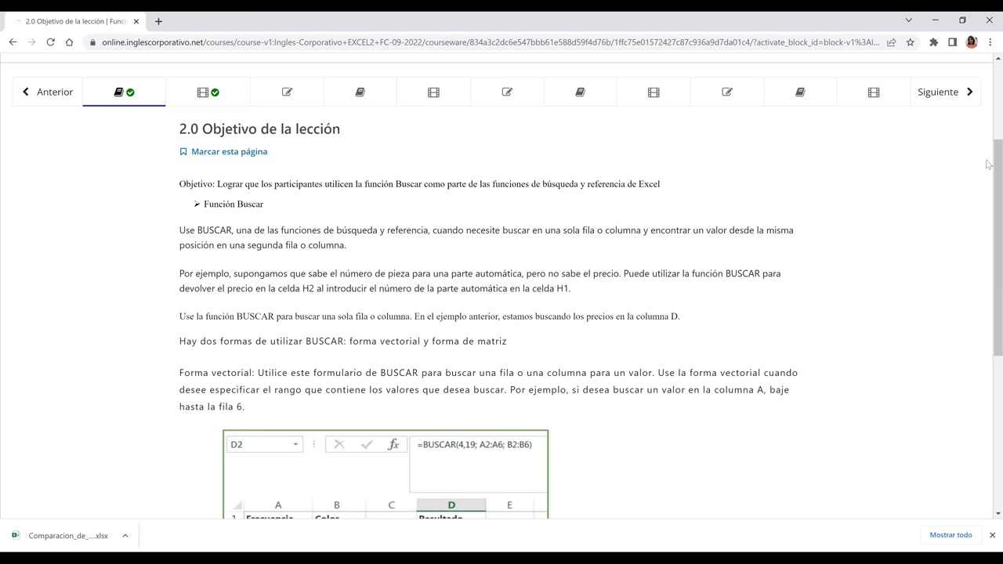
Read the lesson objective on the BUSCAR function, covering its vector and matrix forms and the frequency and color example
scroll(988, 188, down, 1)
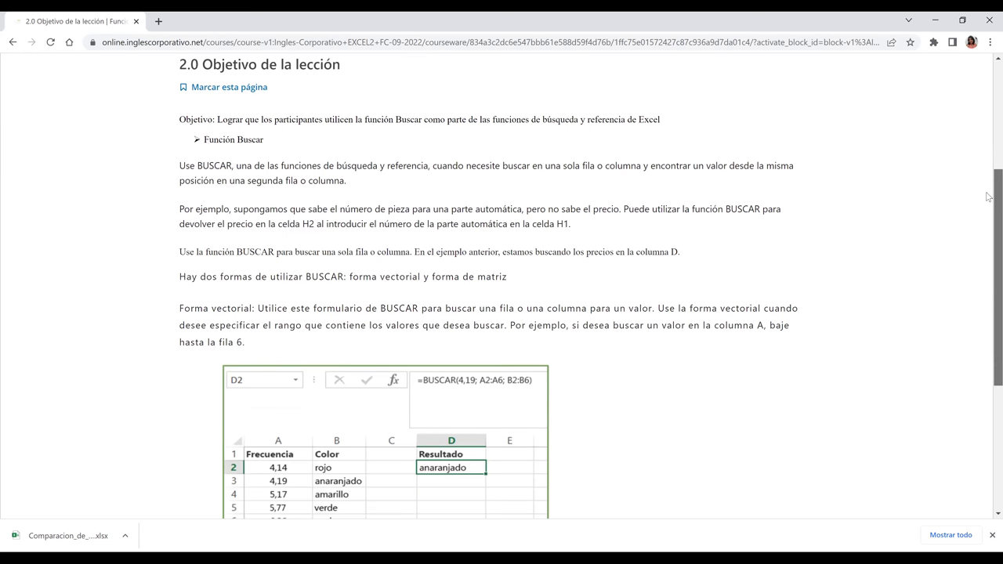
scroll(988, 197, down, 1)
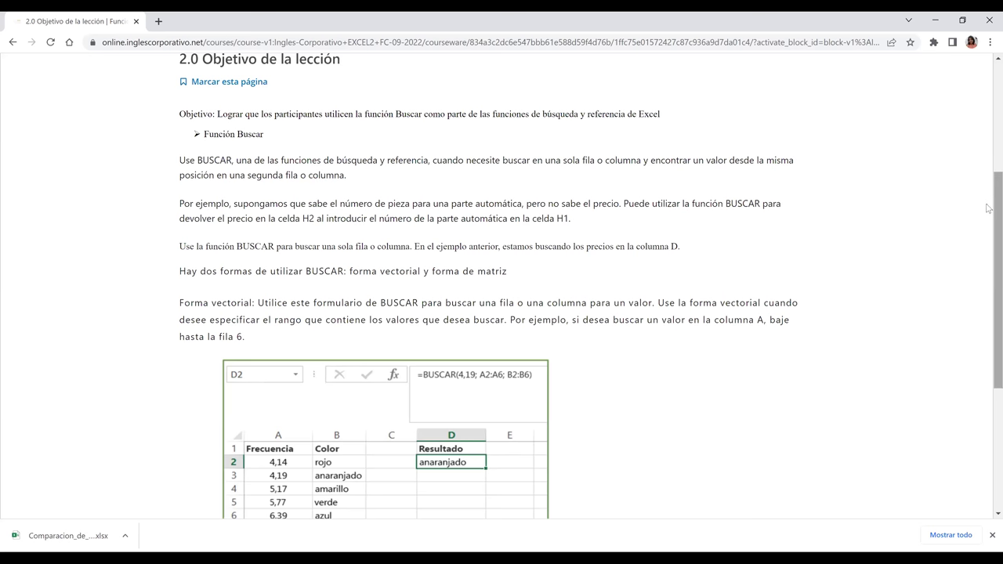
scroll(210, 213, down, 1)
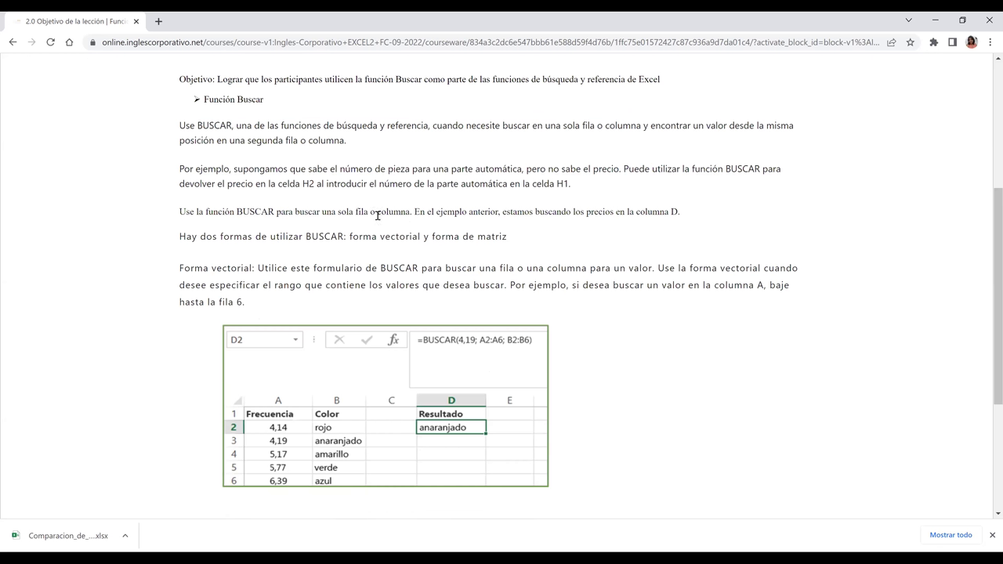
drag(415, 213, 381, 213)
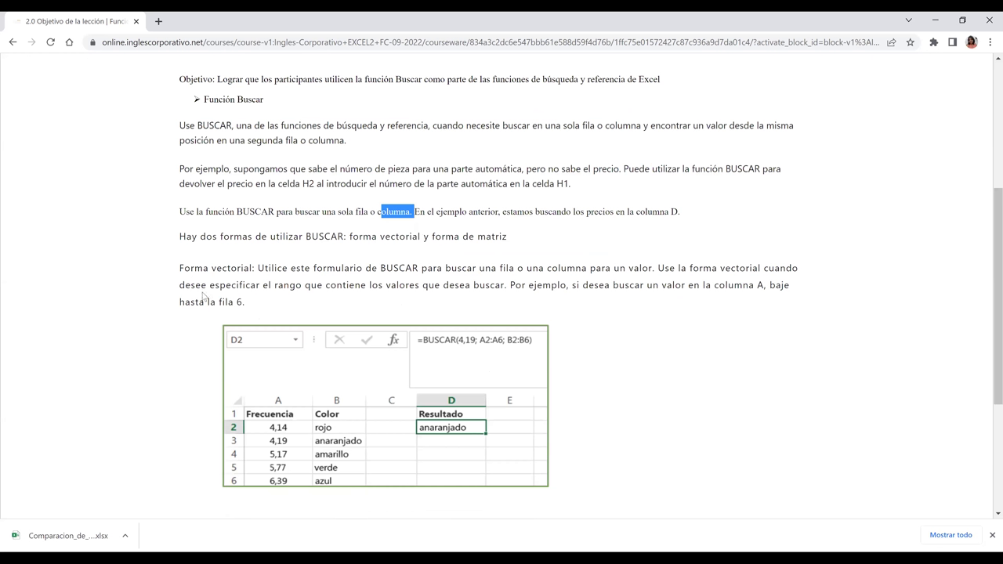
drag(292, 238, 192, 237)
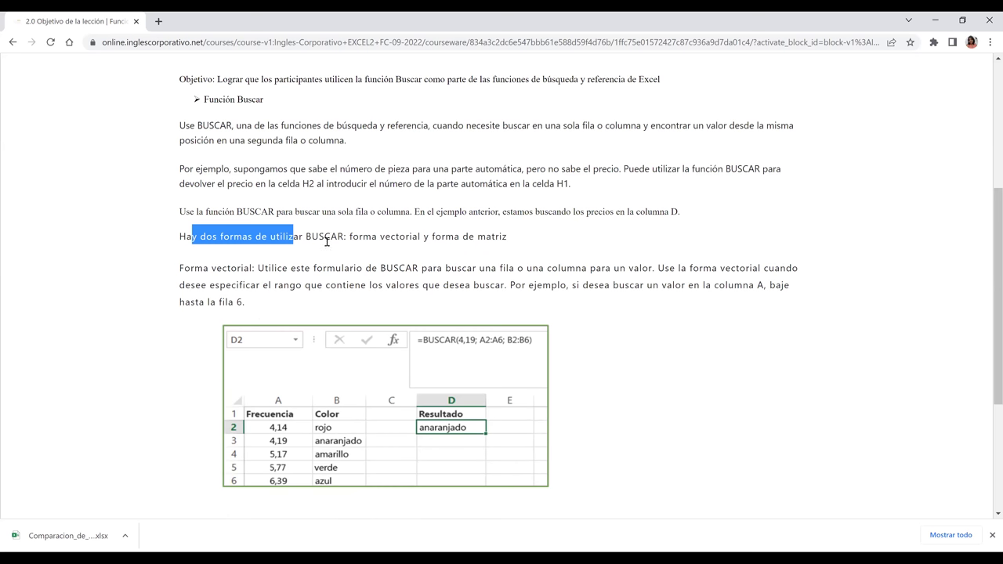
drag(337, 248, 506, 247)
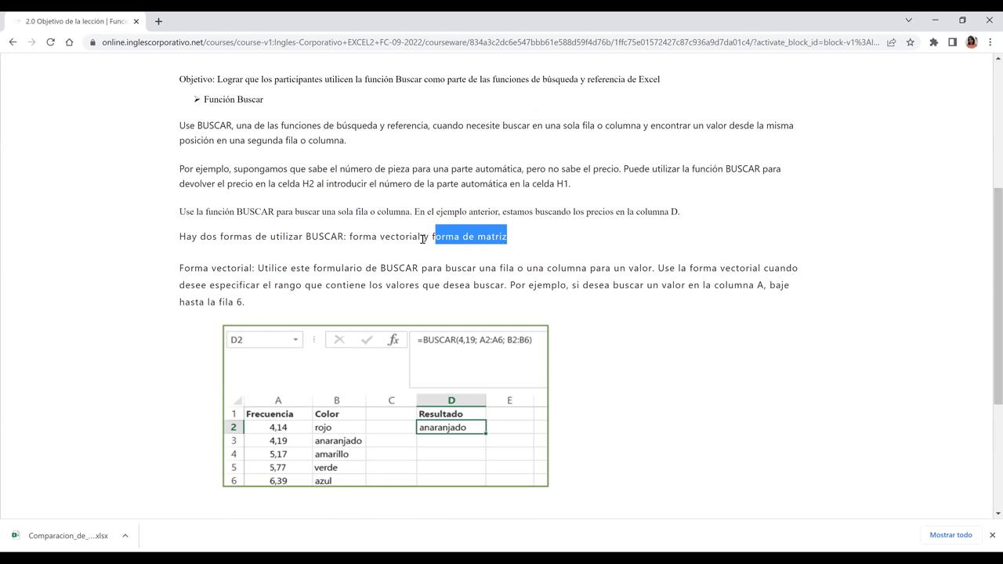
drag(421, 238, 350, 237)
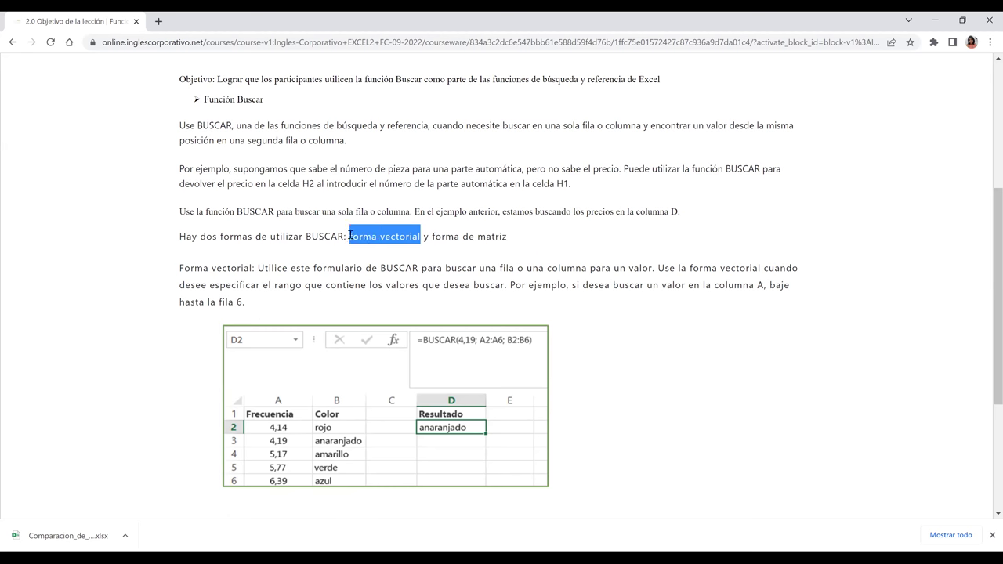
drag(433, 237, 516, 242)
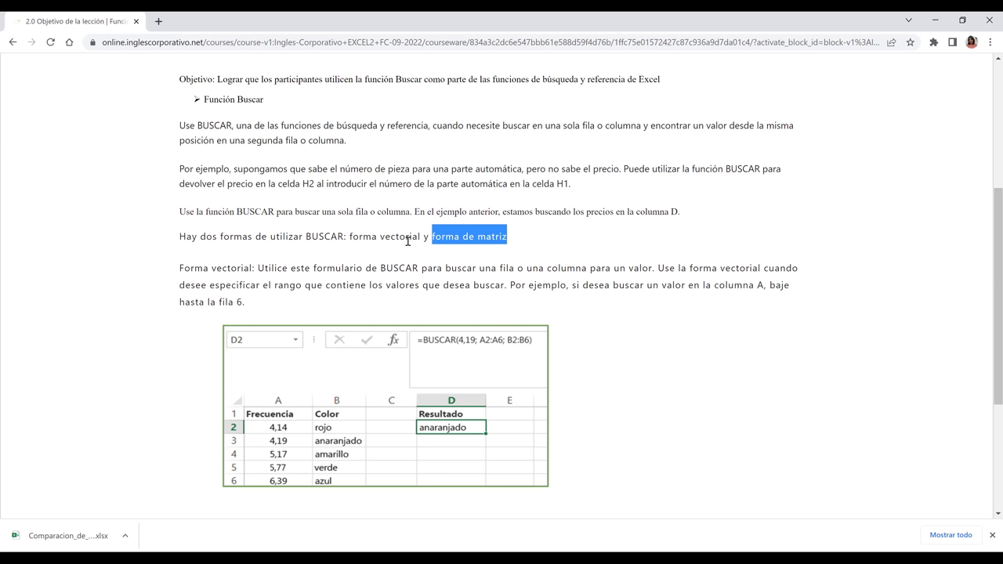
drag(184, 269, 236, 270)
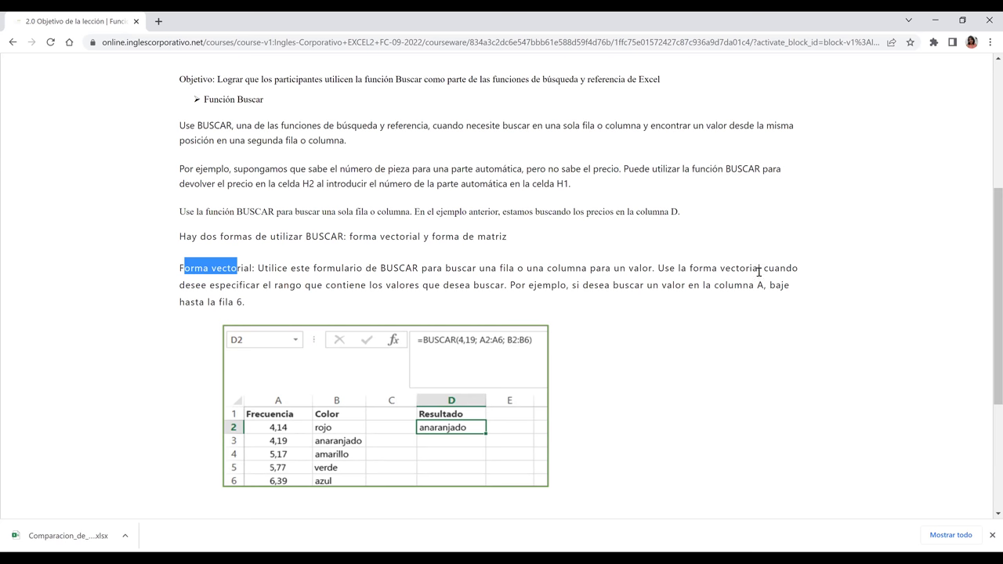
click(287, 285)
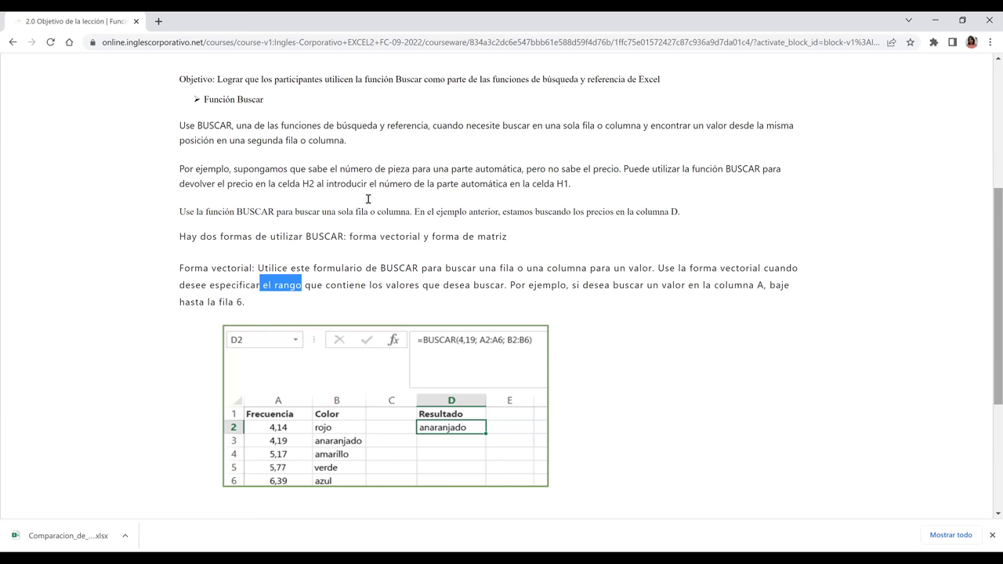
scroll(507, 230, down, 1)
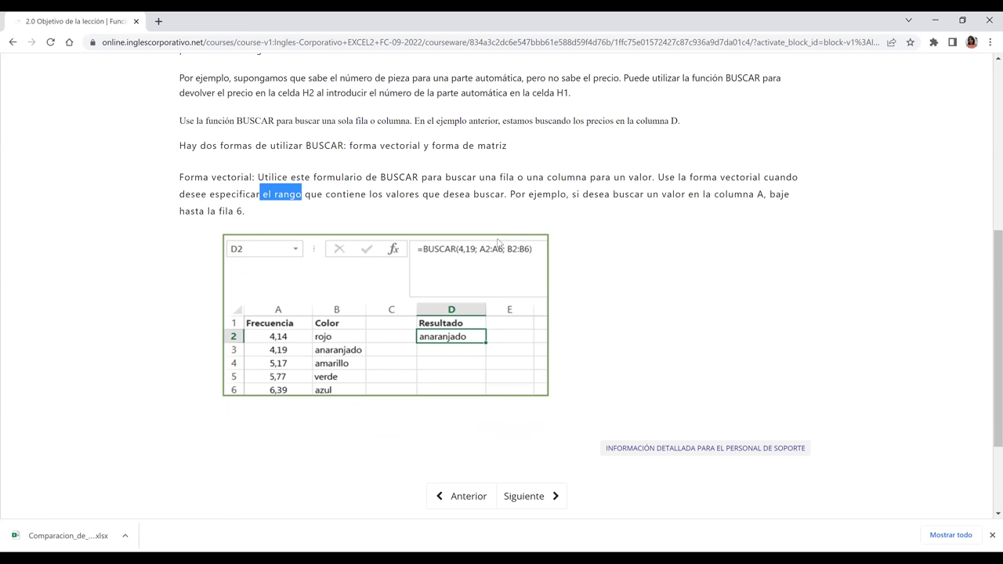
click(336, 197)
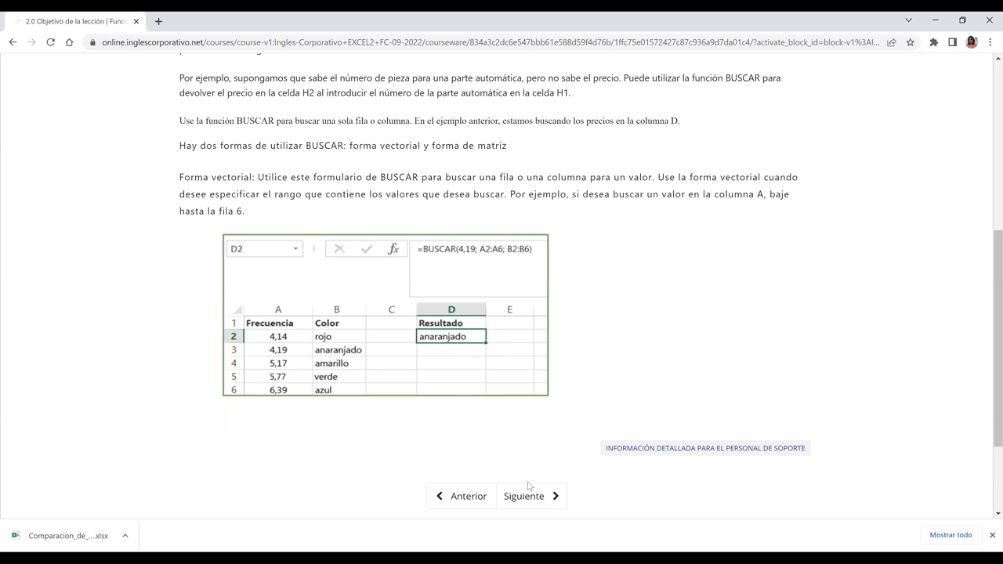
Go to the next unit, 2.1 Función Buscar, dismiss the downloads bar and look over the unit's video and practice file link
click(528, 497)
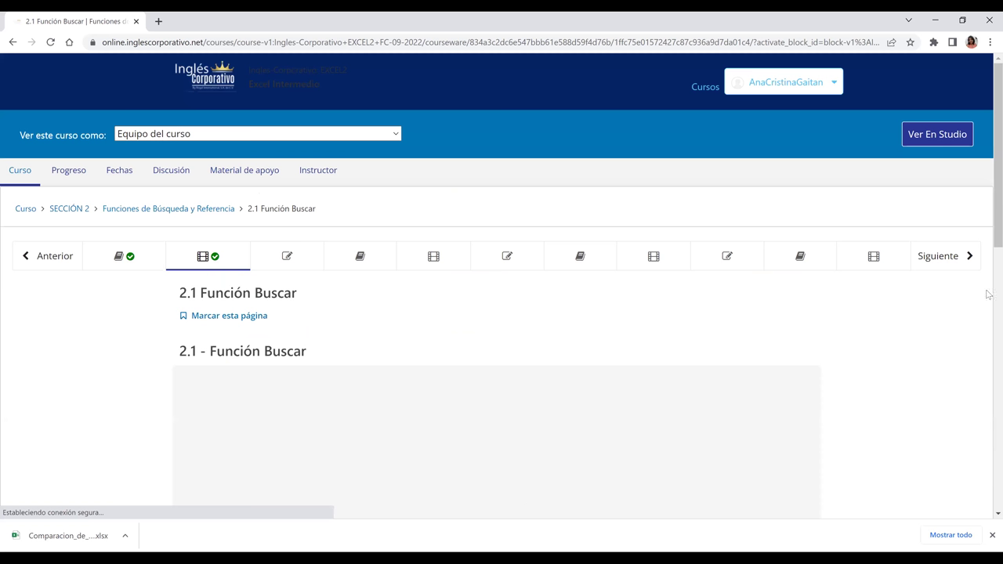
scroll(987, 305, down, 1)
scroll(987, 311, down, 2)
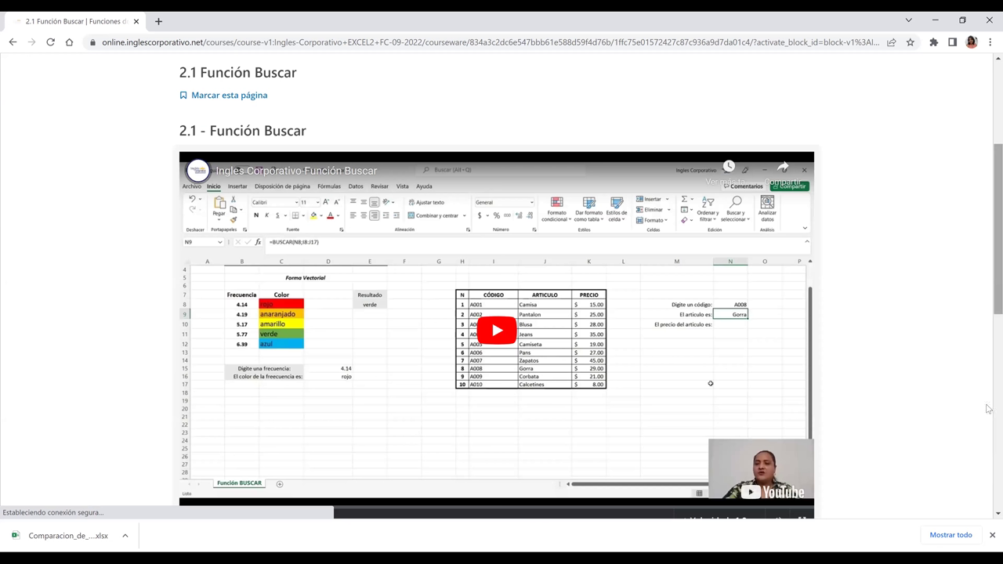
click(991, 536)
scroll(988, 353, down, 5)
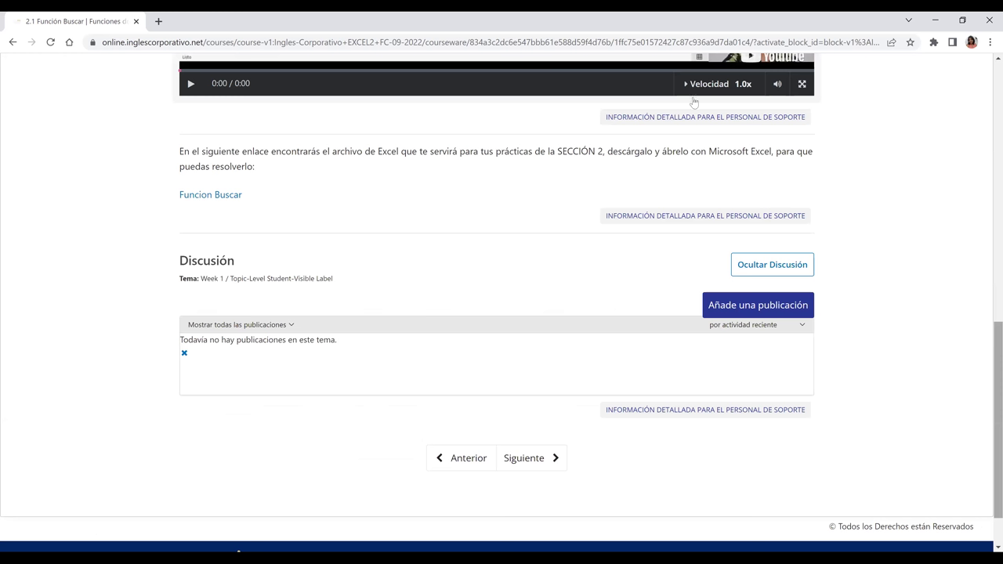
scroll(635, 250, up, 5)
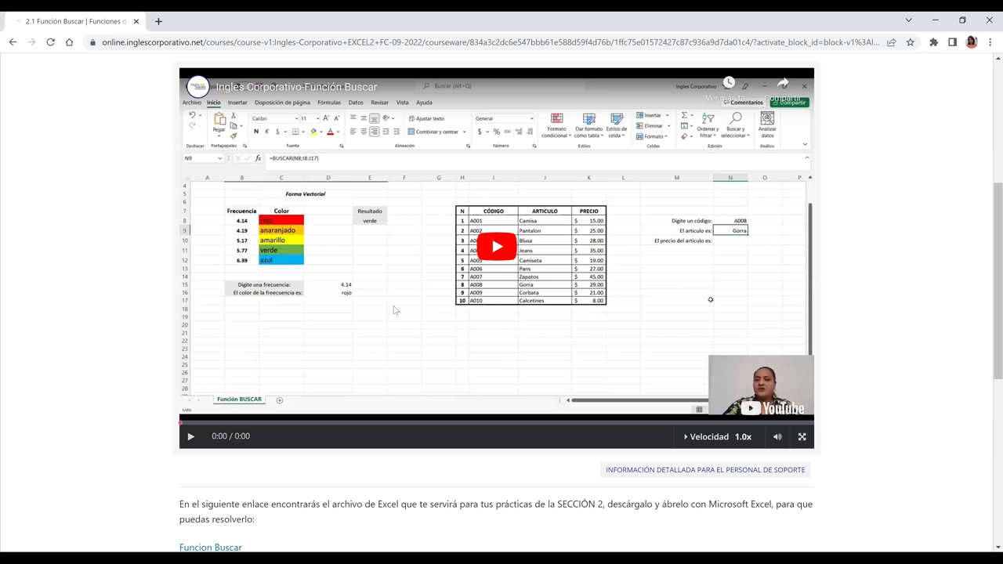
Start the Función Buscar lesson video, open it on YouTube and play it in full screen
click(188, 437)
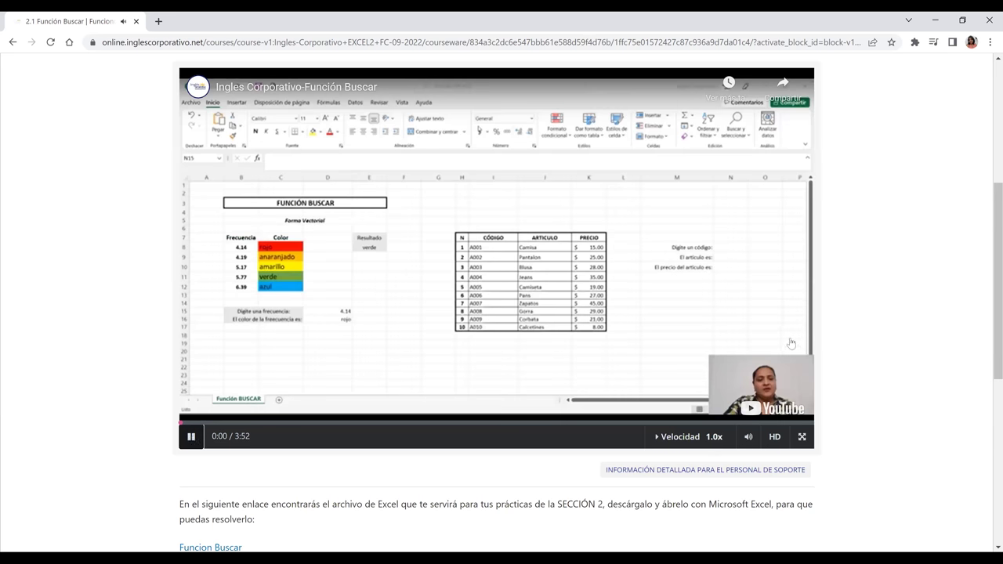
click(781, 415)
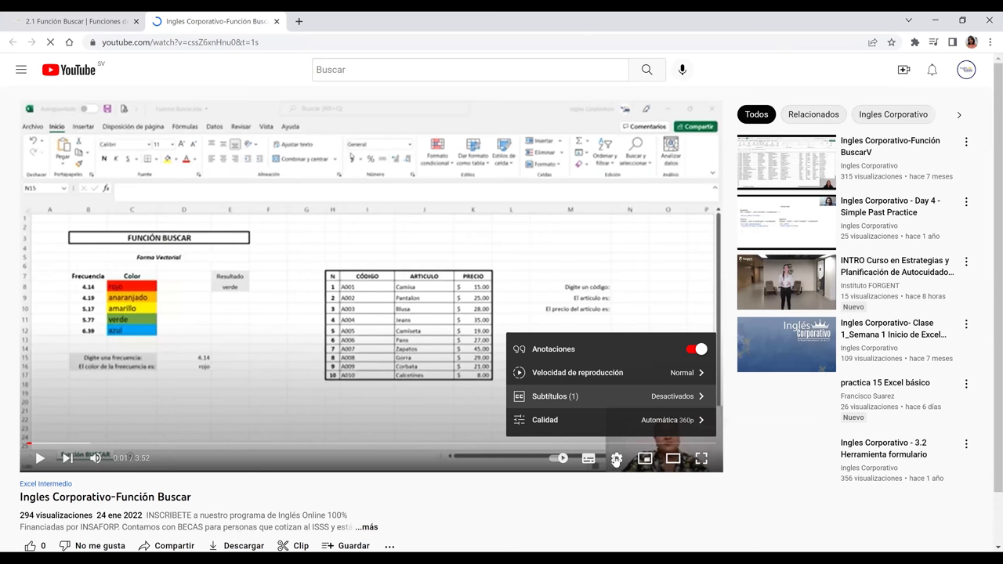
click(38, 458)
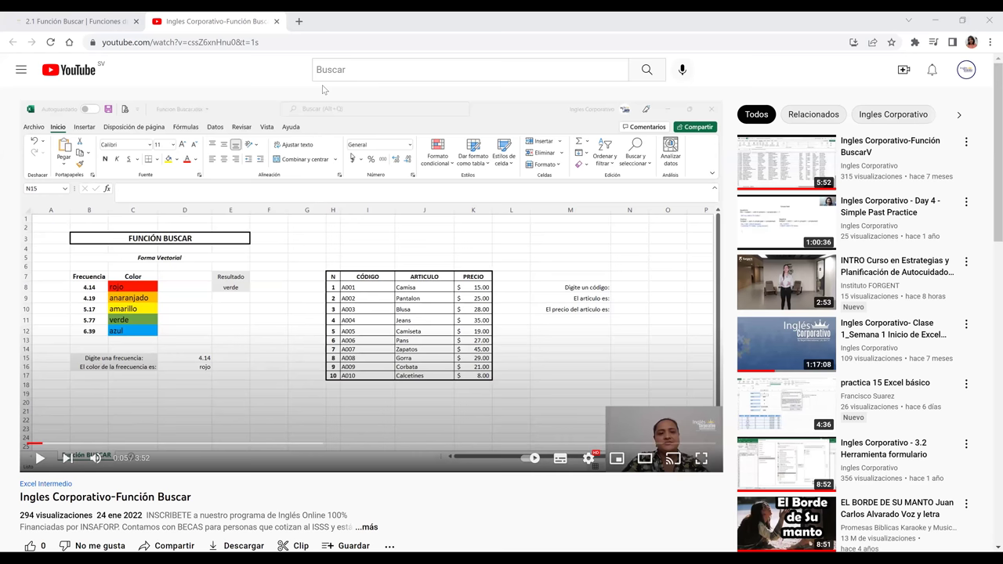
double_click(96, 373)
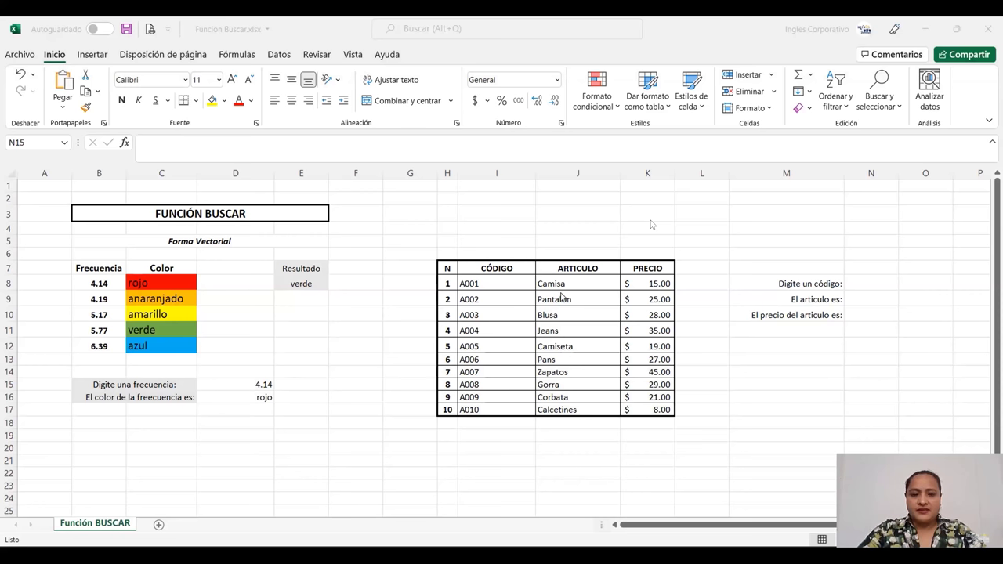
In the Excel workbook Funcion Buscar.xlsx, enter =BUSCAR(N8;I8:J17) in cell N9 to look up the article by its code
scroll(561, 295, down, 1)
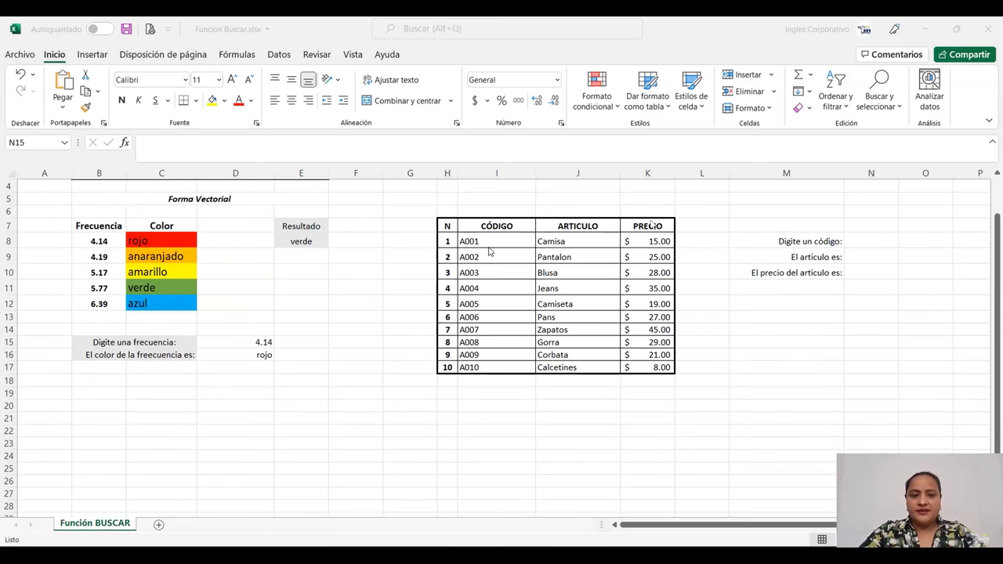
click(869, 240)
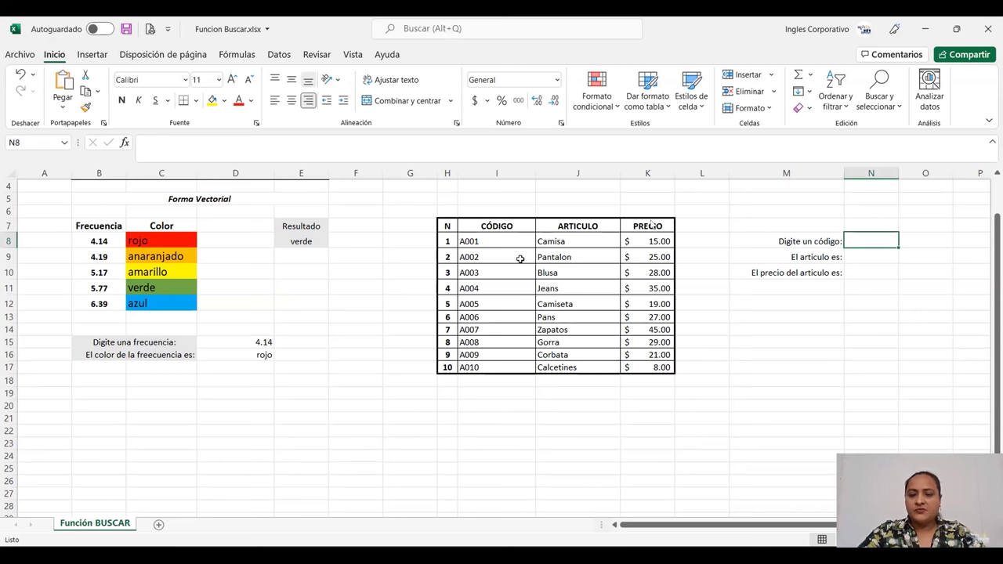
click(866, 290)
click(862, 253)
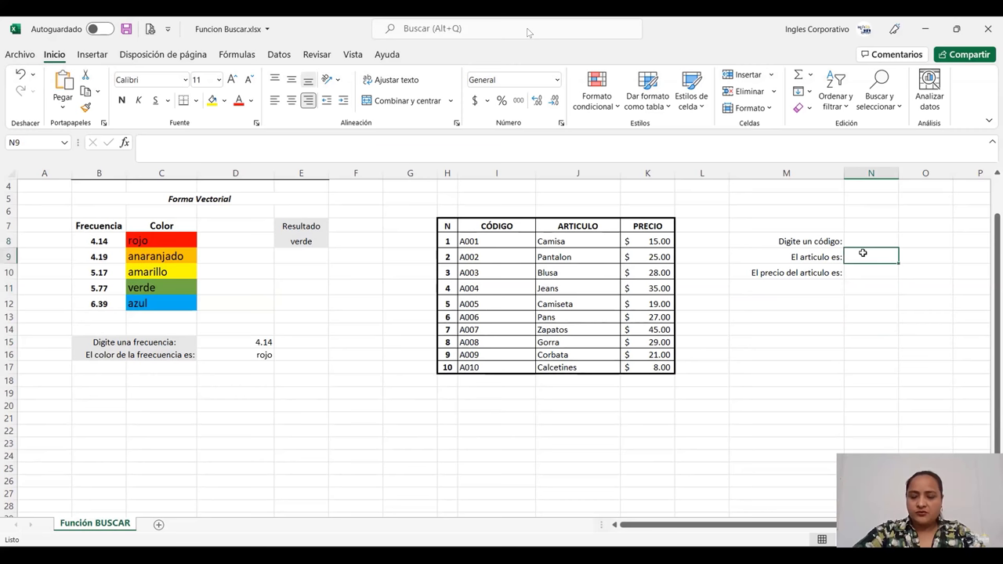
text(=)
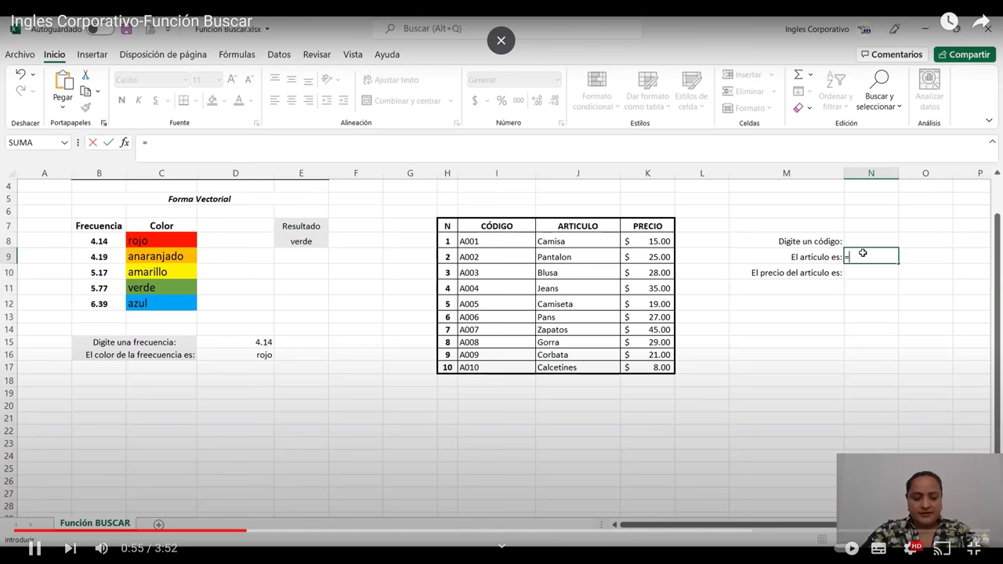
text(BUSCAR()
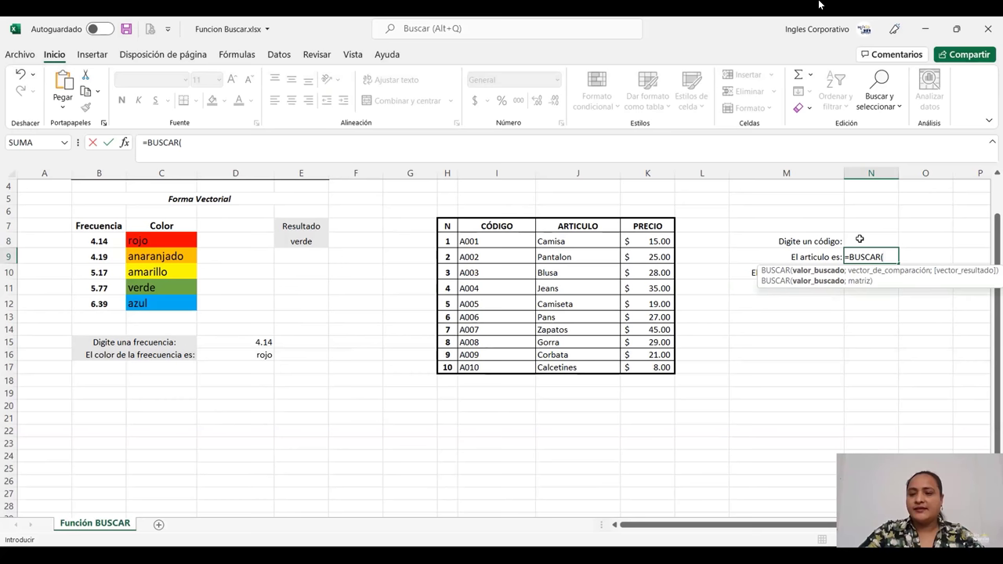
click(860, 239)
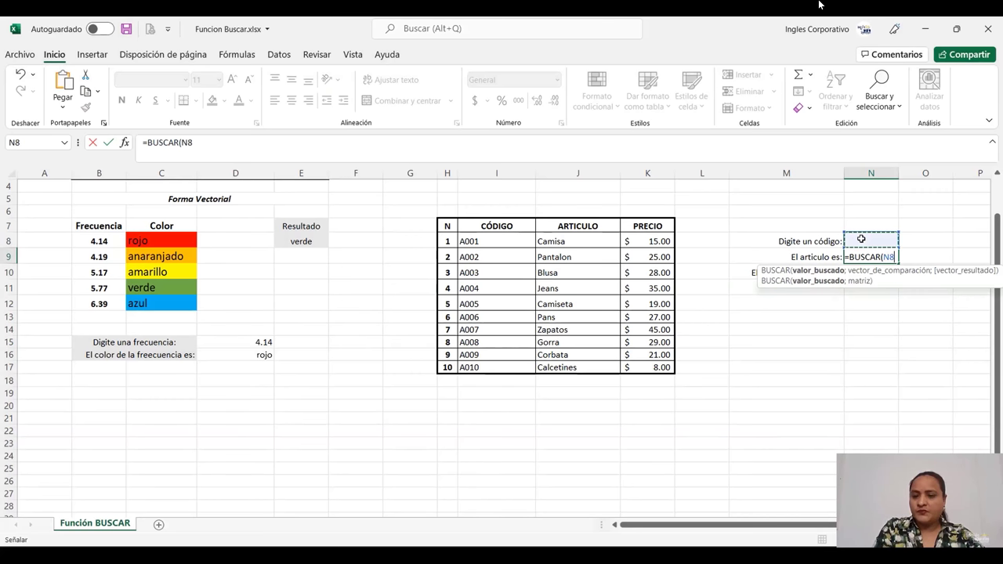
text(;)
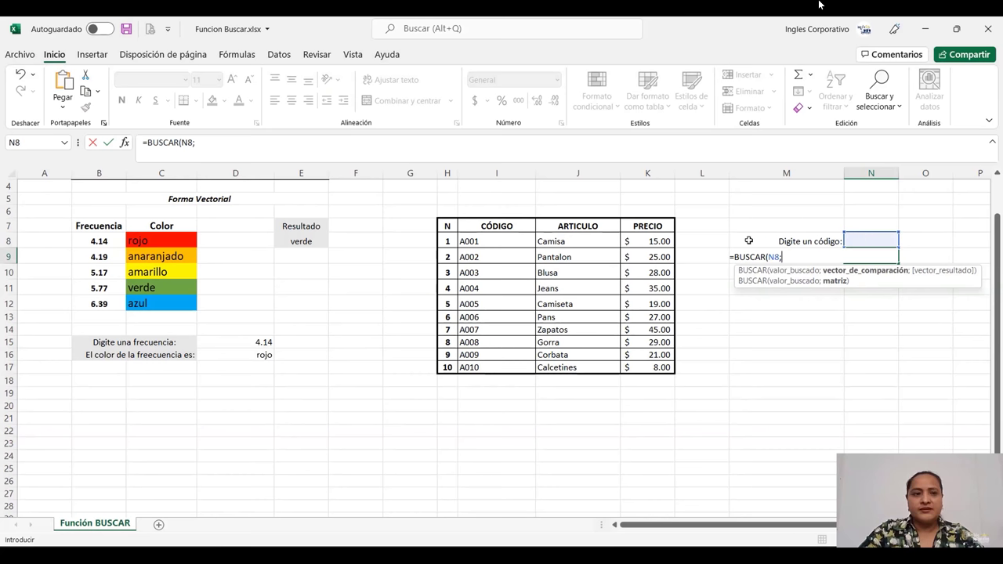
click(496, 241)
drag(495, 240, 593, 368)
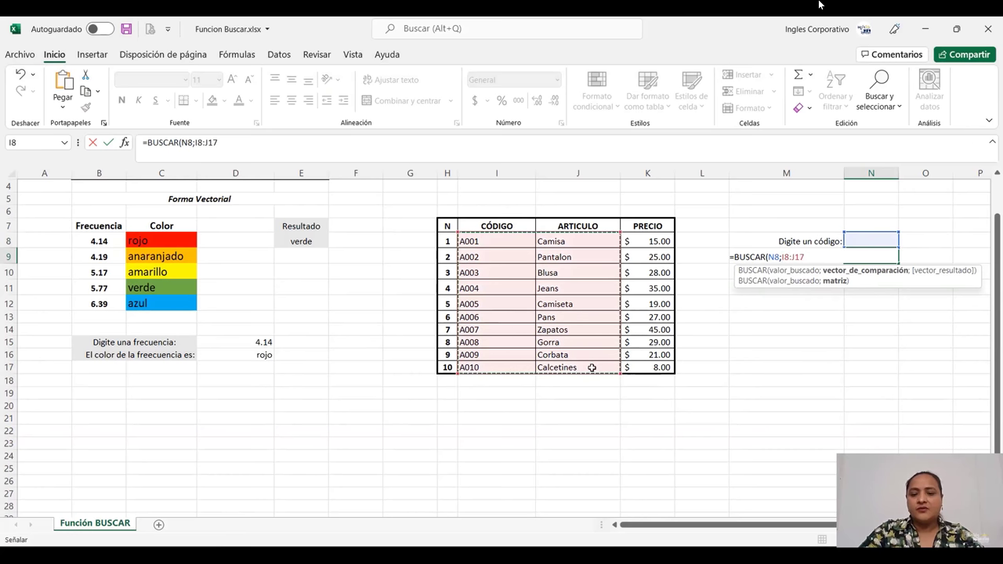
text())
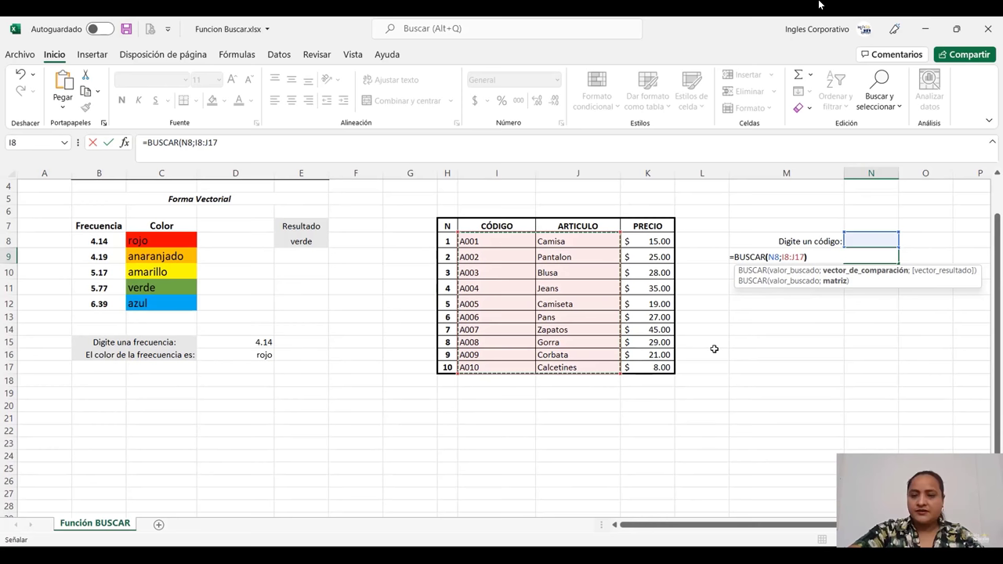
key(Return)
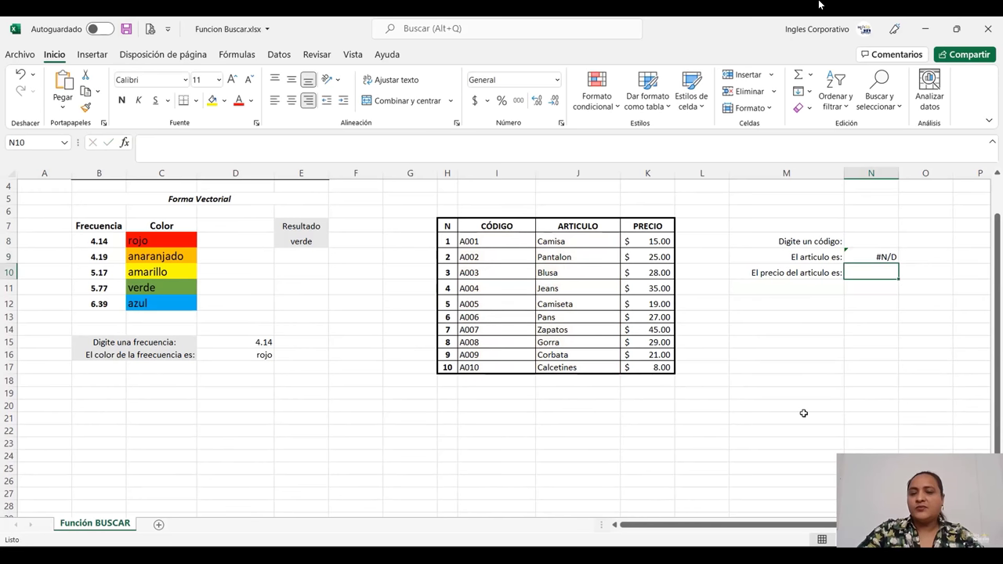
Enter the code A008 in cell N8, beside "Digite un código:", to test the article lookup
click(874, 255)
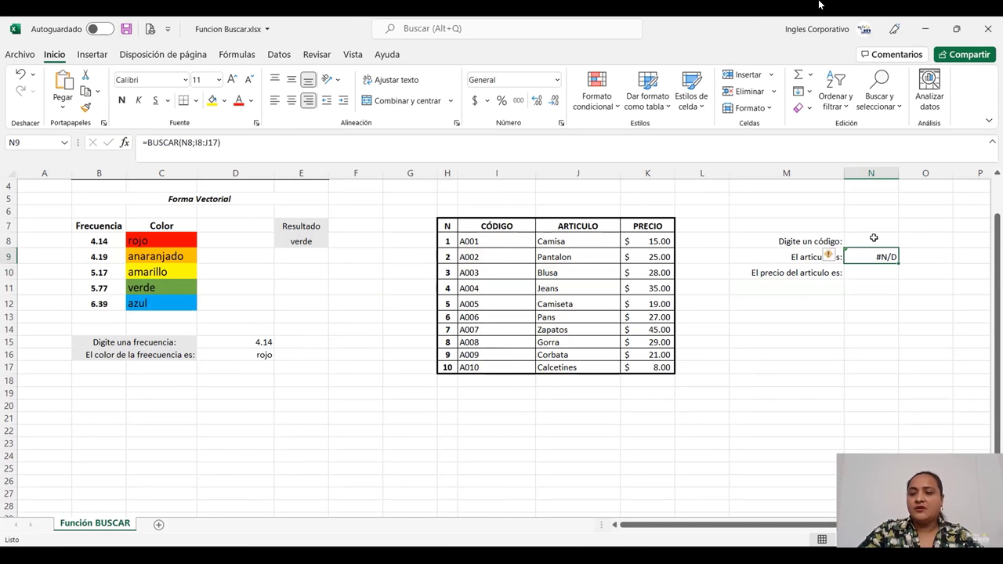
click(873, 237)
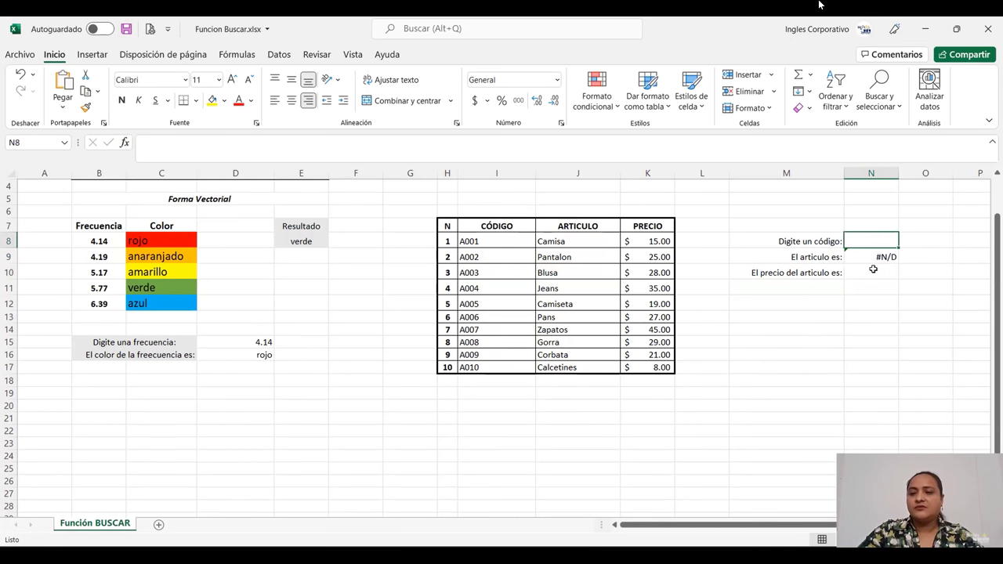
click(853, 253)
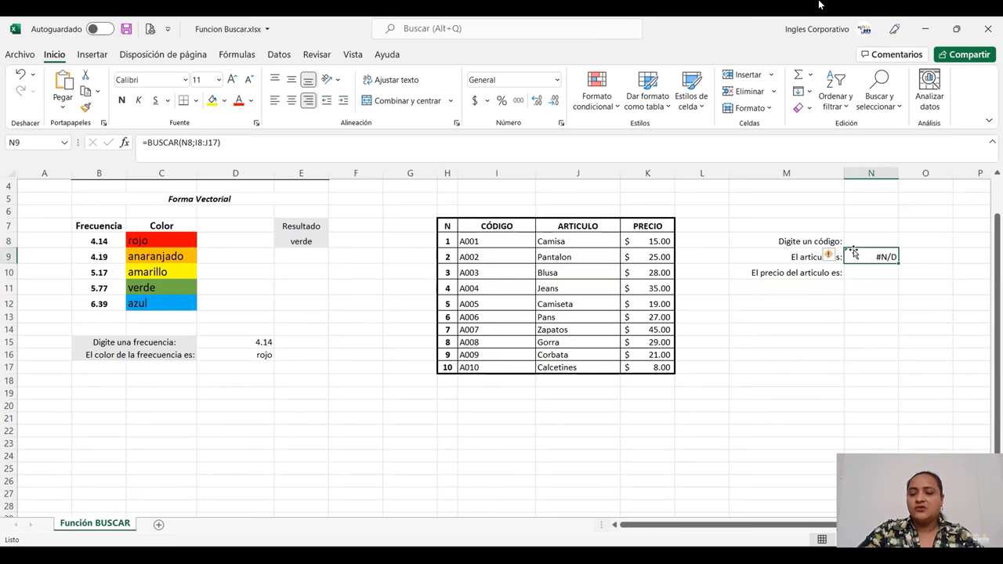
click(881, 242)
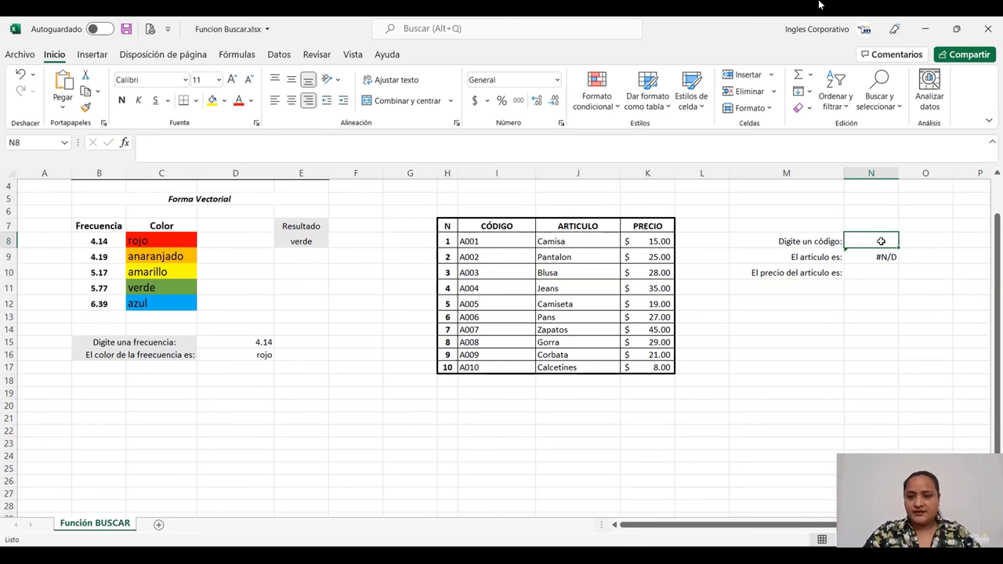
text(A)
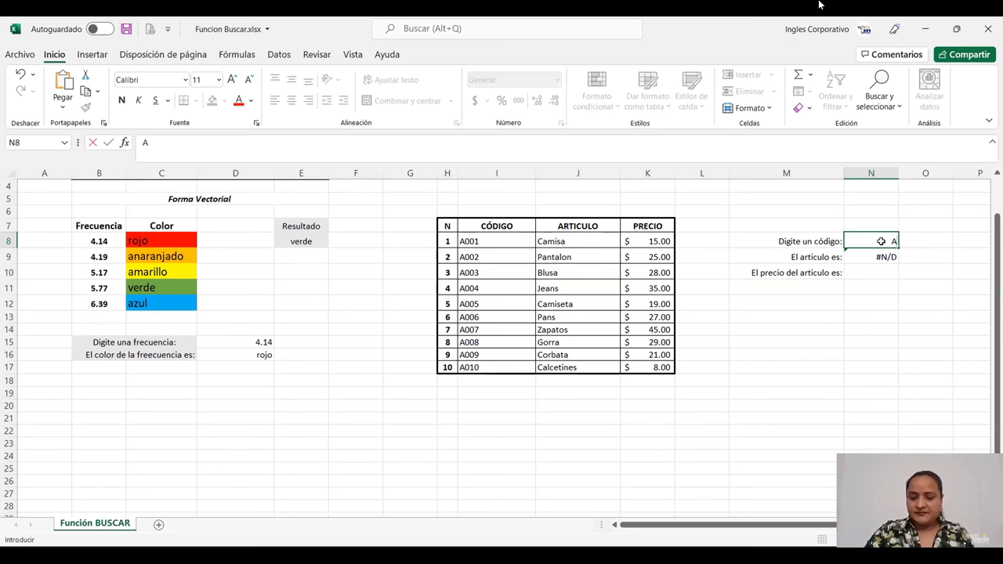
text(008)
key(Return)
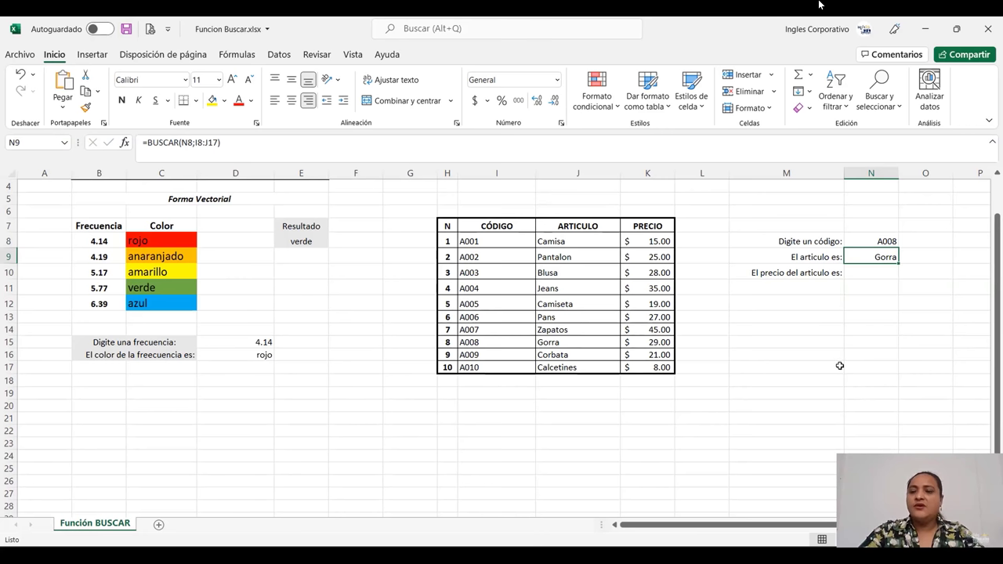
Enter =BUSCAR(N8;I8:K17) in cell N10 to look up the article's price by its code
click(871, 274)
text(=)
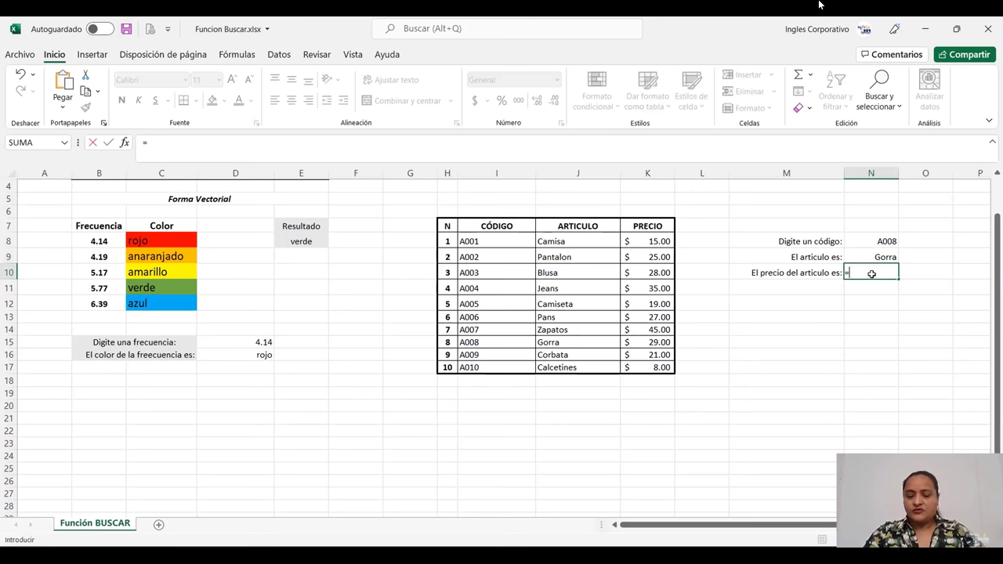
text(buscar)
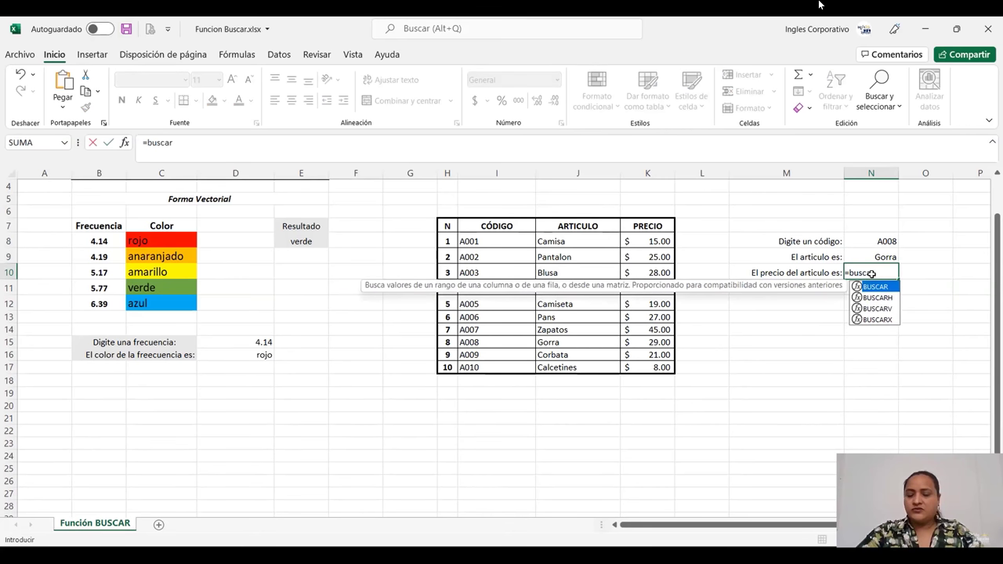
double_click(891, 286)
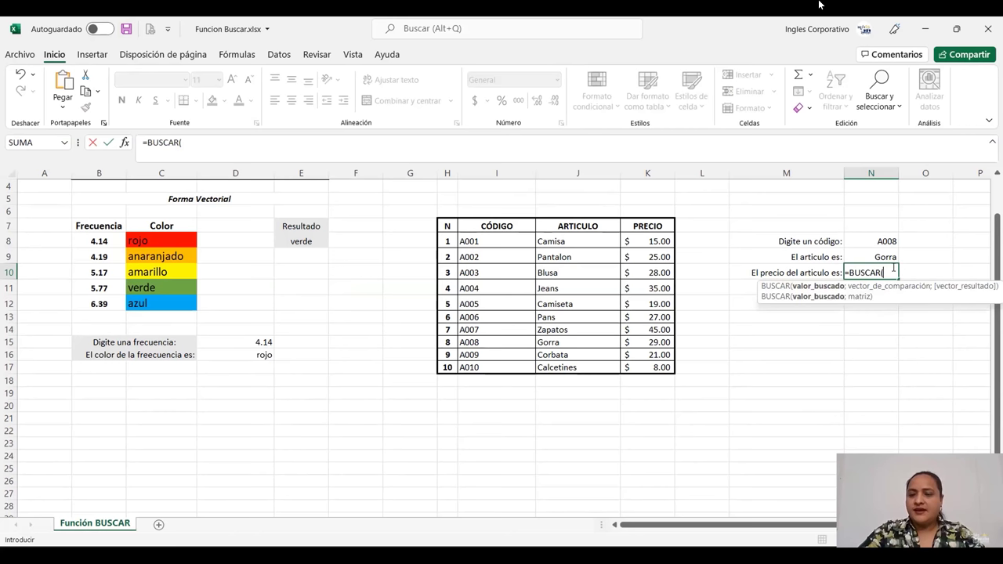
click(880, 242)
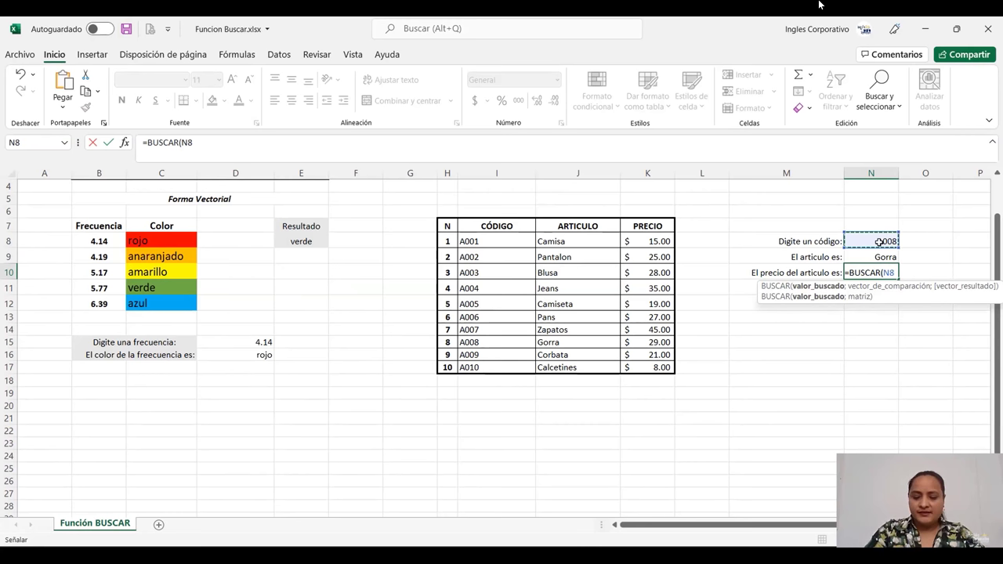
text(;)
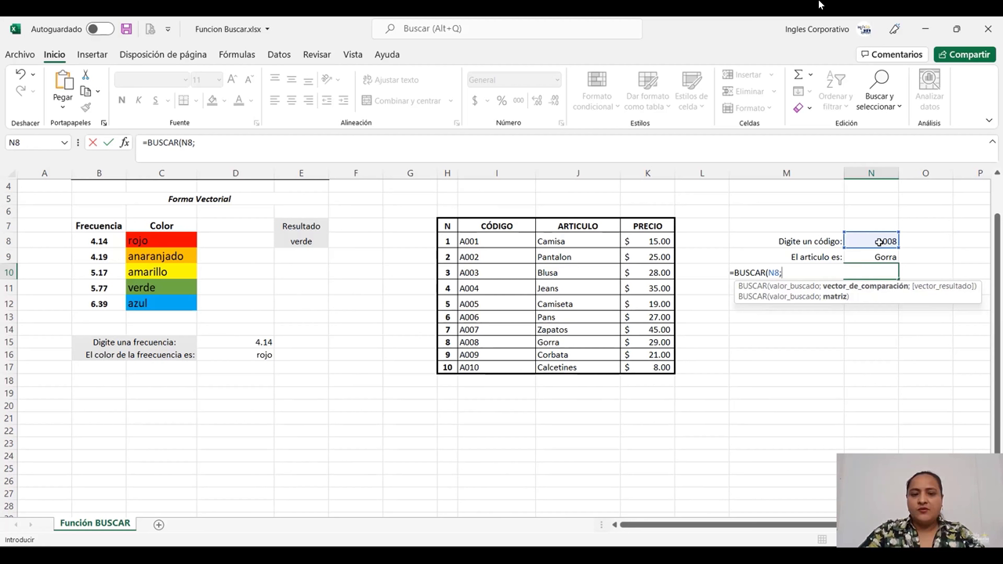
click(486, 242)
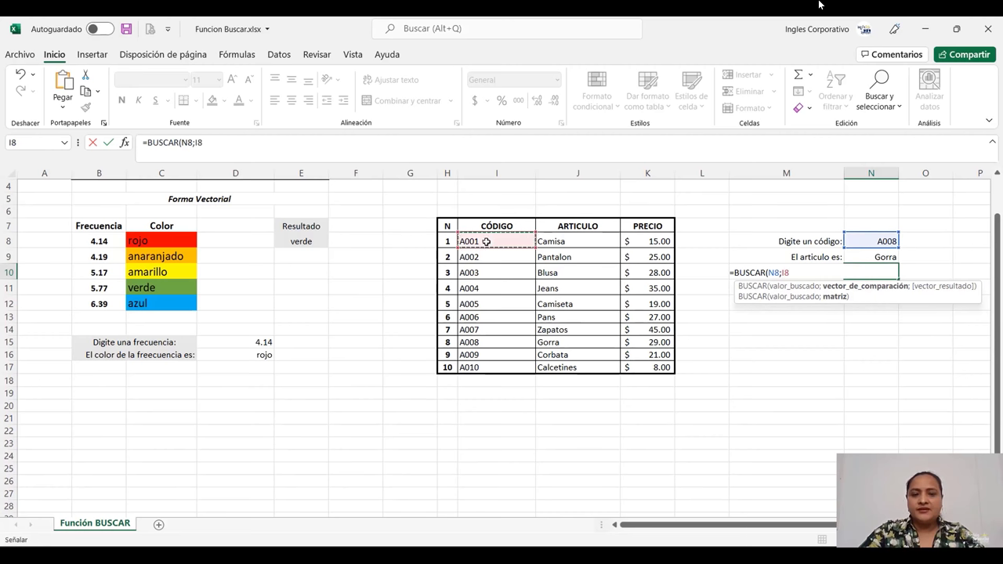
drag(486, 241, 601, 348)
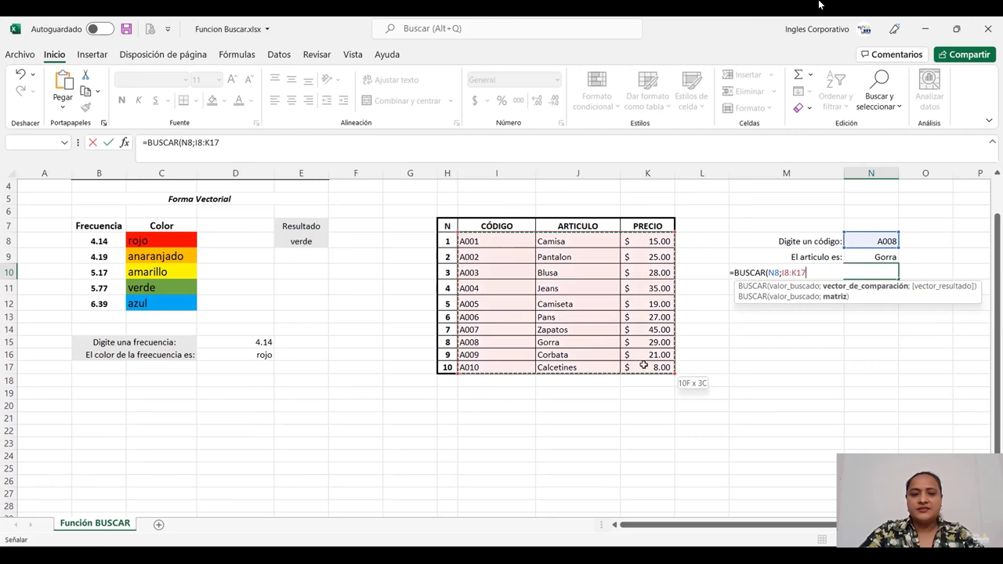
drag(643, 366, 644, 367)
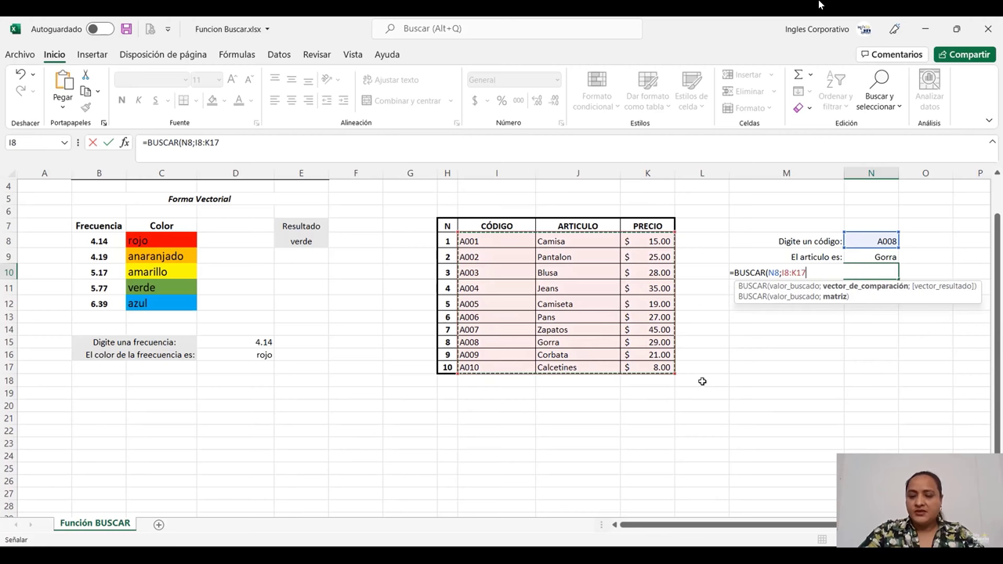
text())
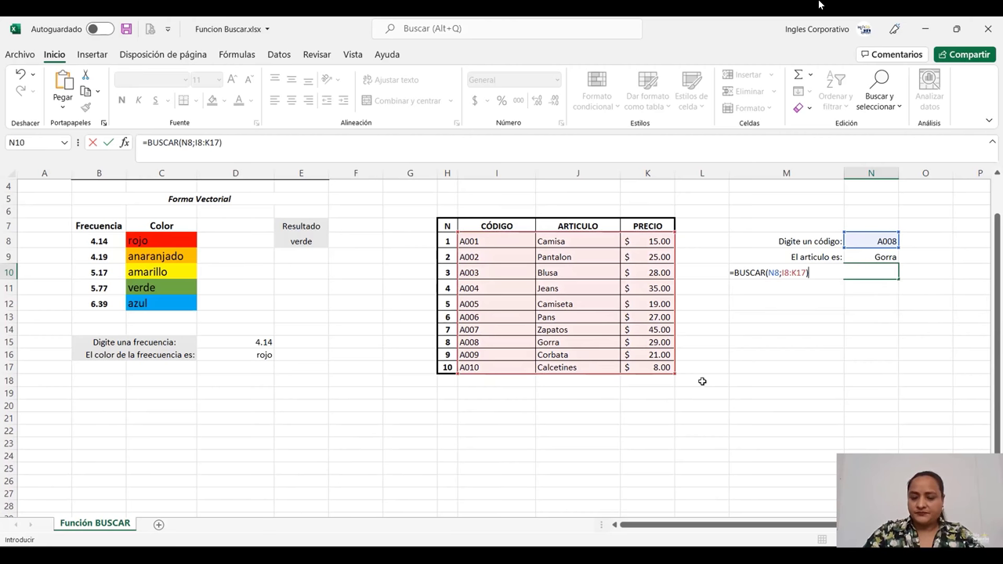
key(Return)
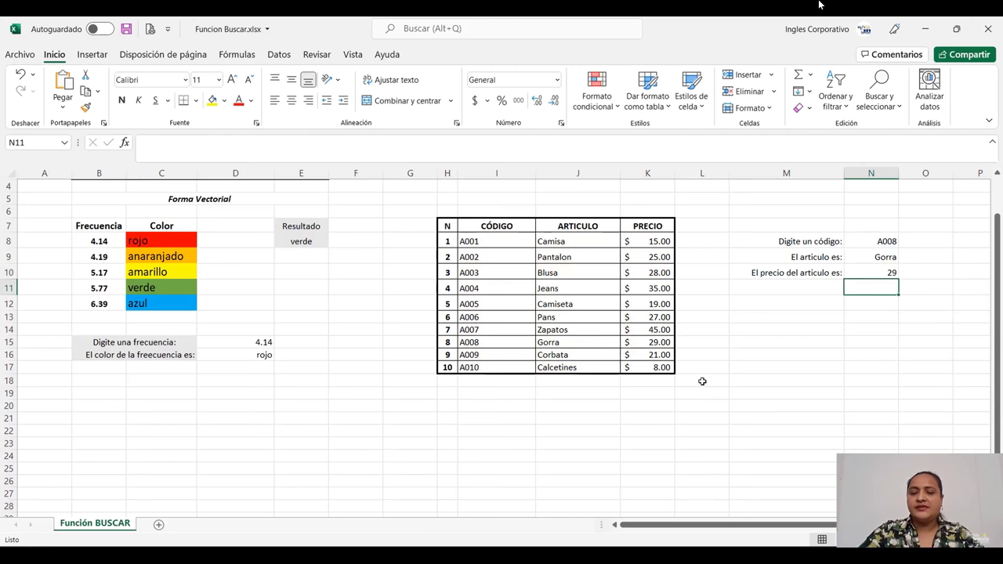
Replace the code in cell N8 with A003 to test both the article and price lookups
click(881, 241)
key(BackSpace)
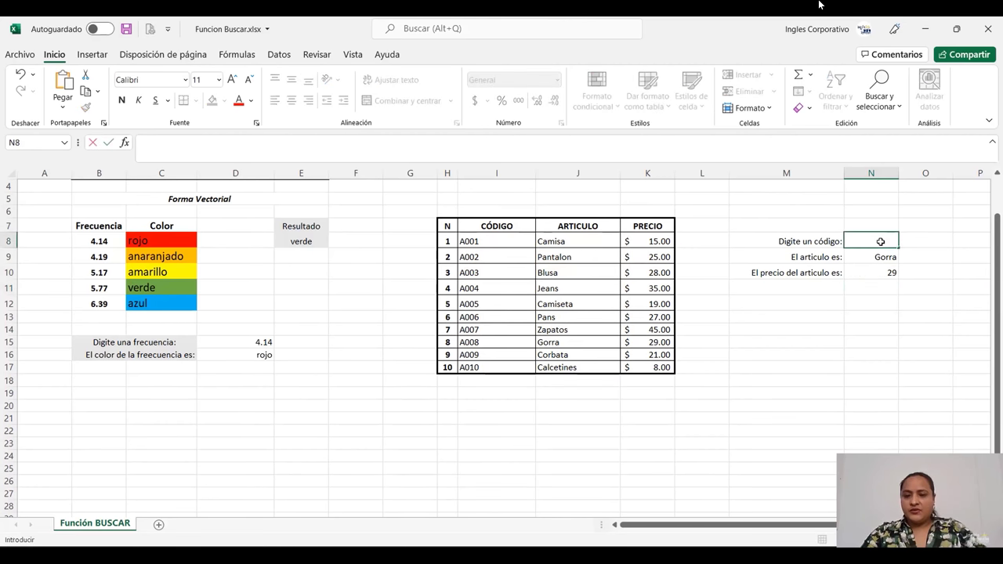
text(A)
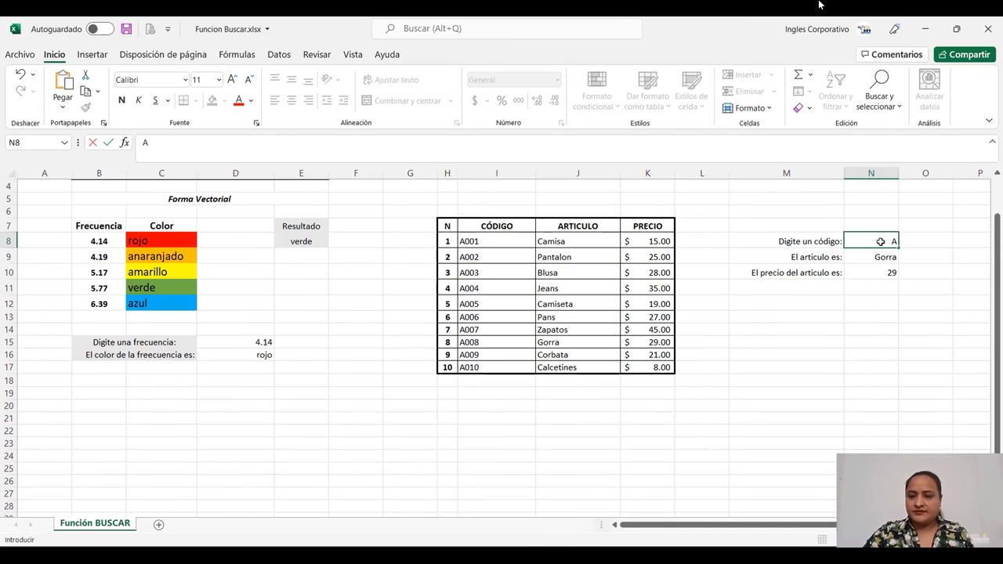
text(0)
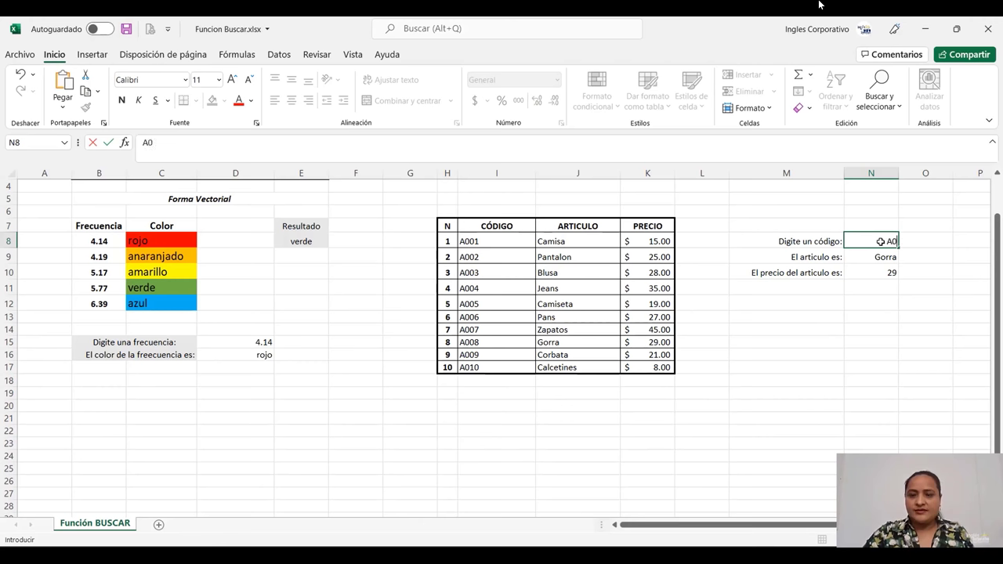
text(0)
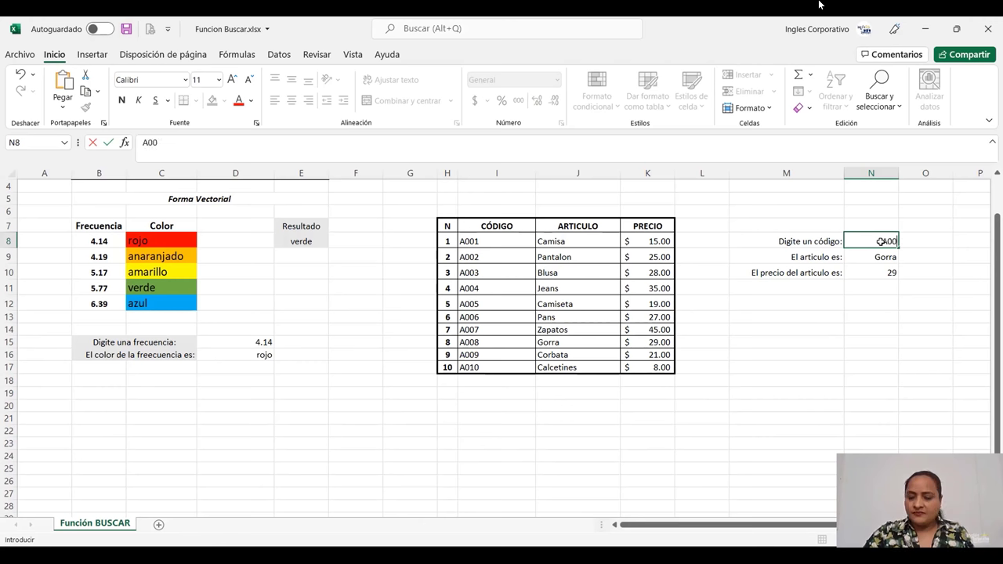
text(3)
key(Return)
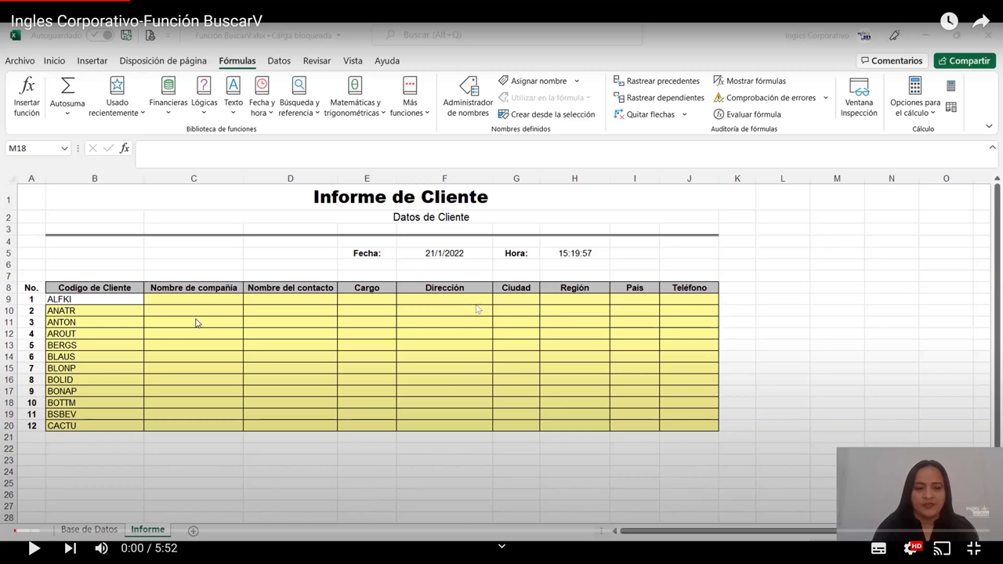
Start playing the Función BuscarV lesson video
click(476, 309)
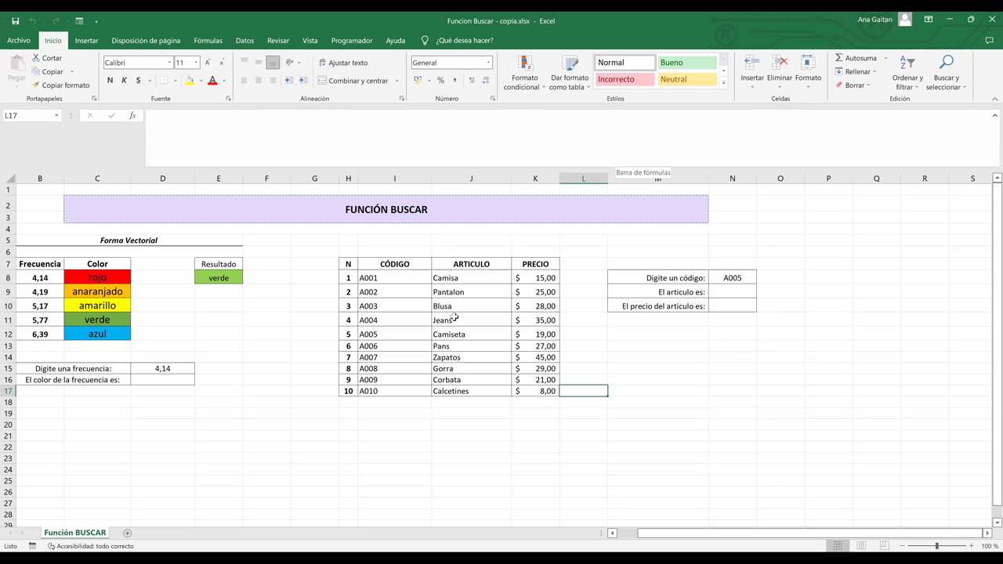
Switch to the Excel workbook Funcion Buscar - copia.xlsx and look over its title, article table, Forma Vectorial section and lookup labels in M8:M10
click(420, 214)
drag(347, 264, 530, 389)
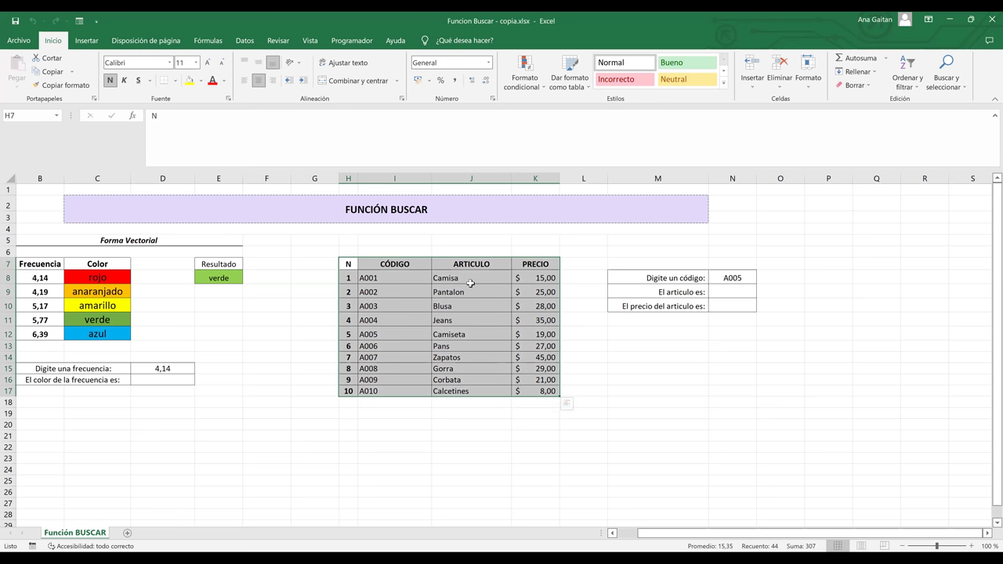
click(34, 239)
drag(97, 319, 128, 399)
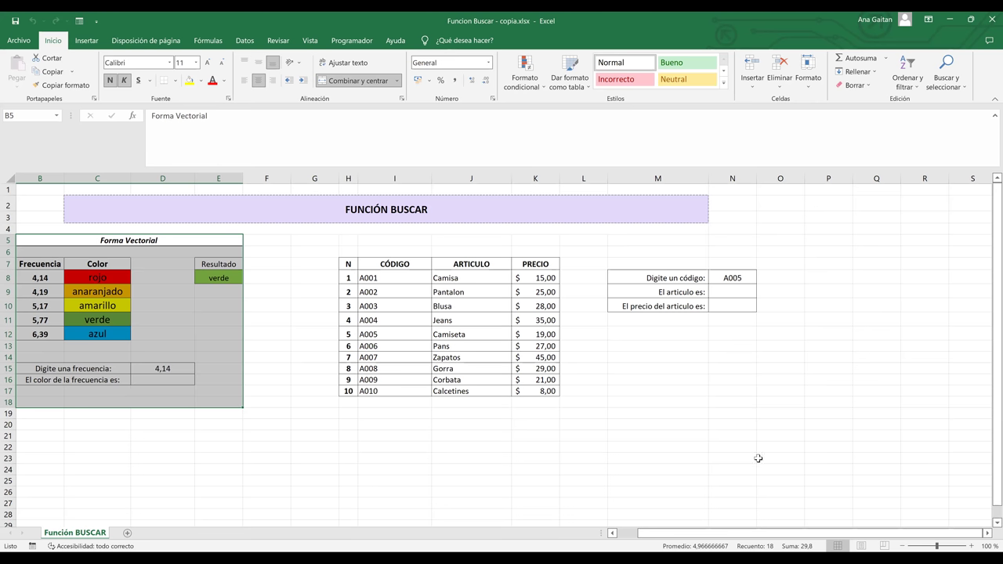
click(832, 348)
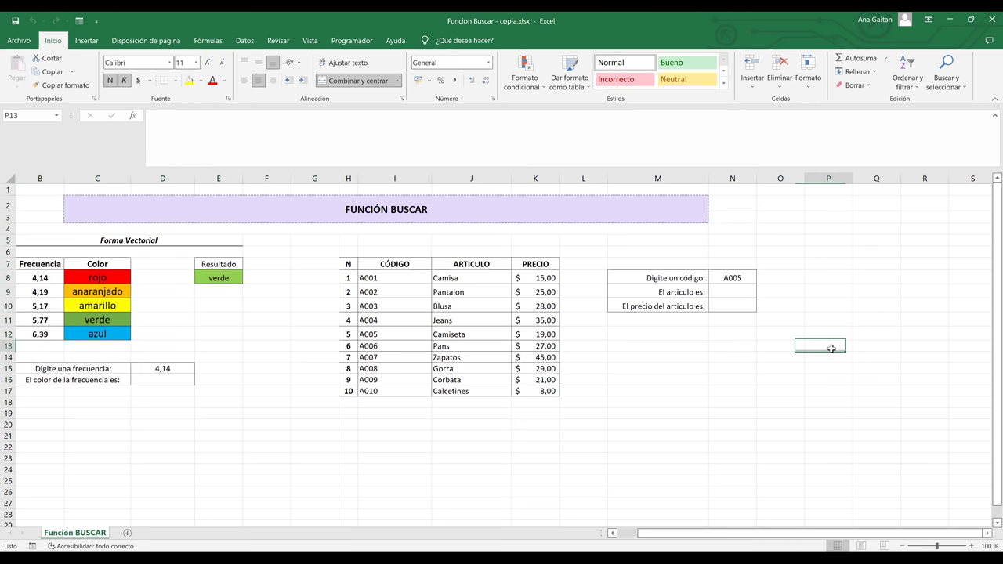
click(734, 279)
drag(692, 279, 712, 306)
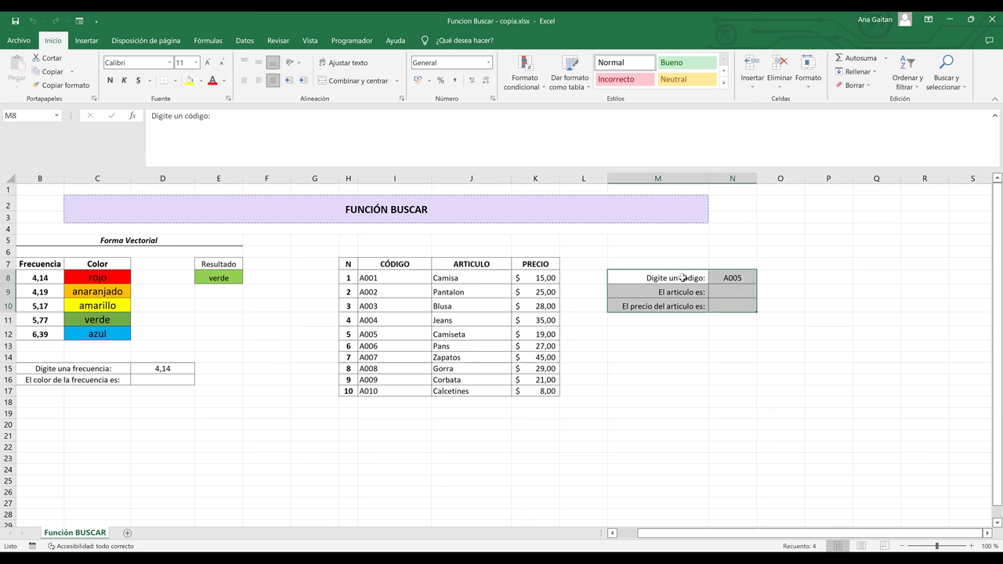
click(689, 278)
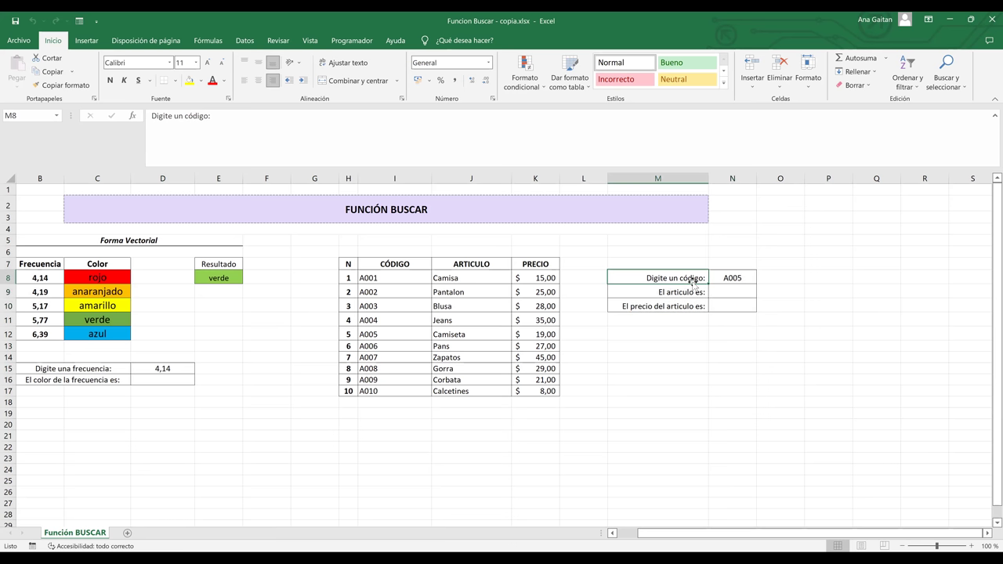
click(688, 291)
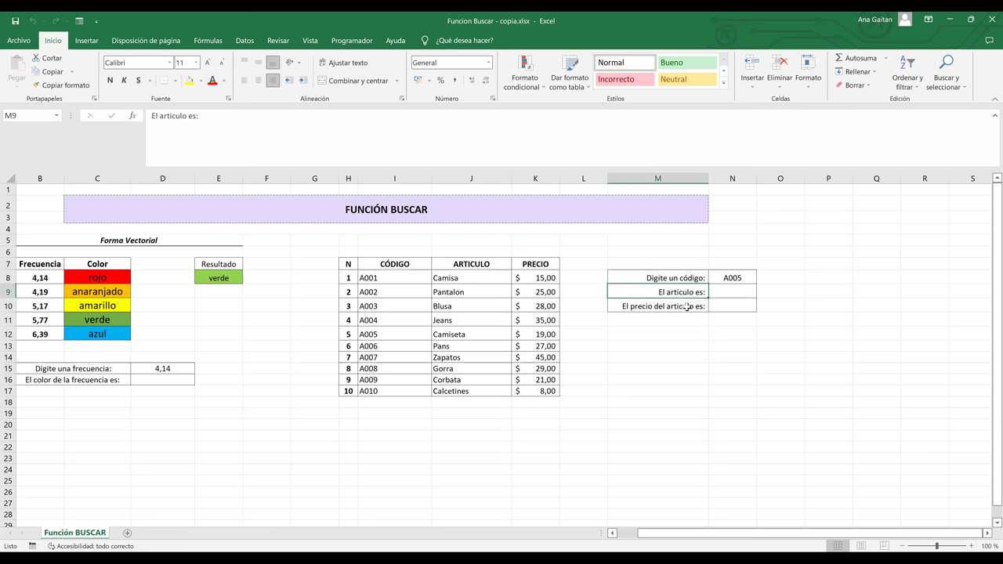
click(687, 307)
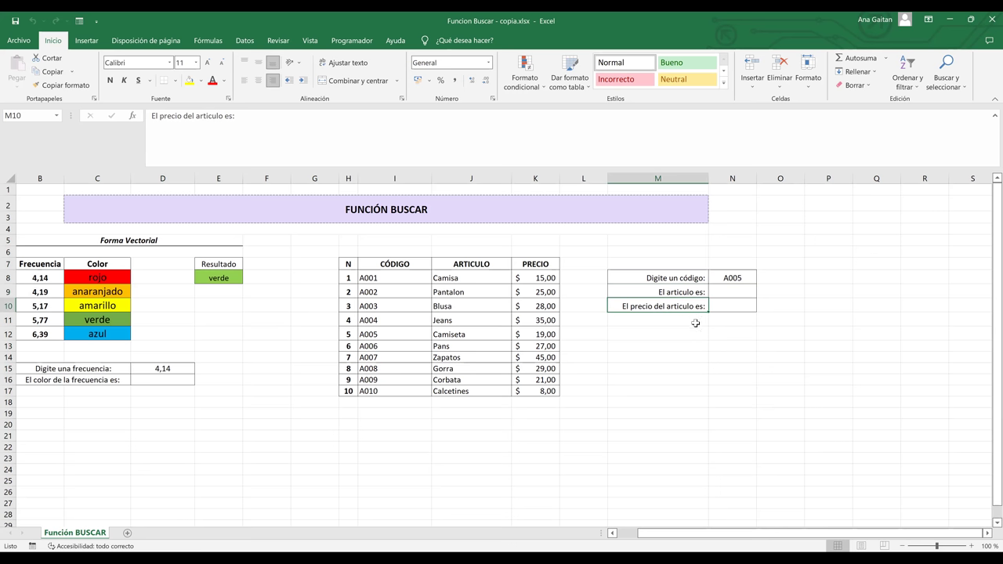
Examine the code, article and price cells N8:N10 and the list of codes in the table's CÓDIGO column
click(737, 276)
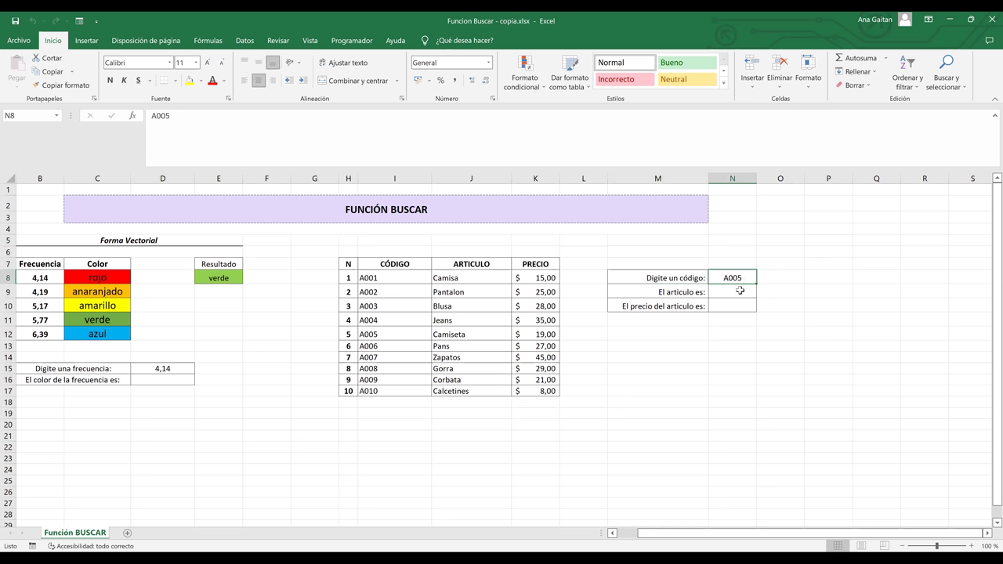
click(739, 291)
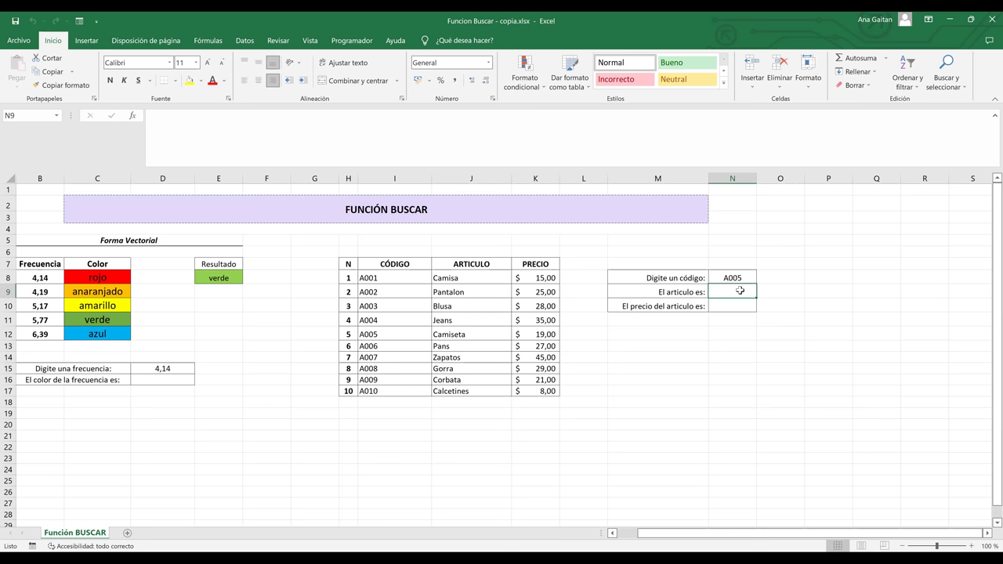
click(731, 306)
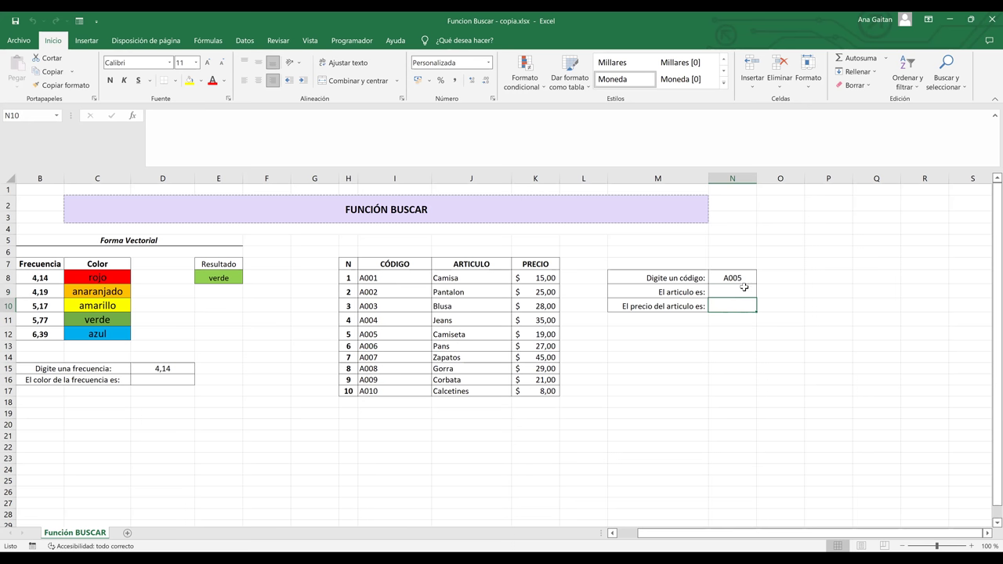
click(739, 278)
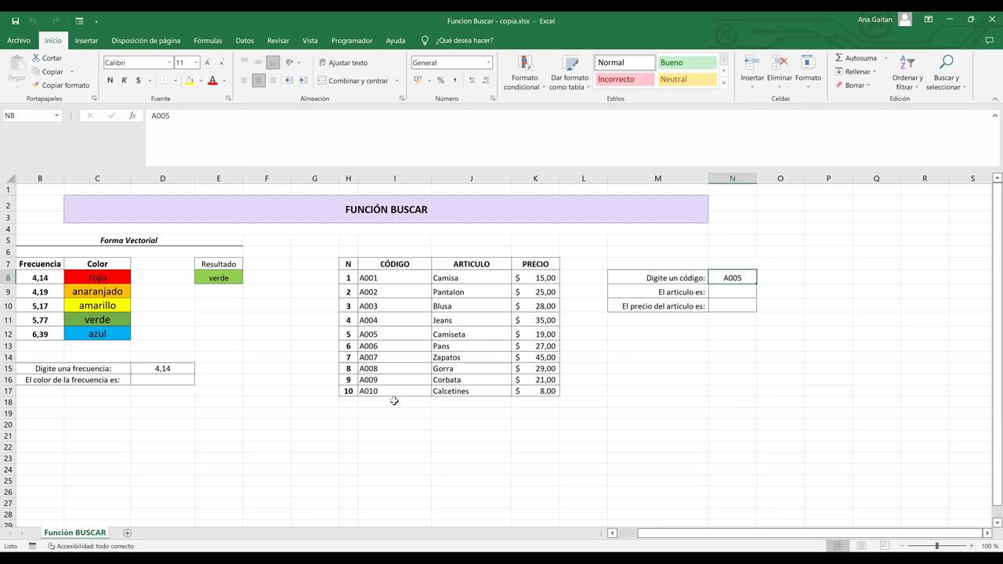
drag(379, 278, 385, 390)
click(390, 338)
drag(388, 276, 392, 391)
drag(397, 264, 405, 389)
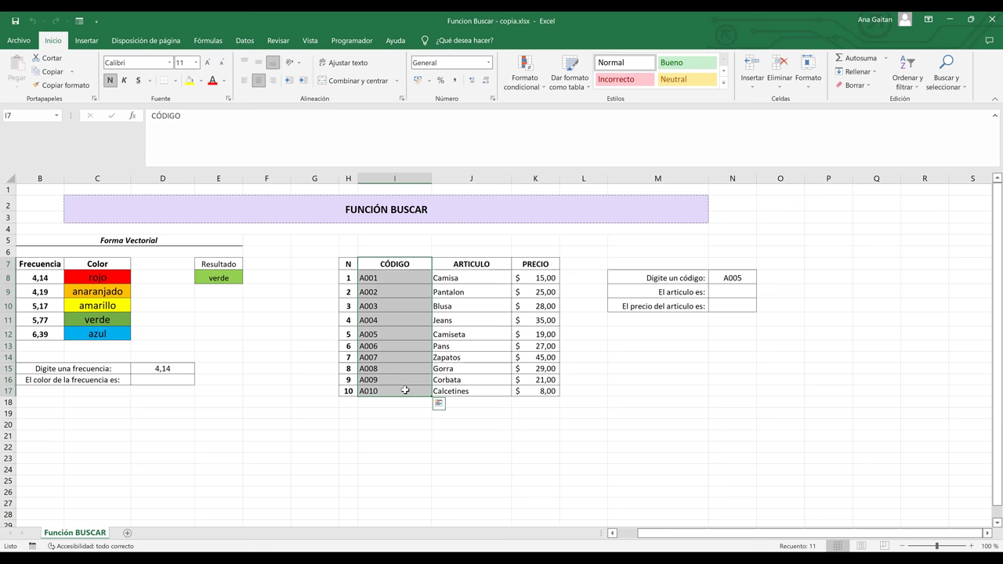
click(485, 360)
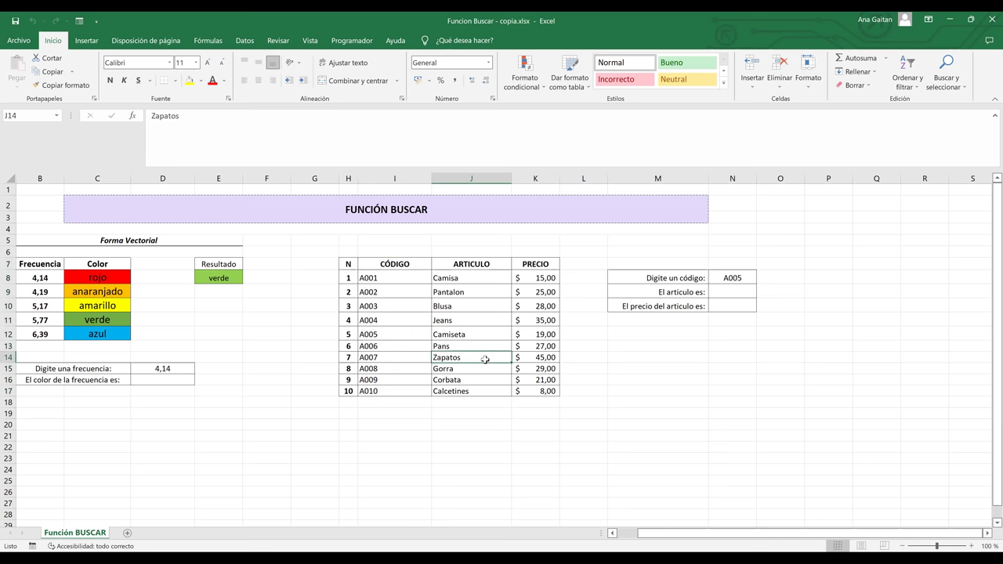
Compare the code entered in N8 with its matching row in the article table
click(810, 237)
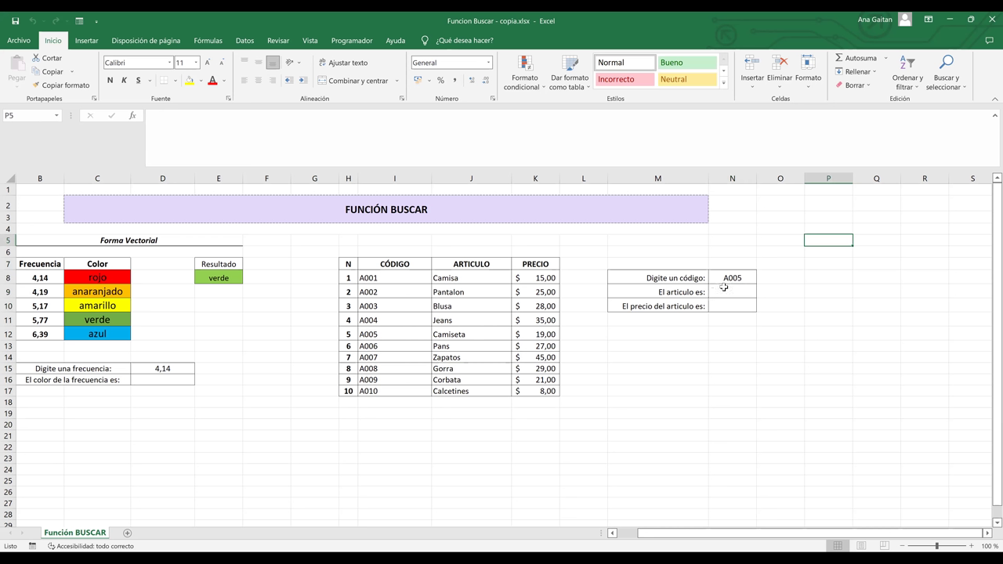
click(729, 278)
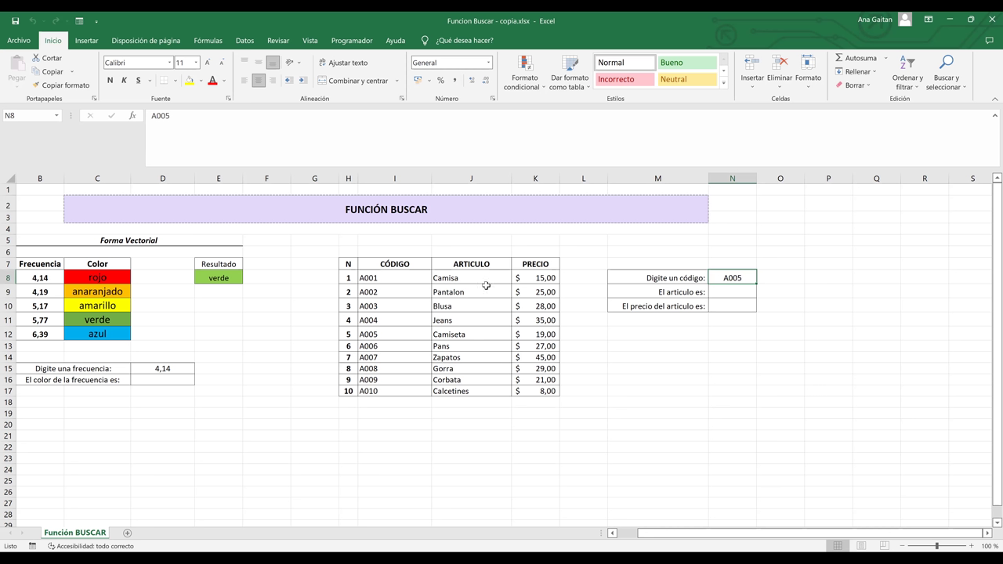
click(368, 335)
drag(349, 335, 522, 332)
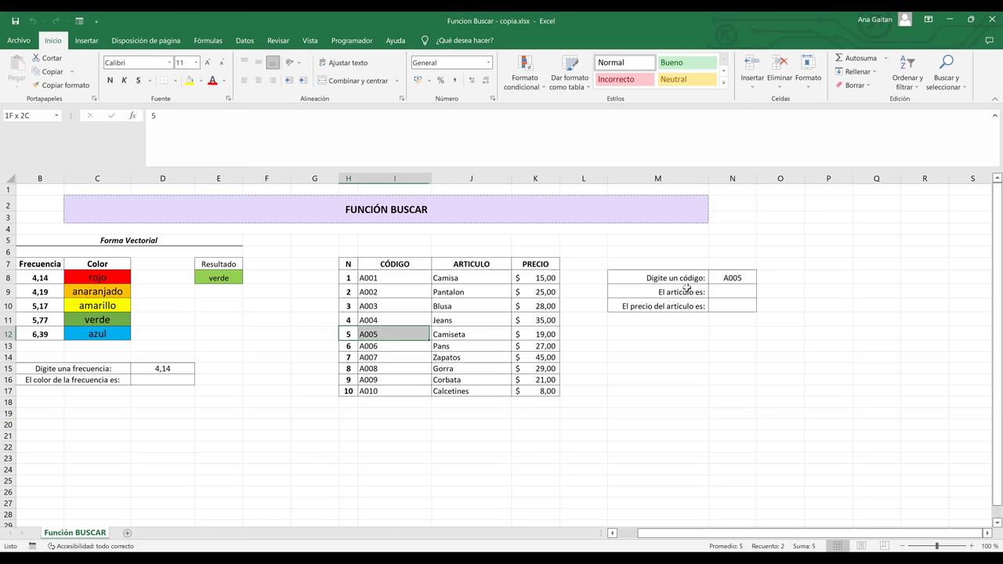
click(781, 346)
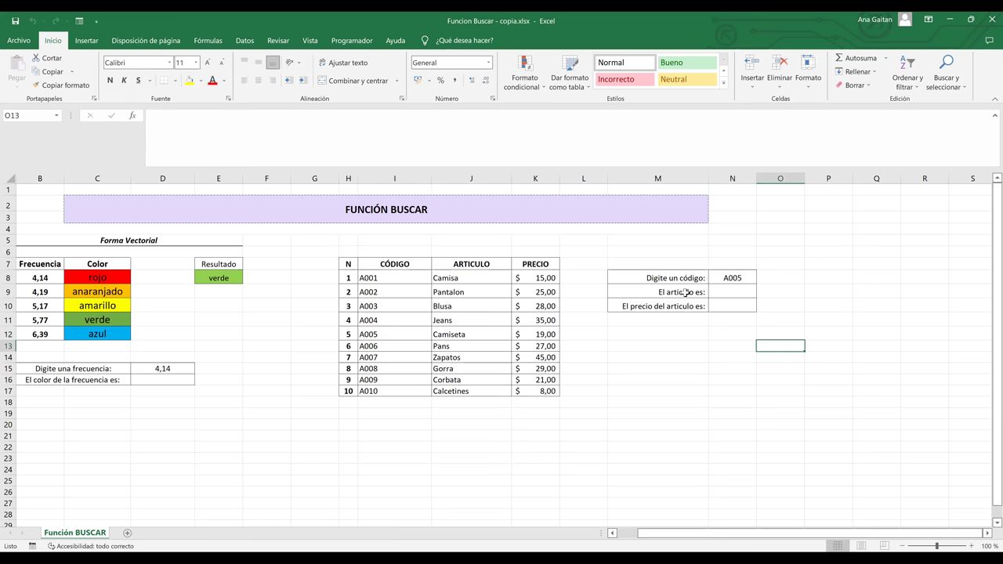
Start a BUSCAR formula in the article result cell N9
click(732, 292)
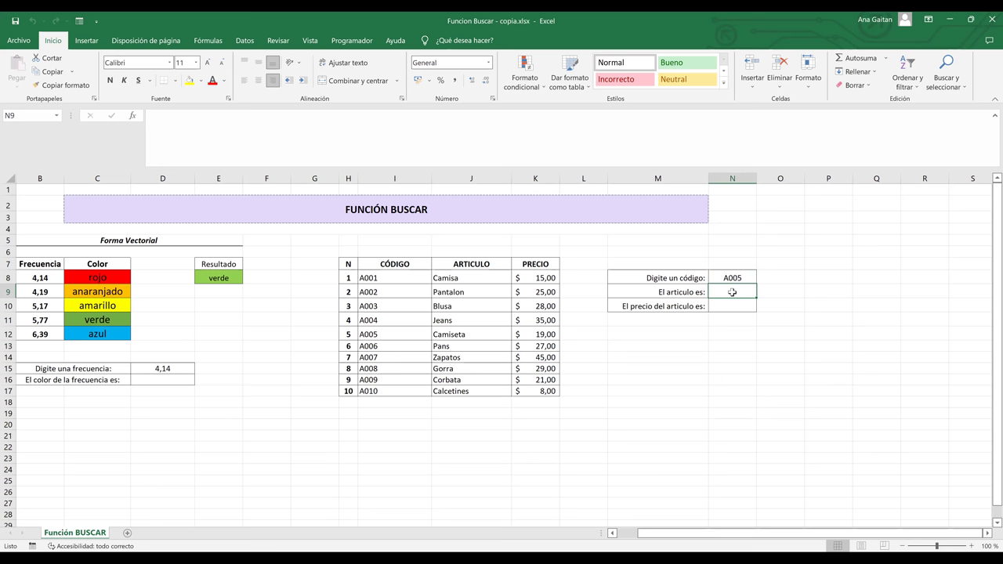
text())
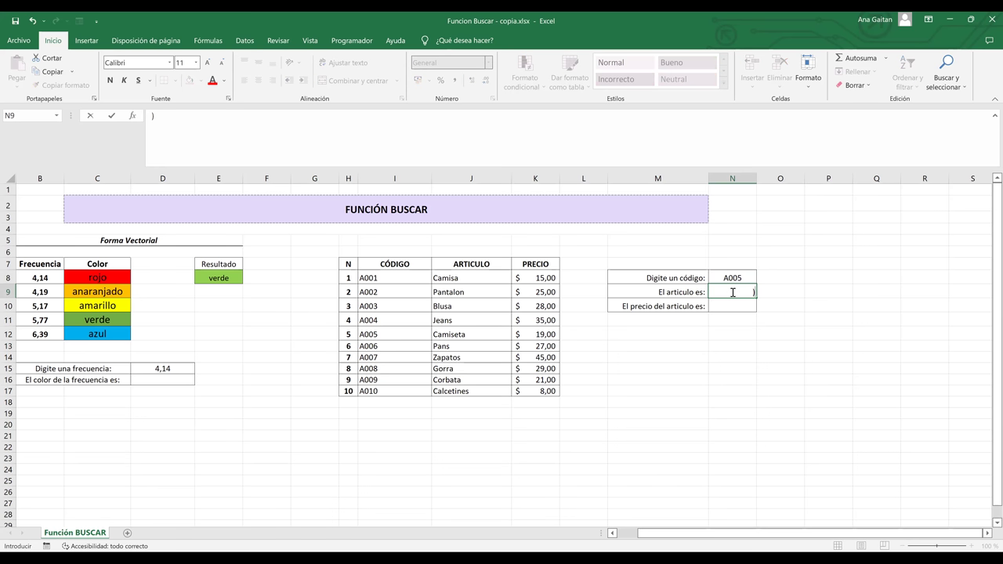
text(=)
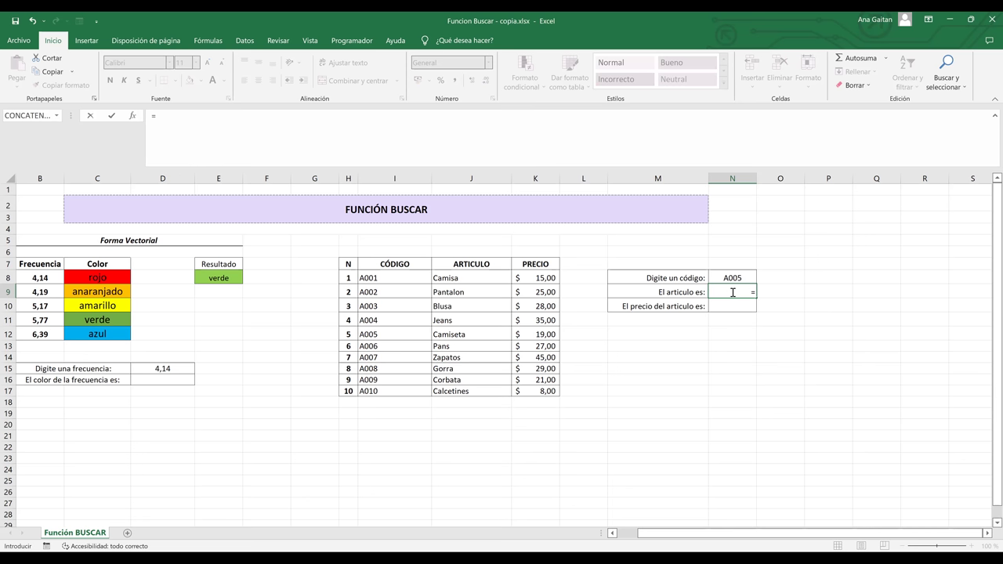
text(buscar)
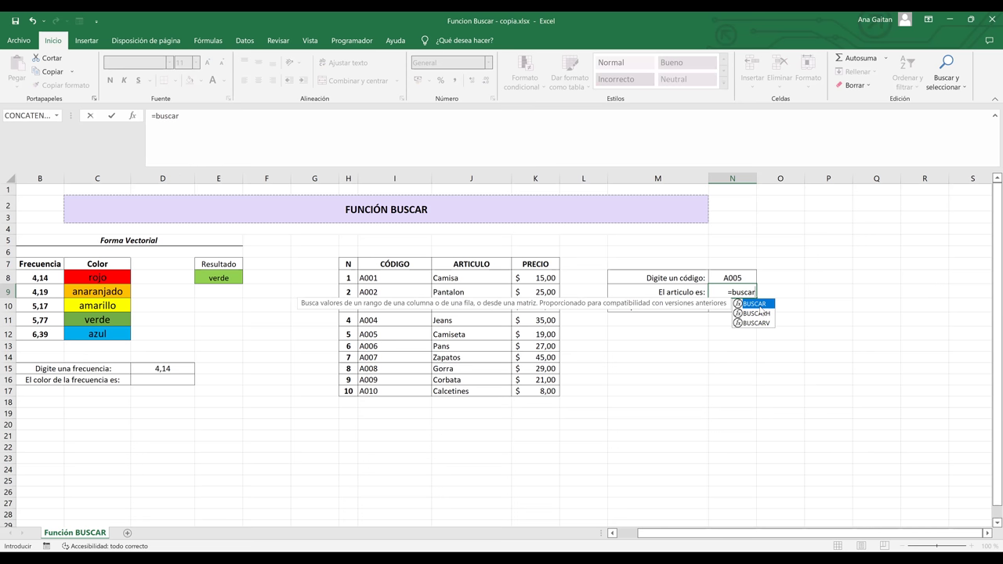
double_click(761, 307)
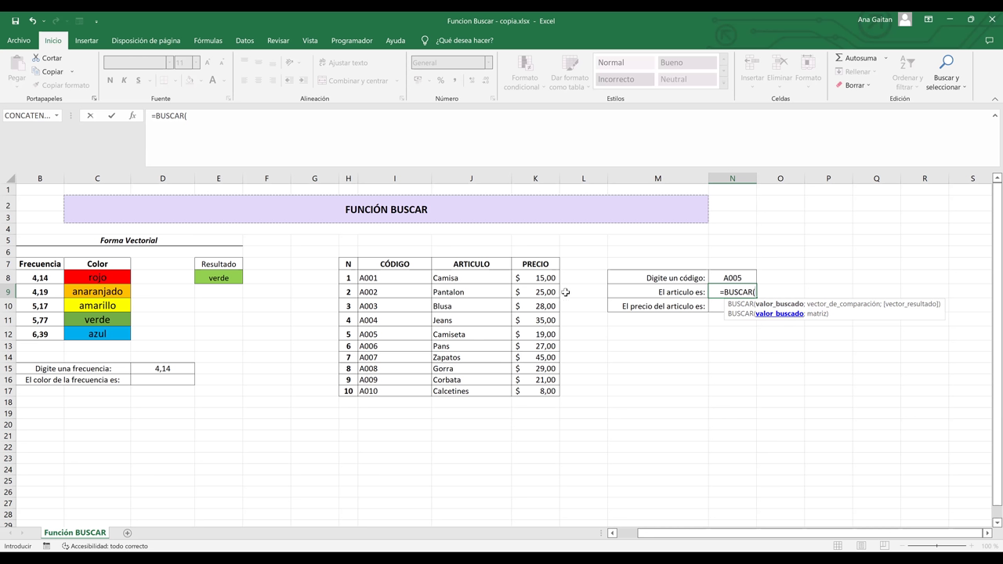
click(388, 345)
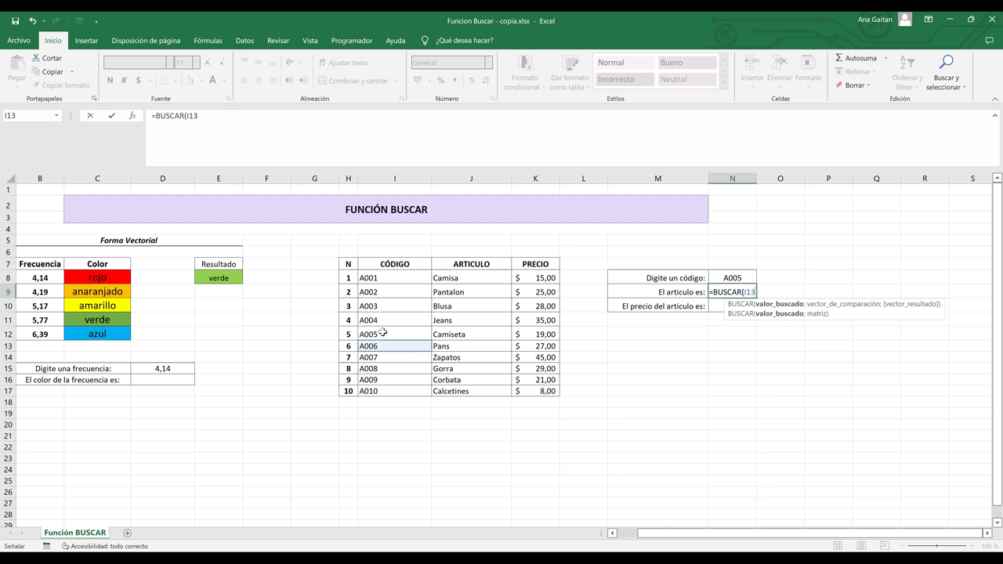
click(383, 333)
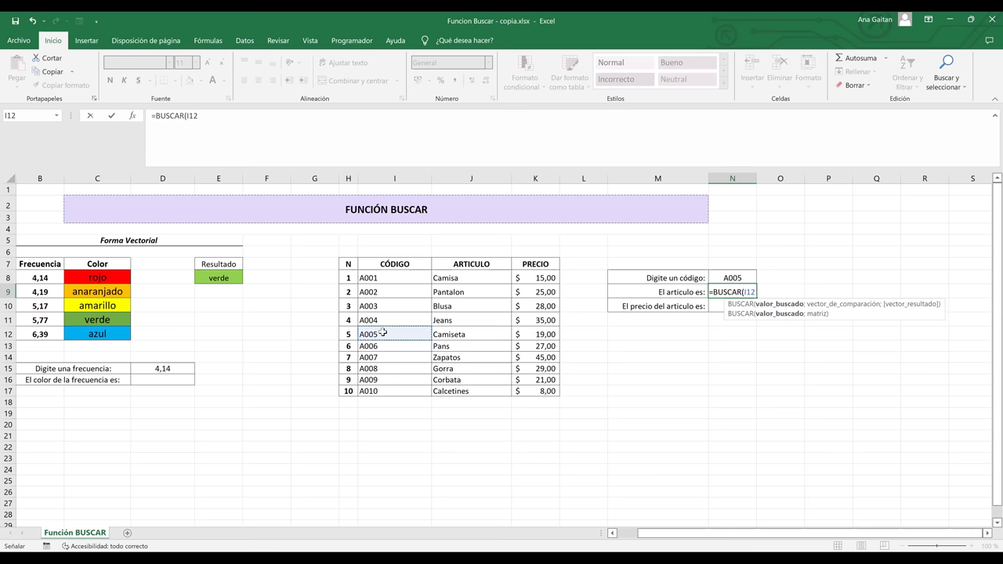
key(BackSpace)
key(BackSpace)
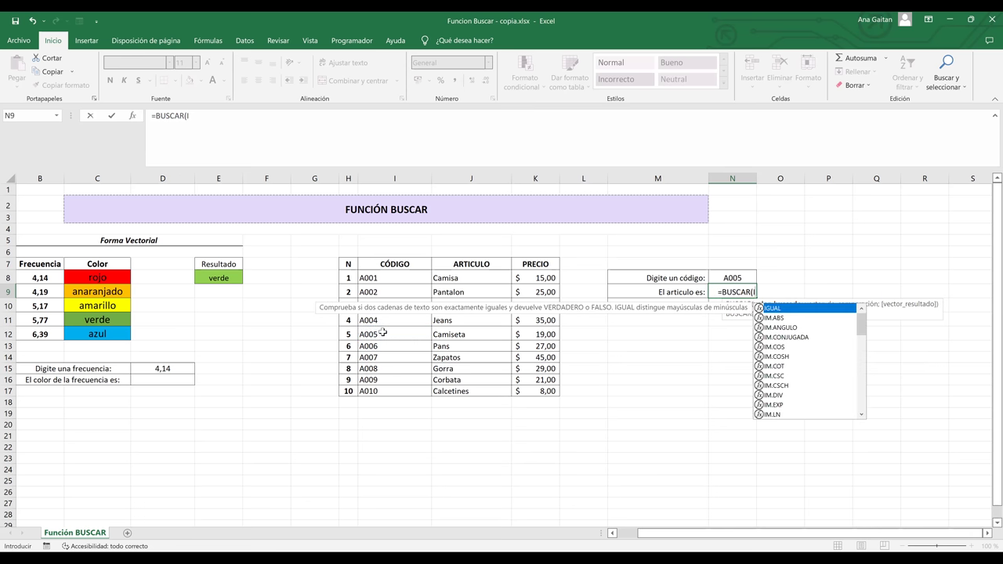
key(BackSpace)
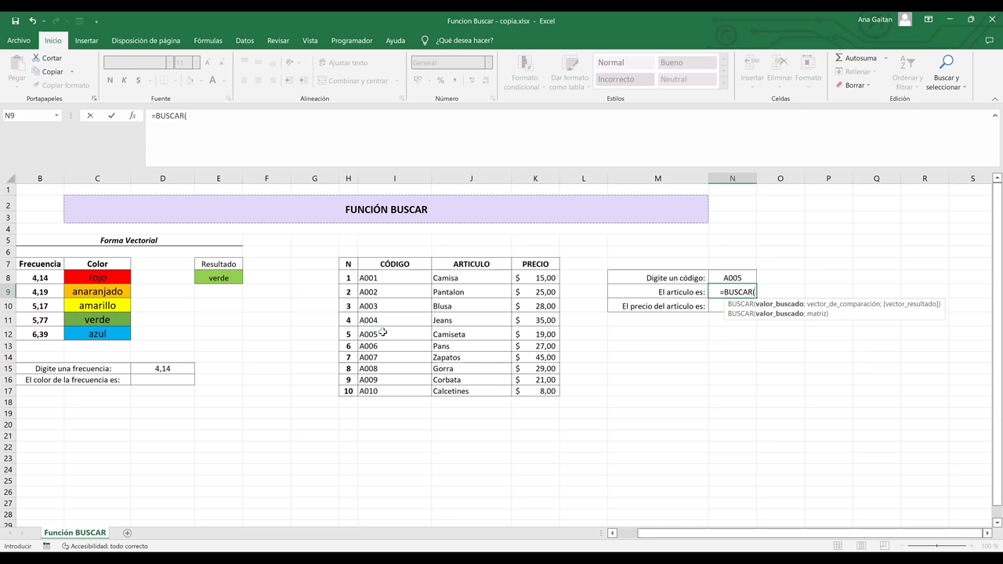
Complete the article formula with N8 as the lookup value and I8:J17 as the matrix
click(736, 278)
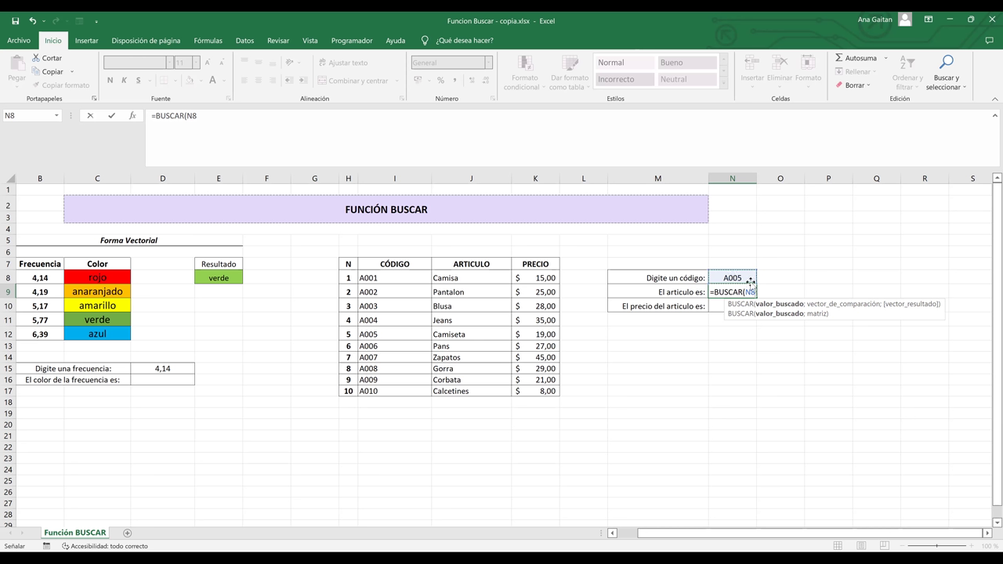
text(;)
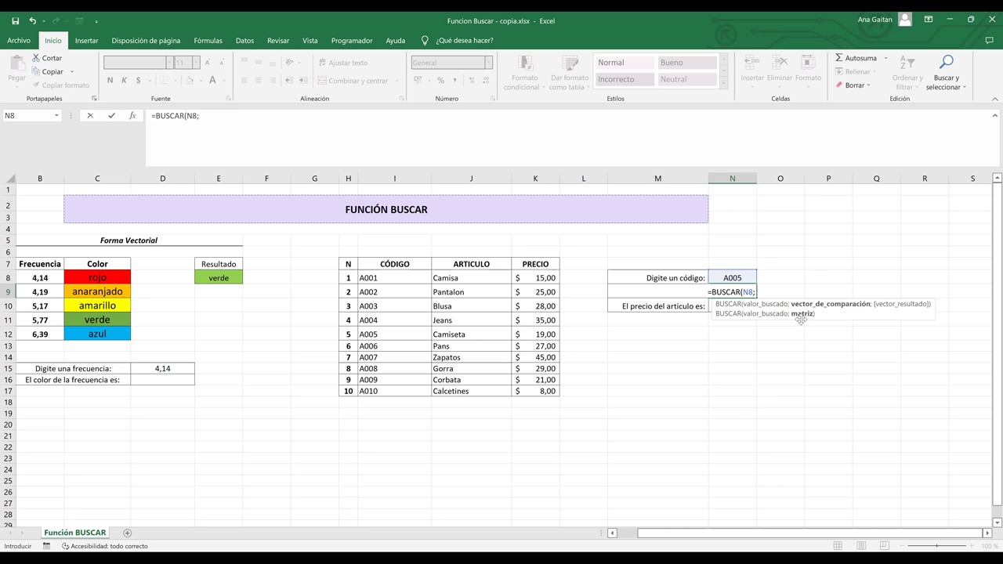
click(411, 278)
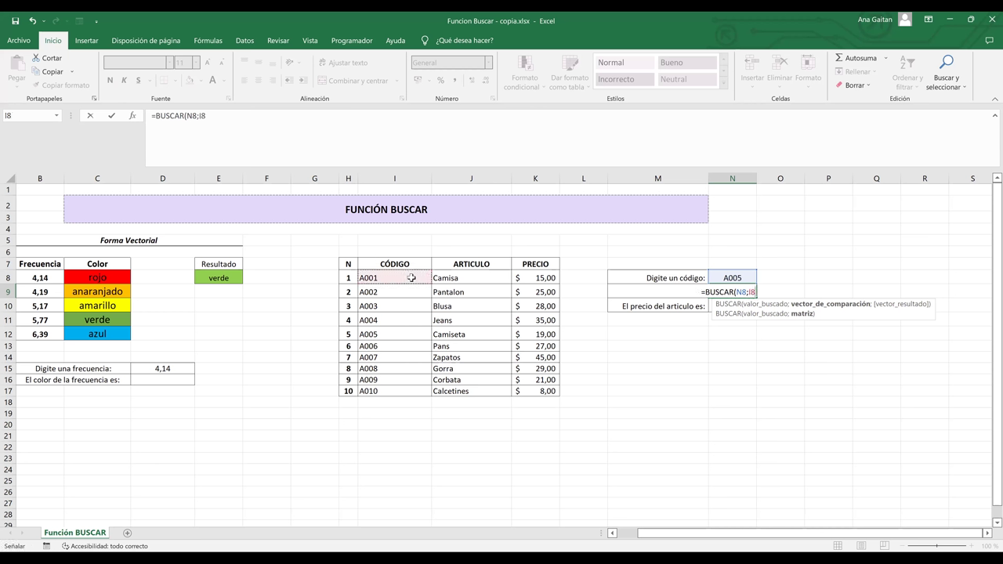
drag(412, 278, 461, 278)
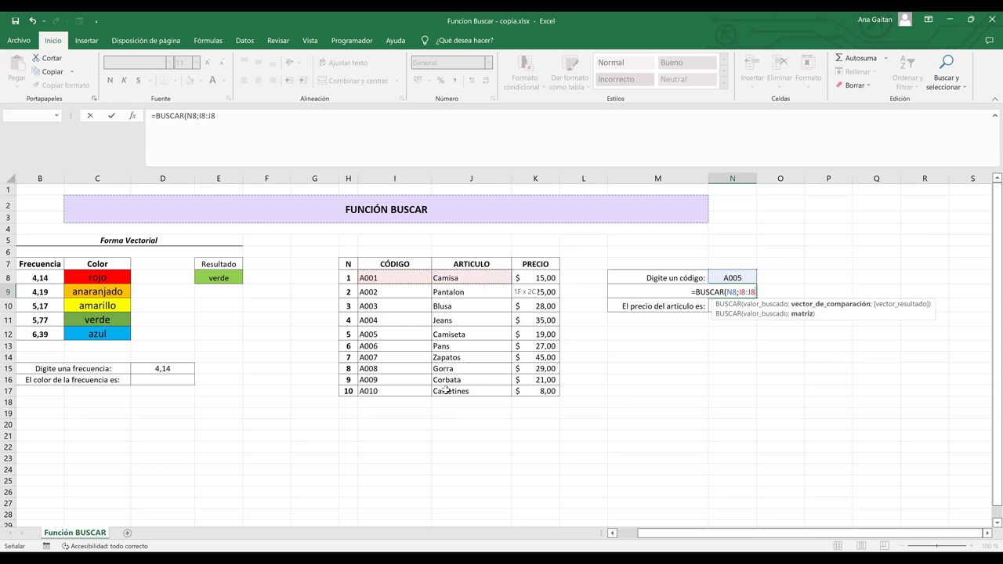
drag(447, 390, 447, 390)
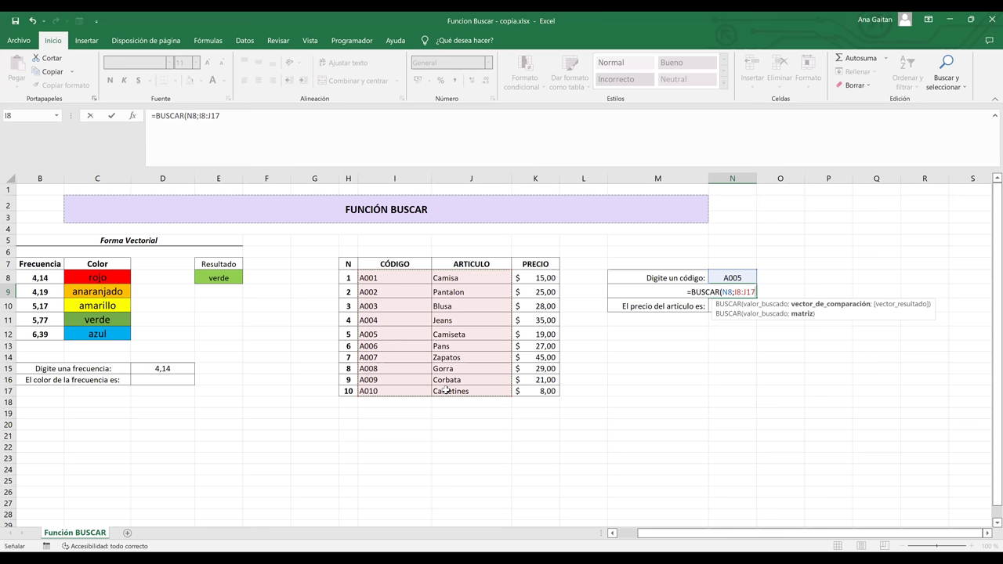
key(Return)
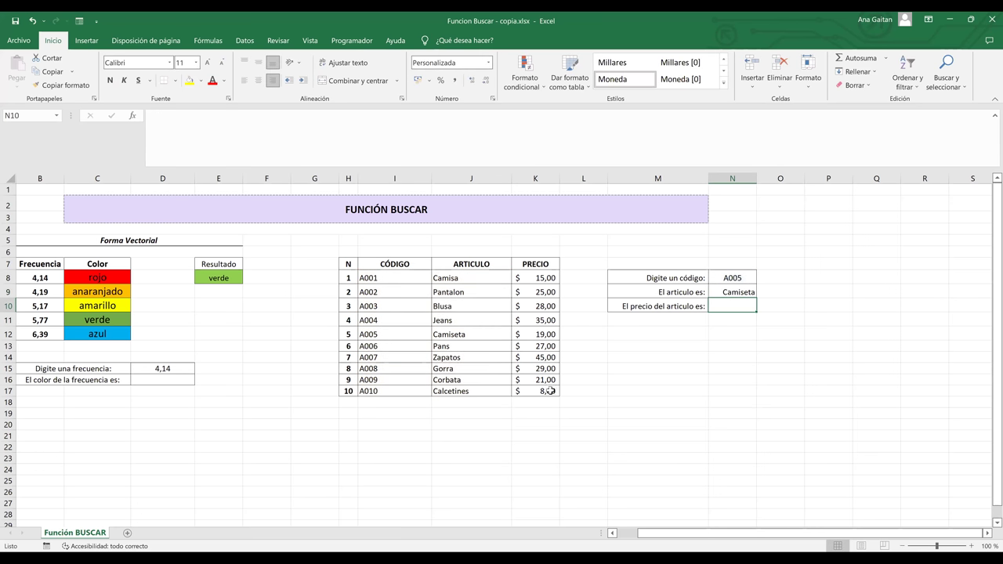
Check the code and article in the table's A005 row against the article result in N9
click(383, 335)
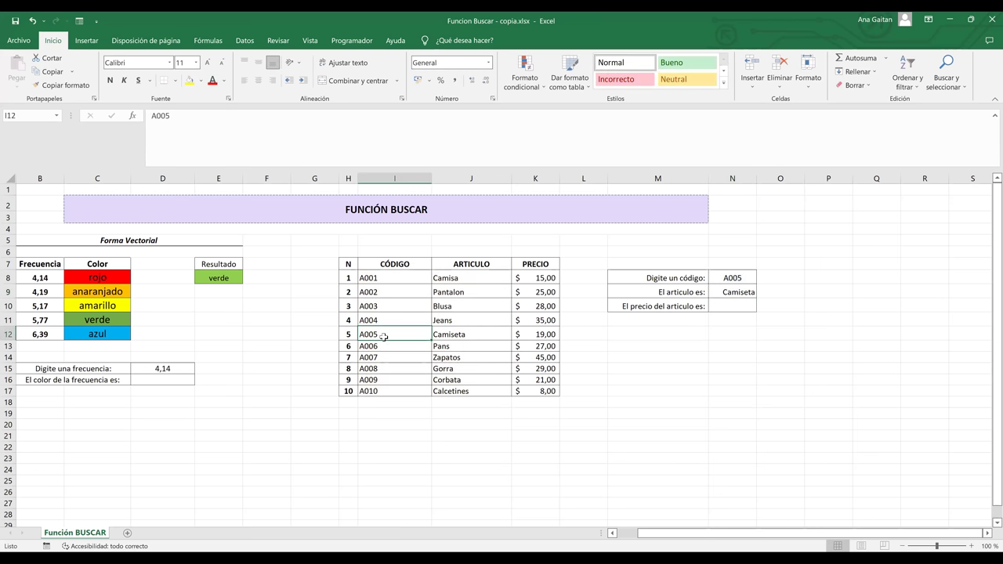
click(453, 334)
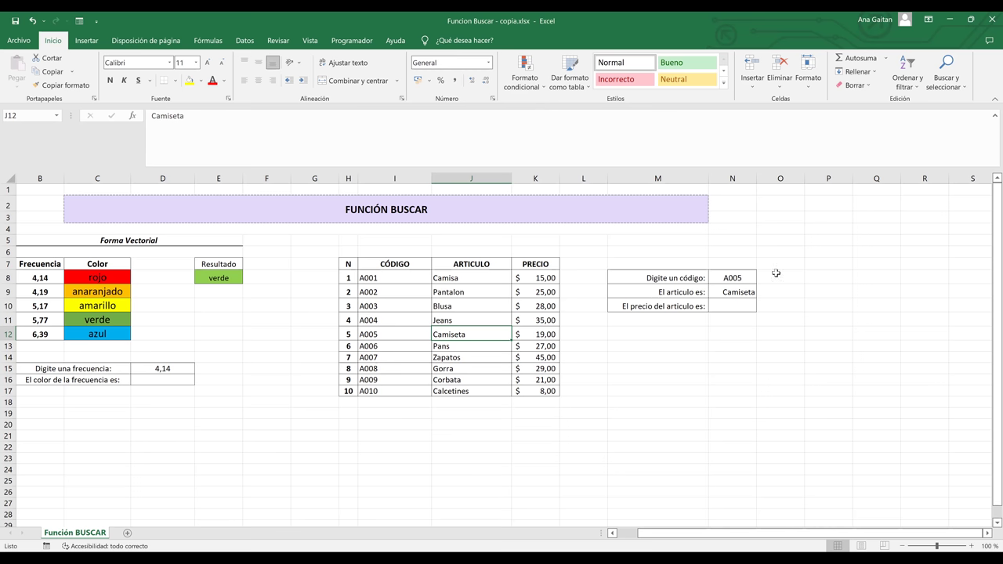
click(750, 290)
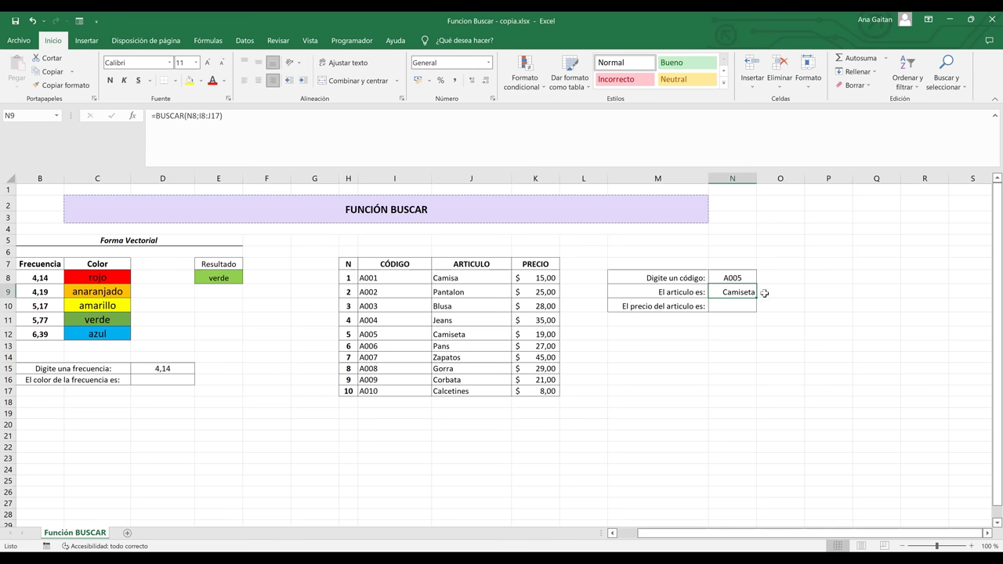
Enter =BUSCAR(N8;I8:K17) in the price result cell N10
click(750, 308)
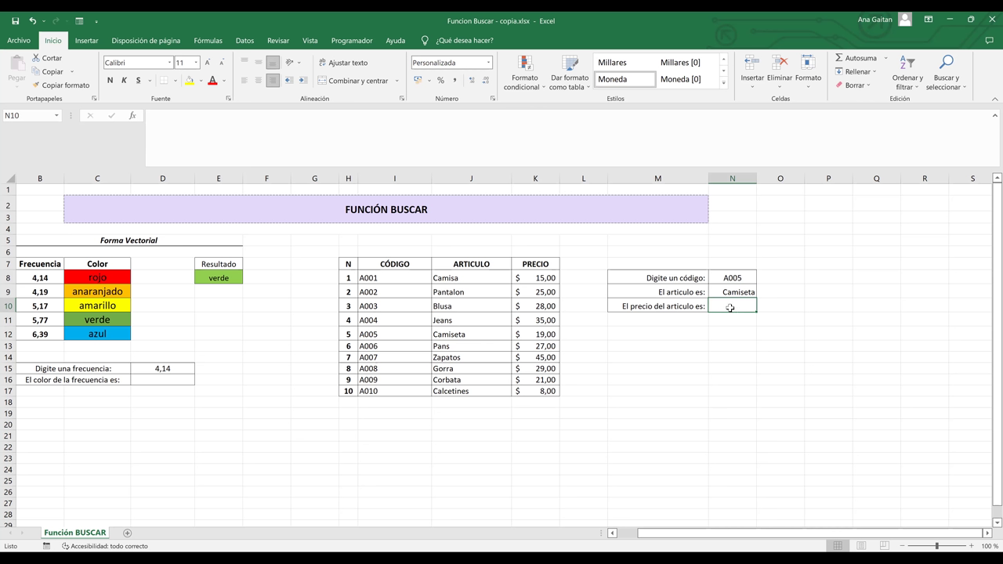
text(=)
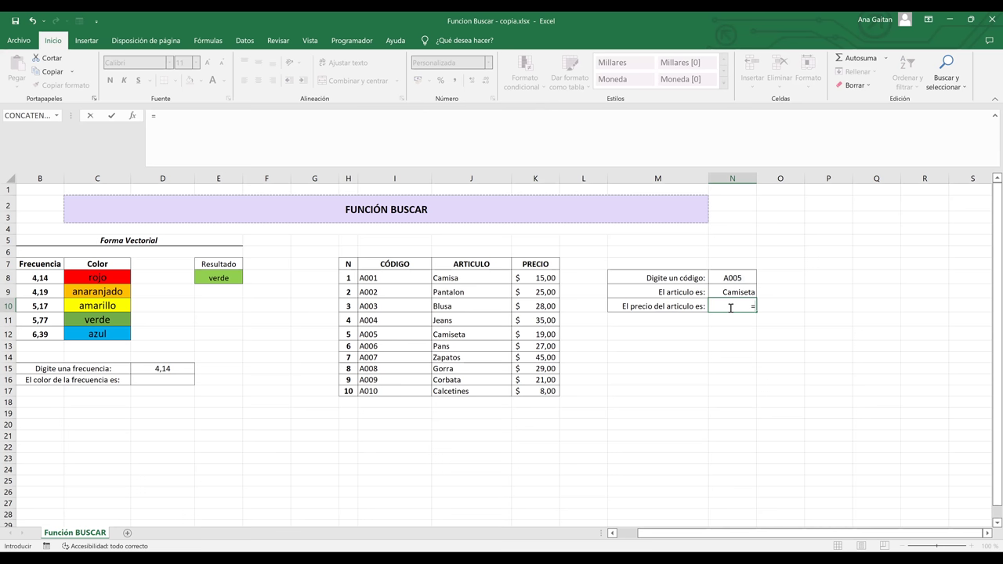
text(buscar)
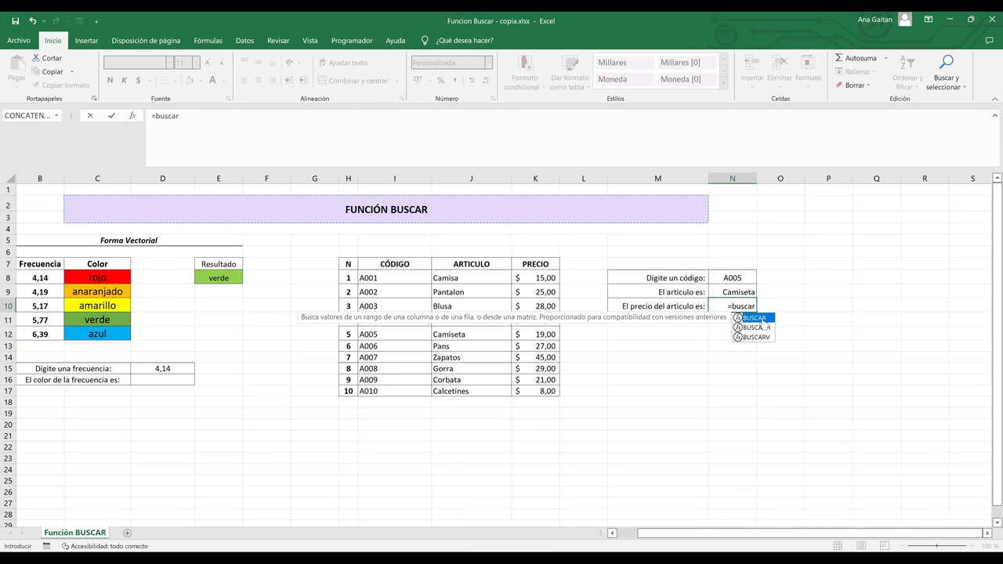
double_click(761, 320)
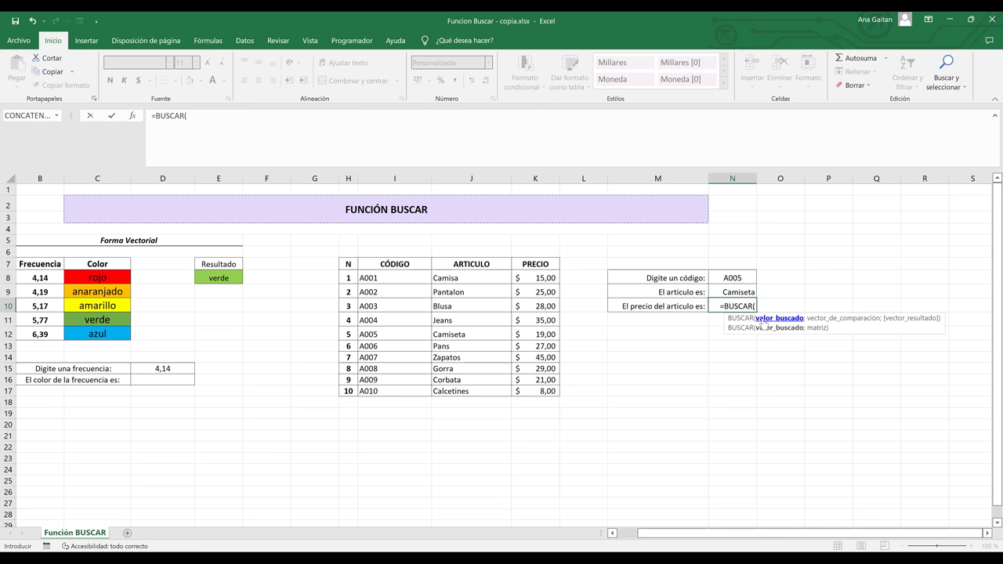
click(737, 275)
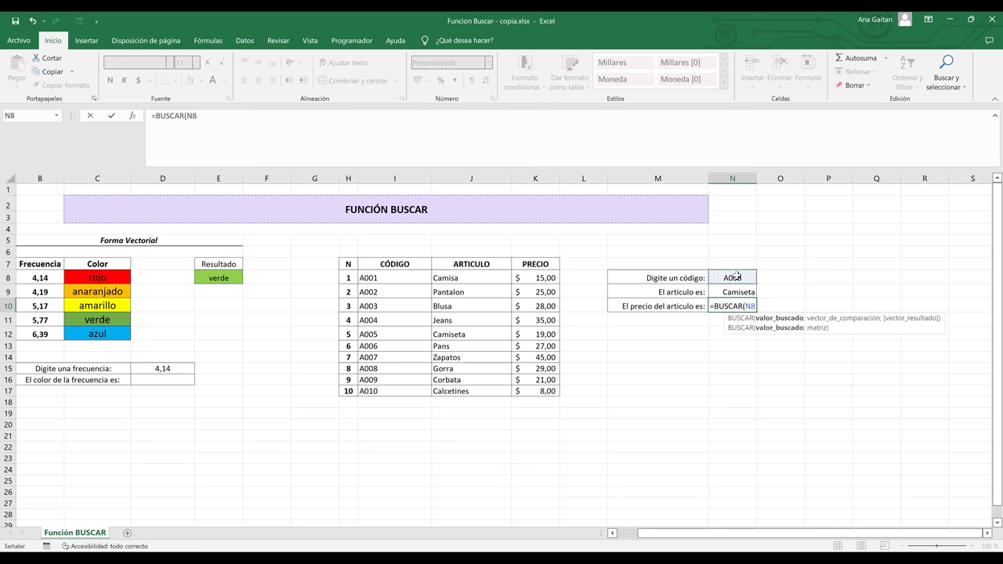
text(;)
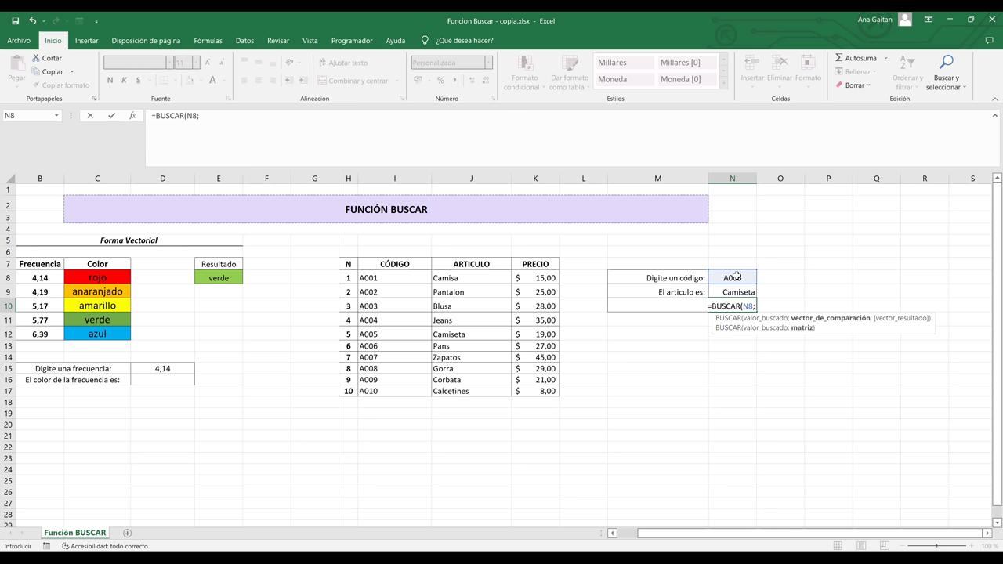
click(395, 277)
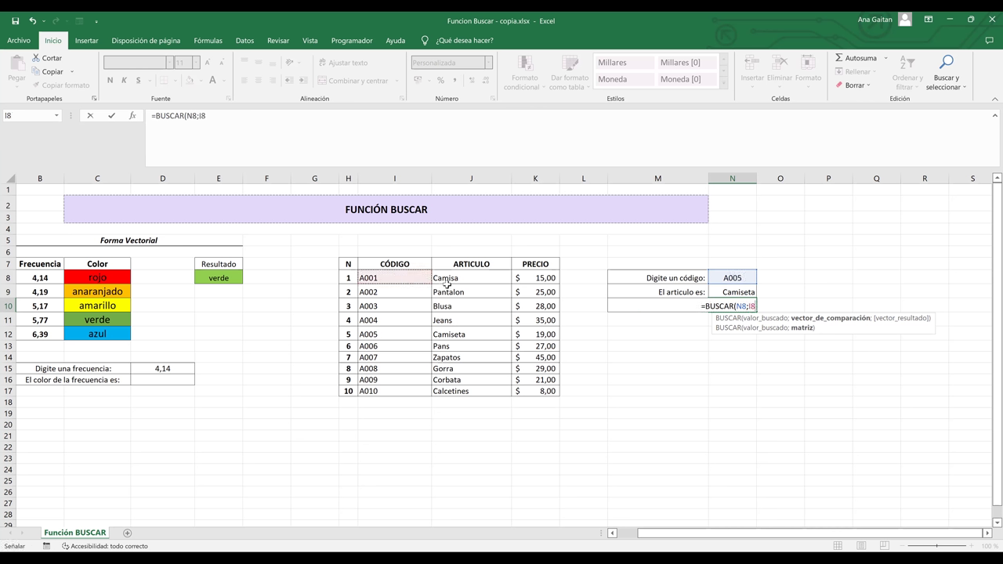
shift+click(534, 391)
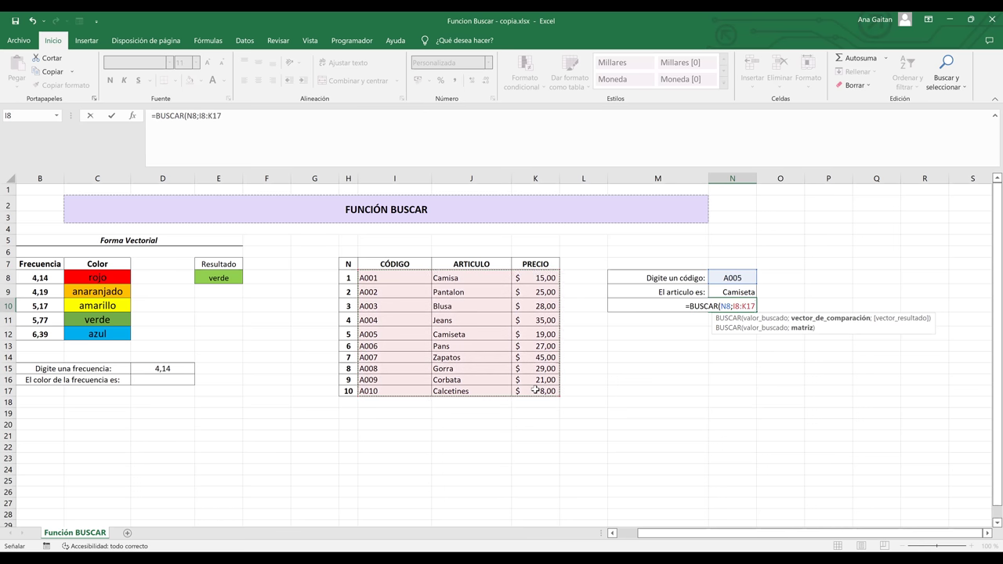
text())
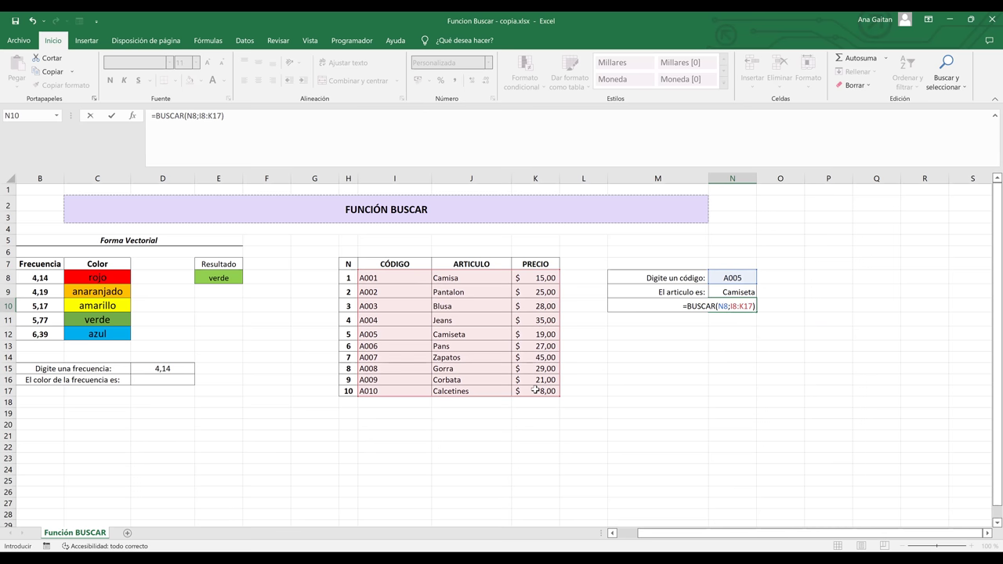
key(Return)
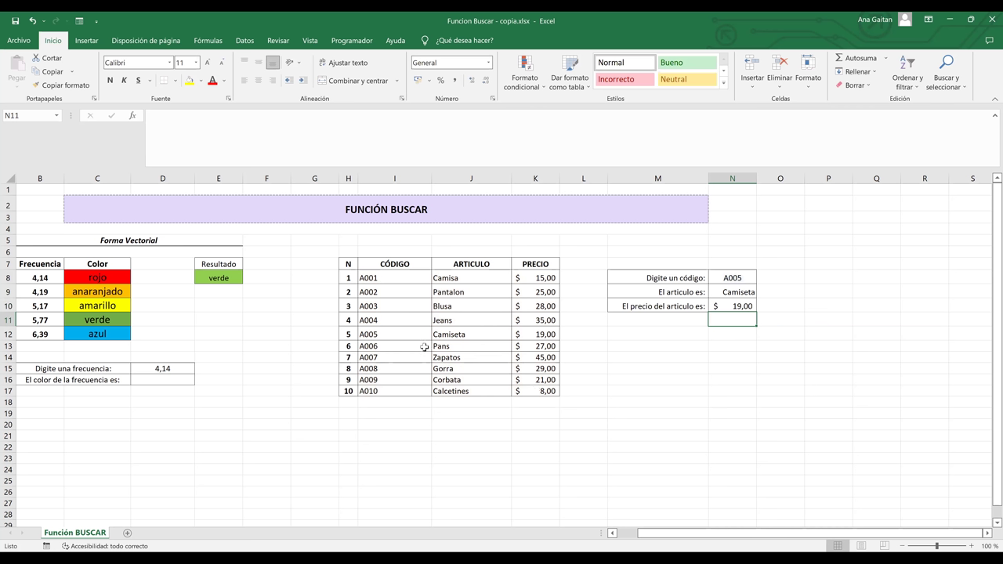
Check the price in the table's A005 row against the price result in N10
click(398, 334)
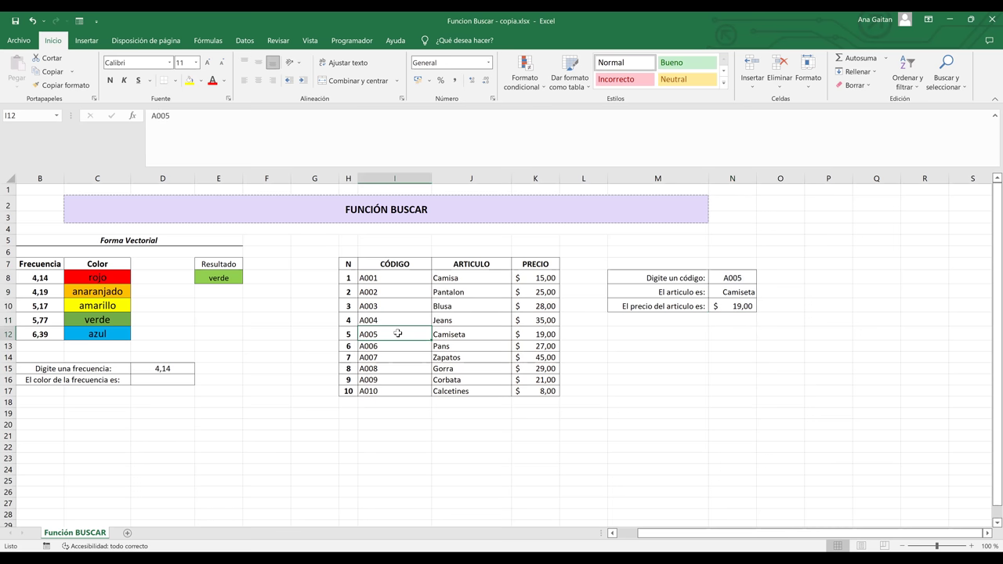
key(Right)
key(Right)
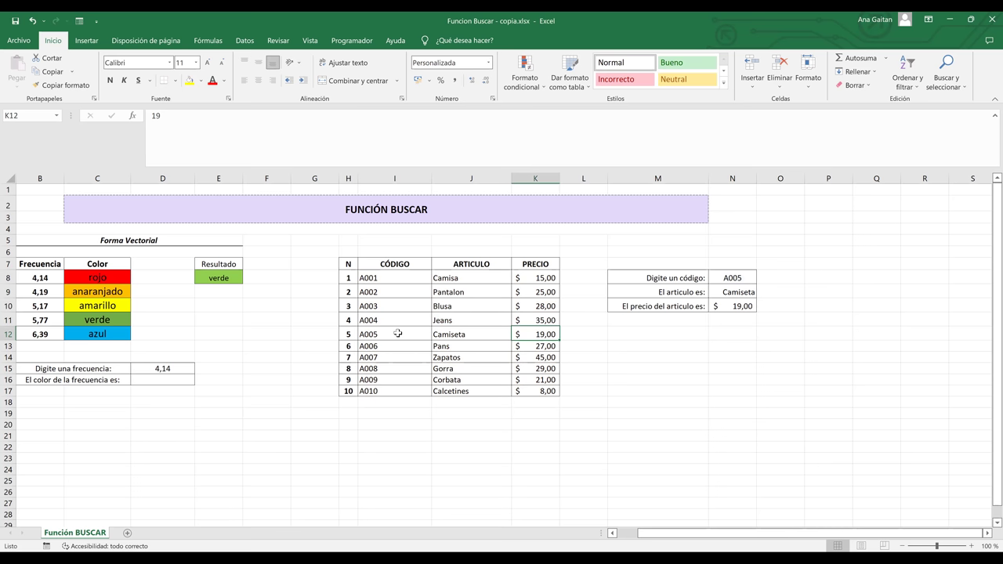
click(739, 327)
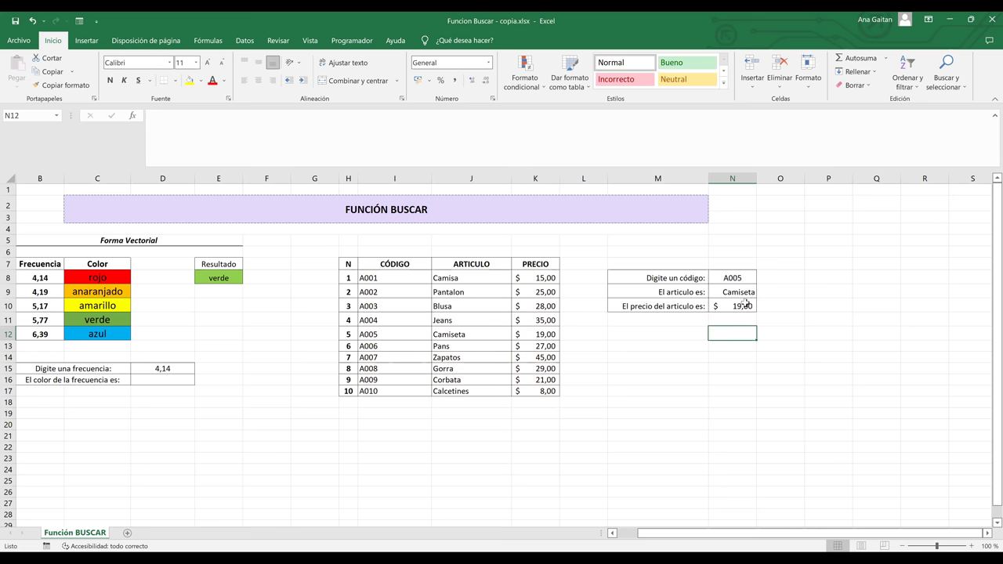
Compare the BUSCAR formulas of the article result in N9 and the price result in N10
click(740, 292)
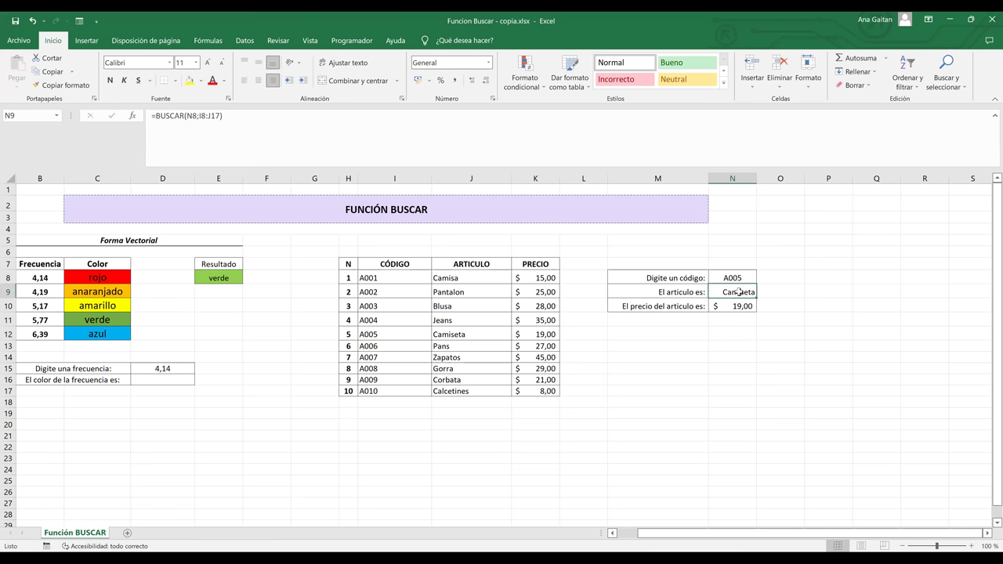
key(Down)
key(Up)
key(Down)
key(Up)
key(Down)
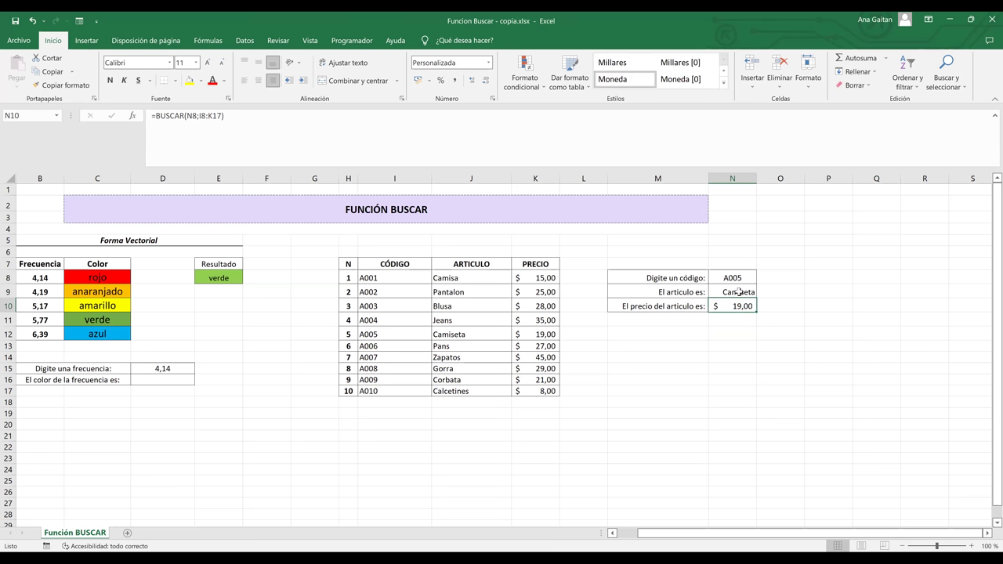
key(Down)
key(Up)
key(Up)
key(Down)
key(Up)
key(Down)
key(Up)
key(Down)
key(Up)
key(Down)
Review the Frecuencia and Color table in B7:C12, matching the first frequencies with their colors
click(214, 307)
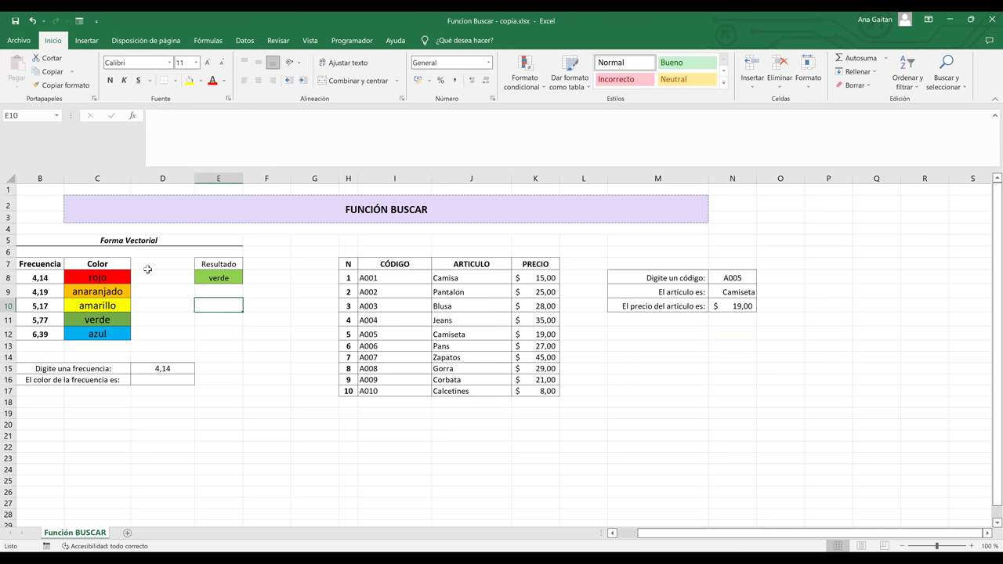
drag(32, 265, 92, 334)
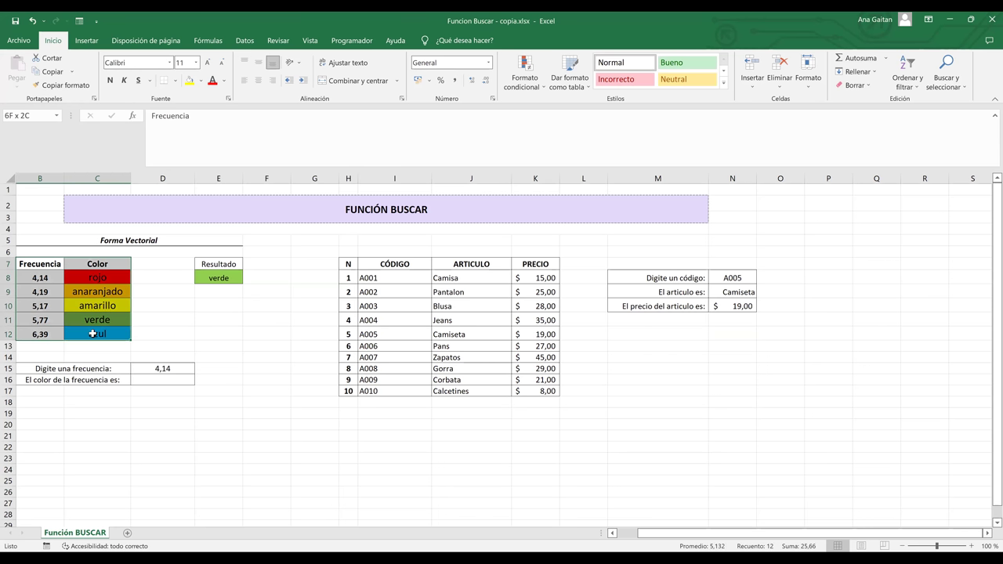
click(99, 263)
mouse_move(108, 292)
mouse_down()
mouse_move(109, 263)
mouse_move(110, 305)
mouse_up()
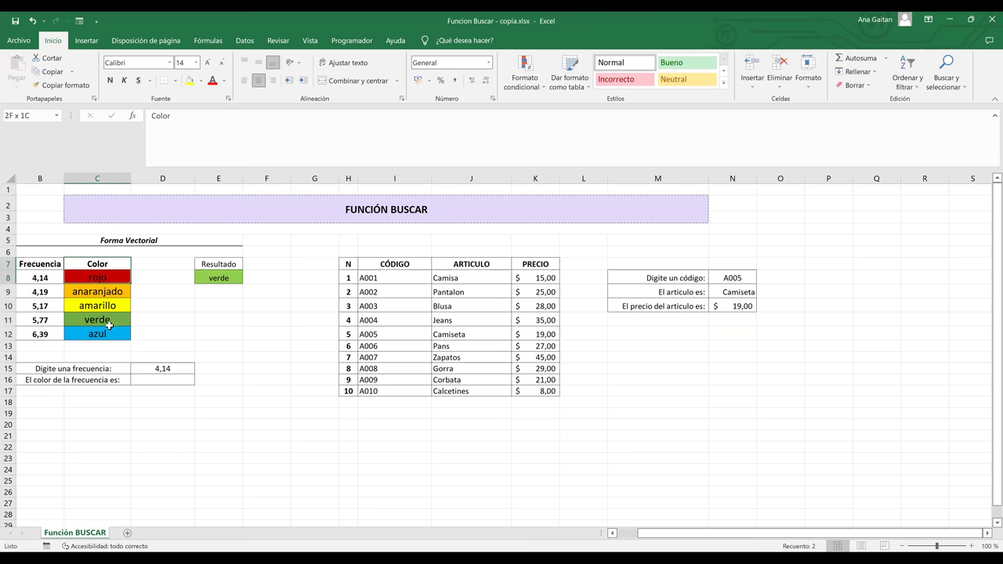
click(45, 281)
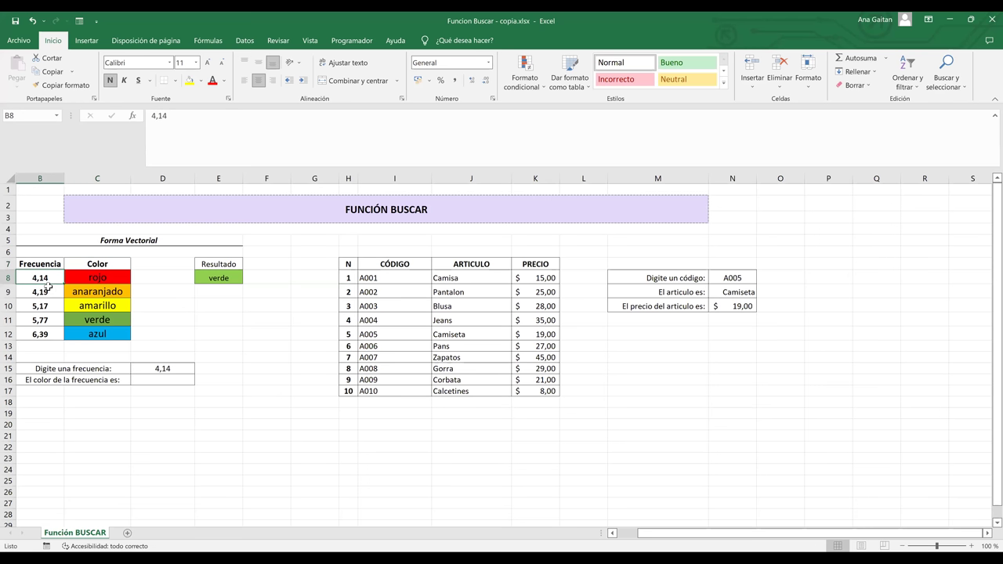
click(102, 276)
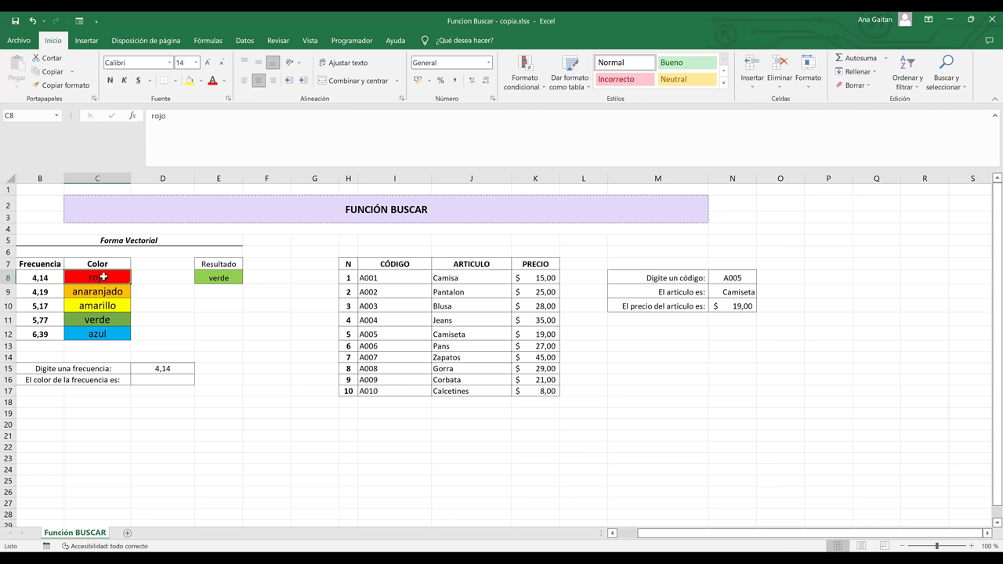
click(39, 290)
click(83, 289)
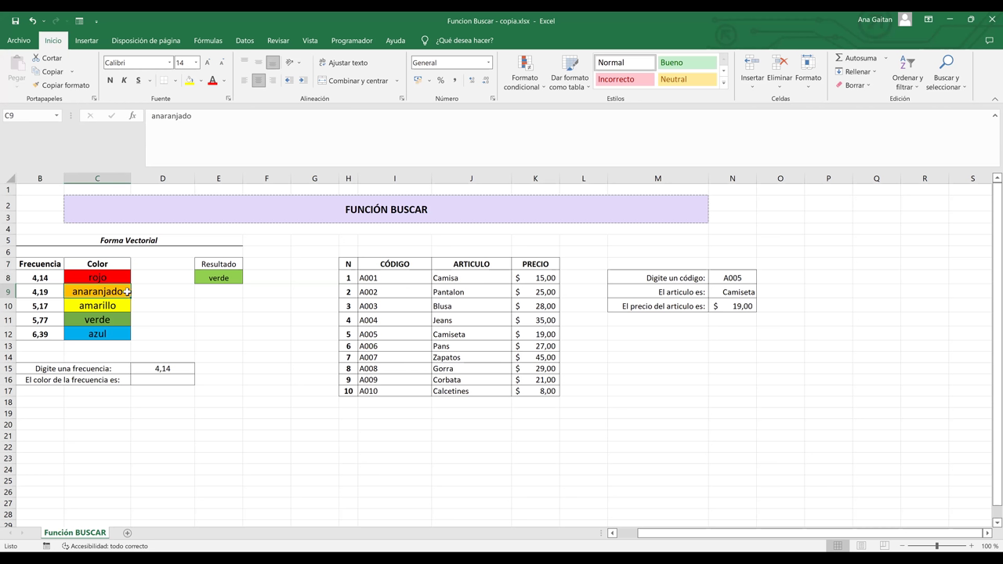
click(262, 264)
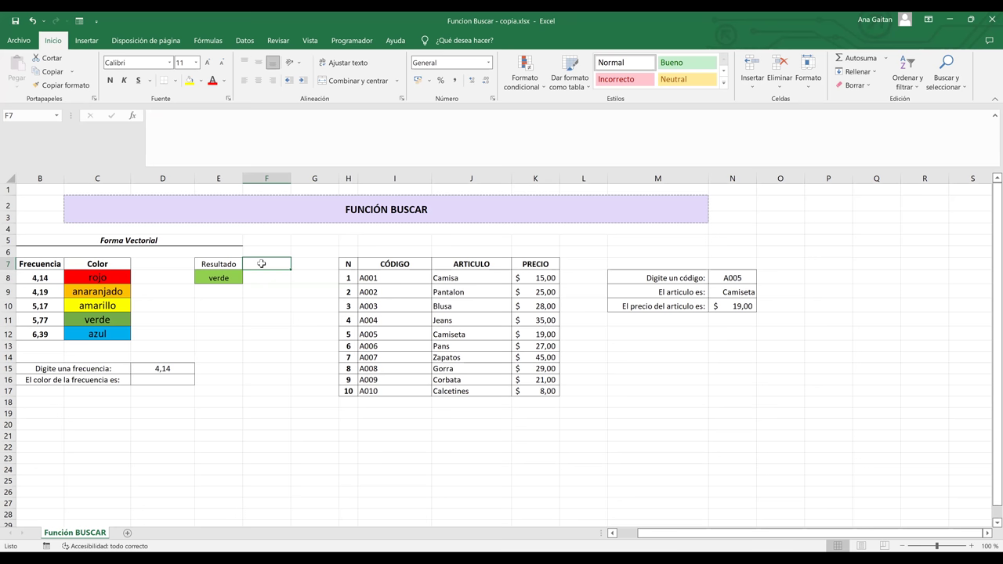
text(=)
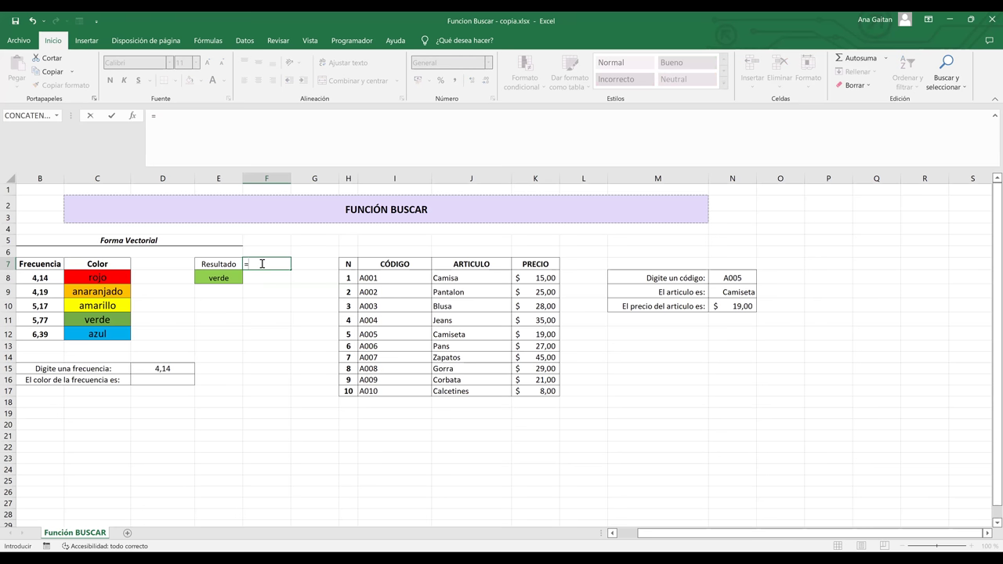
text(busca)
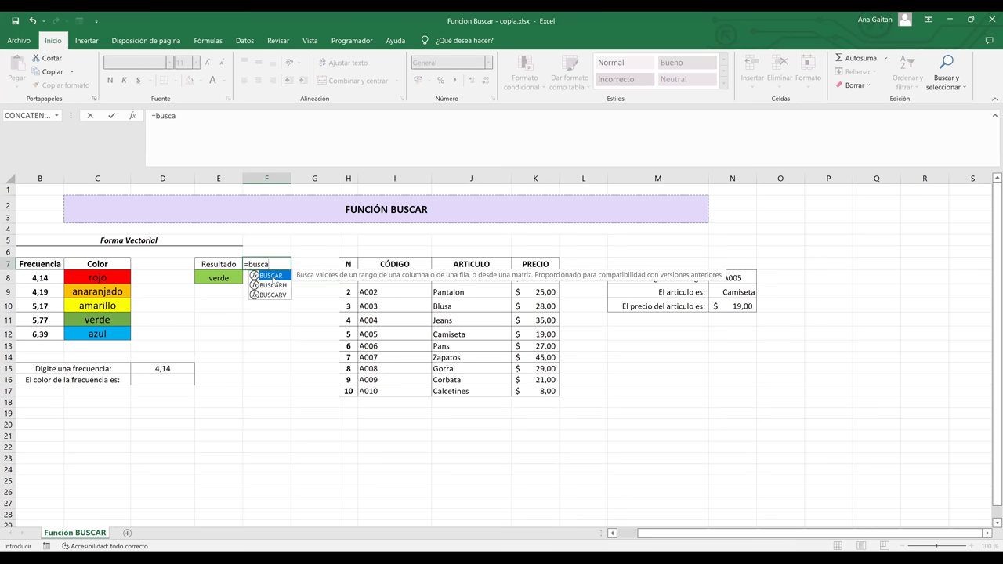
double_click(273, 277)
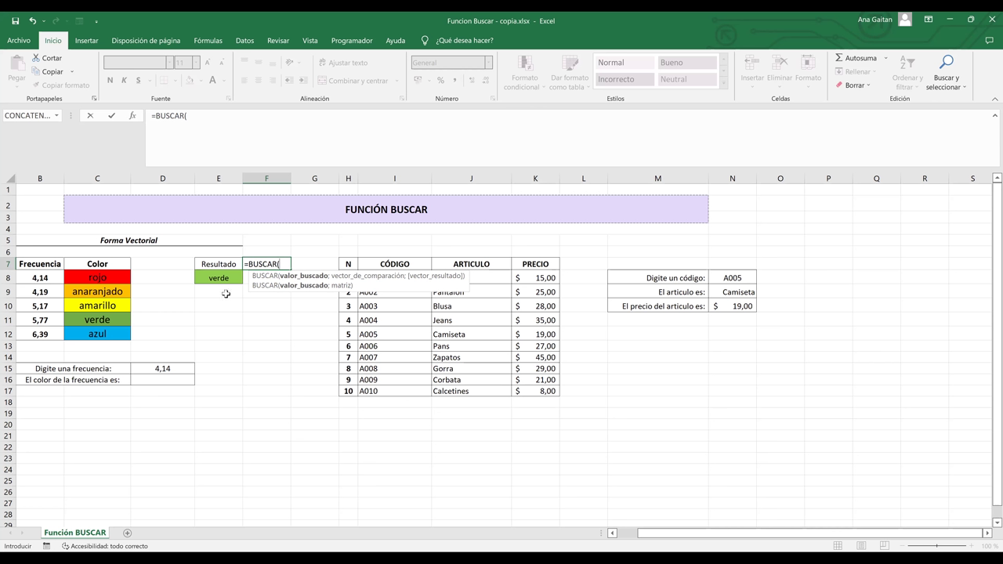
text(")
text(4,14;)
click(40, 278)
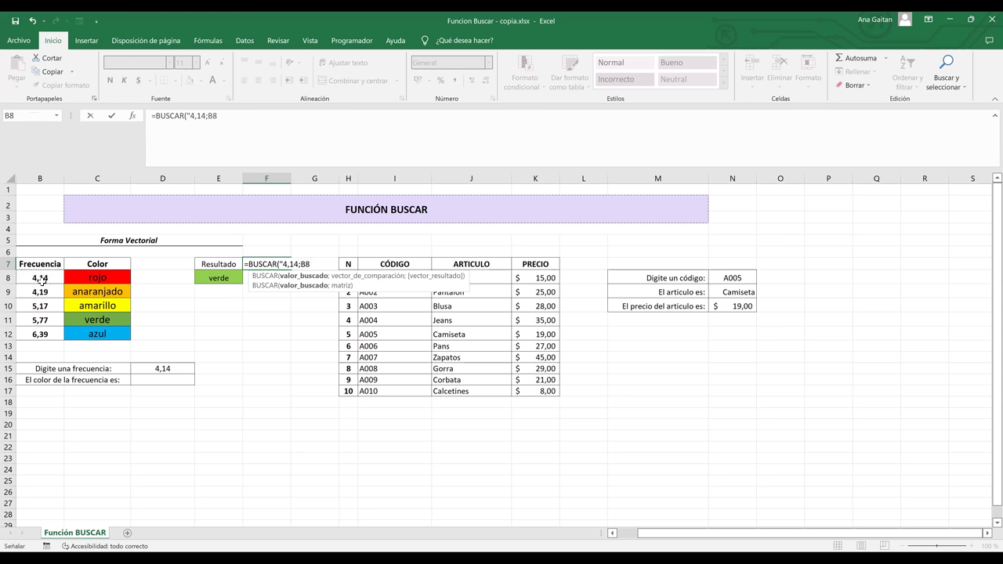
drag(41, 304, 40, 334)
text(;)
drag(110, 278, 109, 336)
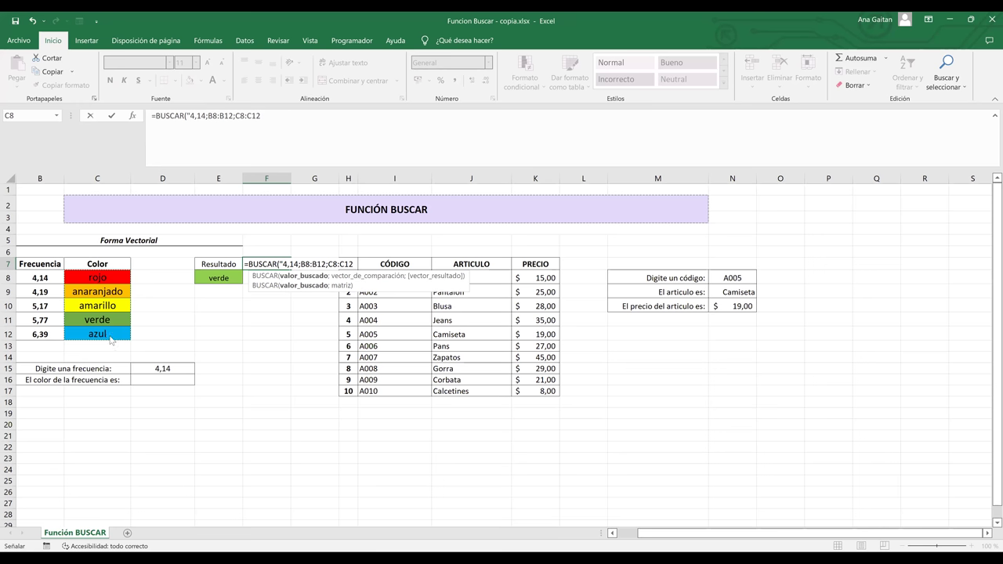
key(Return)
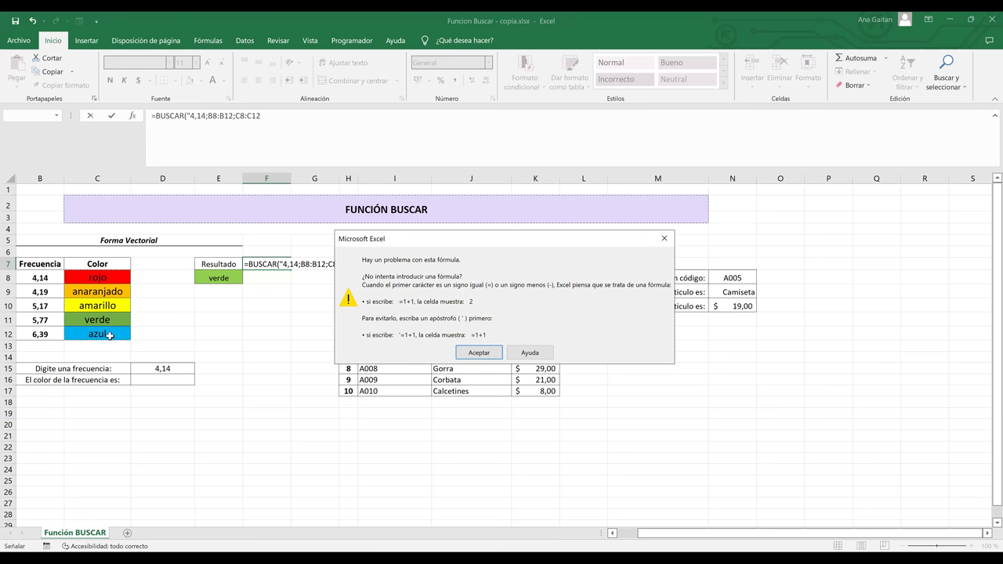
key(Return)
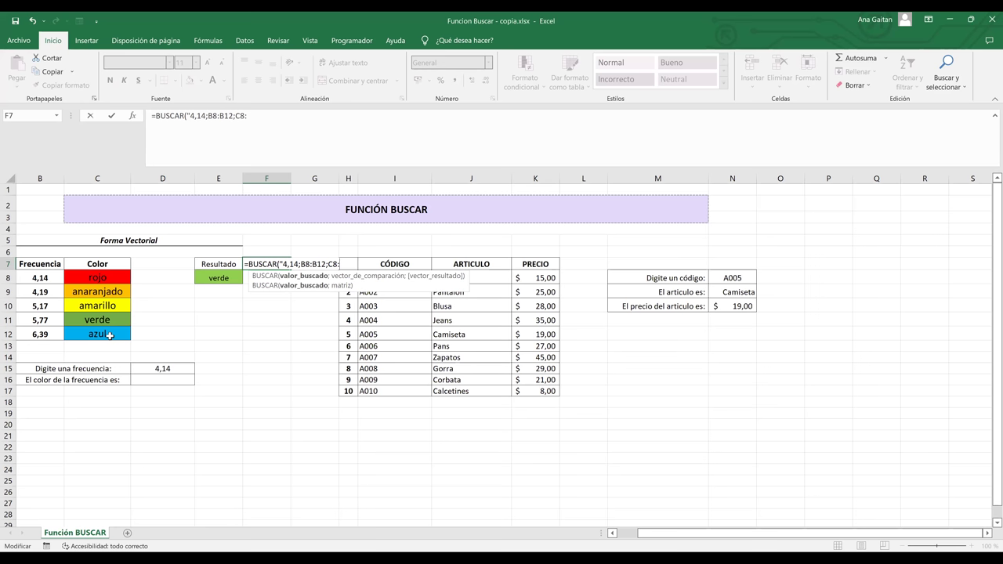
key(Escape)
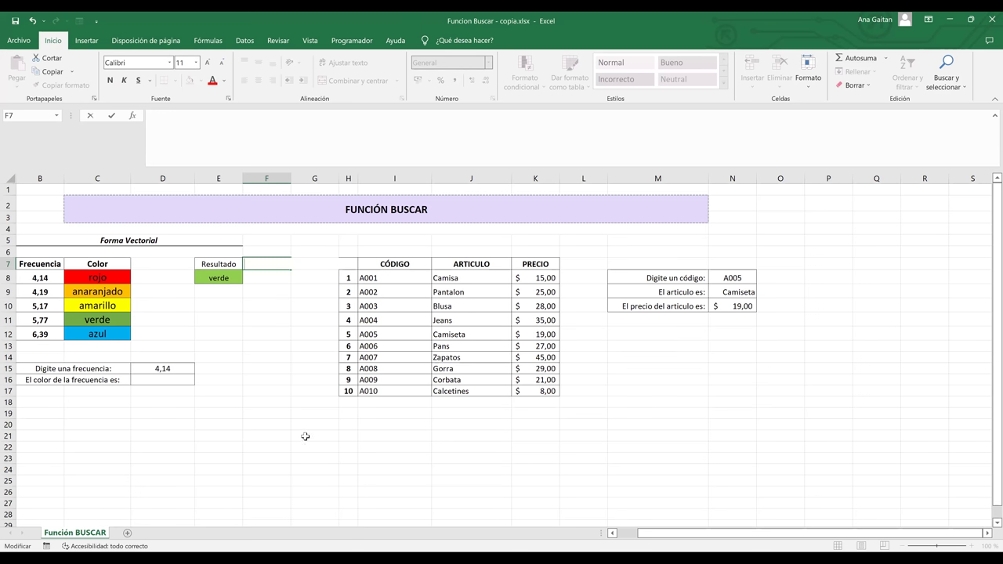
click(285, 392)
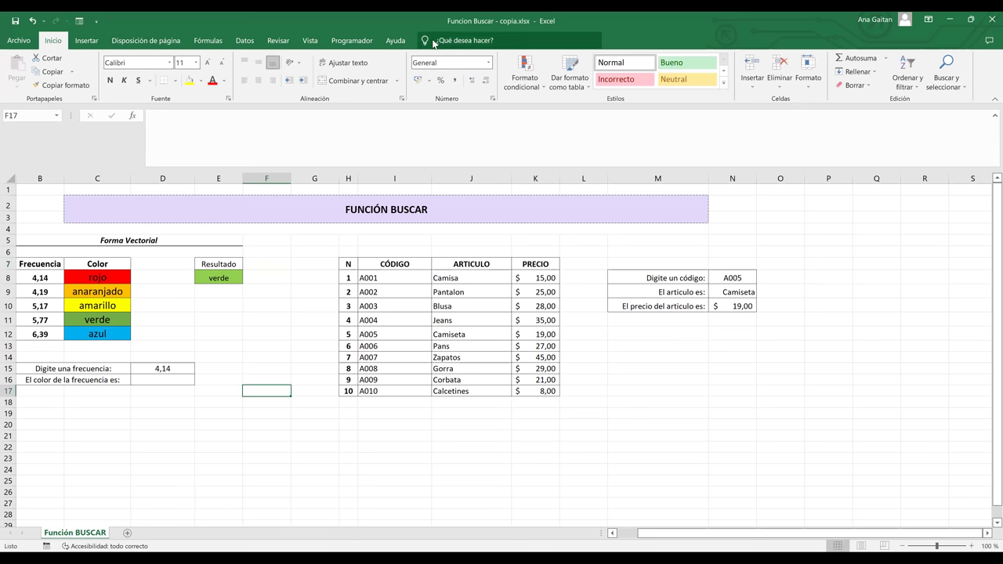
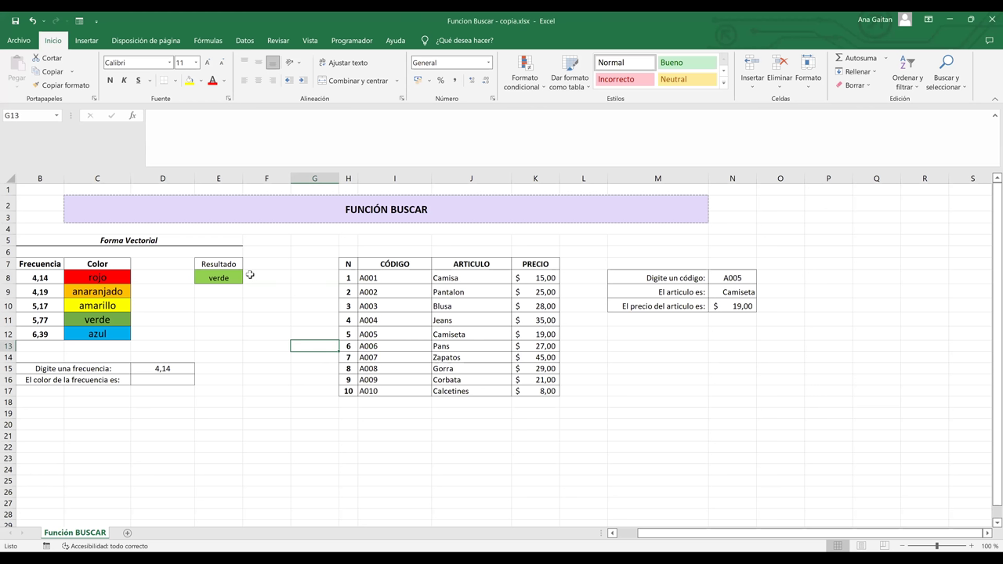
Begin a BUSCAR formula in cell F7, beside the Resultado label
click(259, 263)
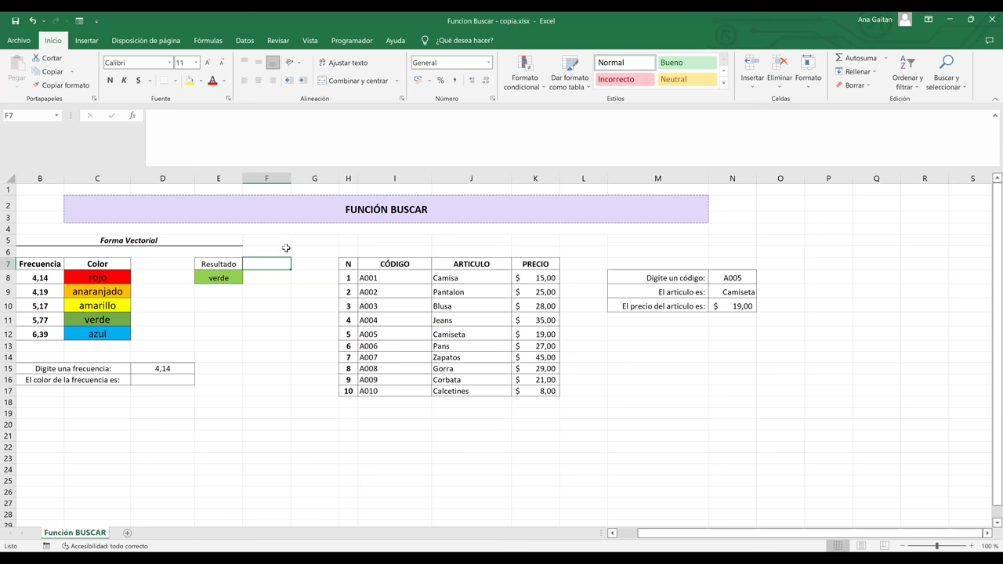
text(=)
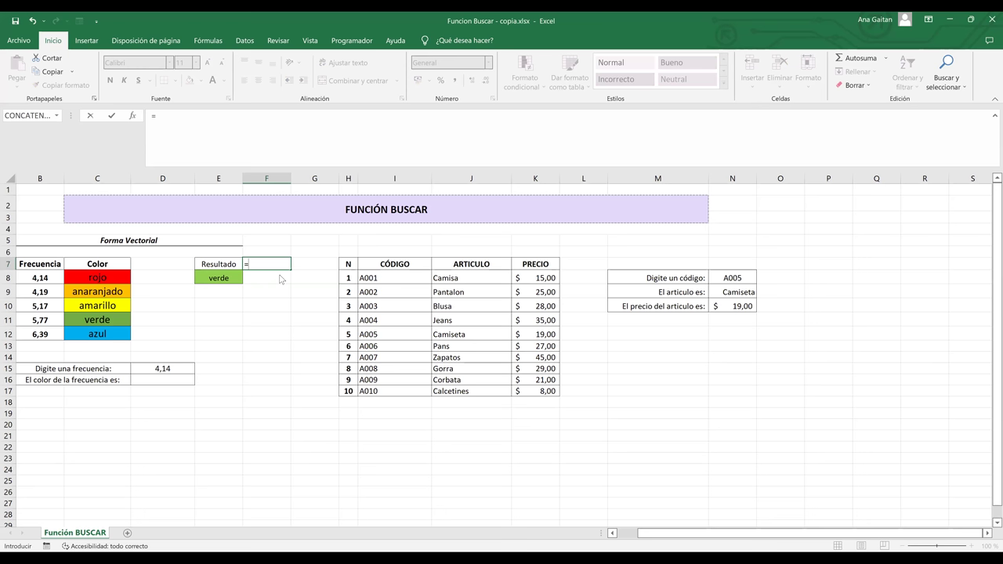
text(bus)
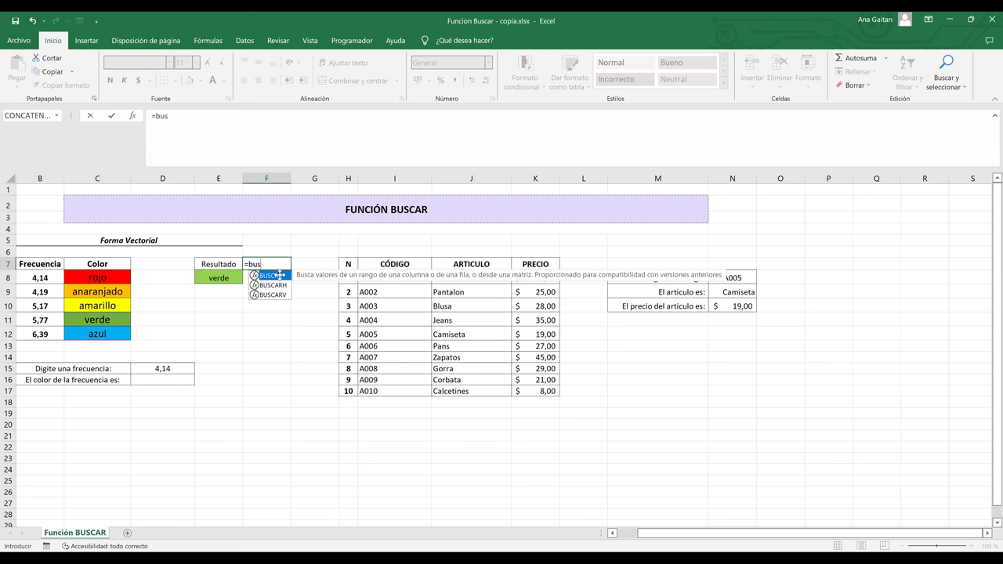
double_click(279, 275)
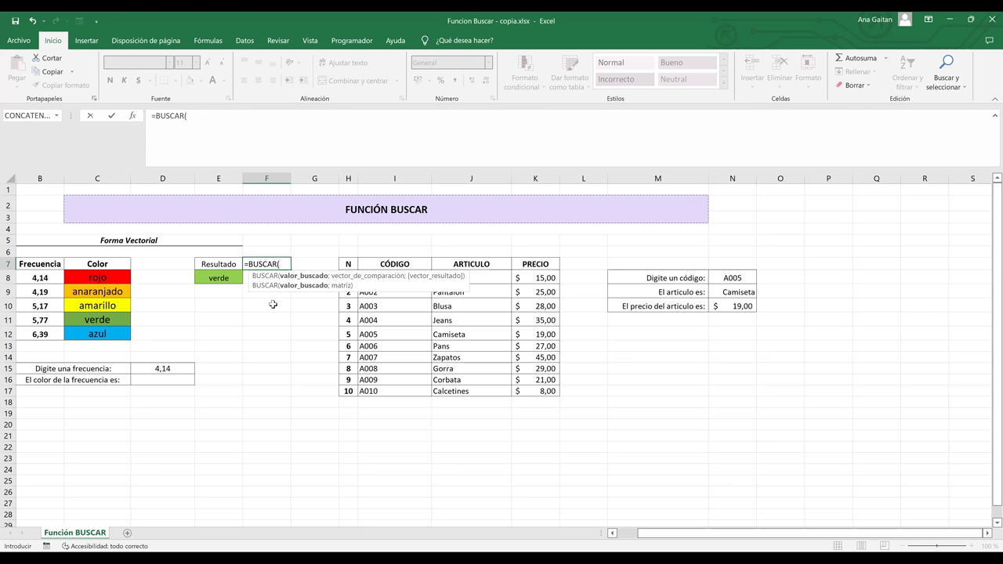
click(166, 369)
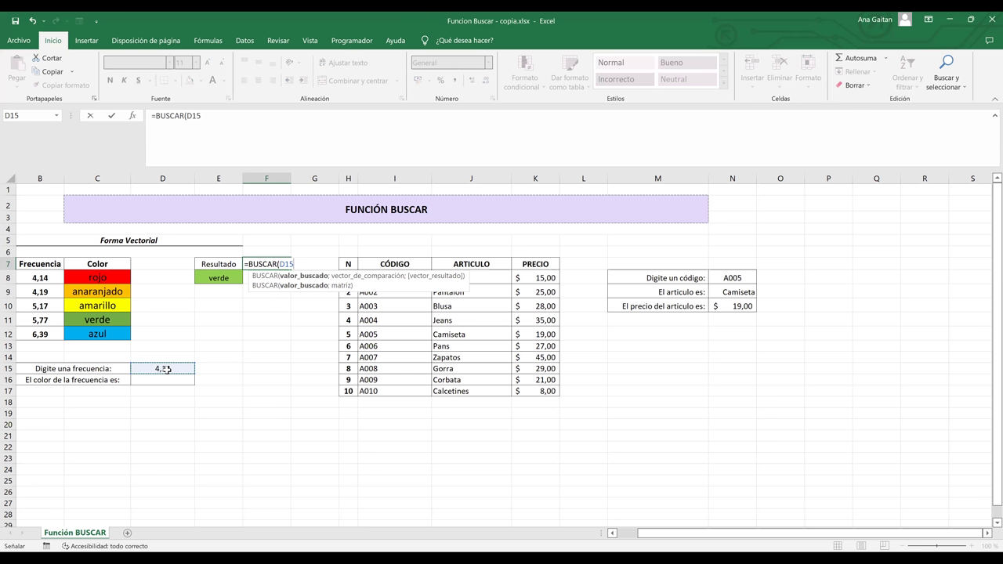
key(BackSpace)
key(BackSpace)
key(BackSpace)
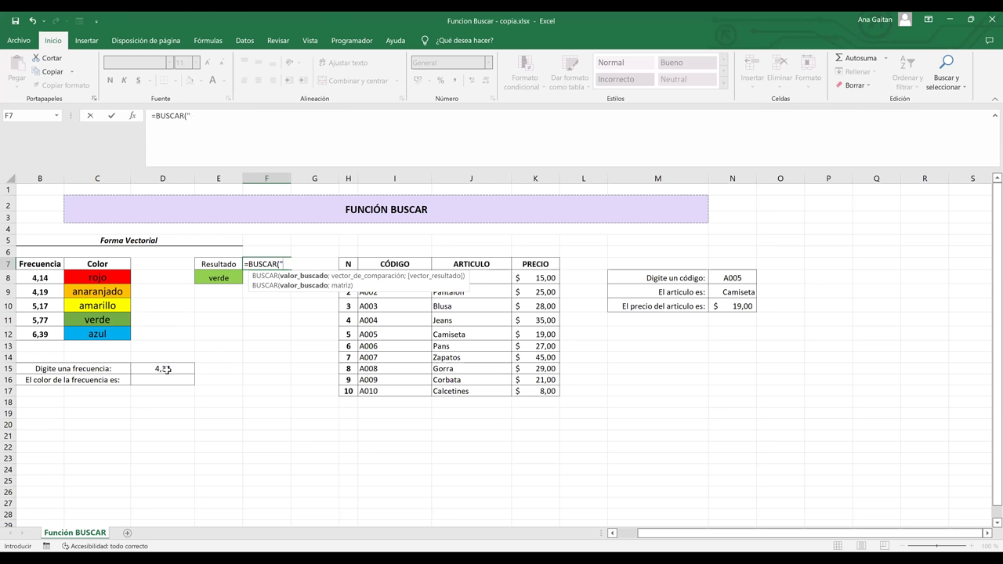
Complete the formula as =BUSCAR("4,14";B8:B12;C8:C12), with the frequencies as comparison vector and the colors as result vector
text("4,14";)
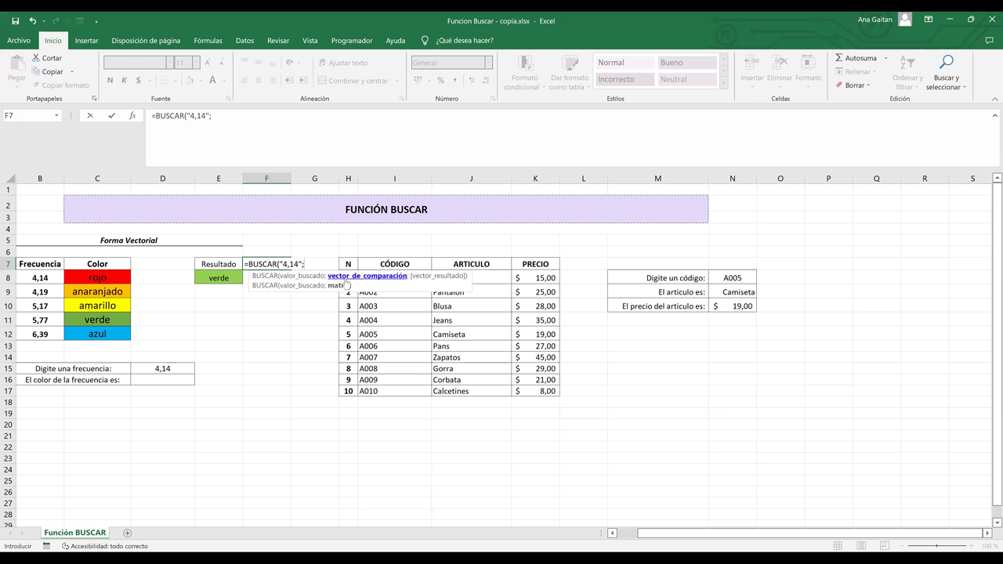
click(40, 278)
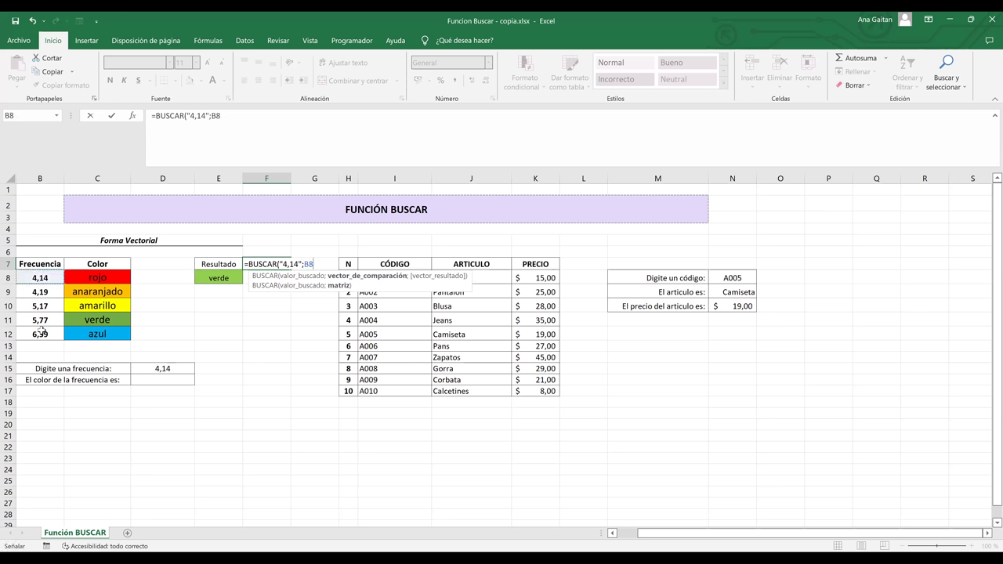
shift+click(42, 331)
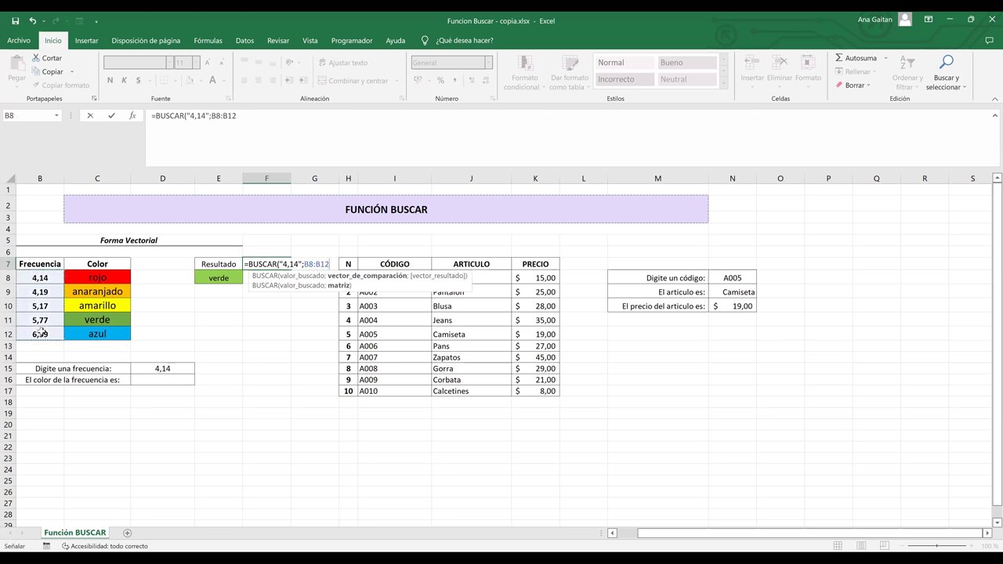
text(;)
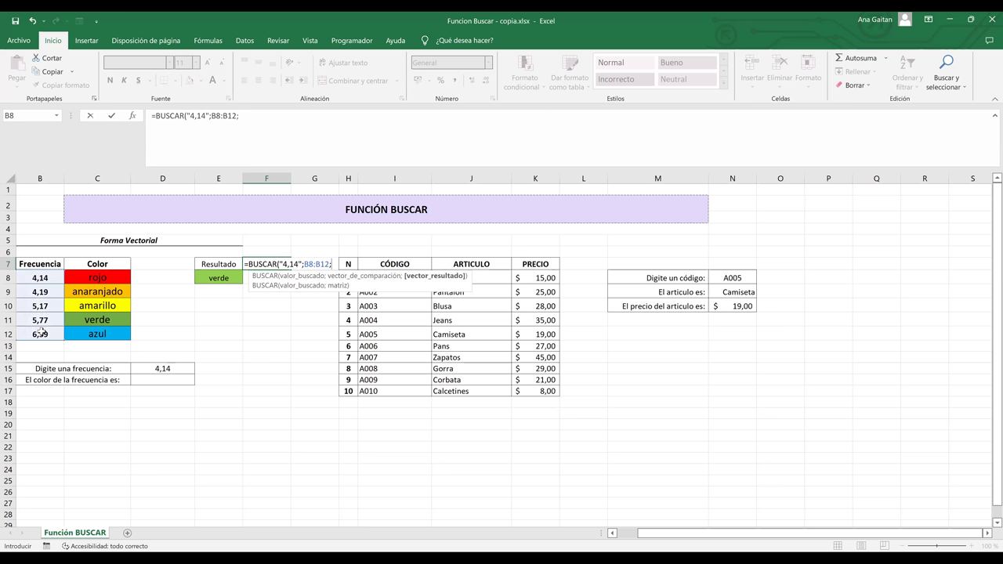
click(99, 277)
drag(101, 283, 104, 329)
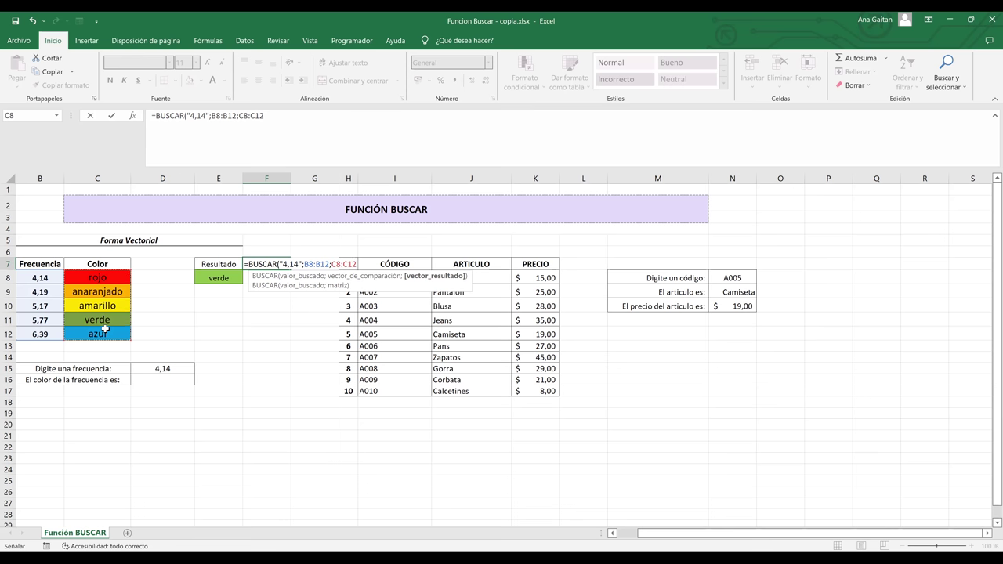
text())
key(Return)
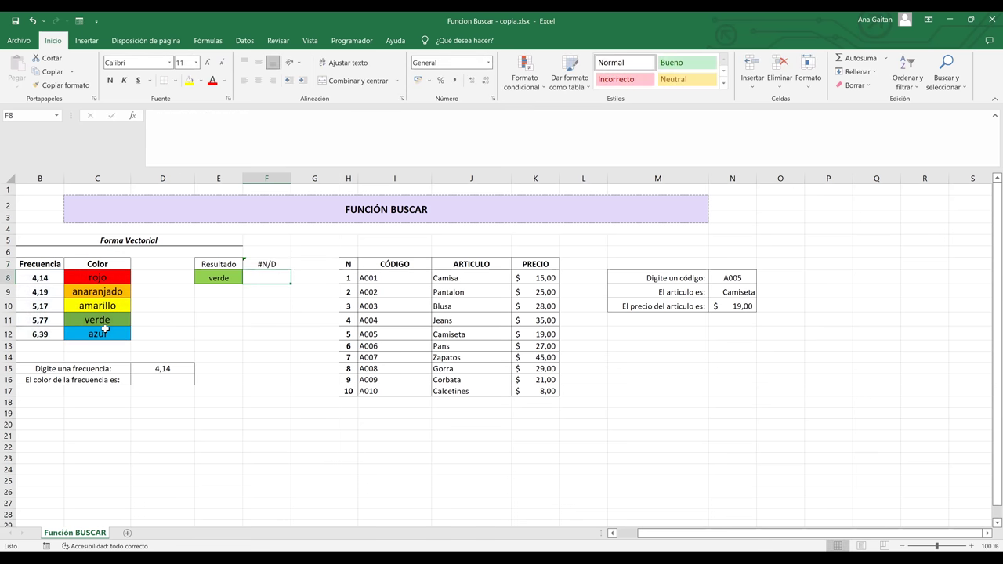
Remove the quotation marks around 4,14 in F7's formula, leaving =BUSCAR(4,14;B8:B12;C8:C12)
click(276, 262)
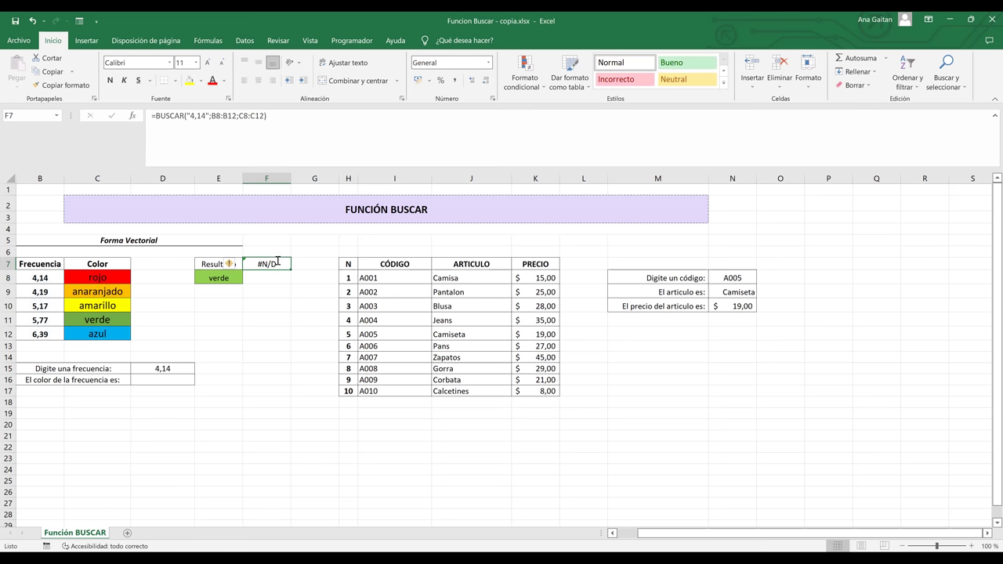
double_click(278, 261)
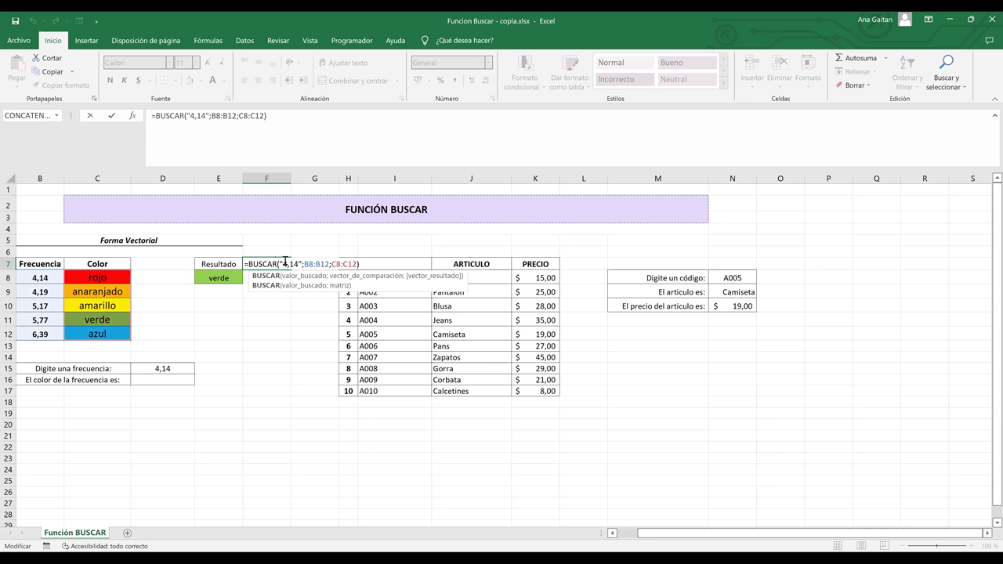
click(286, 261)
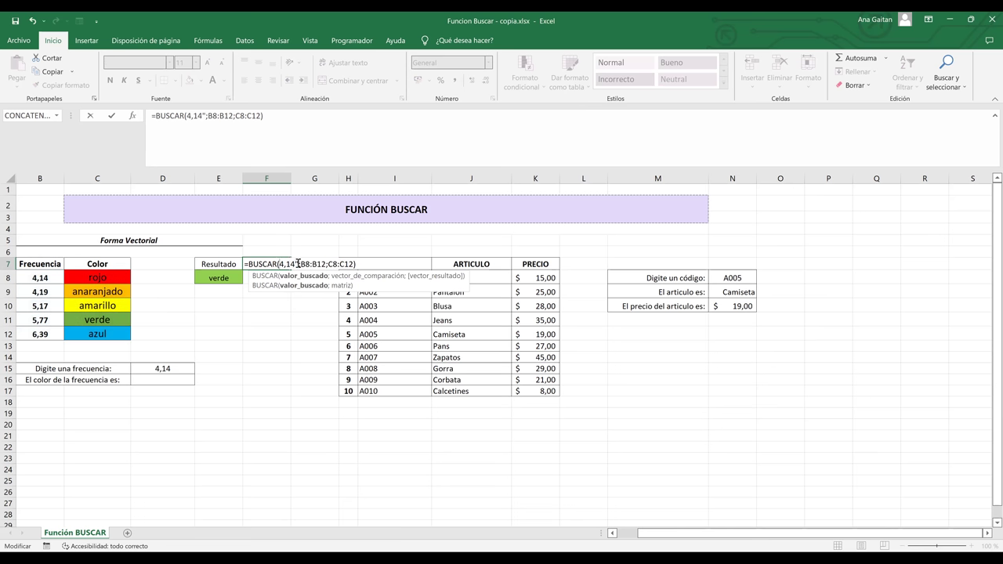
key(BackSpace)
click(298, 264)
key(BackSpace)
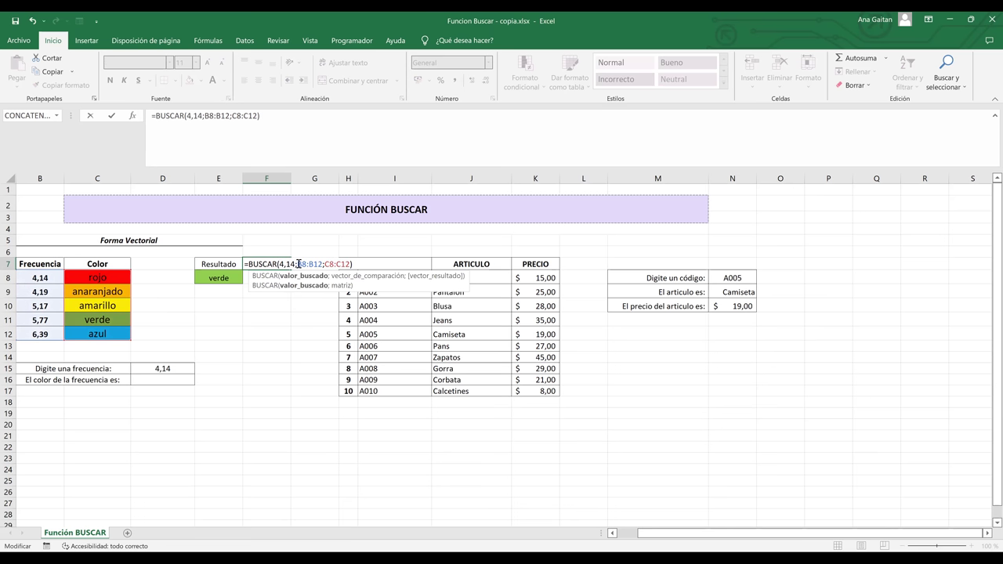
key(Return)
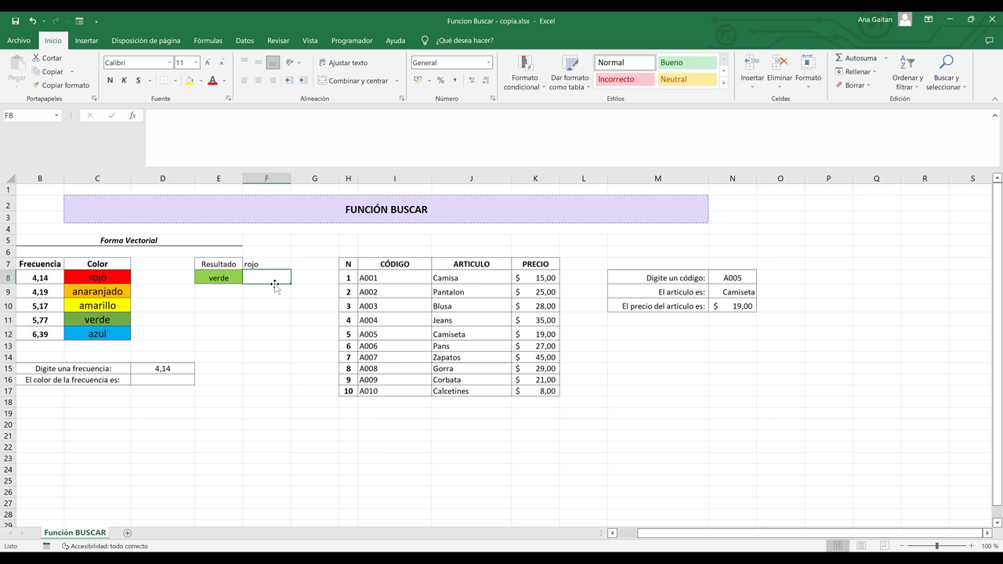
Review the lookup value and the comparison vector in F7's BUSCAR formula
click(267, 264)
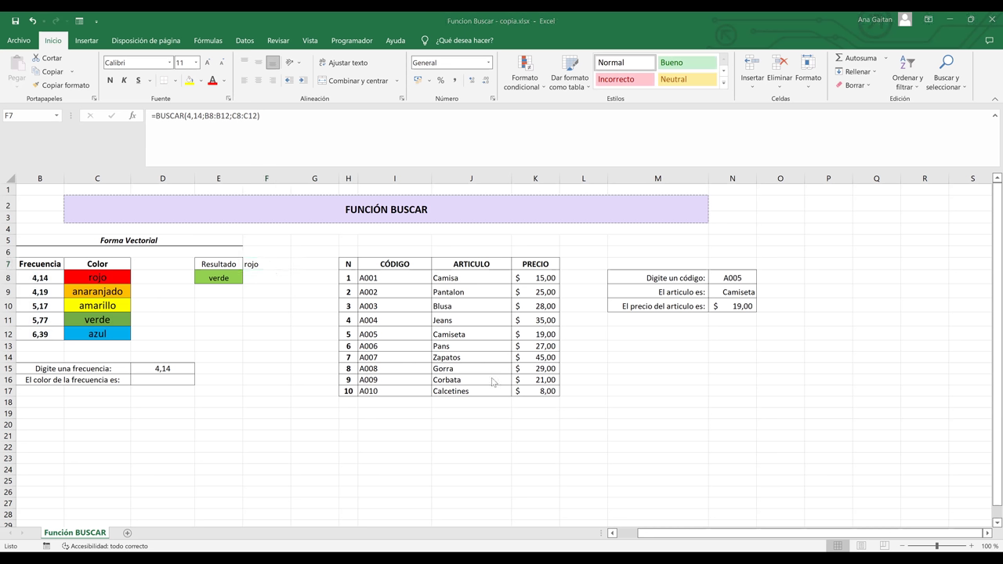
click(255, 264)
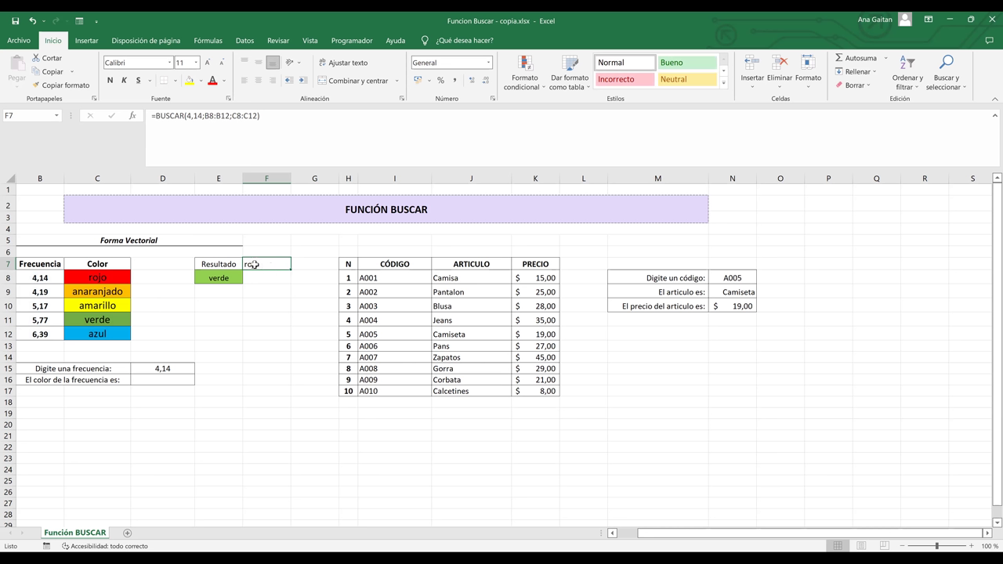
double_click(282, 264)
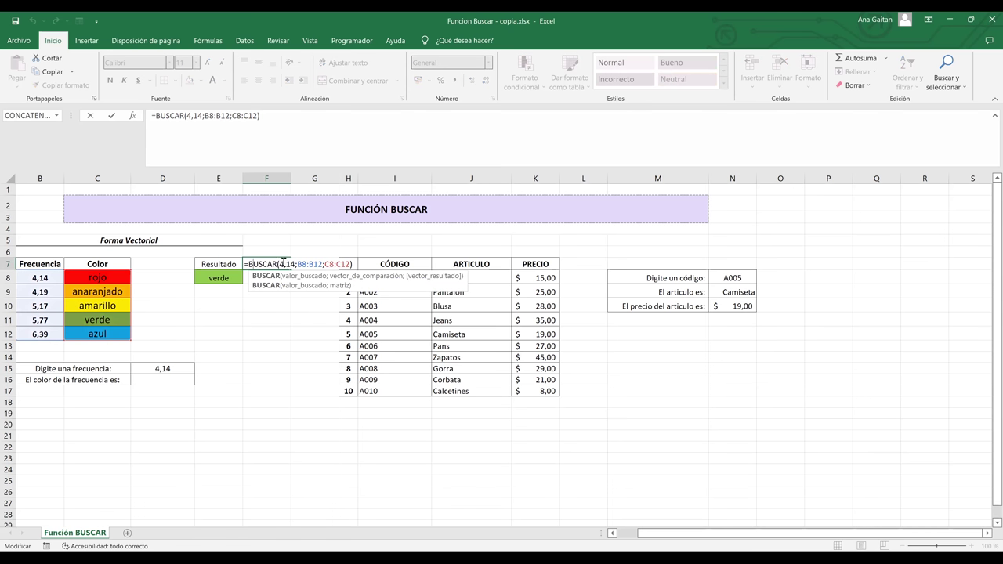
drag(279, 264, 294, 267)
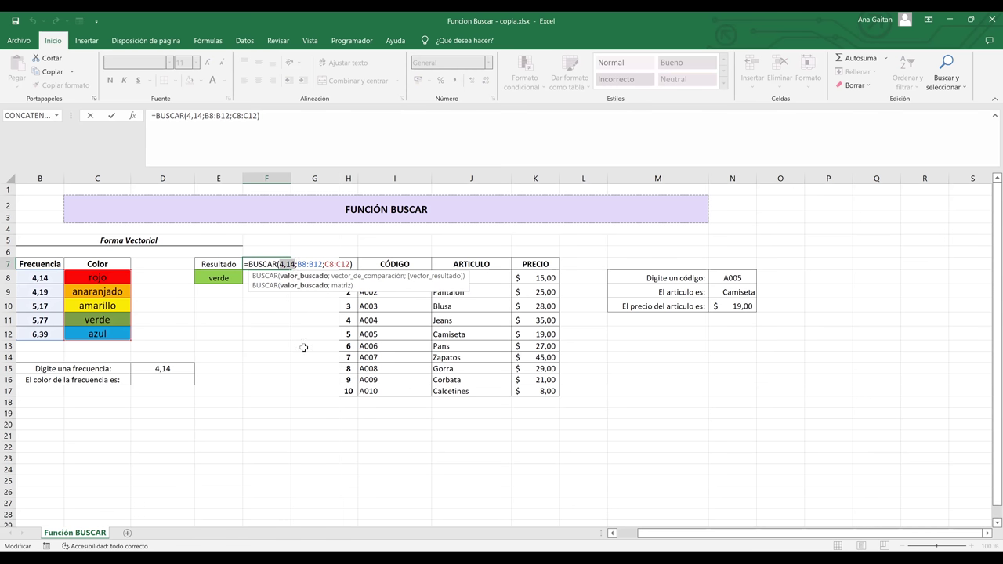
key(Return)
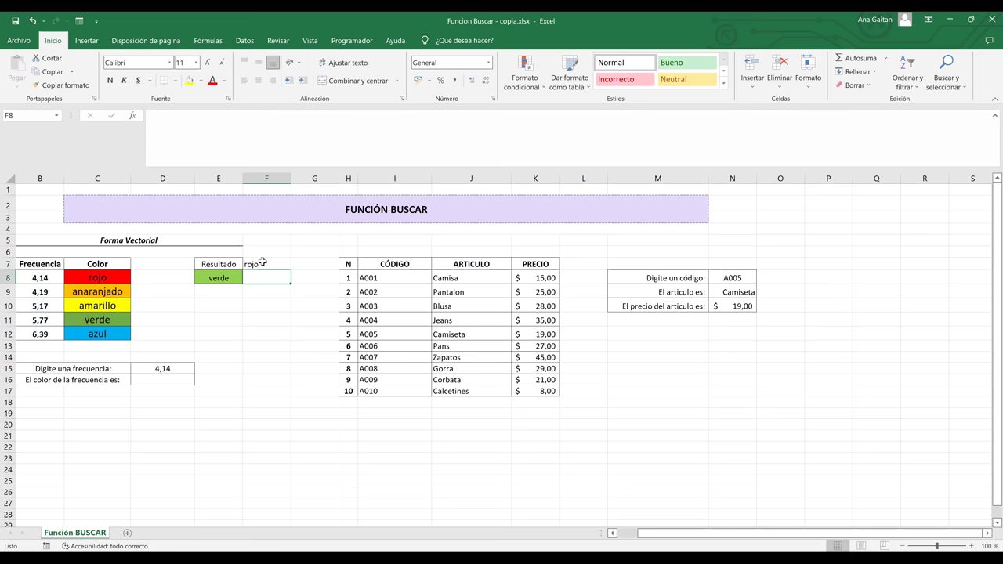
click(262, 263)
key(F2)
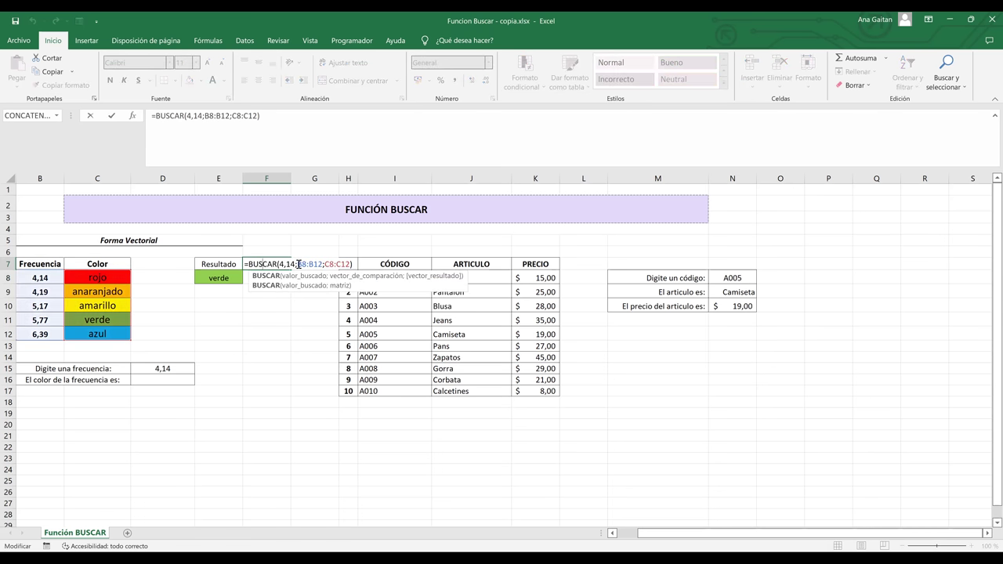
drag(297, 264, 323, 263)
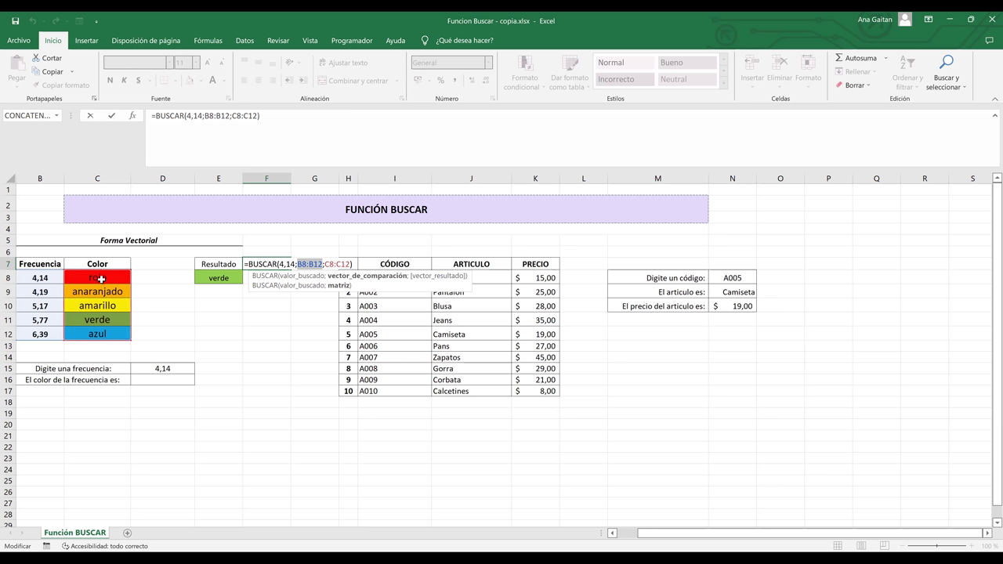
click(102, 334)
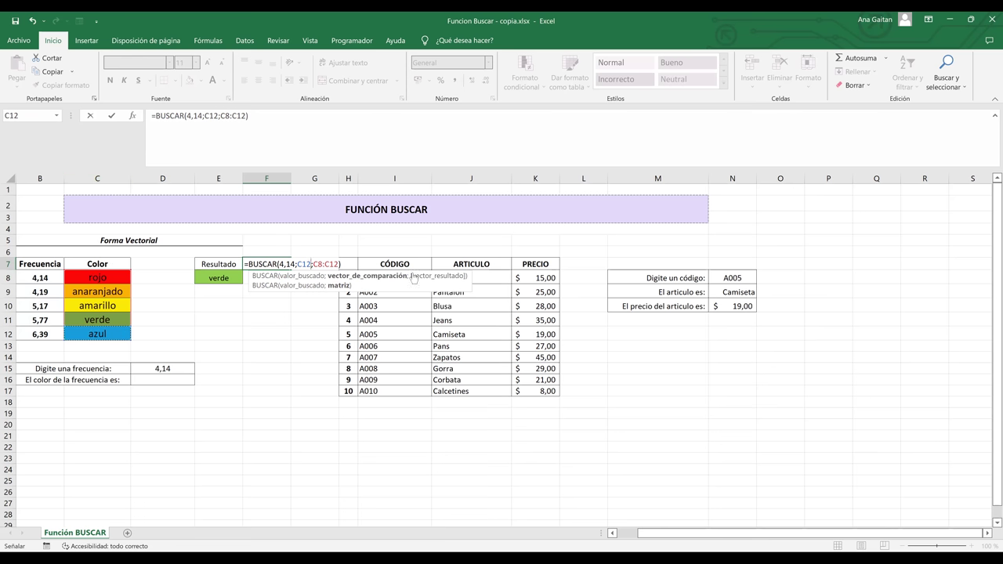
key(Return)
click(275, 263)
double_click(291, 264)
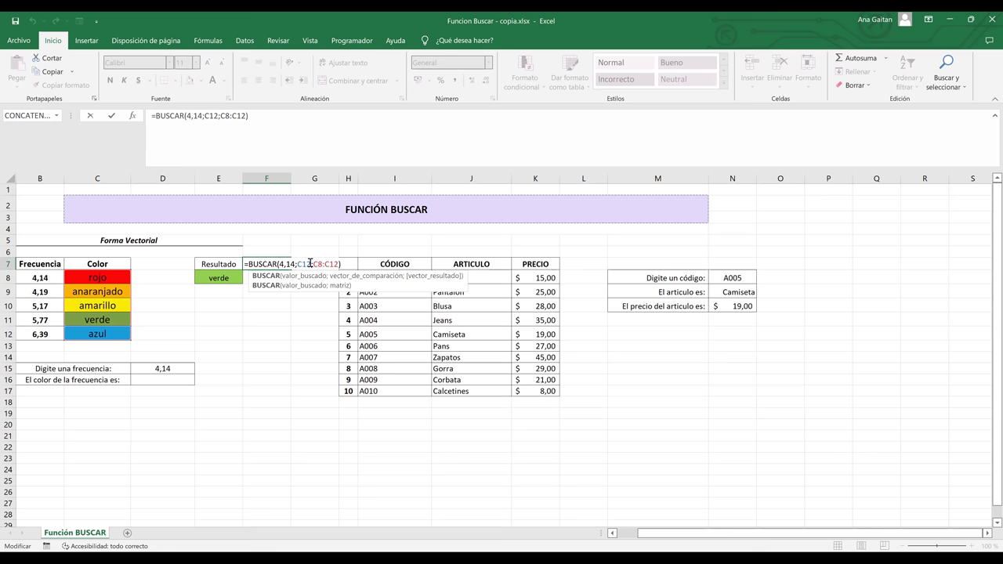
key(BackSpace)
key(BackSpace)
key(BackSpace)
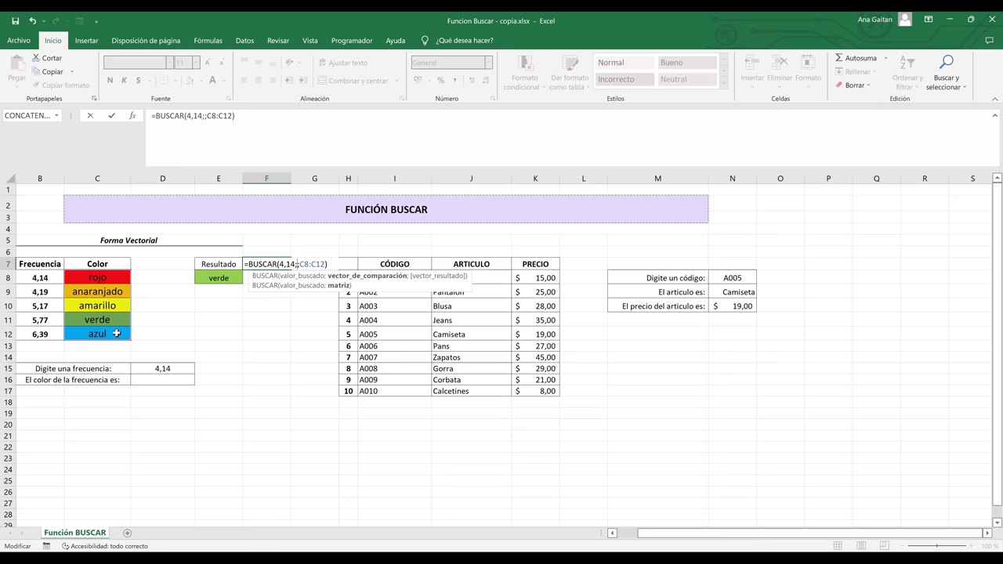
key(Return)
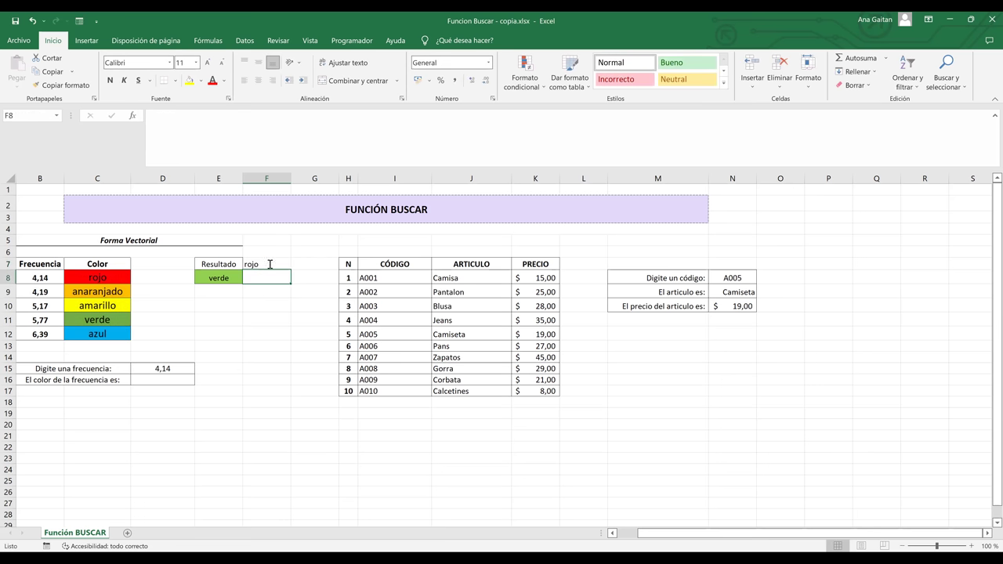
Shorten the comparison vector in F7's BUSCAR formula to B8:B11
double_click(316, 264)
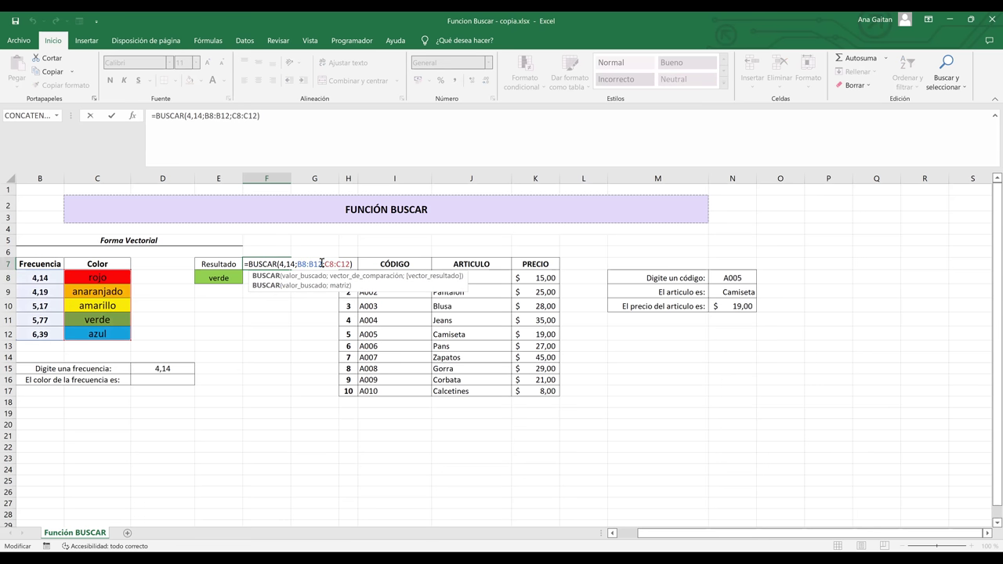
key(BackSpace)
text(1)
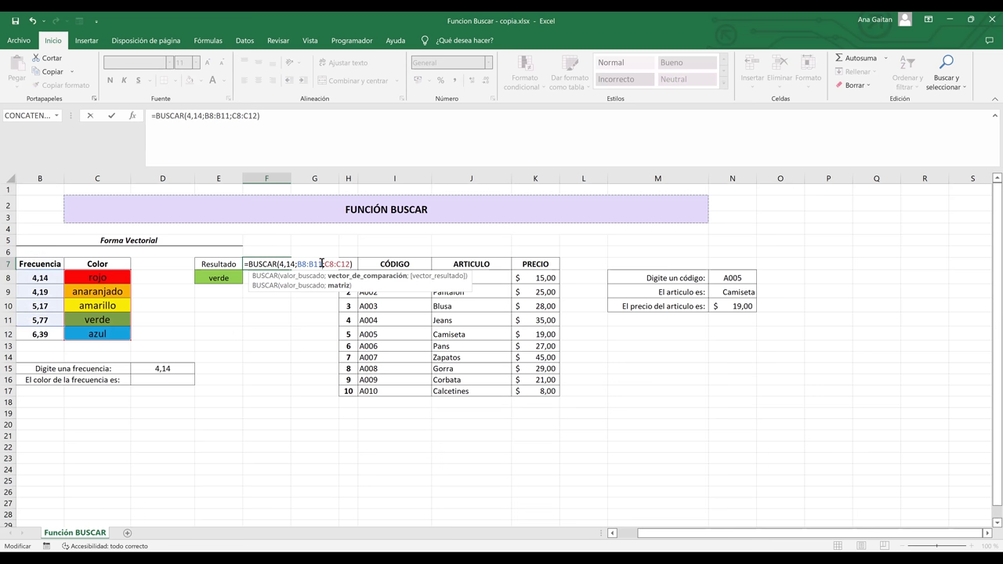
key(Return)
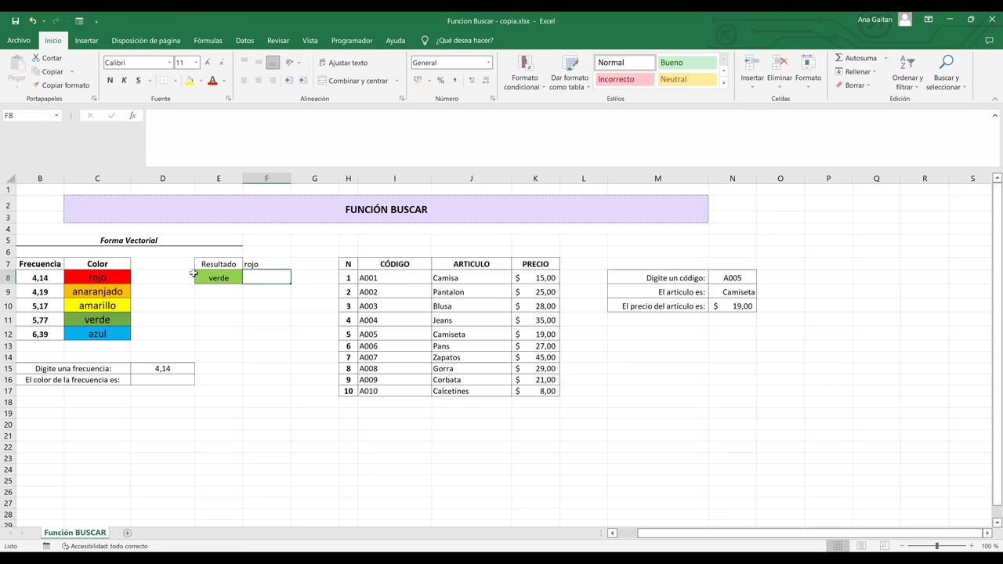
Set the lookup value in F7's BUSCAR formula to 6,39
double_click(291, 264)
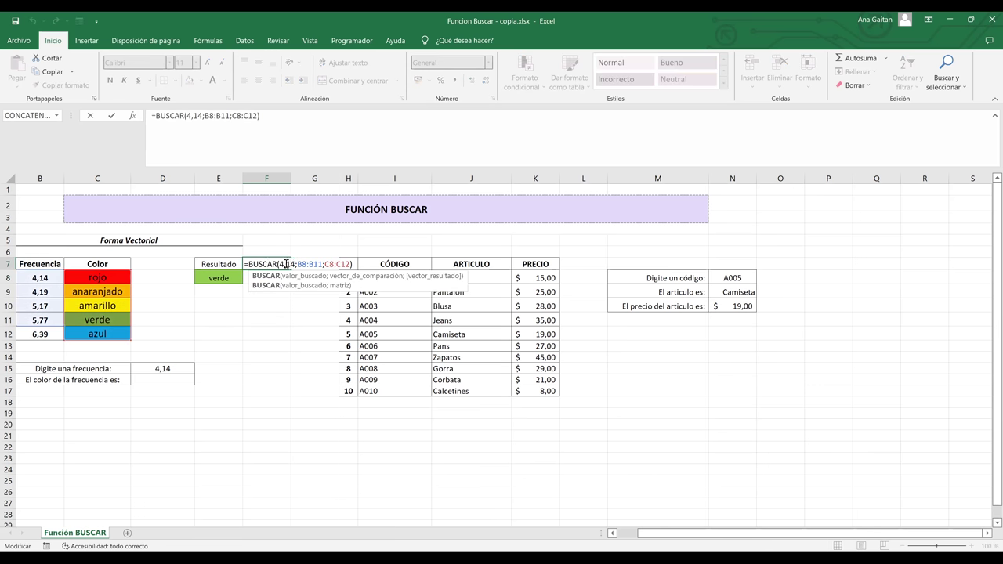
click(286, 264)
key(BackSpace)
text(6)
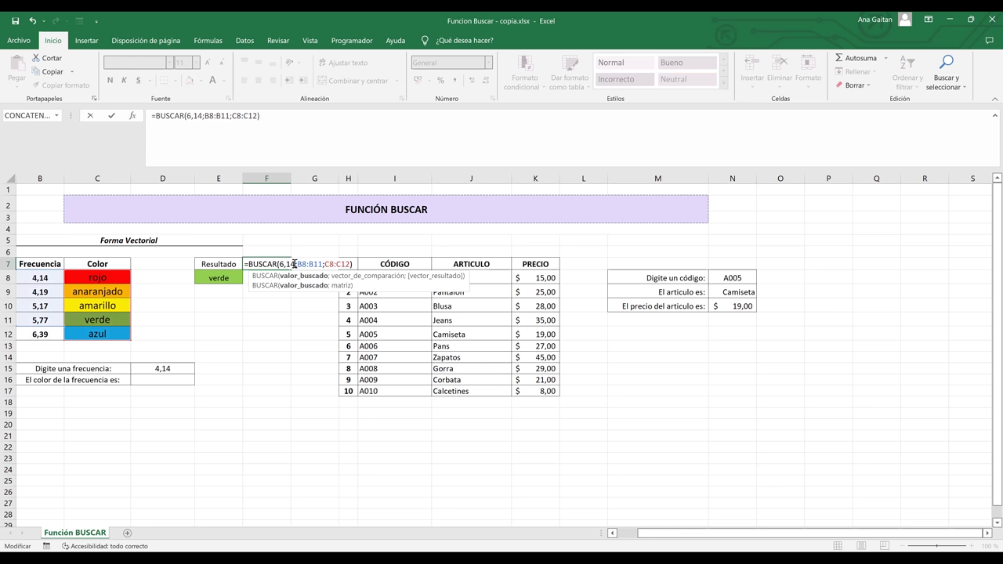
click(294, 264)
key(BackSpace)
key(BackSpace)
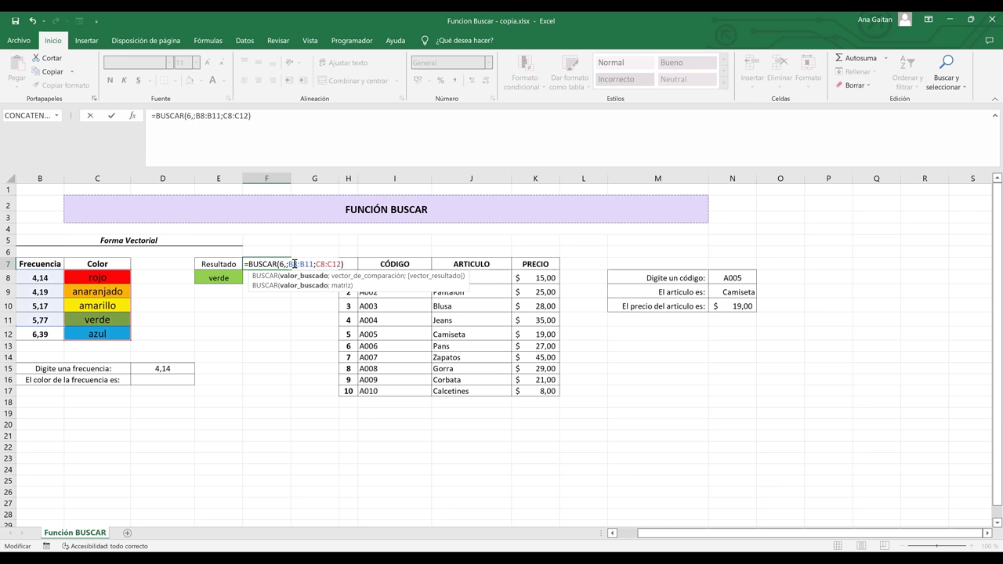
text(39)
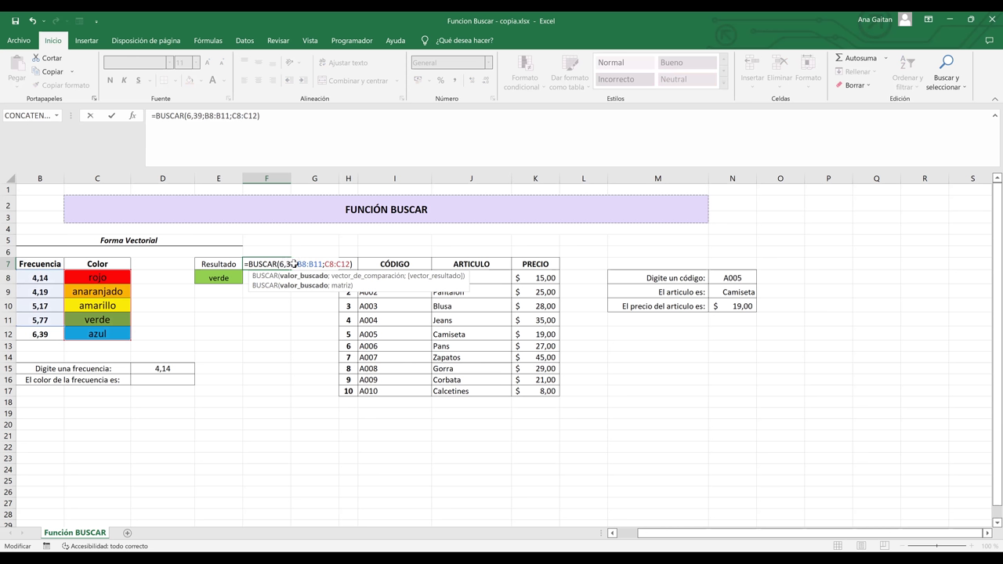
key(Return)
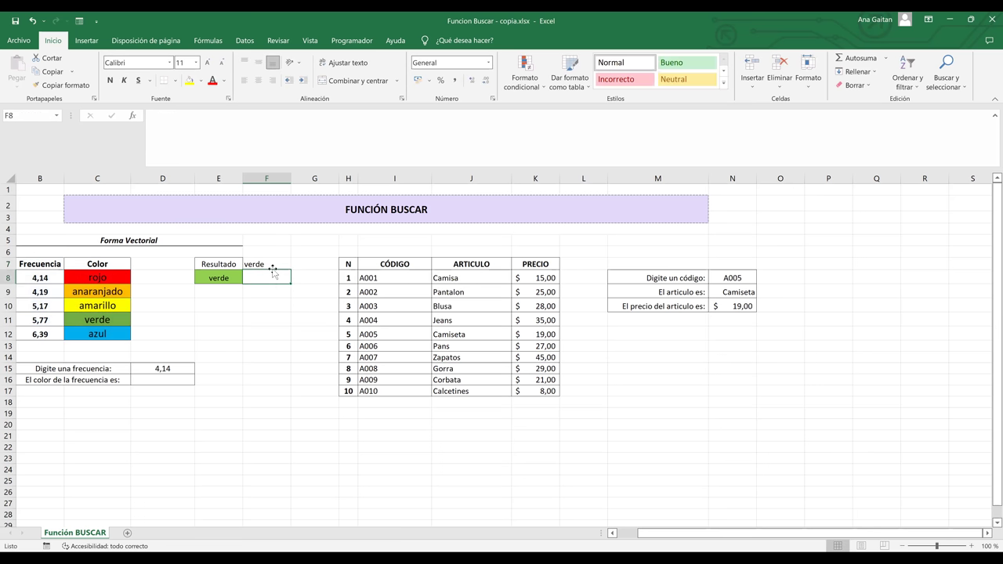
Examine F7's formula and compare its result with the frequency in B11 and the color in C11
click(271, 263)
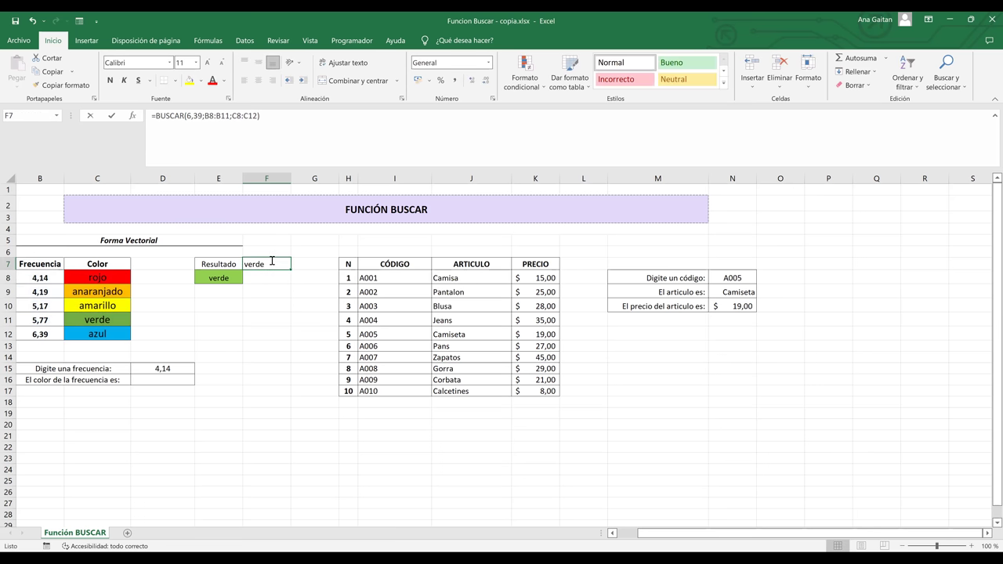
double_click(292, 266)
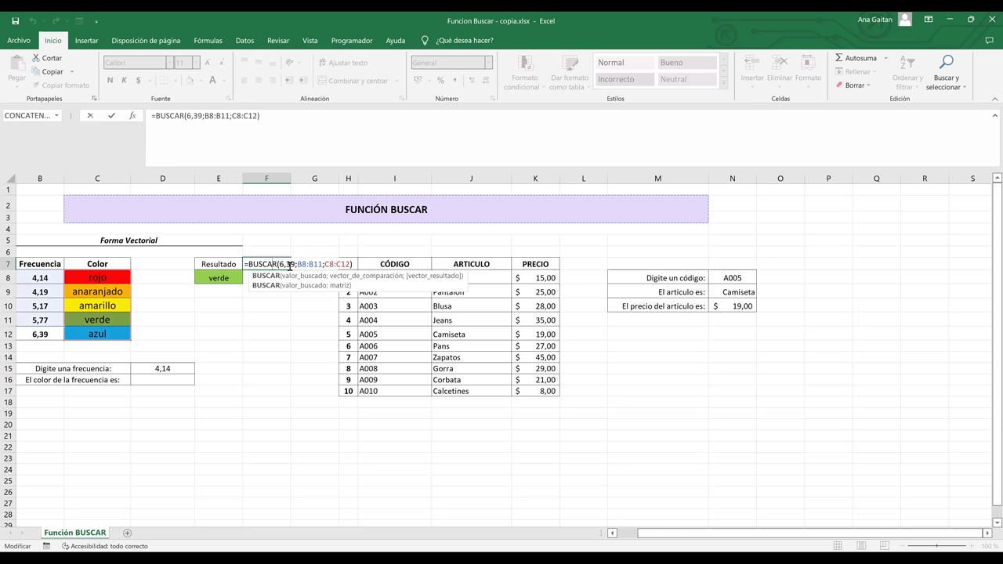
key(Return)
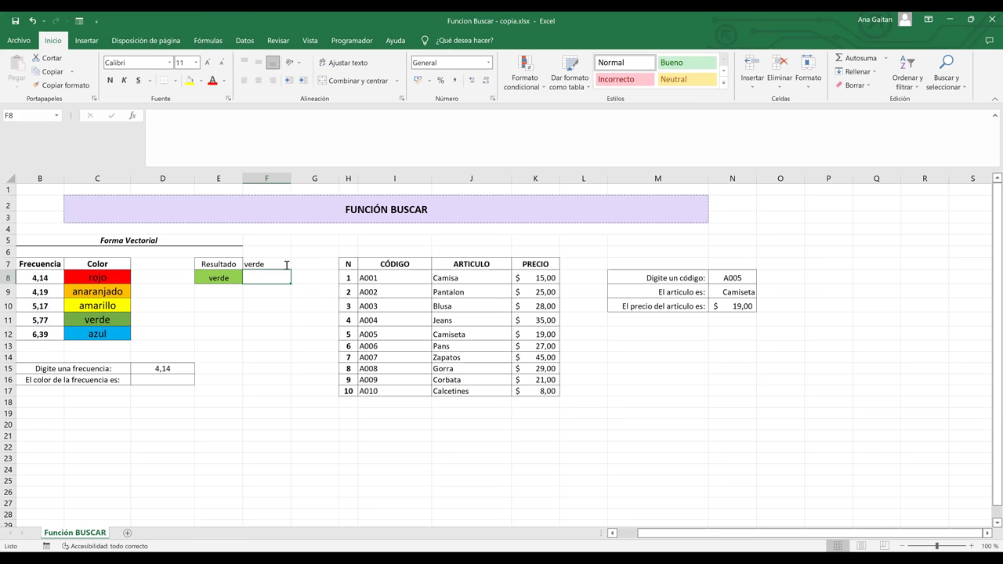
double_click(287, 265)
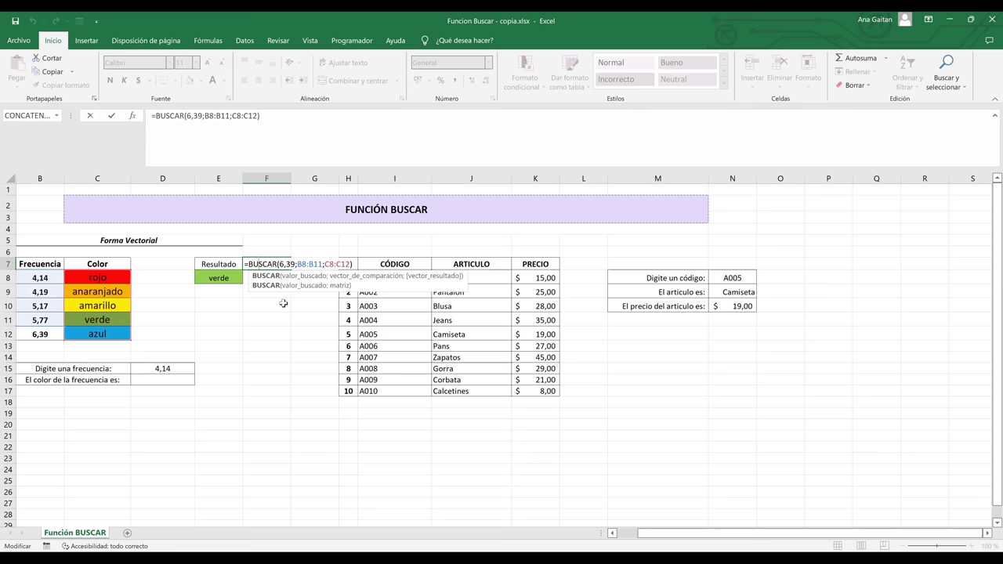
key(ctrl+Return)
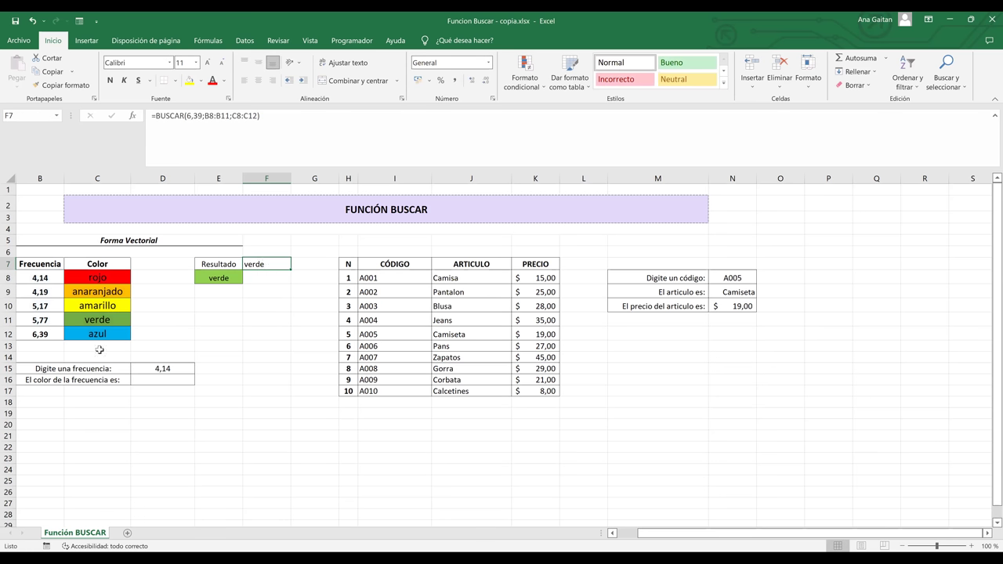
click(94, 320)
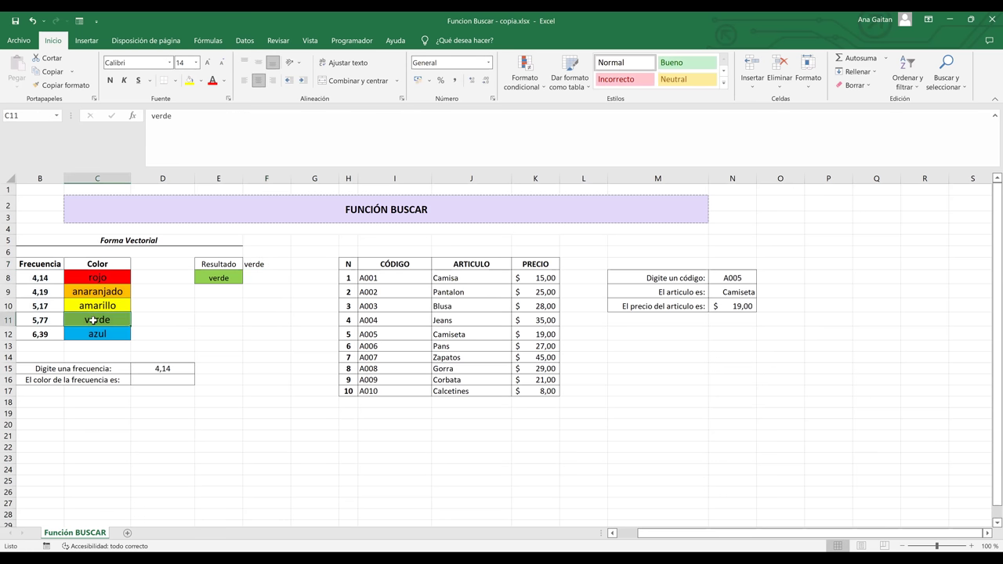
click(40, 320)
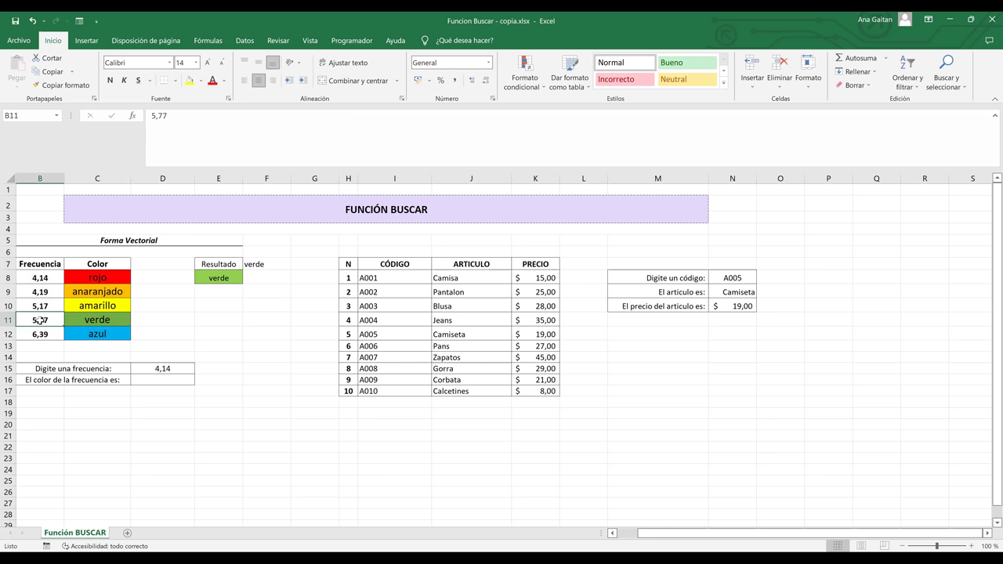
double_click(40, 320)
key(Escape)
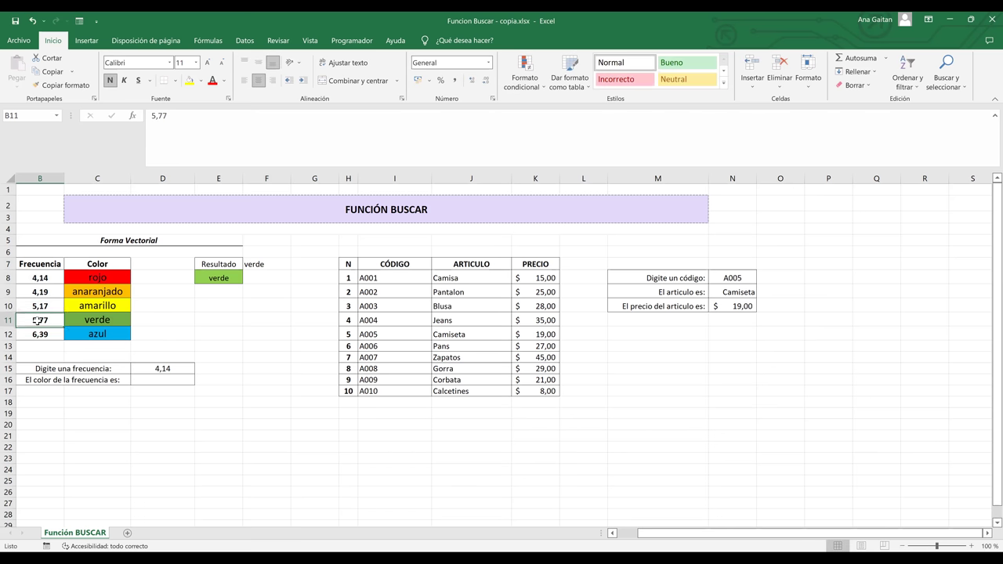
click(97, 323)
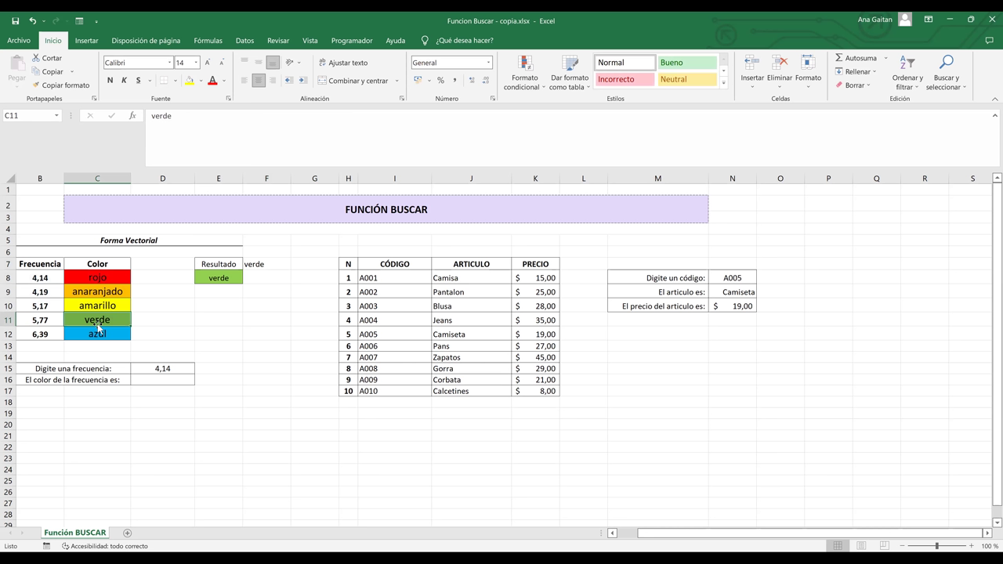
Extend the comparison vector in F7's BUSCAR formula to B8:B12
double_click(294, 264)
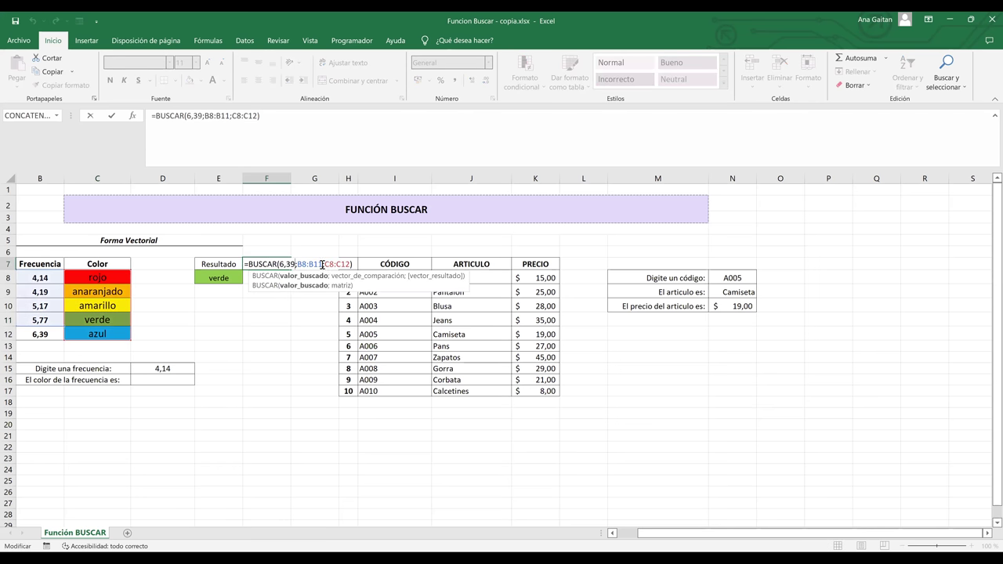
click(322, 264)
key(BackSpace)
text(2)
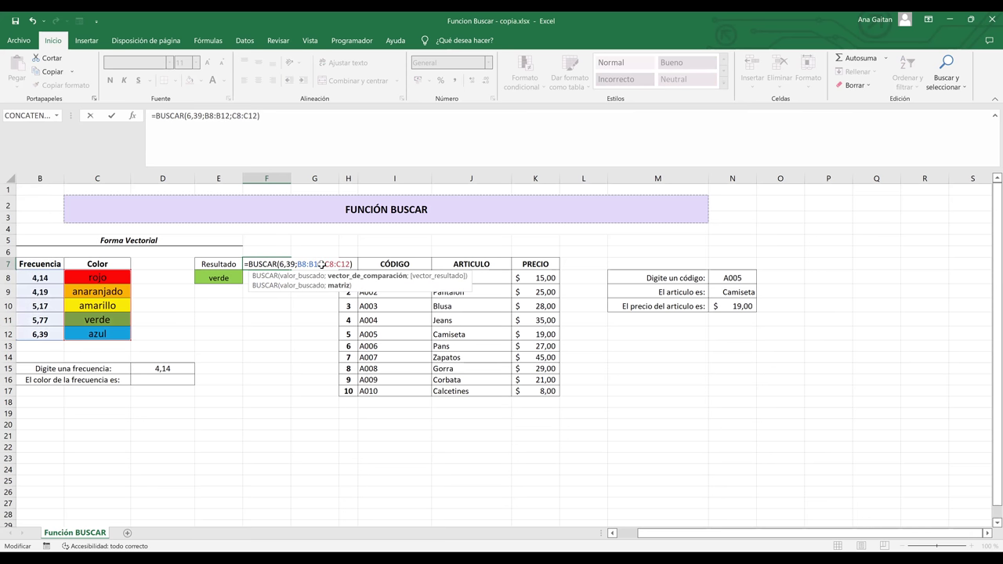
key(Return)
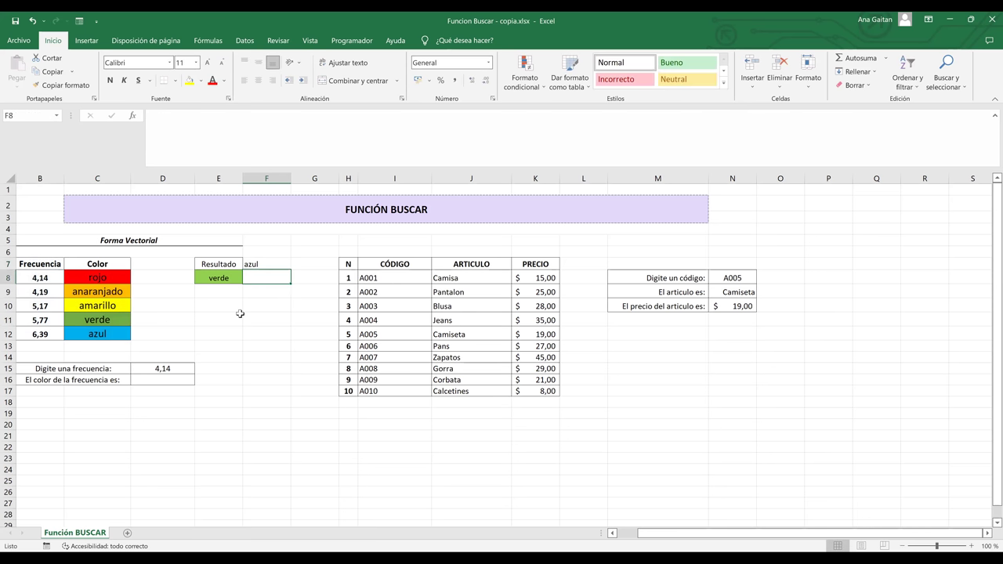
Review the lookup value in F7's BUSCAR formula and compare the result with the color in C12
click(251, 264)
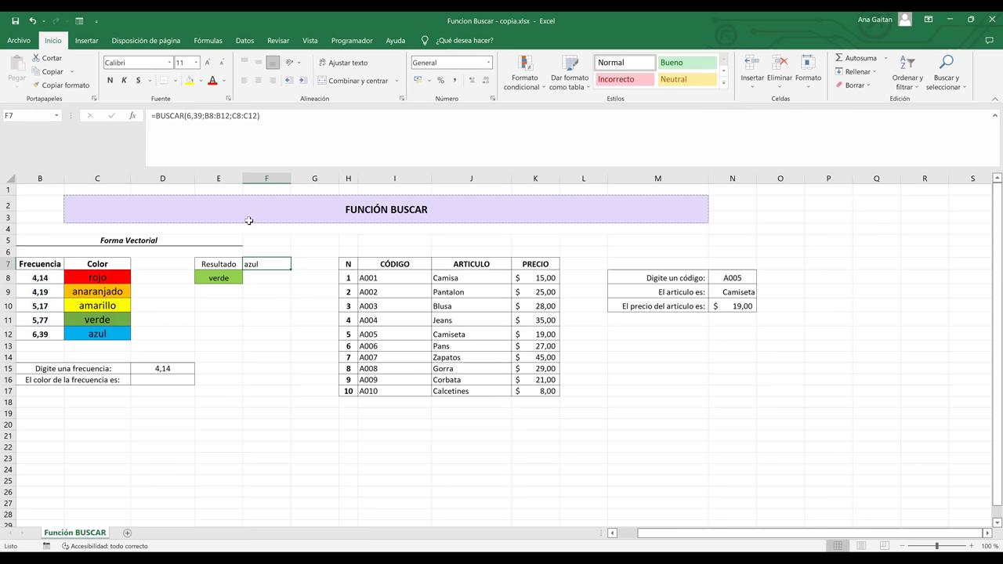
drag(187, 115, 202, 116)
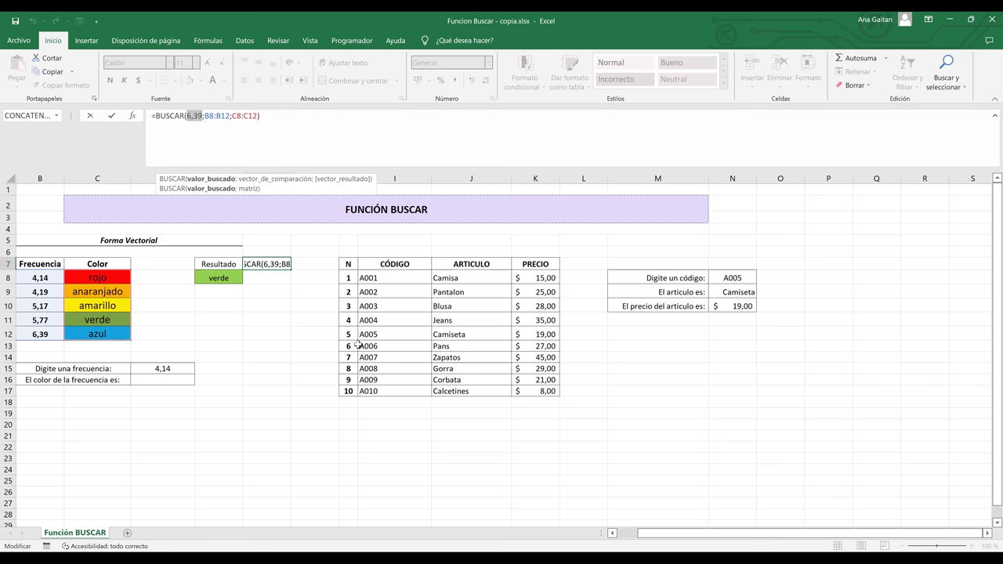
key(Return)
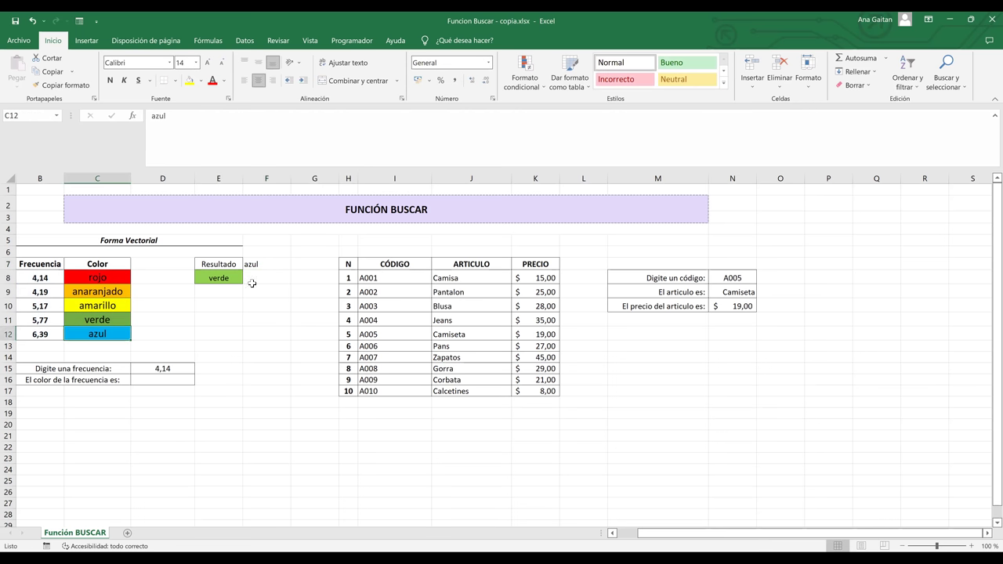
click(258, 263)
double_click(258, 264)
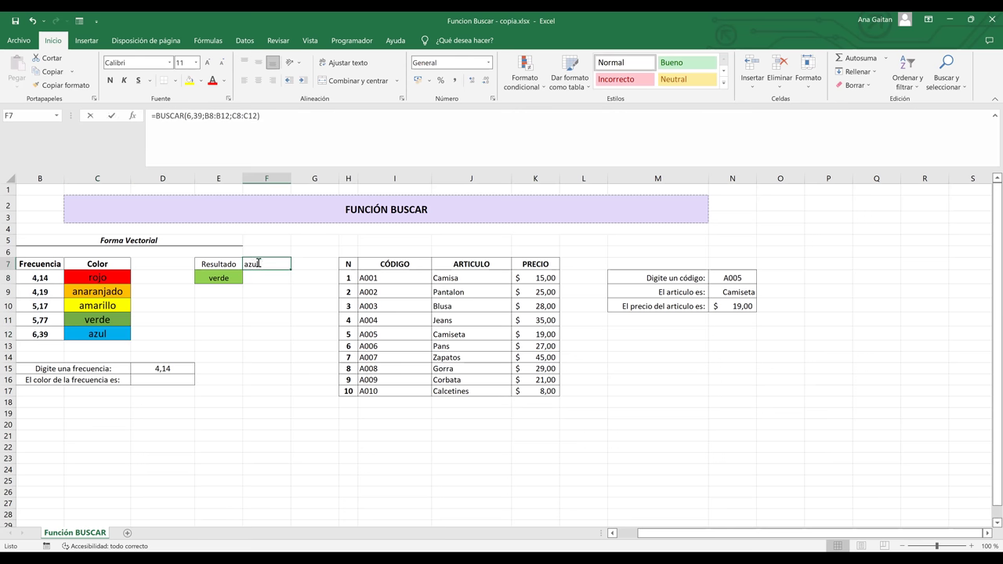
double_click(258, 264)
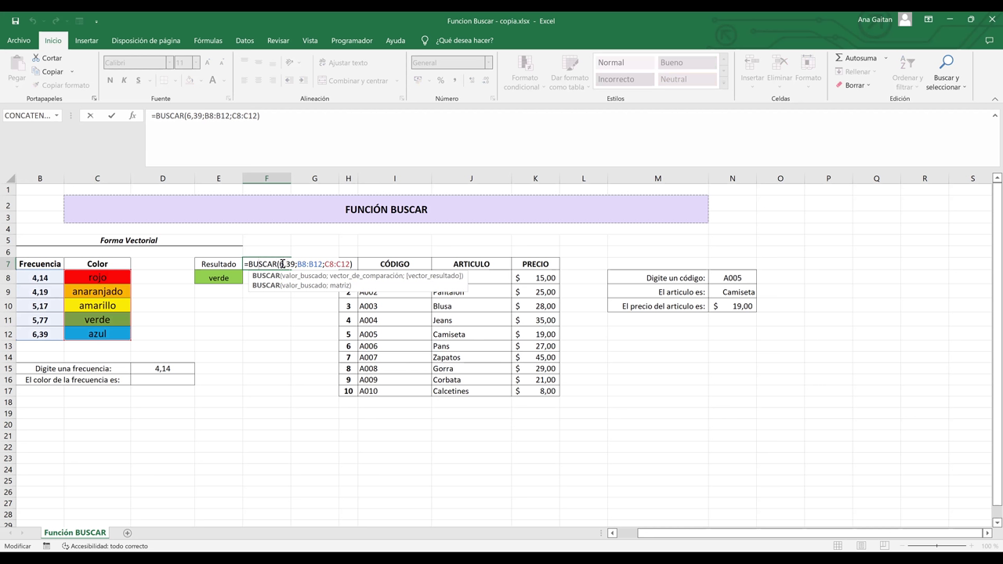
drag(280, 264, 294, 265)
key(Return)
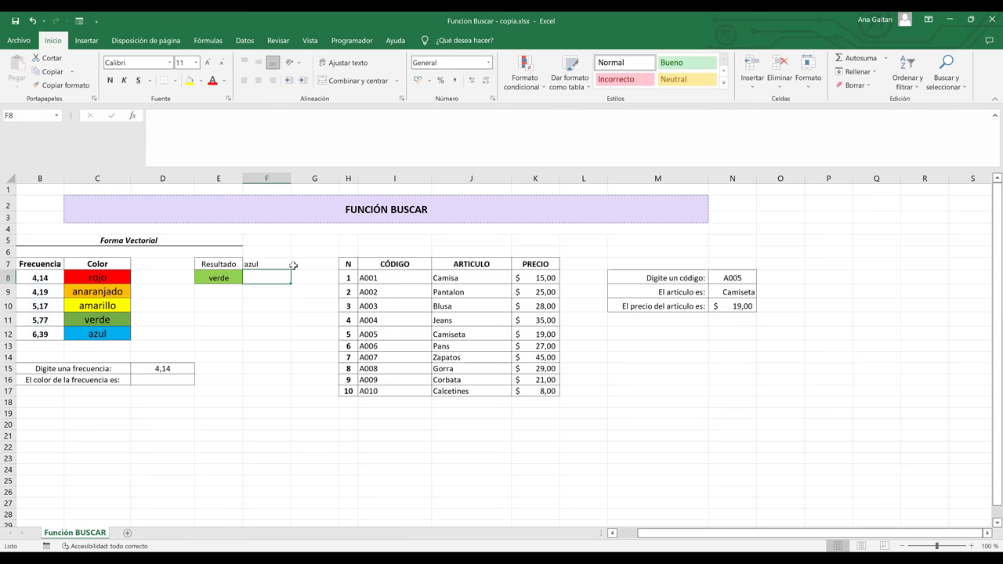
key(Down)
key(Down)
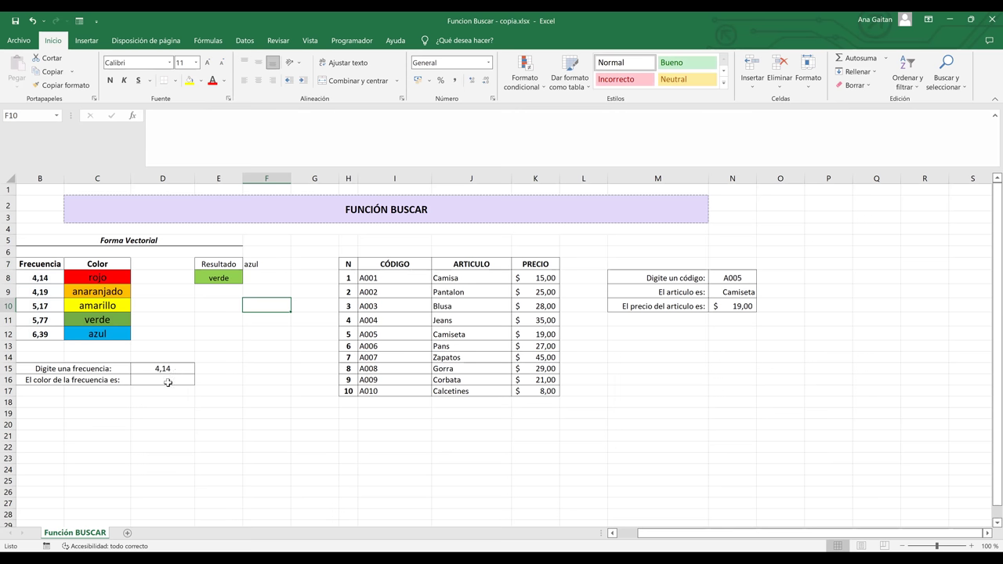
Start a BUSCAR formula in D16 for the frequency's color, using D15 as the lookup value
click(163, 369)
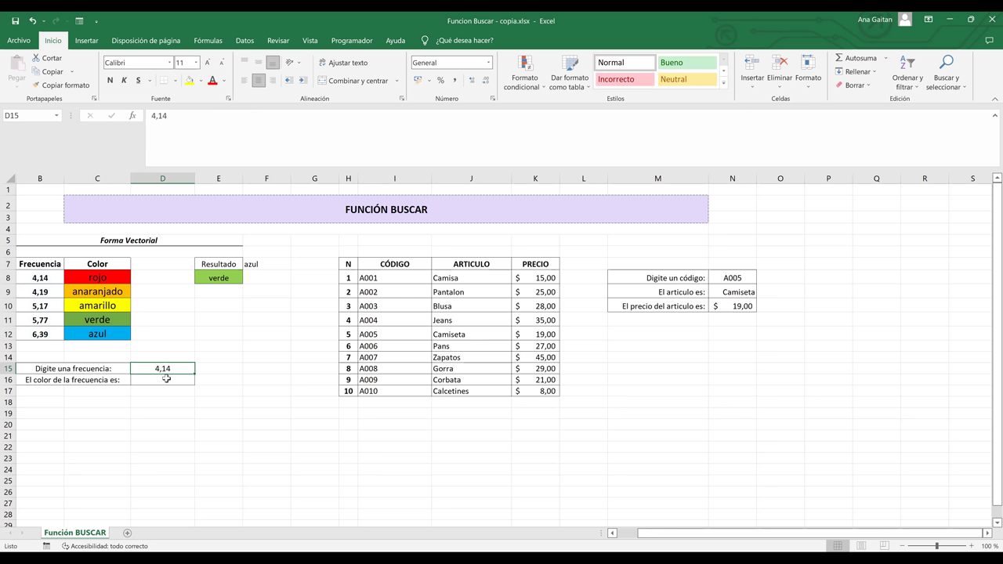
click(166, 379)
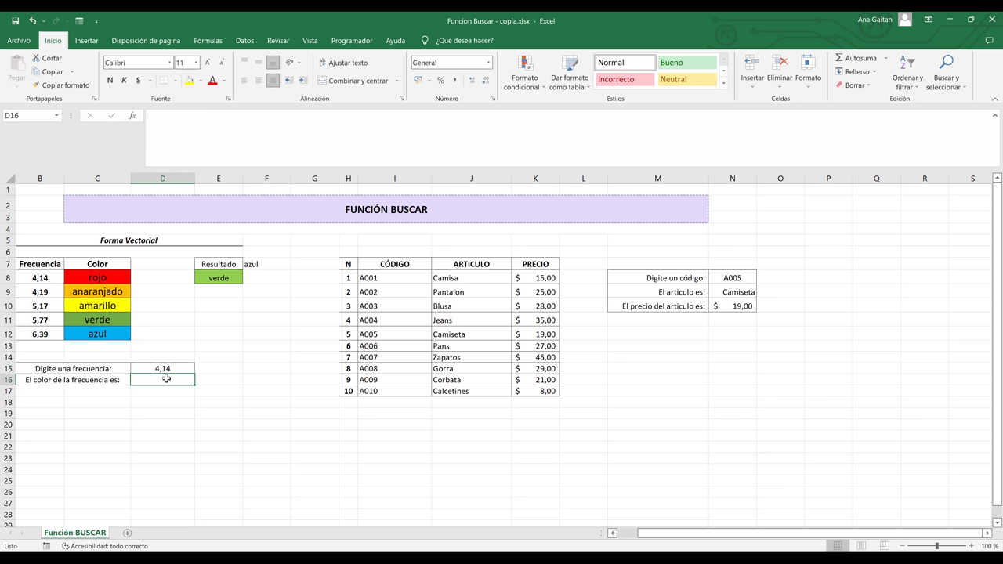
text(=)
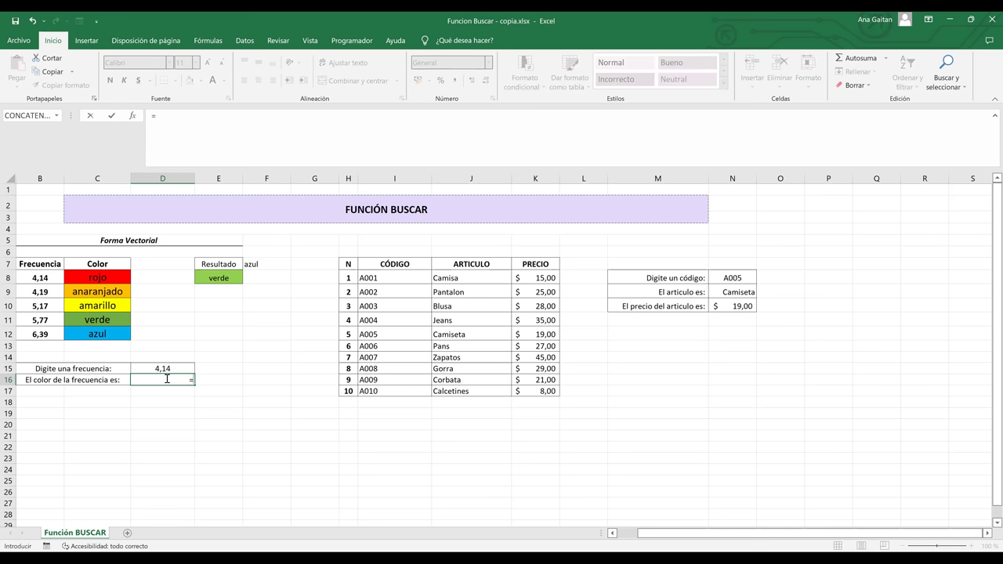
text(BUSCAR()
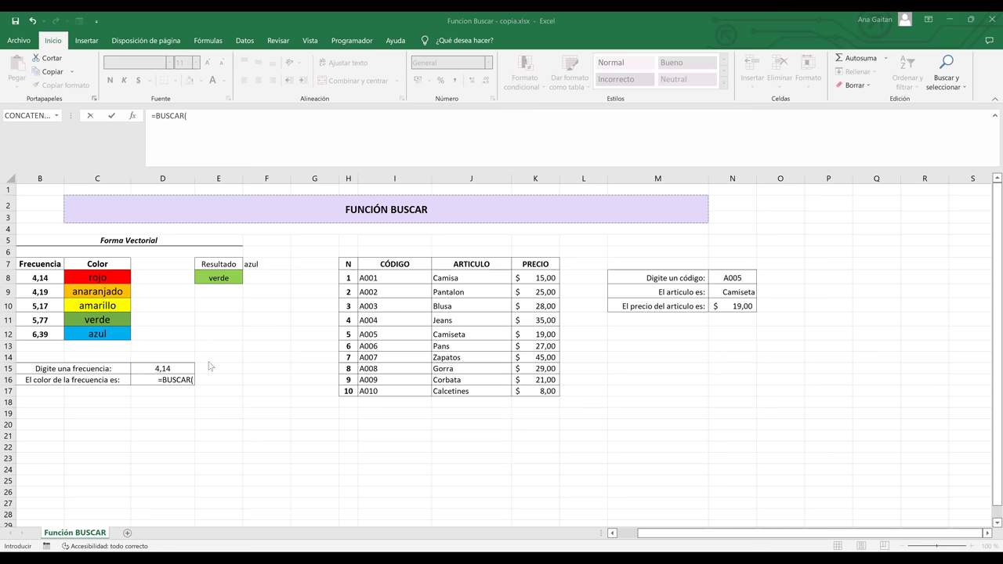
click(211, 119)
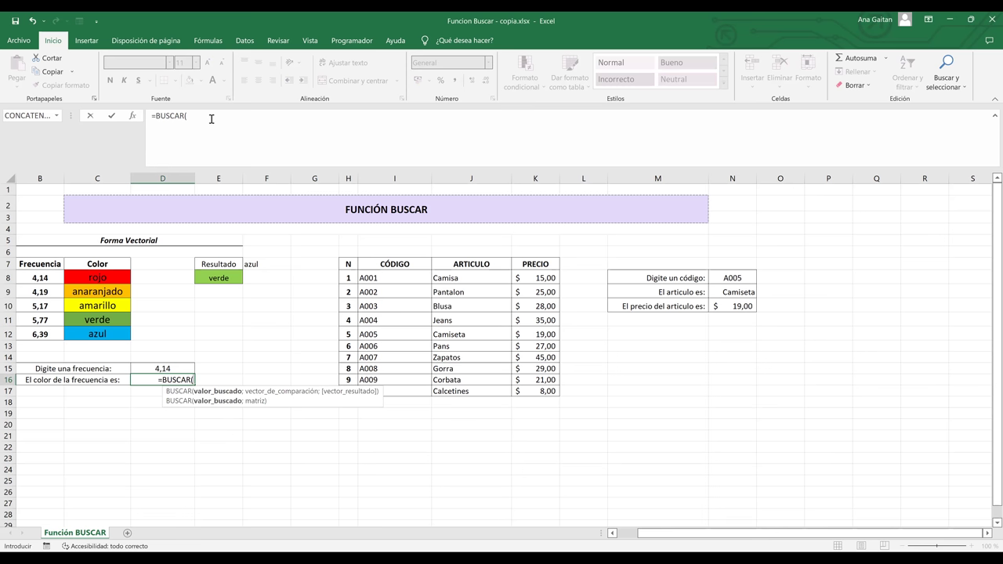
text(D15;)
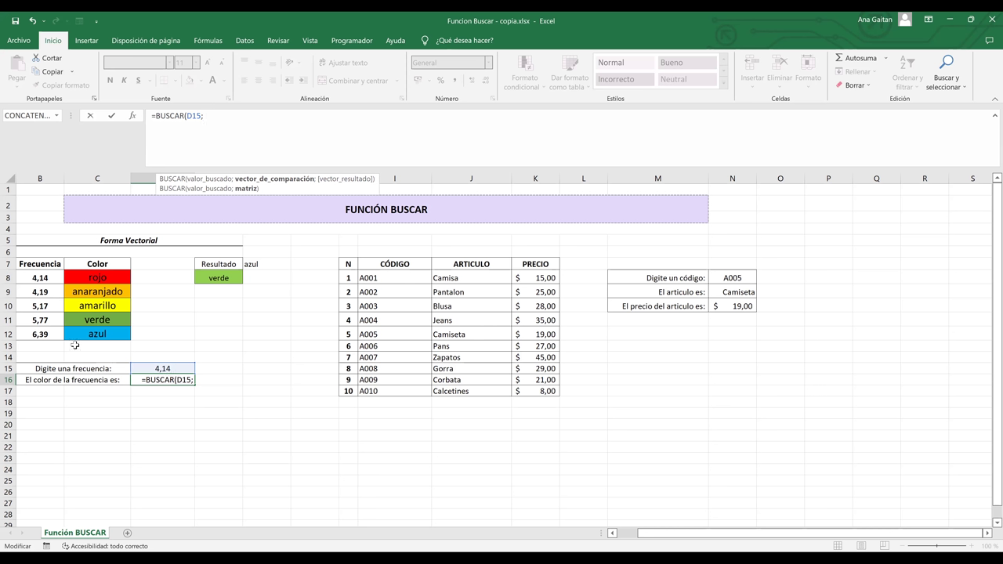
Complete D16's BUSCAR formula with comparison vector B8:B12 and result vector C8:C12
click(34, 276)
drag(34, 283, 33, 338)
text(;)
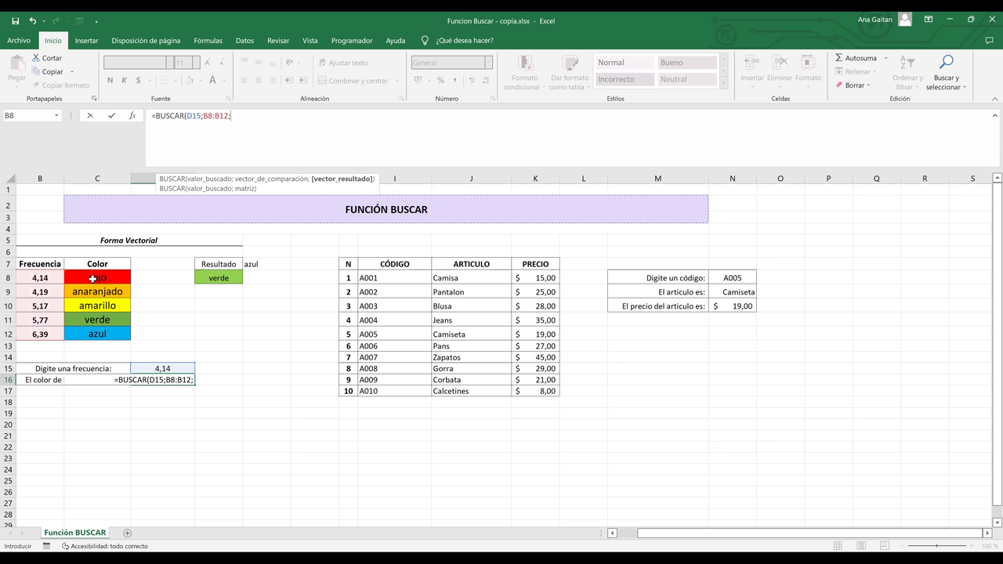
drag(92, 278, 92, 334)
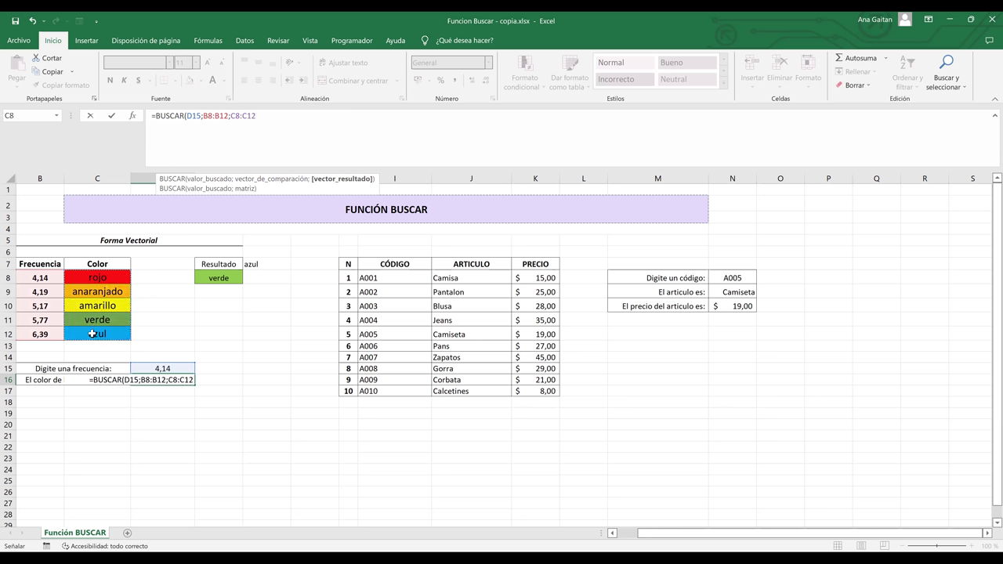
text())
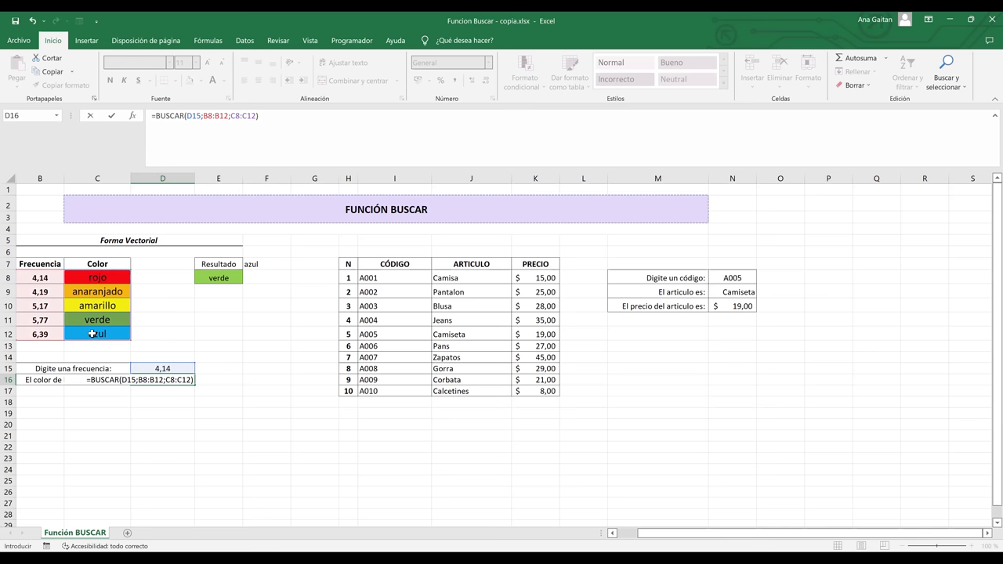
key(ctrl+Return)
key(Return)
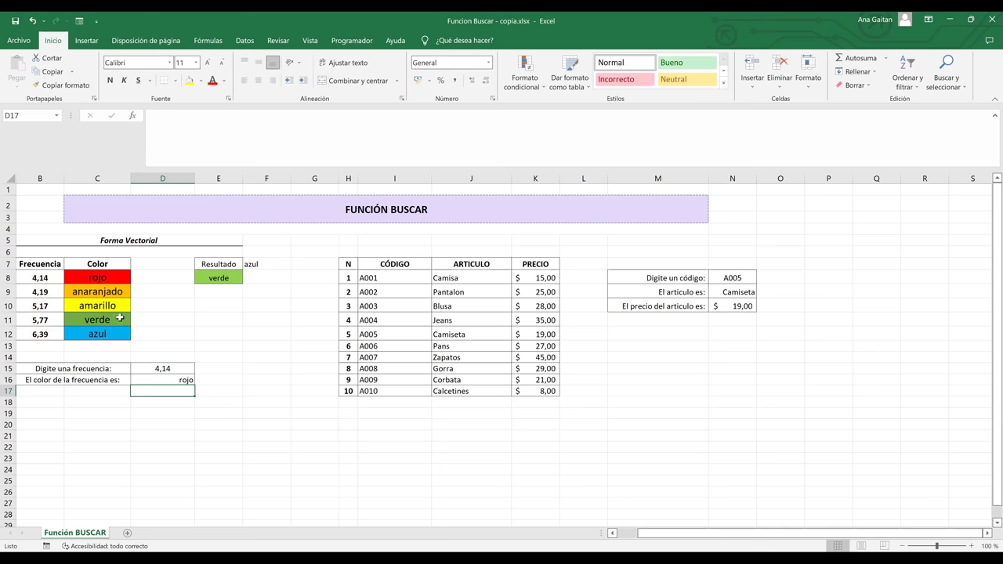
Check D16's color against the table row B8:C8, and set the lookup frequency in D15 to 5,17
click(161, 372)
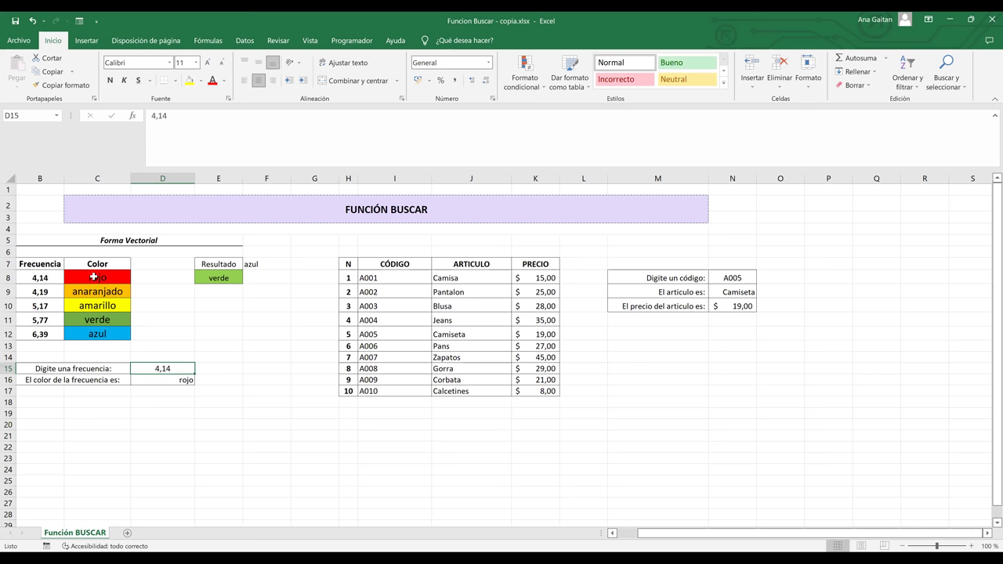
drag(94, 276, 55, 277)
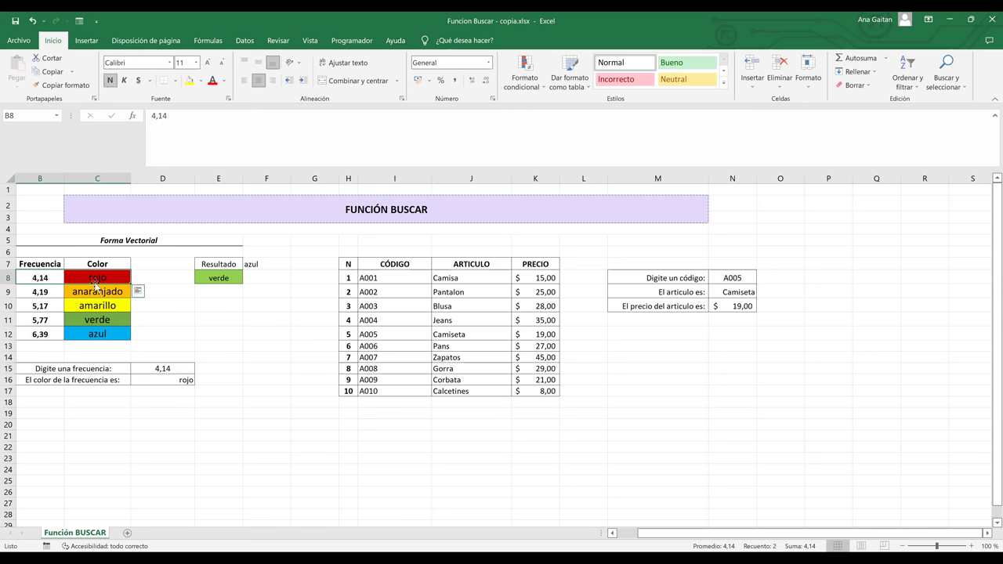
click(180, 367)
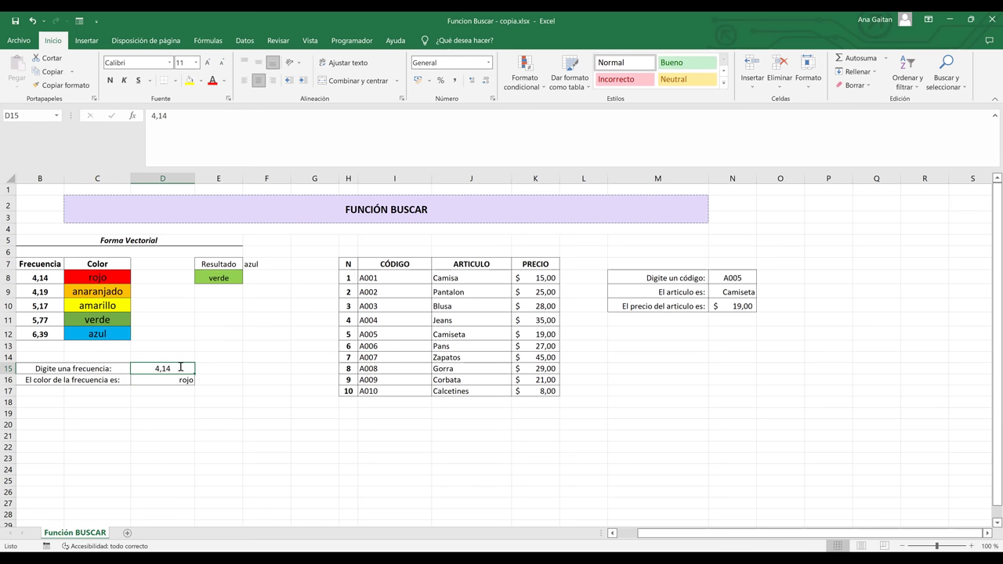
double_click(180, 367)
key(BackSpace)
key(BackSpace)
key(BackSpace)
key(BackSpace)
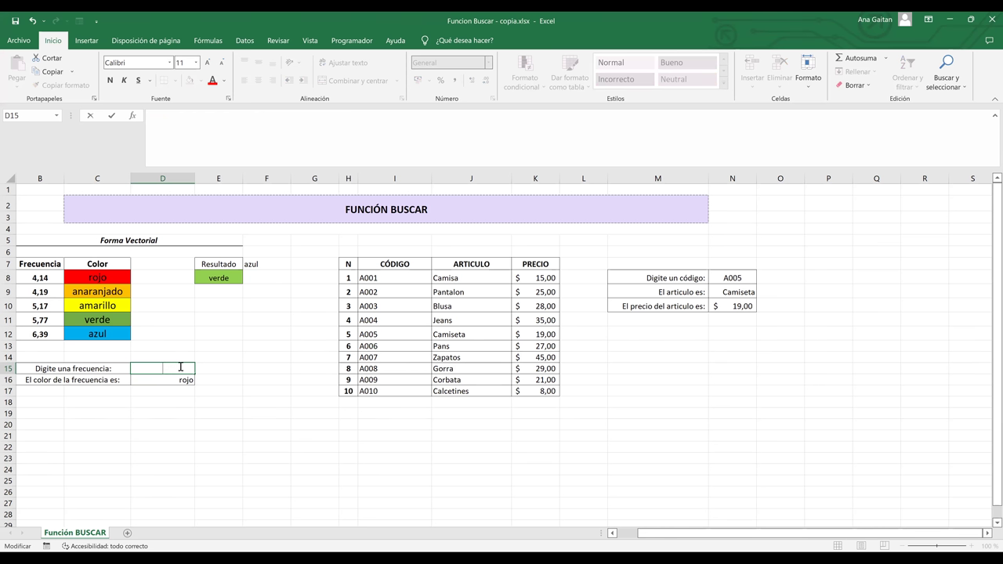
text(5,17)
key(Return)
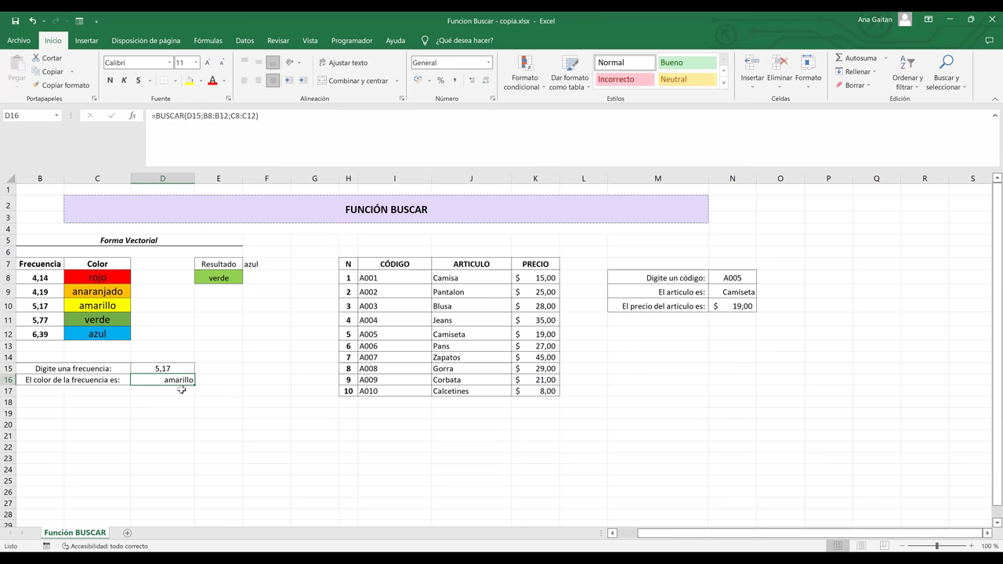
Compare D16's returned color with the frequency in B10 and the color in C10
click(189, 403)
click(185, 379)
click(68, 310)
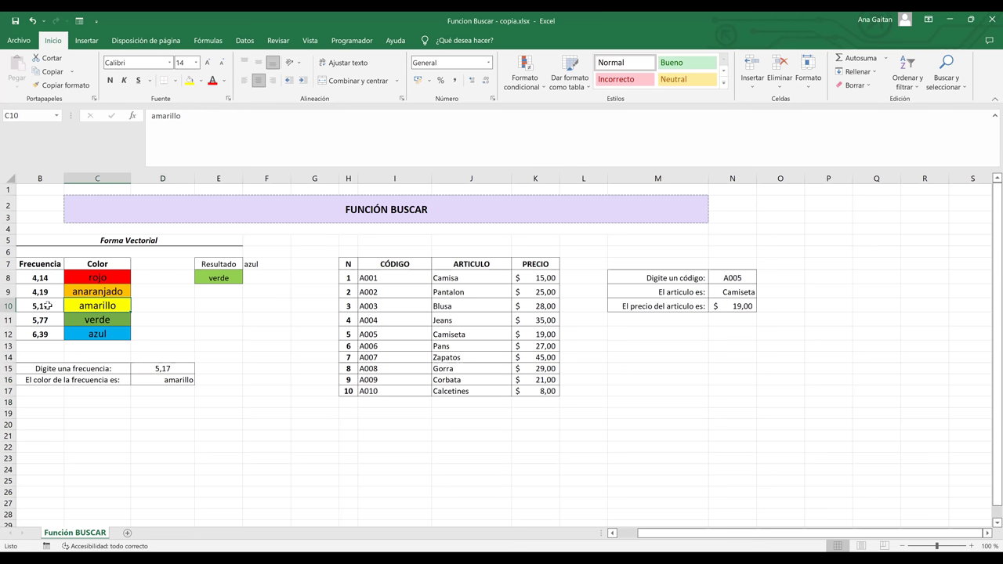
drag(51, 306, 78, 307)
click(79, 304)
click(69, 307)
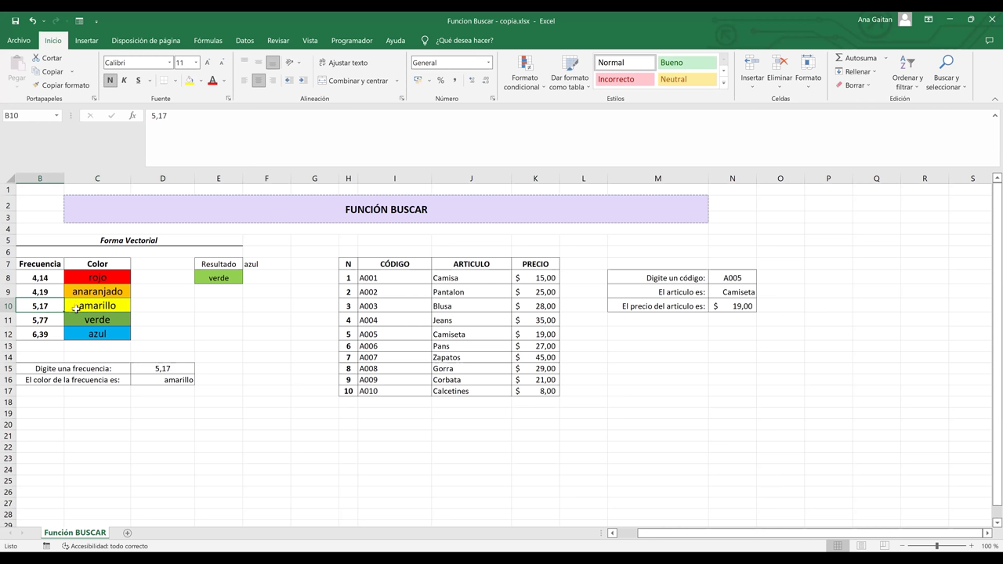
click(81, 310)
click(46, 311)
Fill cell D16, which holds the frequency's color, with yellow
click(189, 423)
click(182, 381)
click(189, 80)
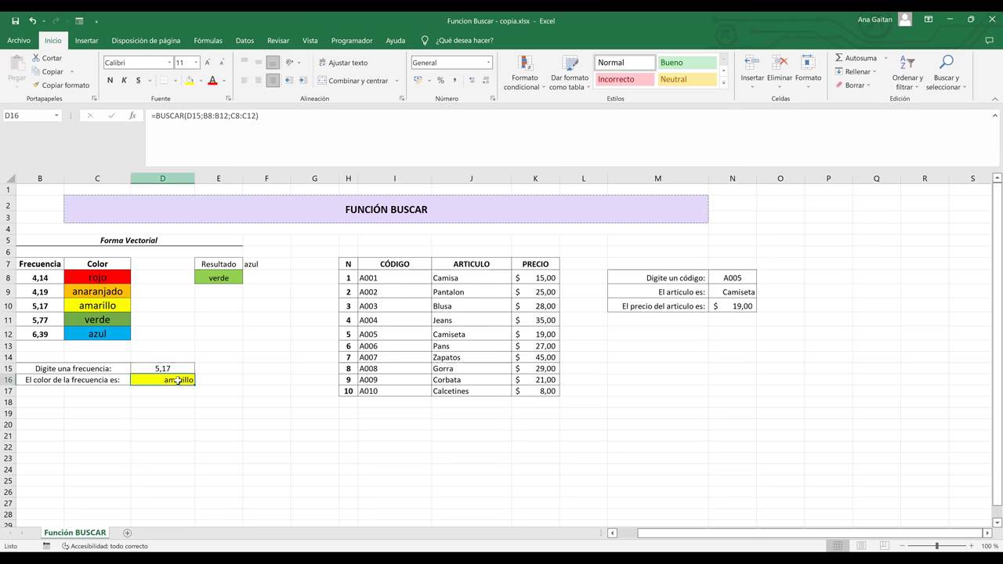
click(163, 392)
click(171, 381)
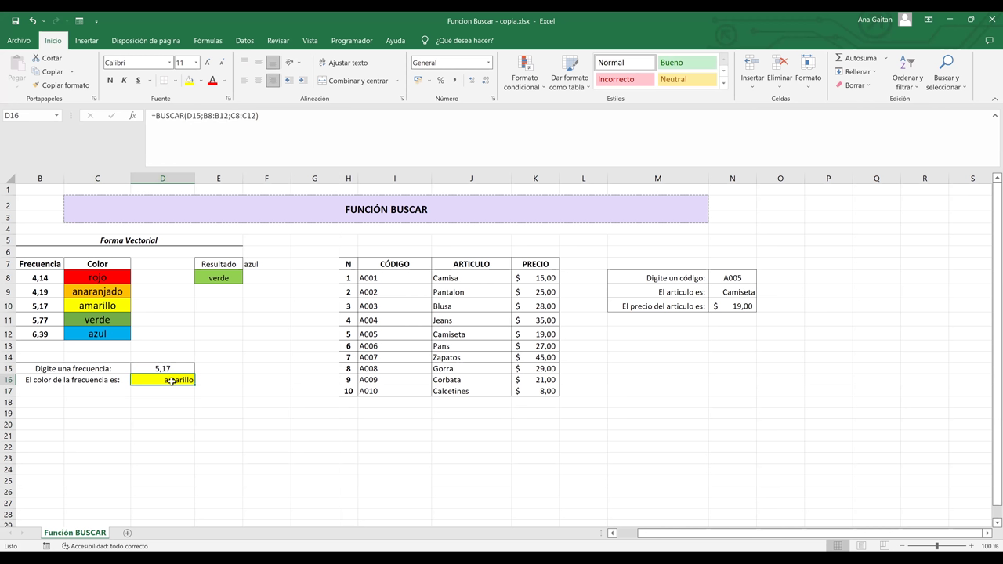
Examine the article table with its code lookup, the vector-form example, and the article price row M10:N10
click(769, 354)
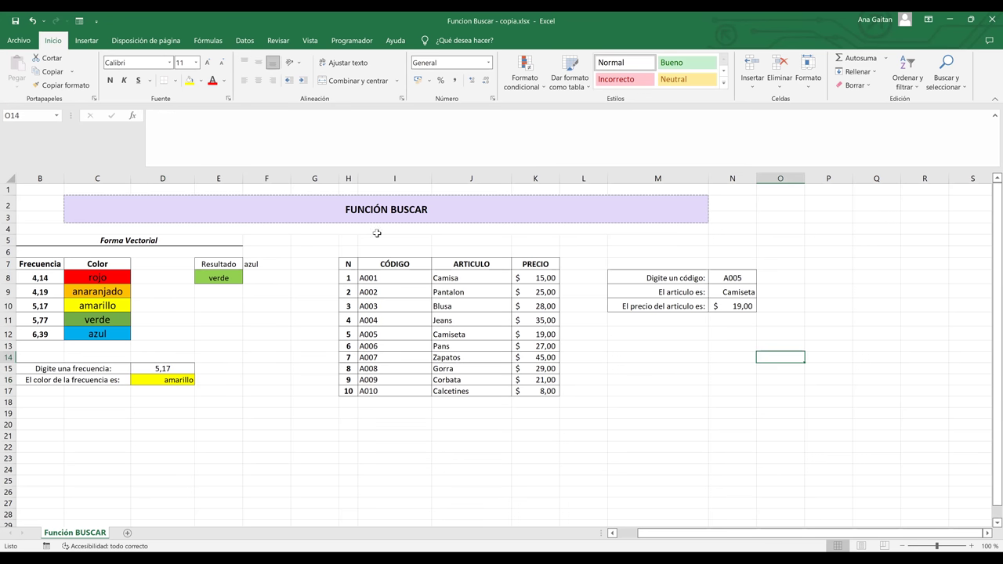
drag(342, 250, 734, 423)
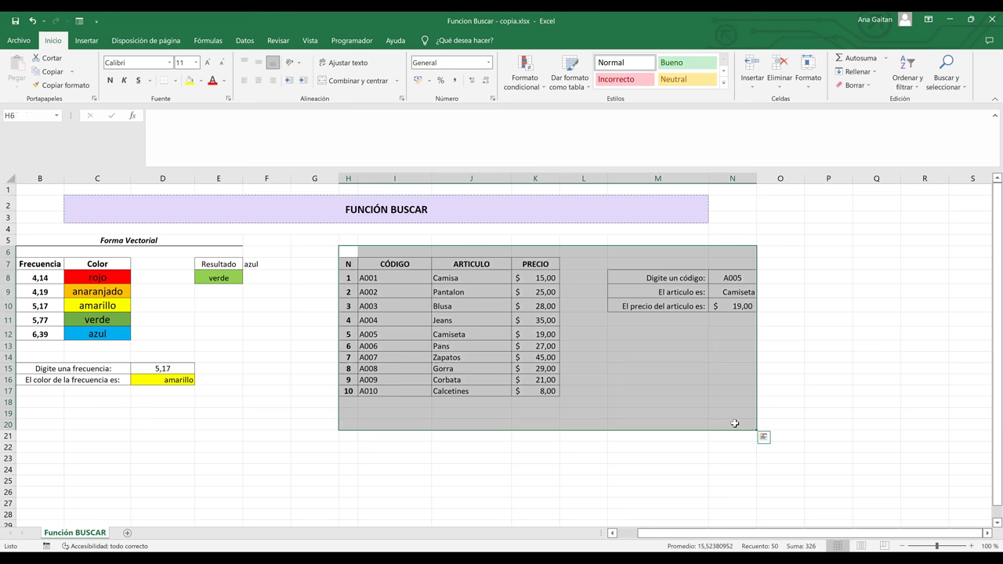
drag(23, 230, 249, 399)
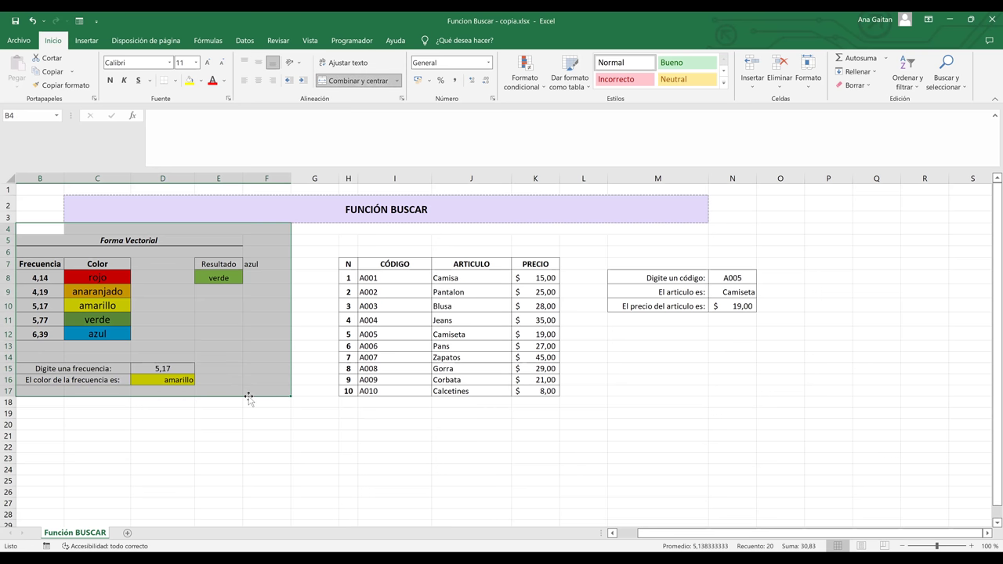
click(387, 457)
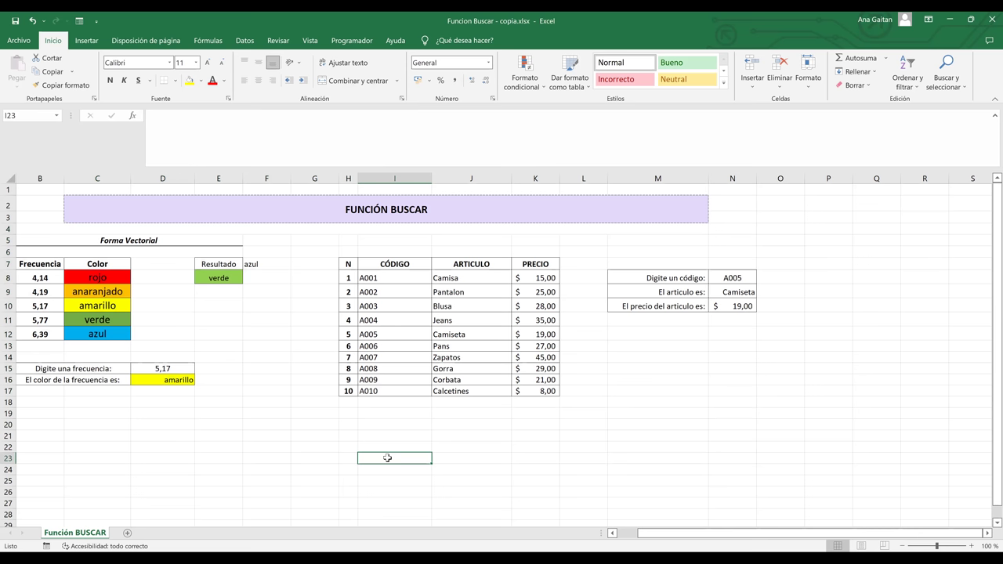
click(588, 277)
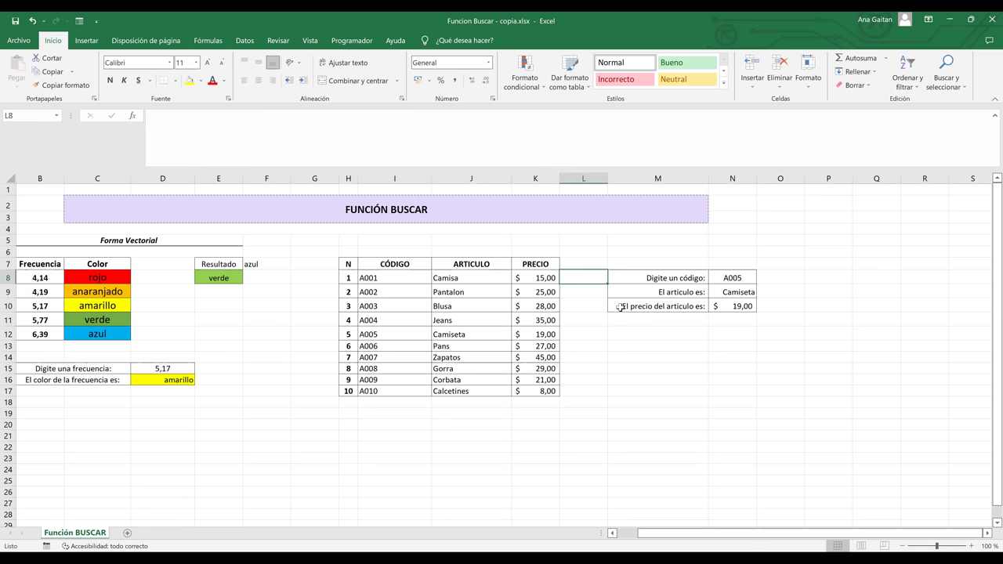
drag(615, 305, 730, 308)
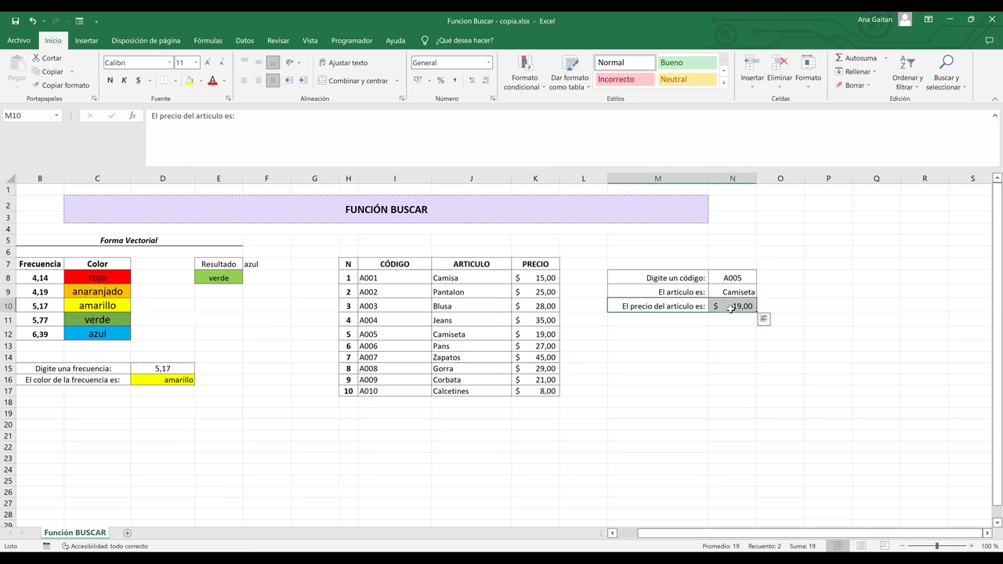
Clear the article price label and its lookup result from M10:N10
click(678, 303)
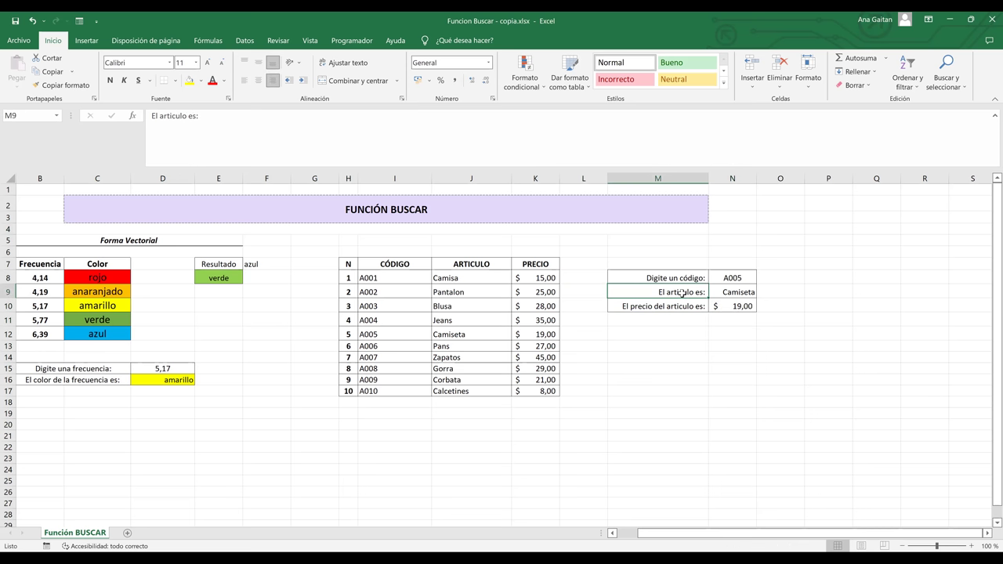
shift+click(769, 314)
key(Delete)
click(744, 354)
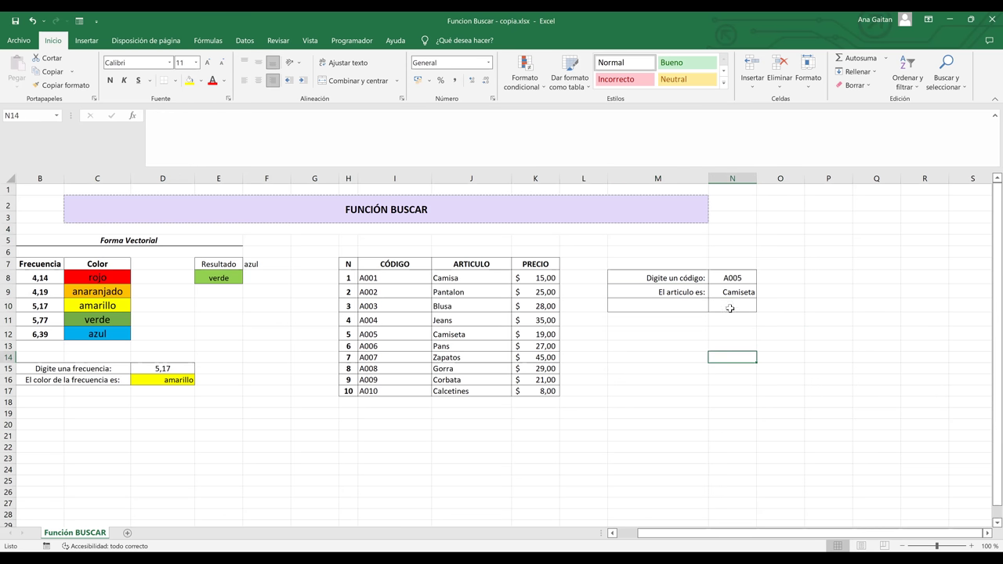
Change the label in M9 to "El Precio del articulo es:"
click(688, 291)
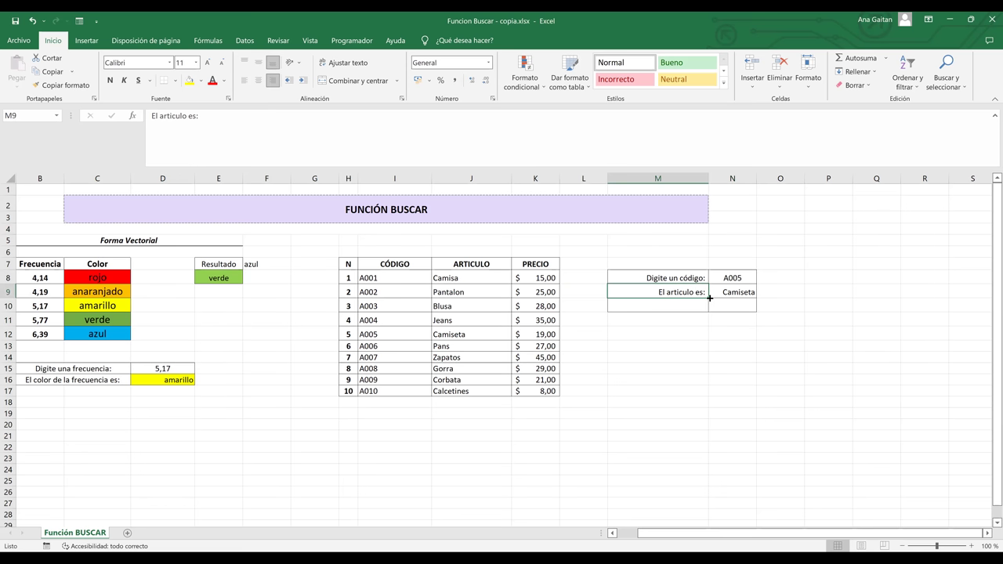
double_click(691, 292)
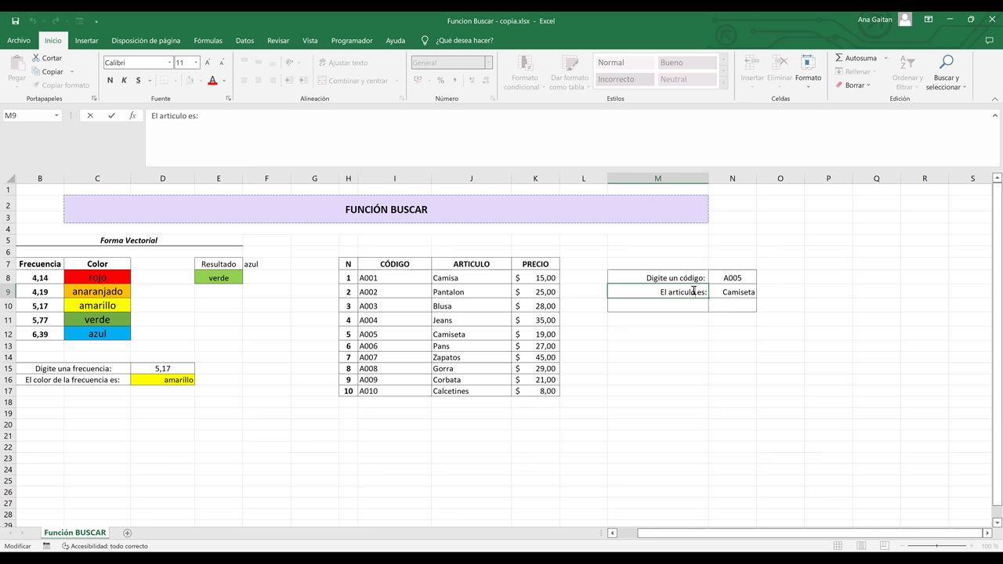
key(BackSpace)
key(BackSpace)
key(BackSpace)
key(BackSpace)
key(BackSpace)
key(BackSpace)
key(BackSpace)
key(BackSpace)
key(ctrl+z)
text(PREC)
key(BackSpace)
key(BackSpace)
key(BackSpace)
text(recio del)
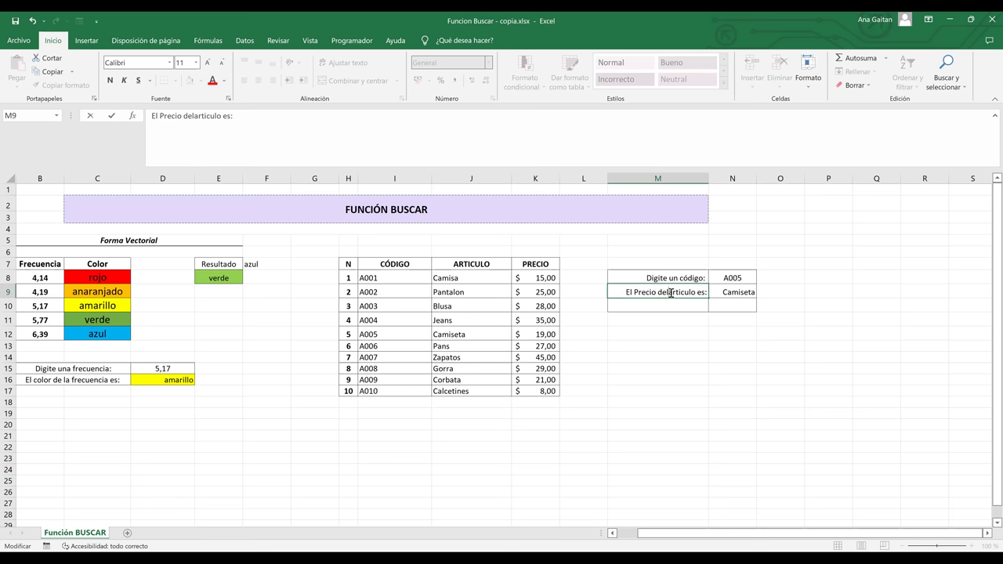
click(751, 381)
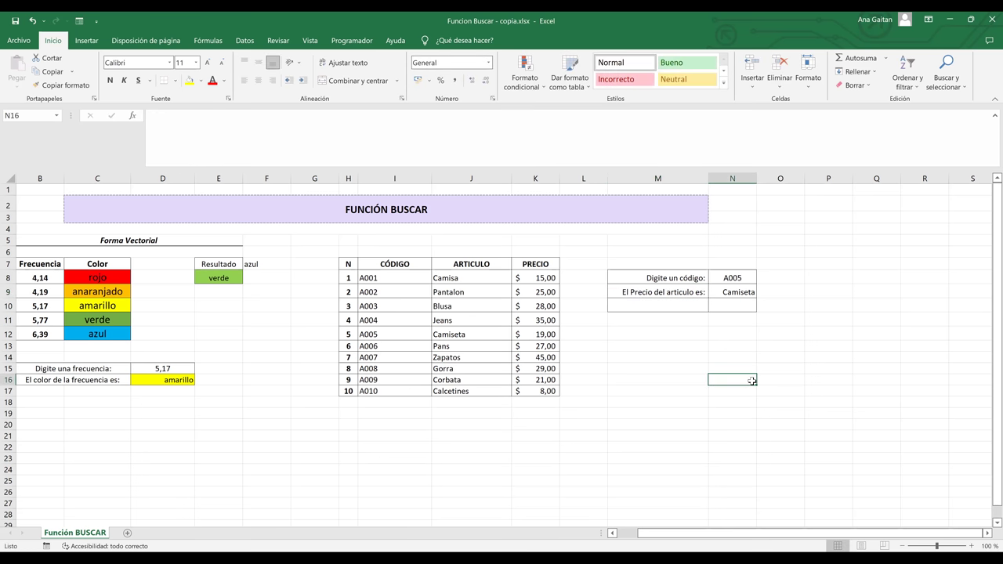
Review the lookup formula in N9 and the CÓDIGO header of the article table
click(751, 291)
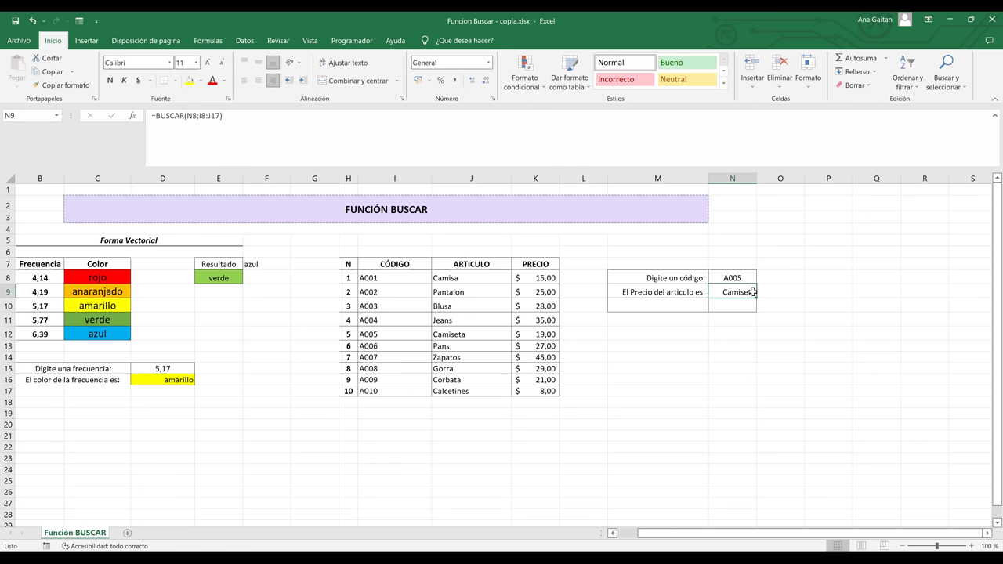
click(763, 405)
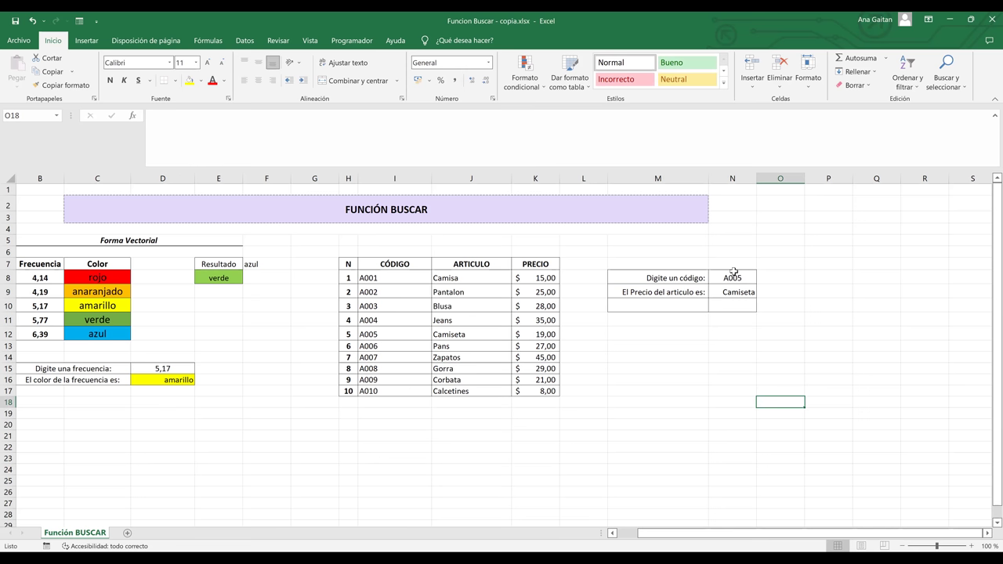
click(754, 337)
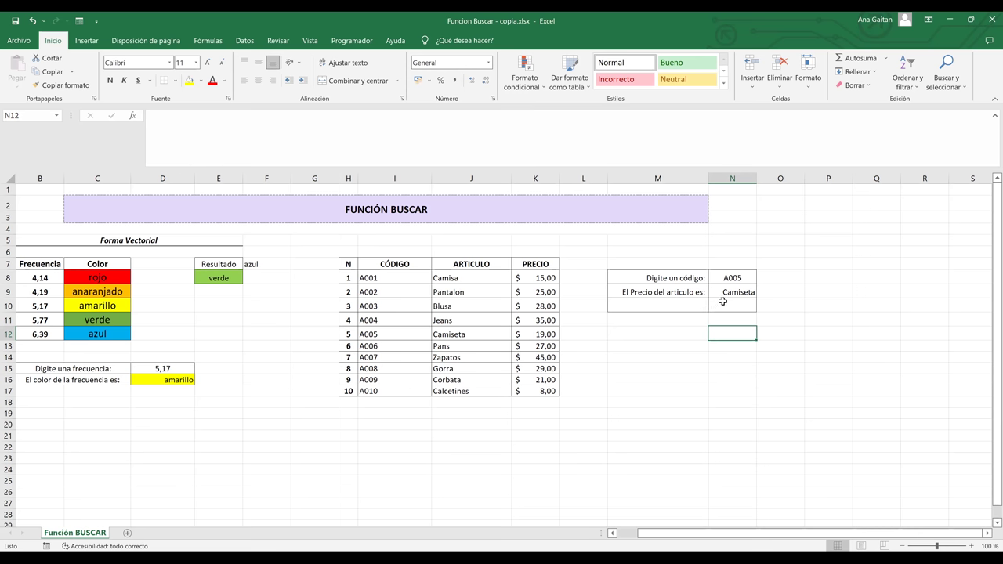
click(390, 275)
click(391, 264)
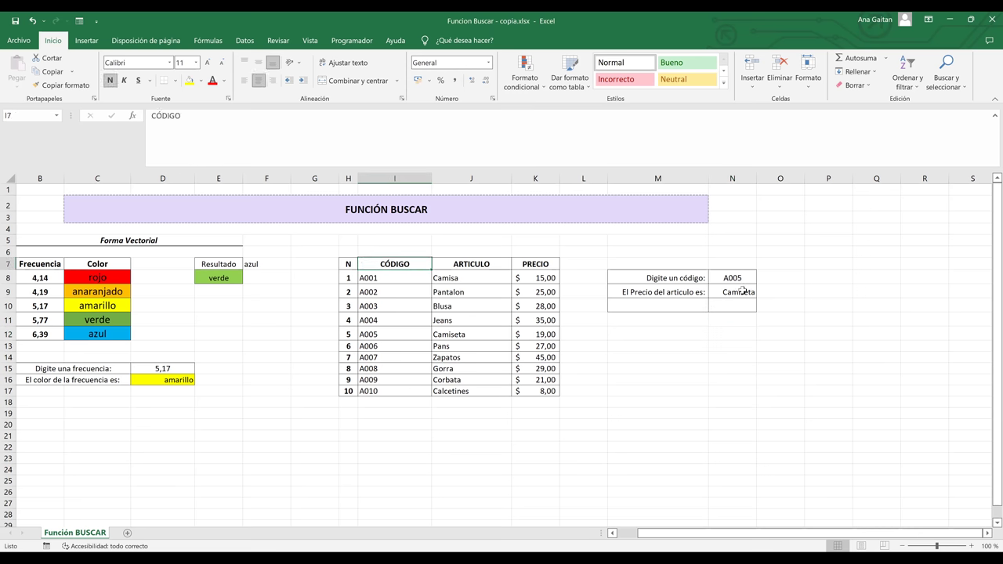
Enter the array-form lookup =BUSCAR(N8;I8:K17) in O9 to return the price for the code in N8
click(777, 294)
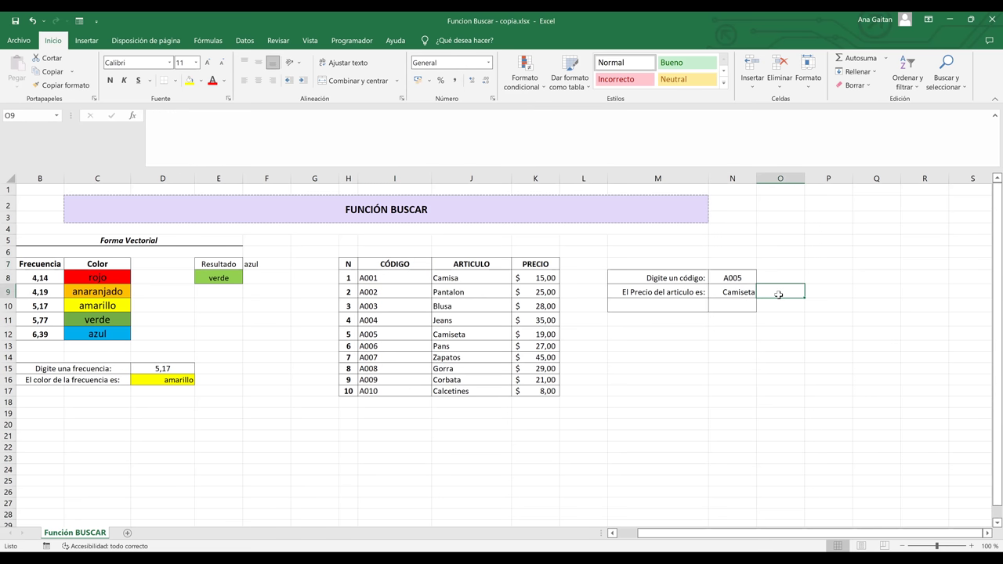
text(=)
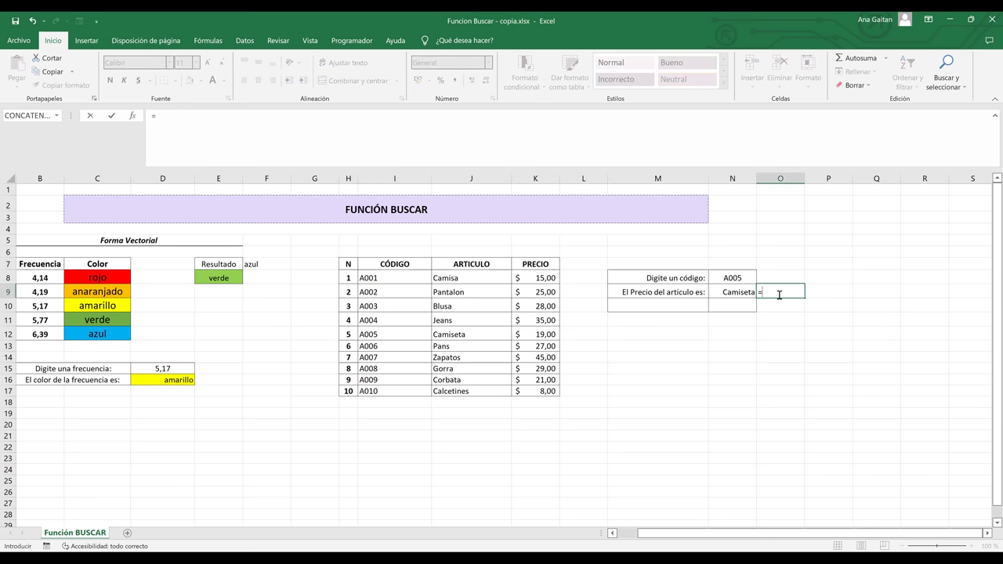
text(busca)
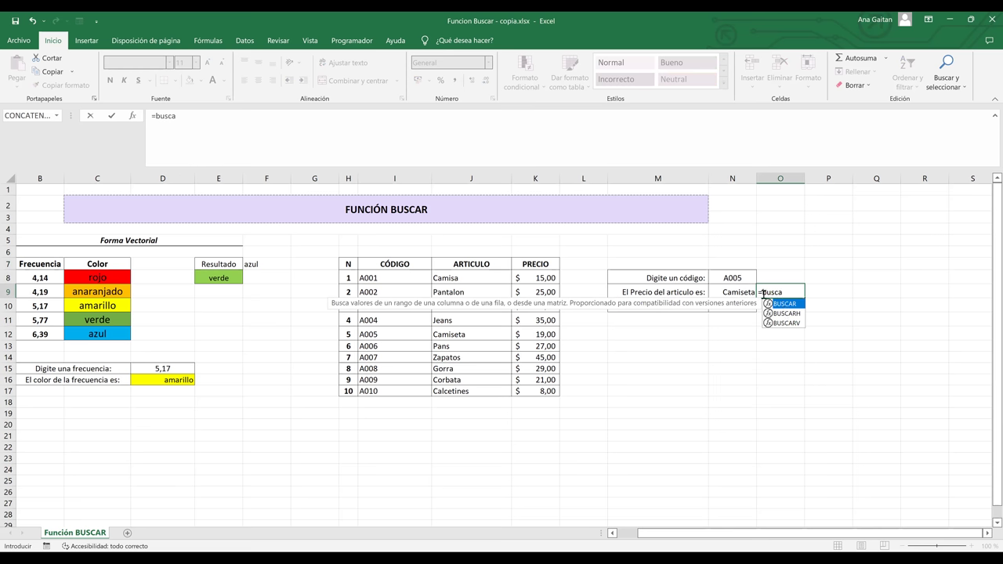
key(Tab)
click(732, 276)
text(;)
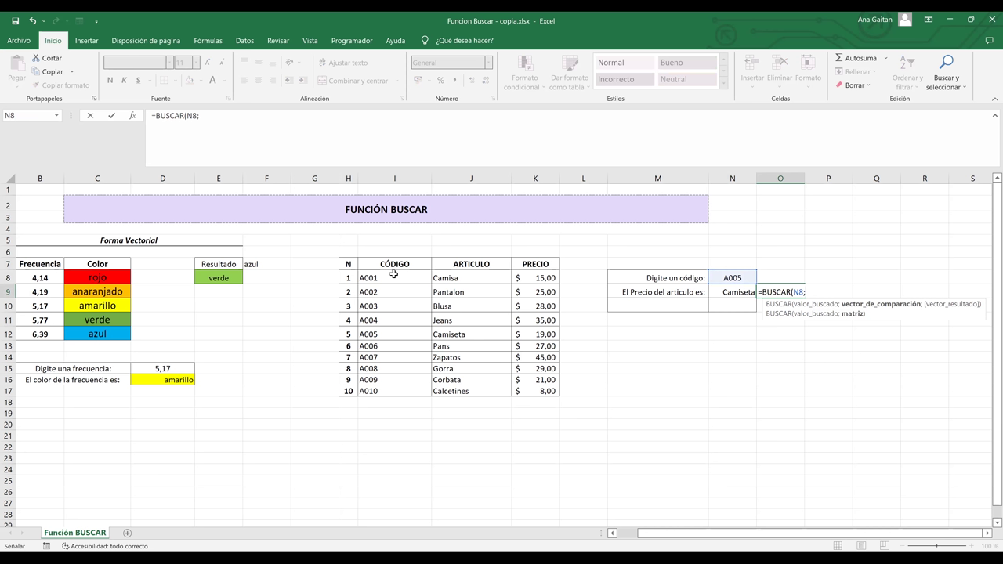
click(396, 278)
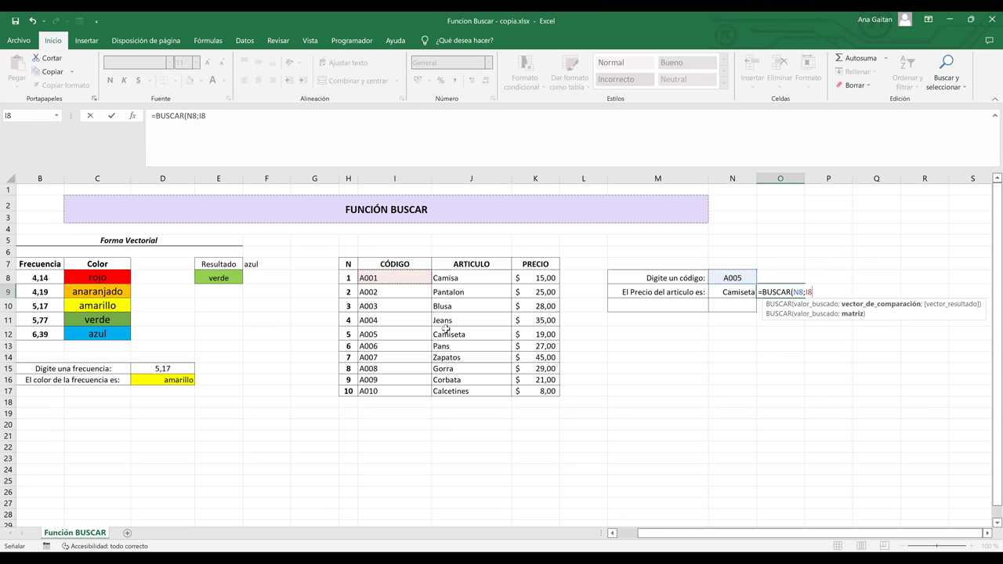
shift+click(532, 391)
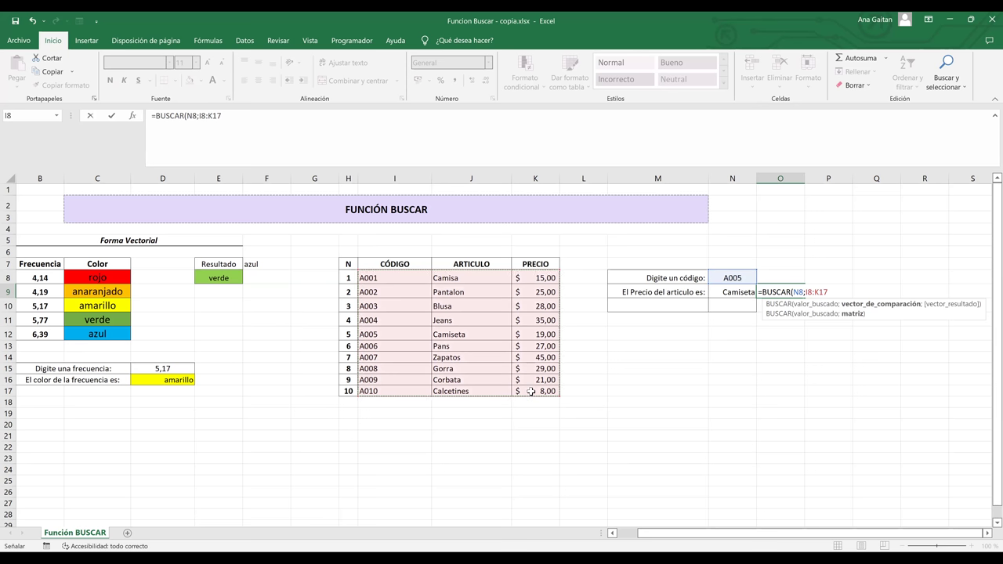
text())
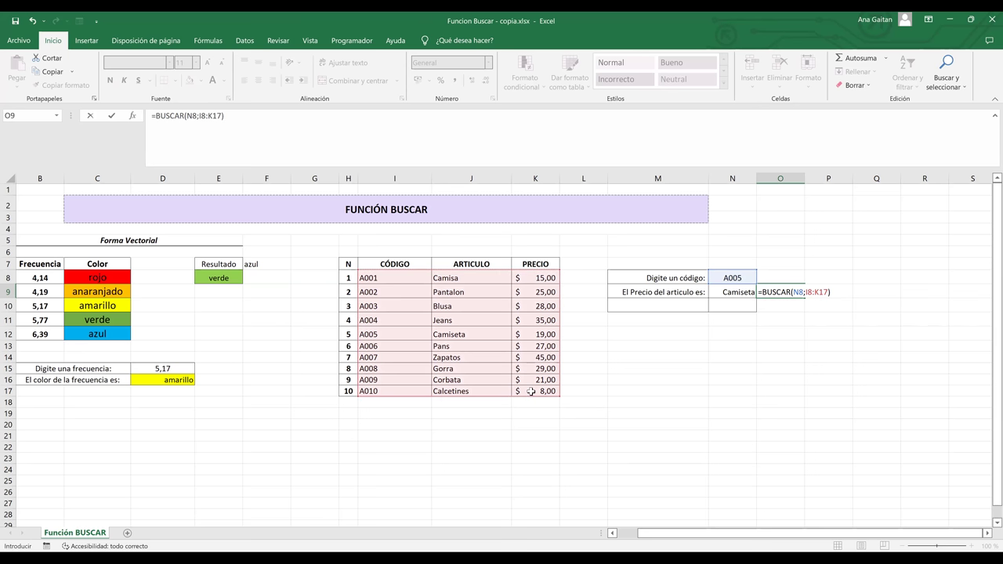
key(Return)
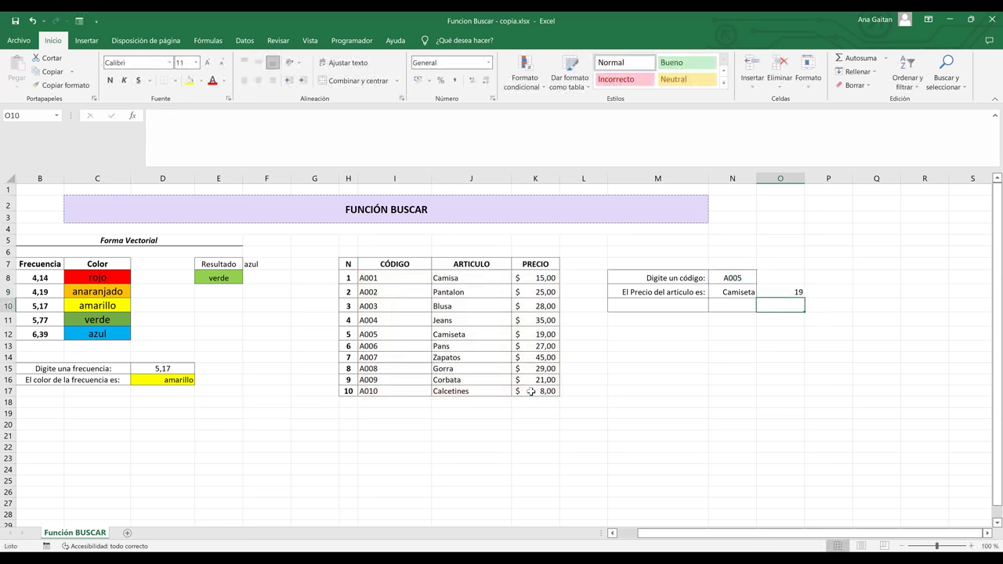
Compare the lookups in N9 and O9, and undo a deletion of O9's formula
click(732, 289)
click(787, 292)
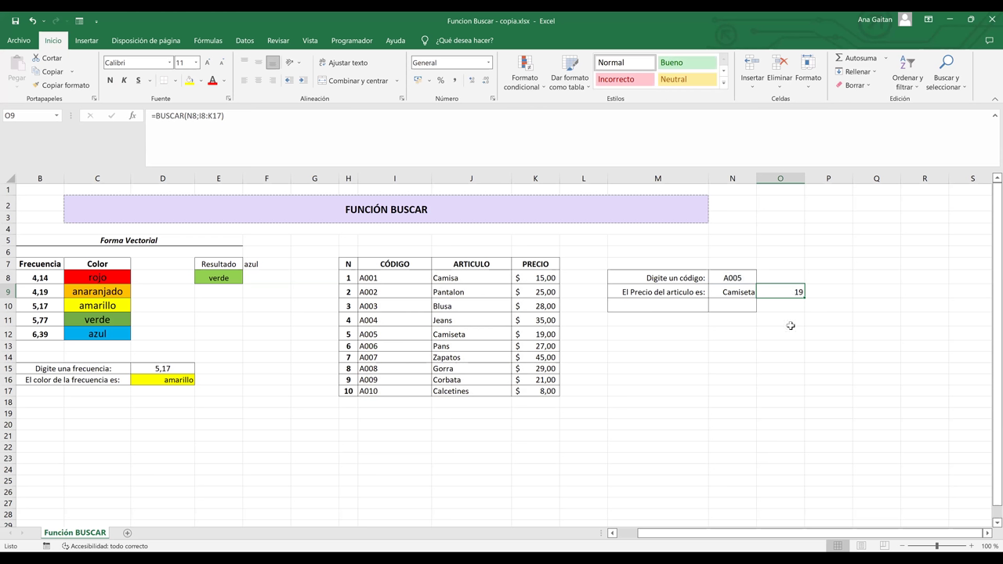
key(Delete)
key(ctrl+z)
click(766, 318)
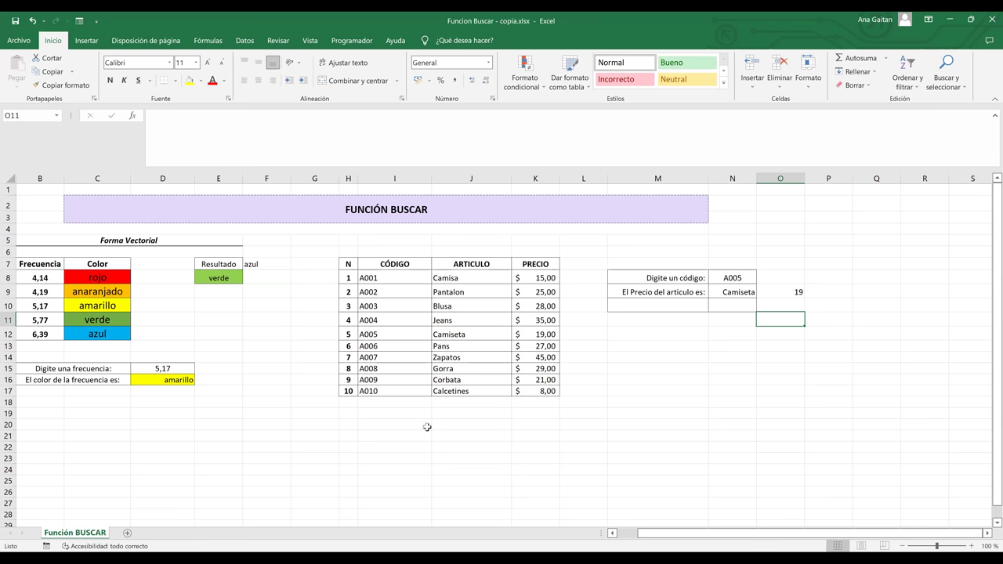
Enter the header "Código" in I22, below the article table
click(384, 448)
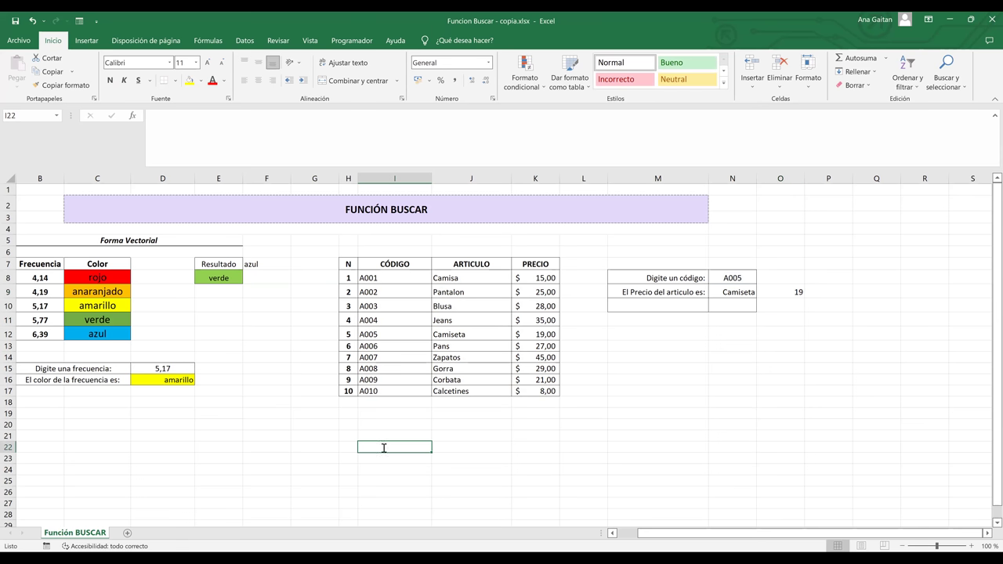
text(Cod)
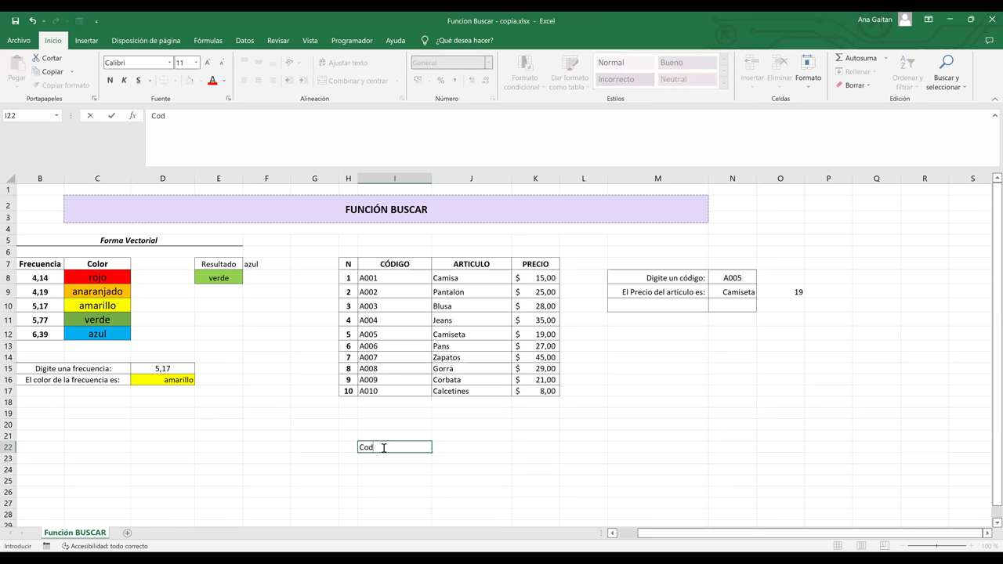
text(id)
key(BackSpace)
text(go)
key(BackSpace)
key(BackSpace)
key(BackSpace)
key(BackSpace)
key(BackSpace)
text(ódigo)
key(Tab)
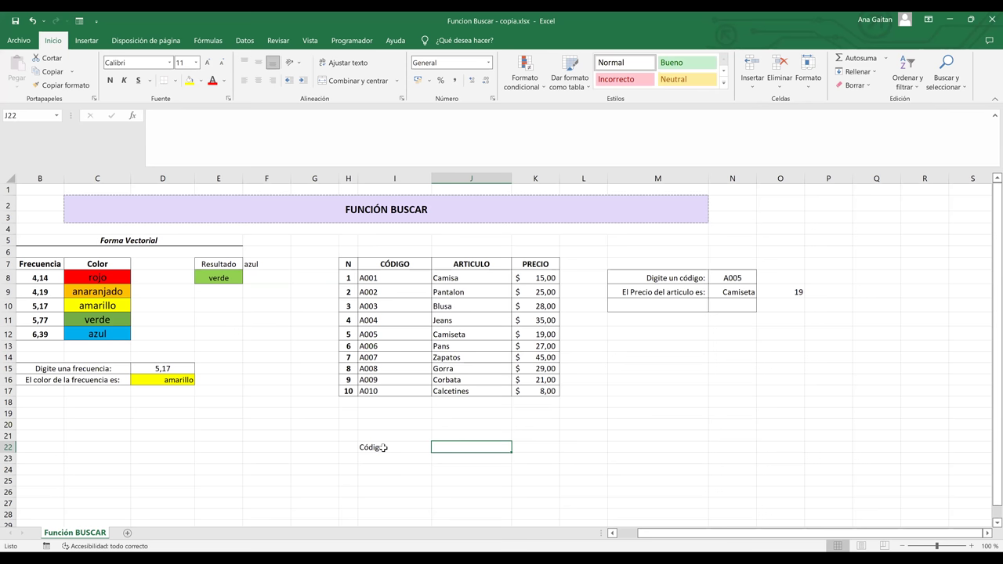
Add the headers "Precio" in J22 and "Articulo" in K22
text(Precio)
key(Tab)
text(Articulos)
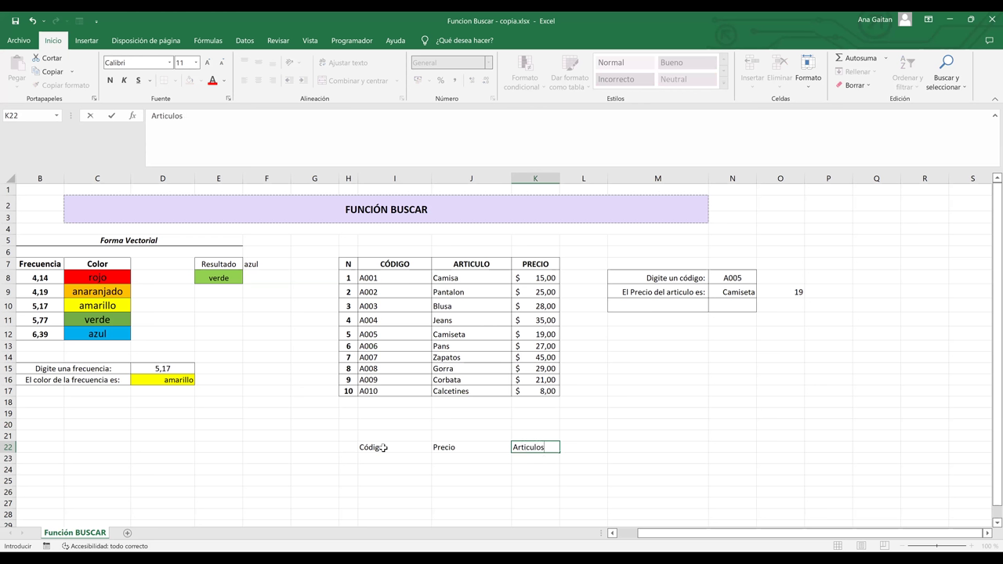
key(ctrl+Return)
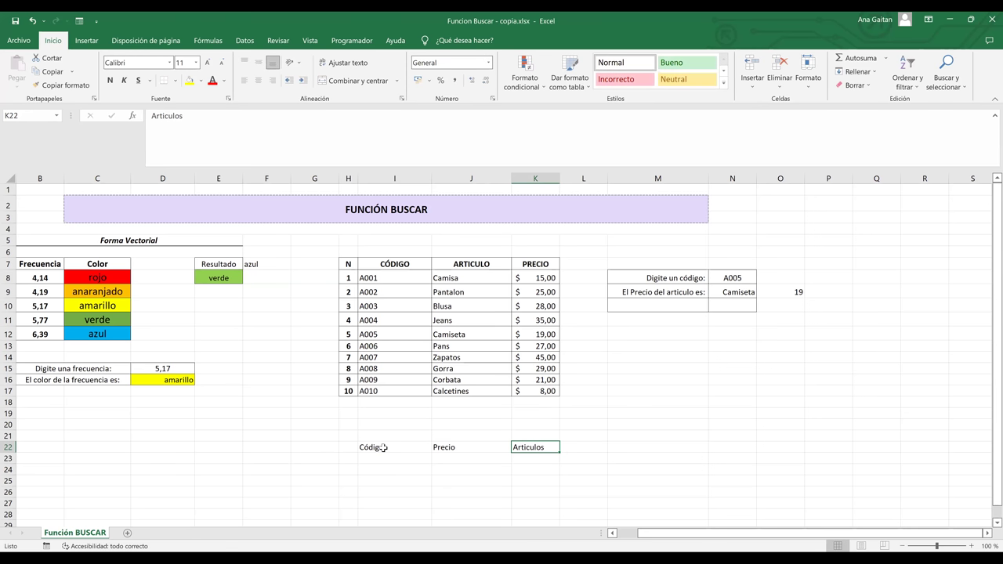
key(F2)
key(BackSpace)
key(Return)
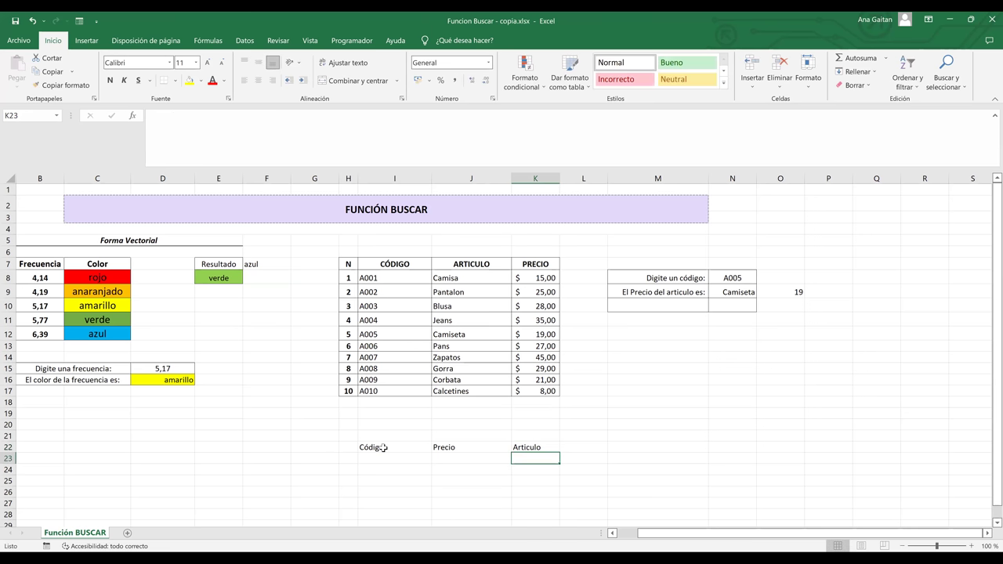
Correct the spelling of the K22 header to "Artículo" with an accent
click(526, 445)
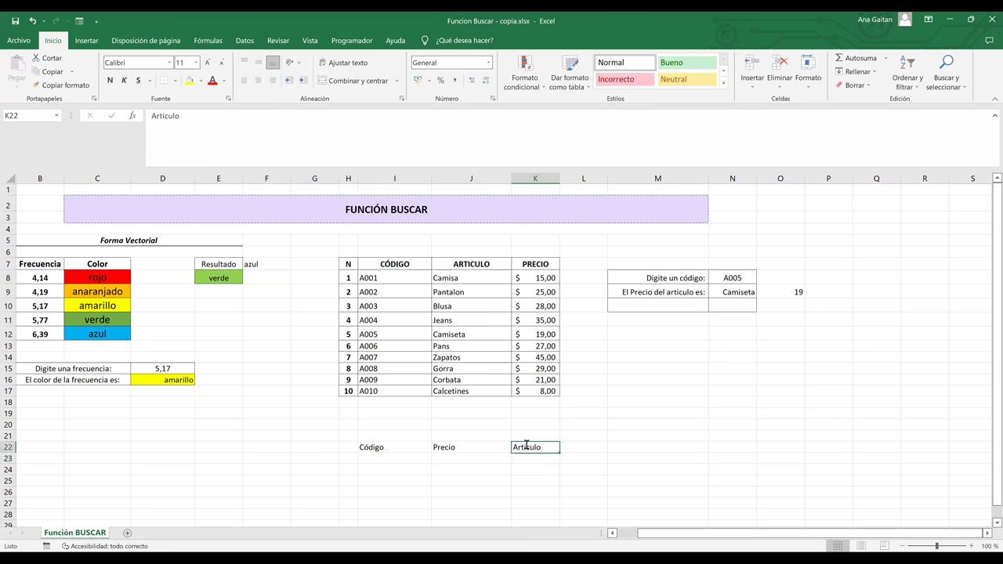
double_click(527, 445)
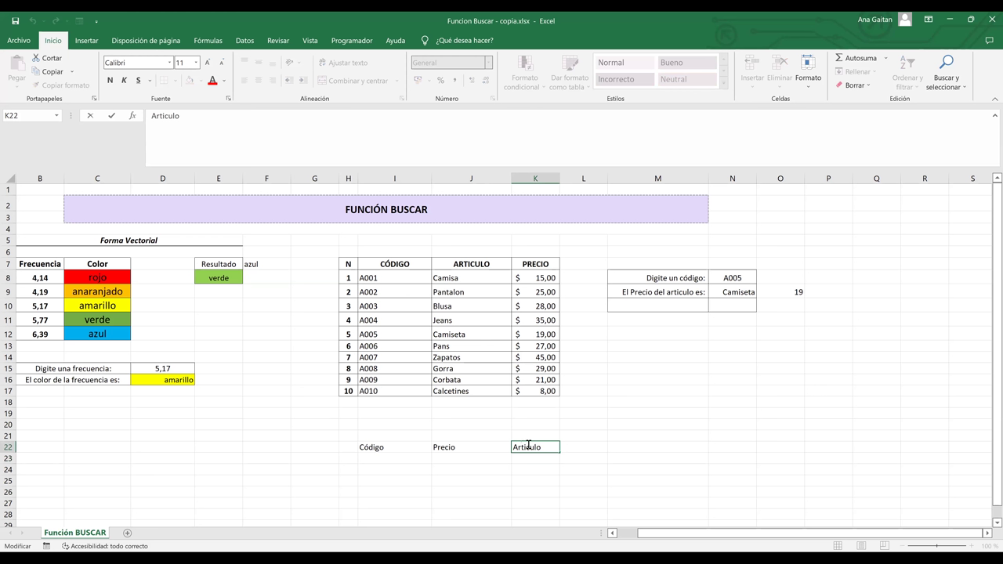
key(BackSpace)
text(í)
key(Return)
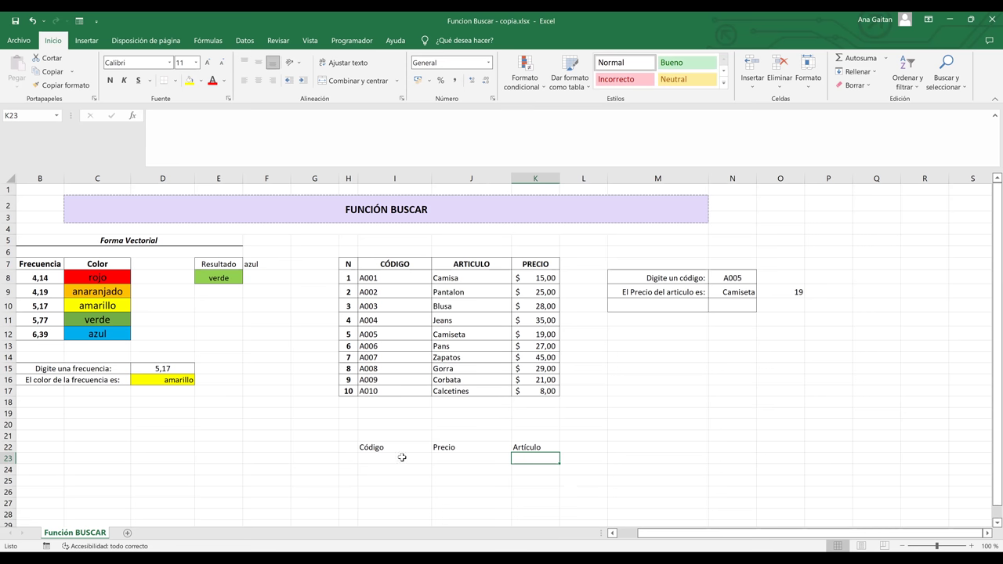
Enter the lookup code A010 in I23, under the Código header
click(402, 457)
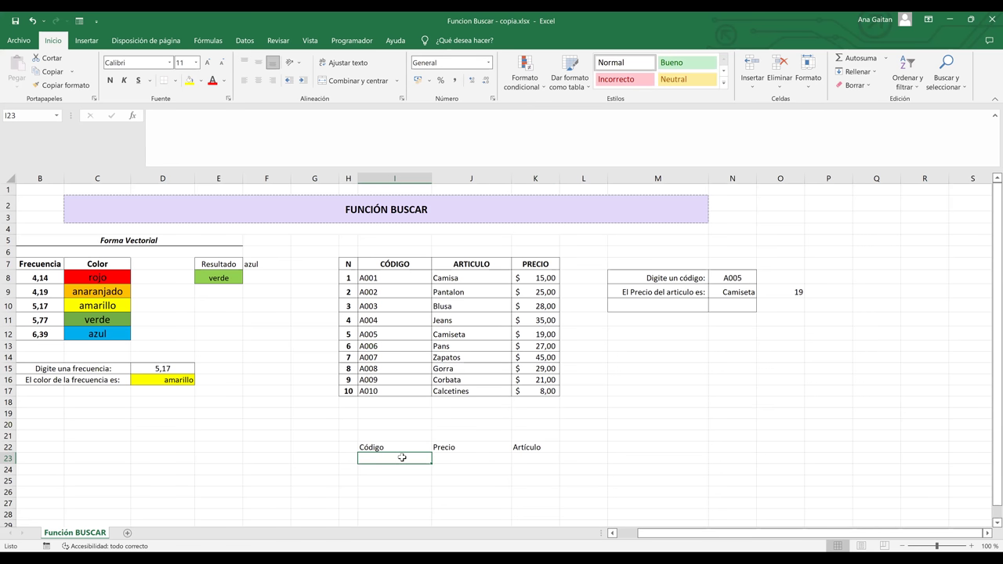
text(A0)
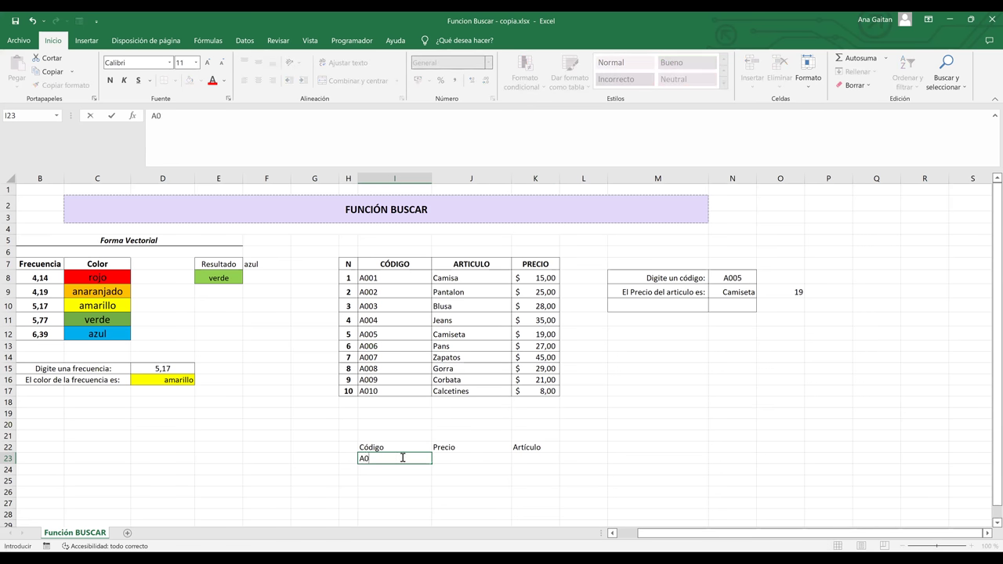
text(10)
key(Tab)
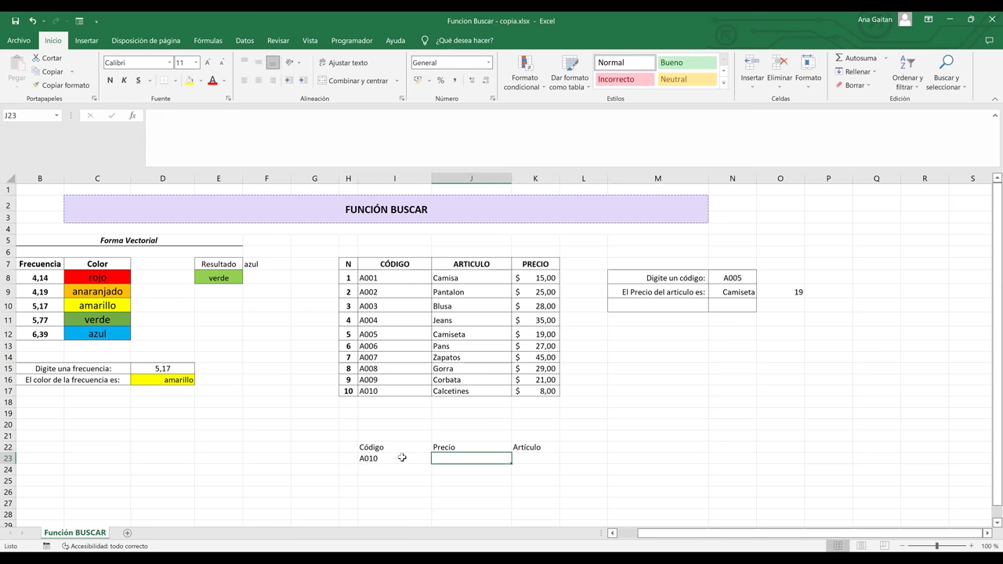
Enter the array-form formula =BUSCAR(I23;I8:K17) in J23 to return the article's price
text(=)
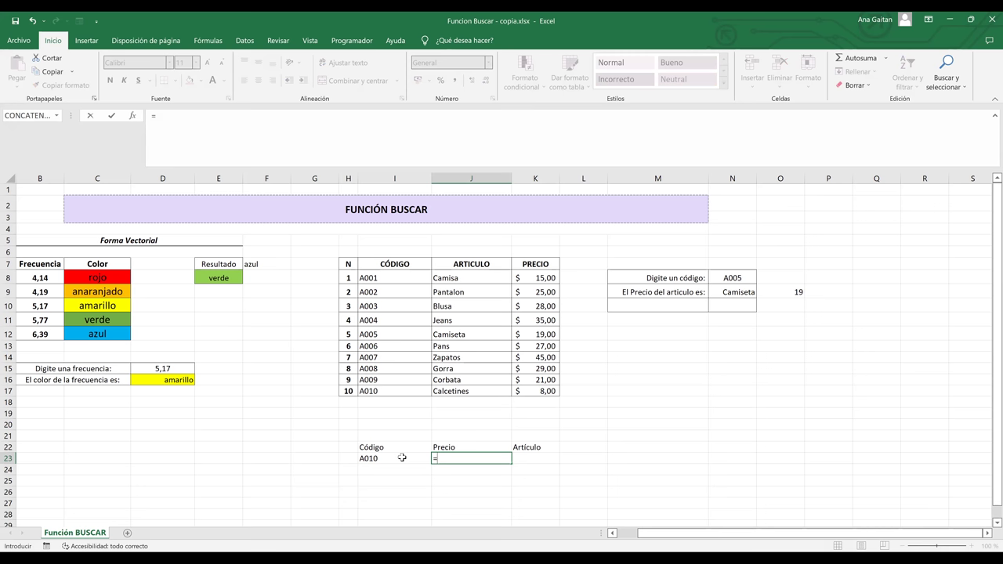
text(bus)
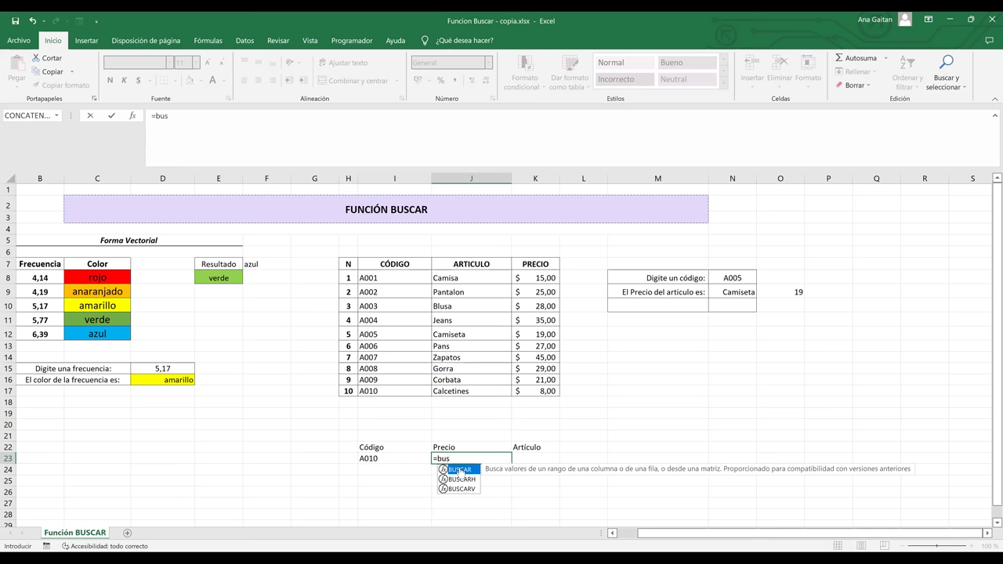
double_click(460, 471)
click(403, 458)
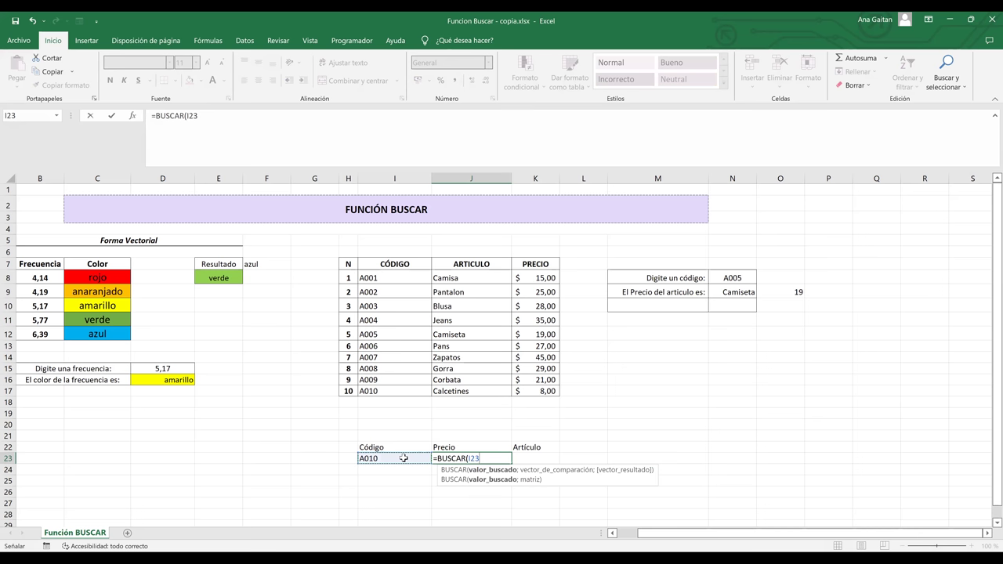
text(;)
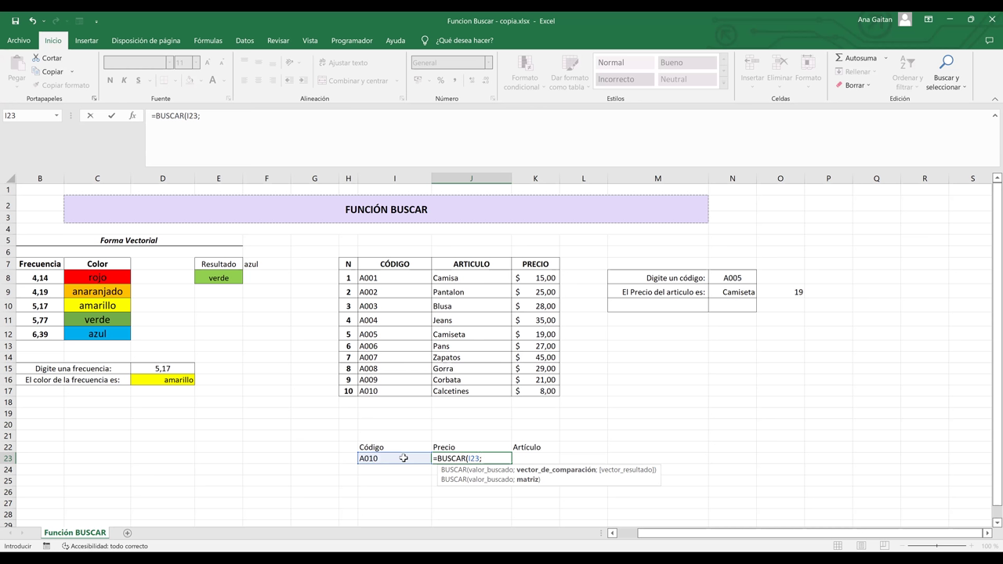
click(404, 277)
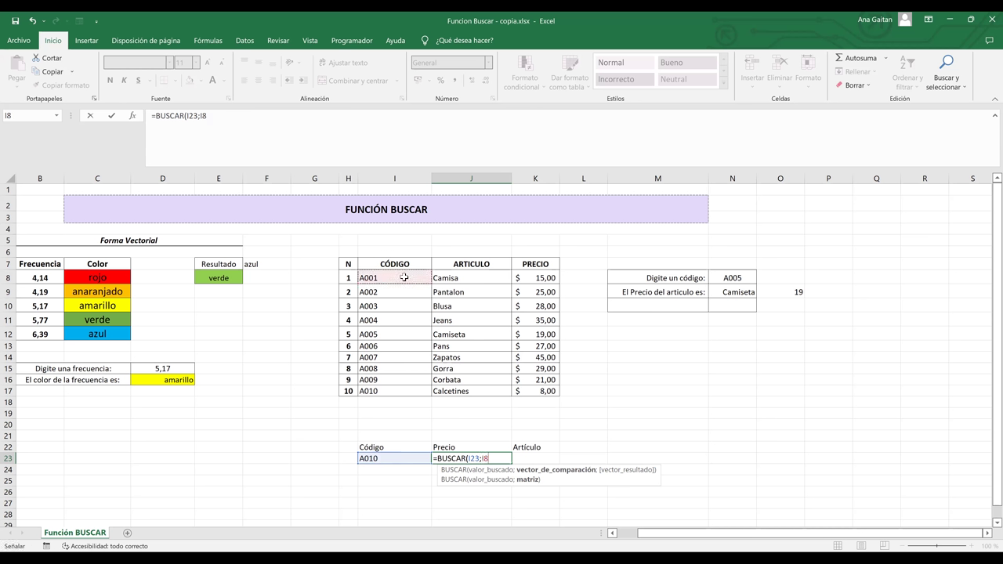
shift+click(452, 368)
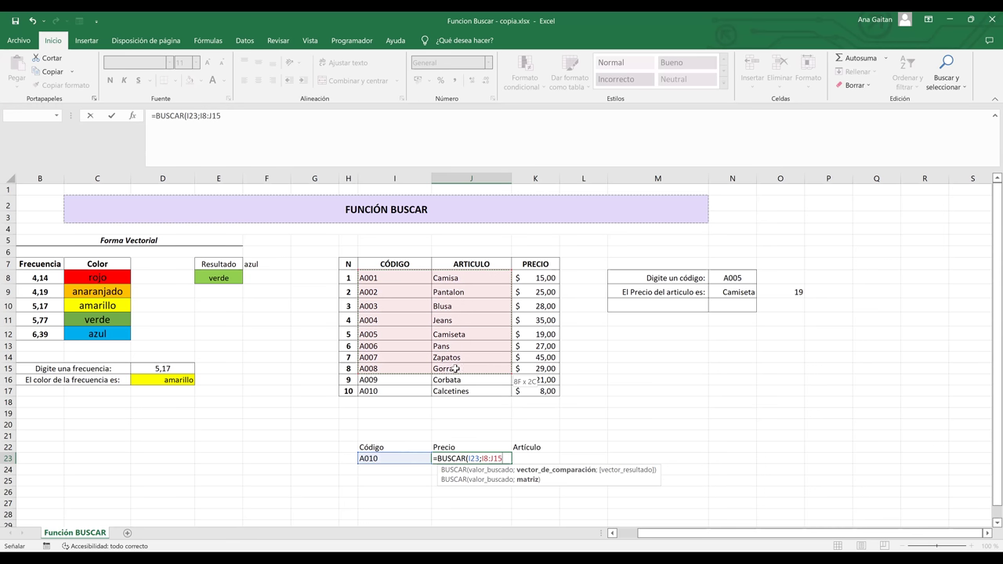
shift+click(525, 387)
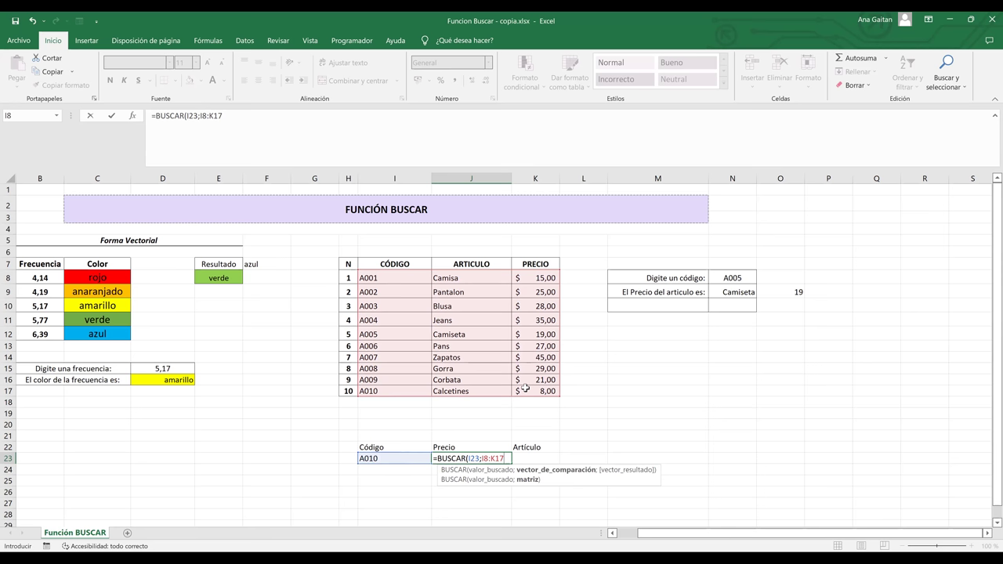
key(BackSpace)
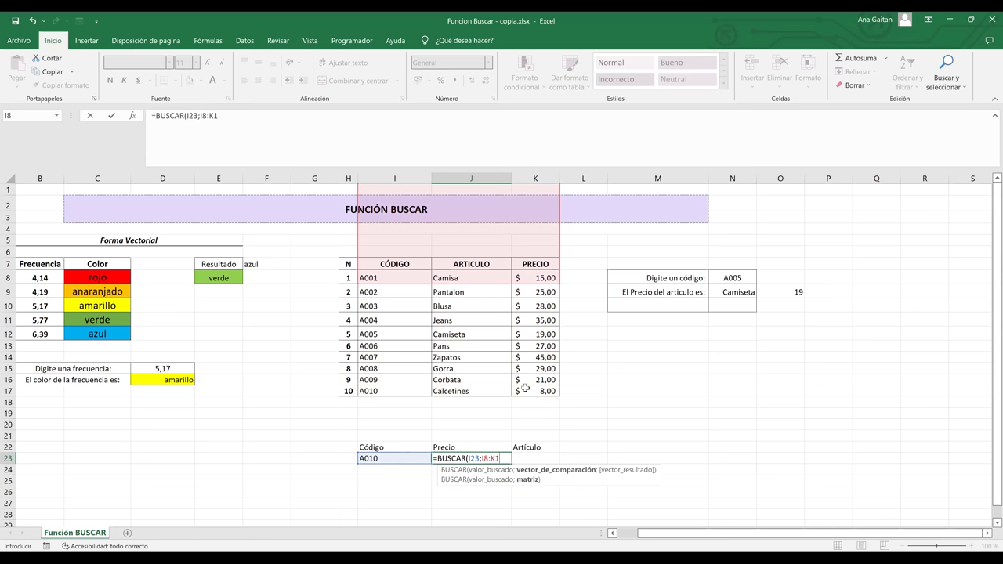
drag(393, 276, 504, 286)
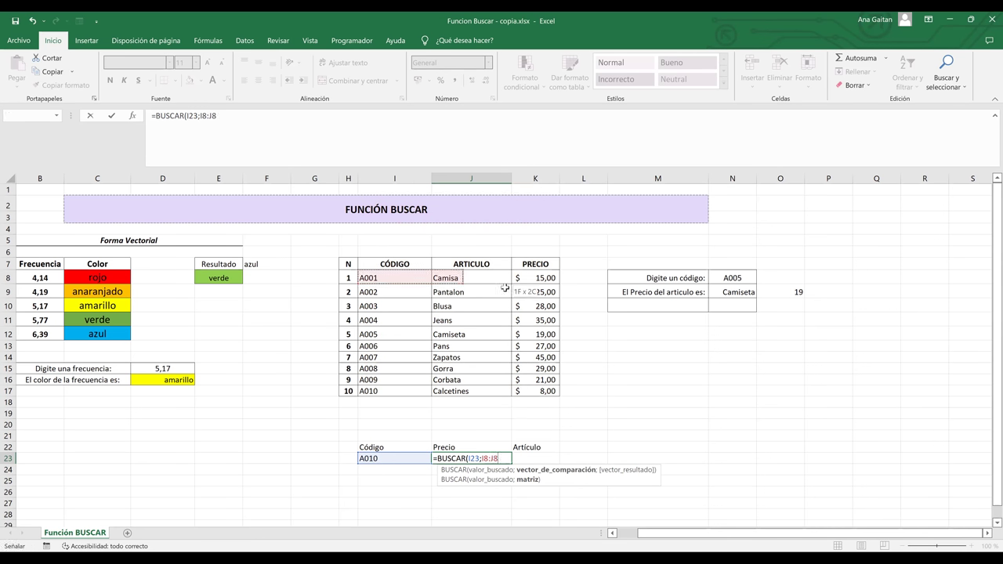
drag(537, 359, 531, 397)
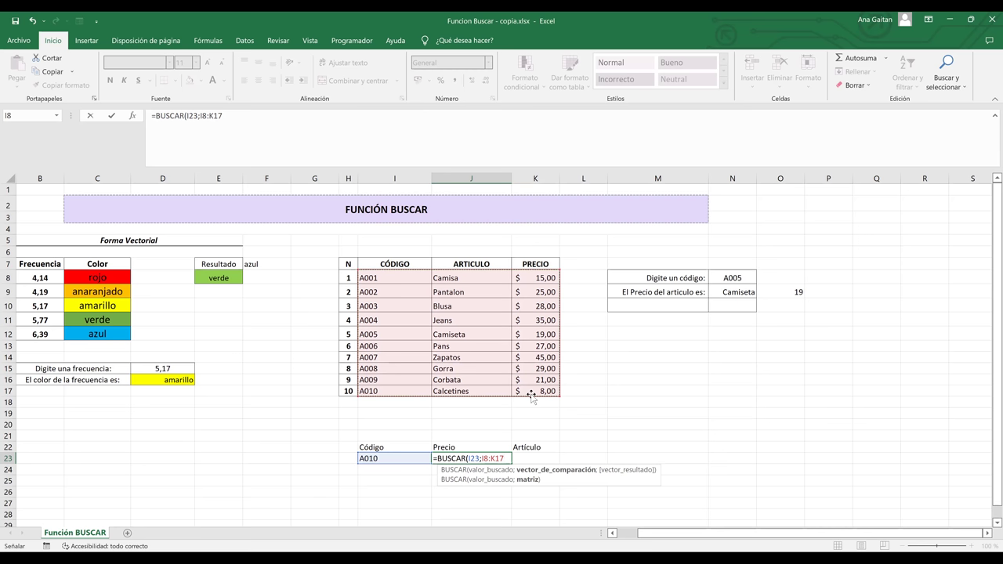
text(()
key(BackSpace)
text())
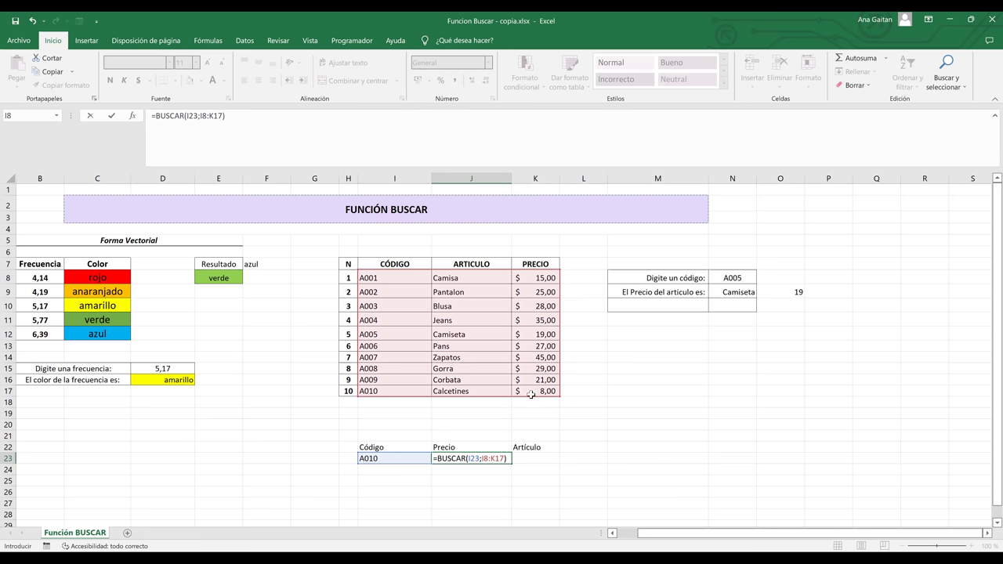
key(Return)
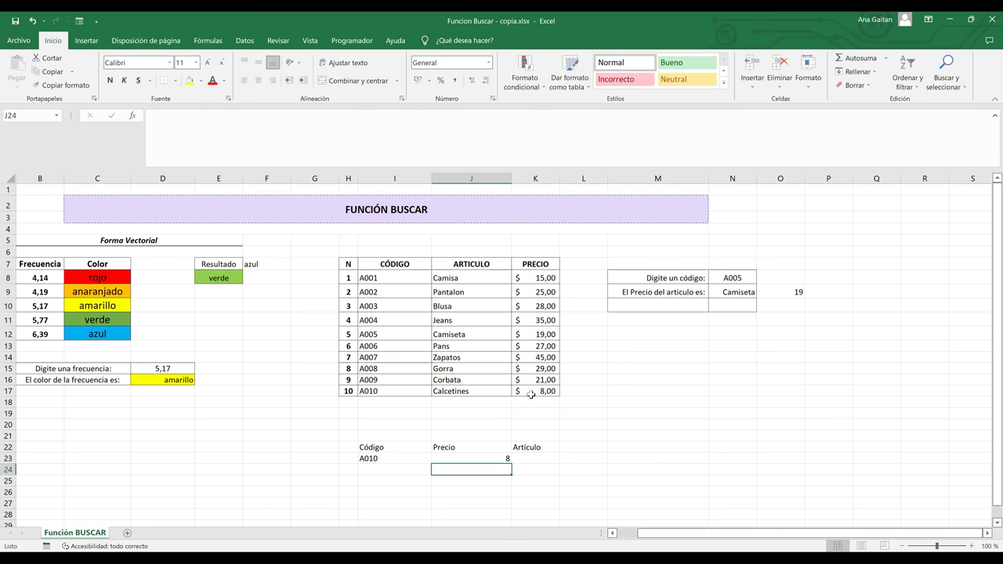
click(388, 391)
click(527, 392)
click(607, 405)
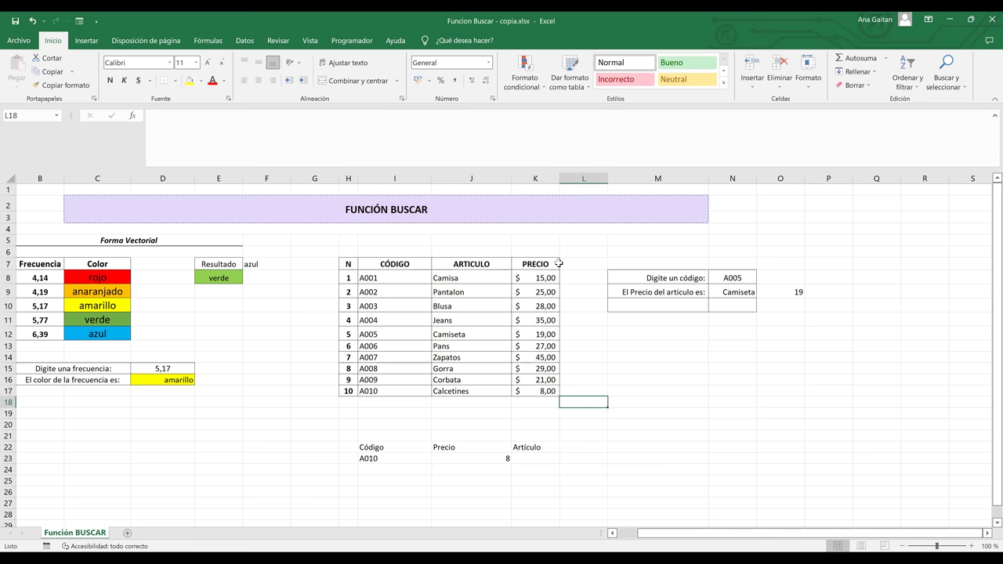
click(524, 463)
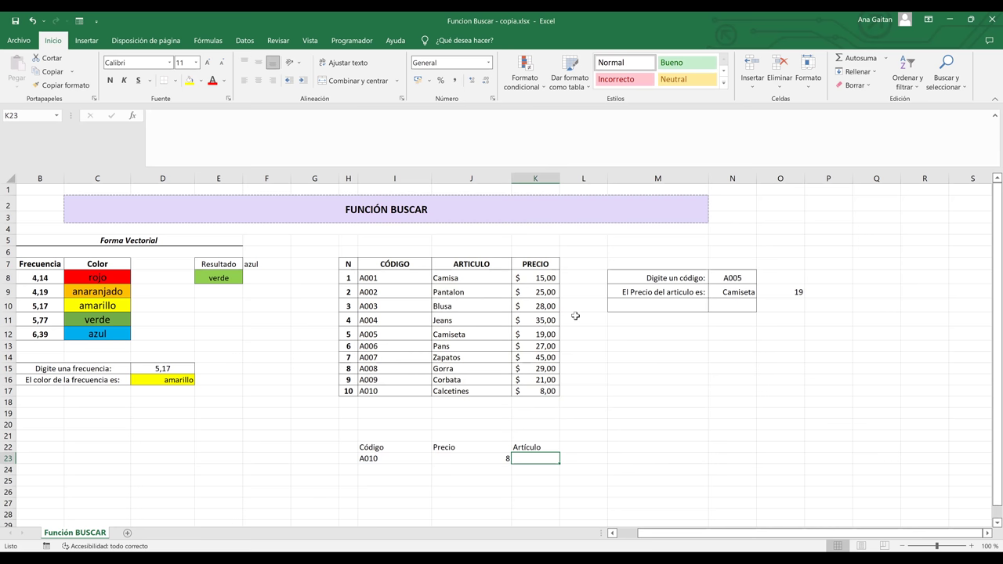
Add the header "Cantidad" in L7, beside the PRECIO column of the article table
click(578, 260)
text(Ca)
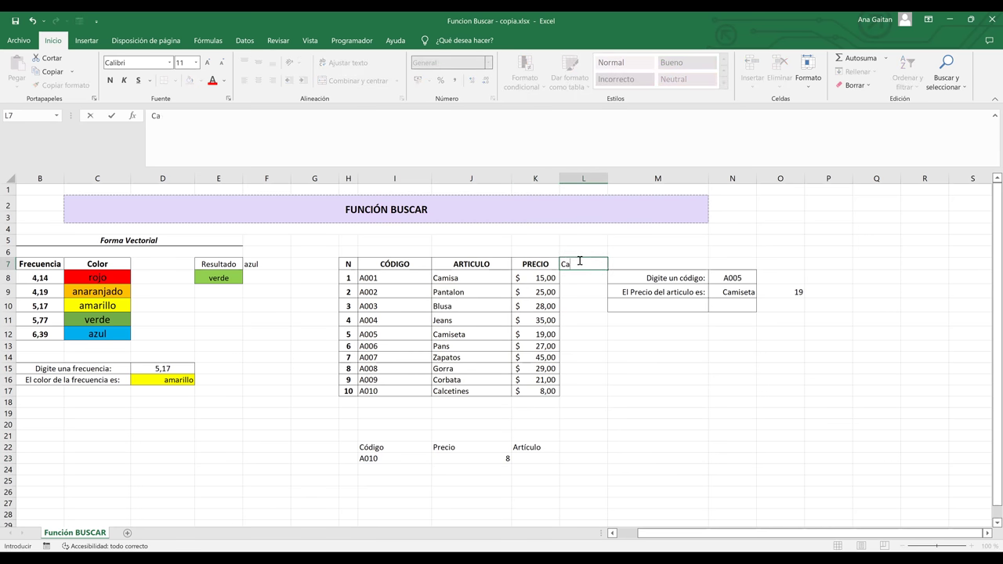
text(ntidad)
key(Return)
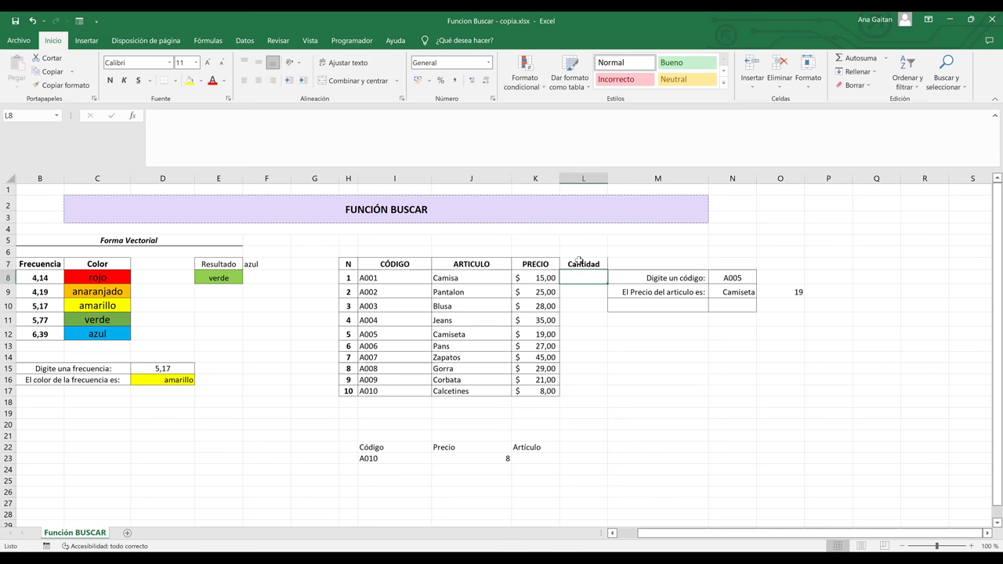
Fill the Cantidad column from L8 to L17 with 5, 7, 5, 7, 9, 2, 0, 1, 2 and 4
key(Return)
text(5)
key(Return)
key(Up)
key(Up)
text(5)
text(7)
key(Return)
text(5)
key(Return)
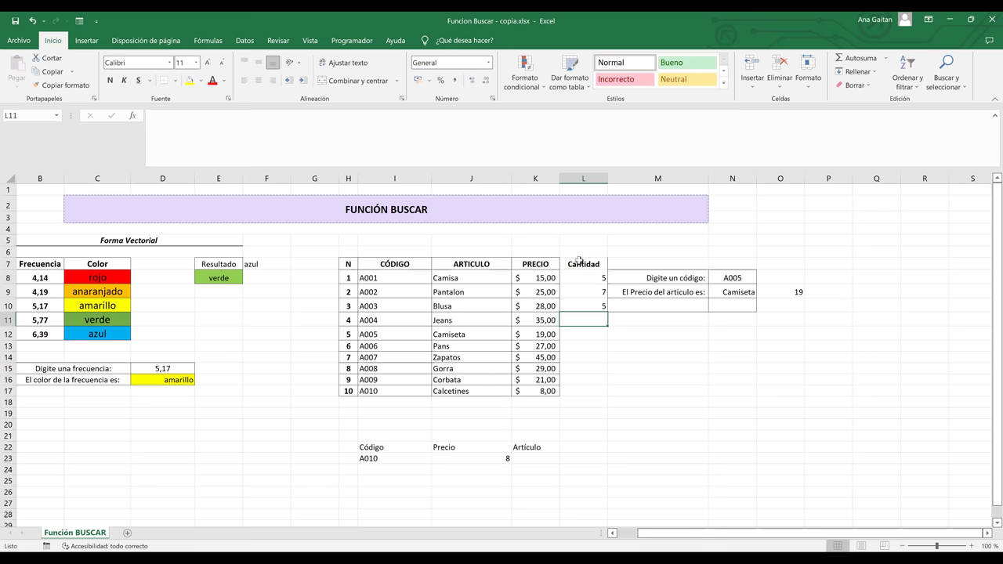
text(7)
key(Return)
text(9)
key(Return)
text(2)
key(Return)
text(0)
key(Return)
text(1)
key(Return)
text(2)
key(Return)
text(4)
key(Return)
key(Down)
key(Down)
key(Down)
key(Down)
key(Down)
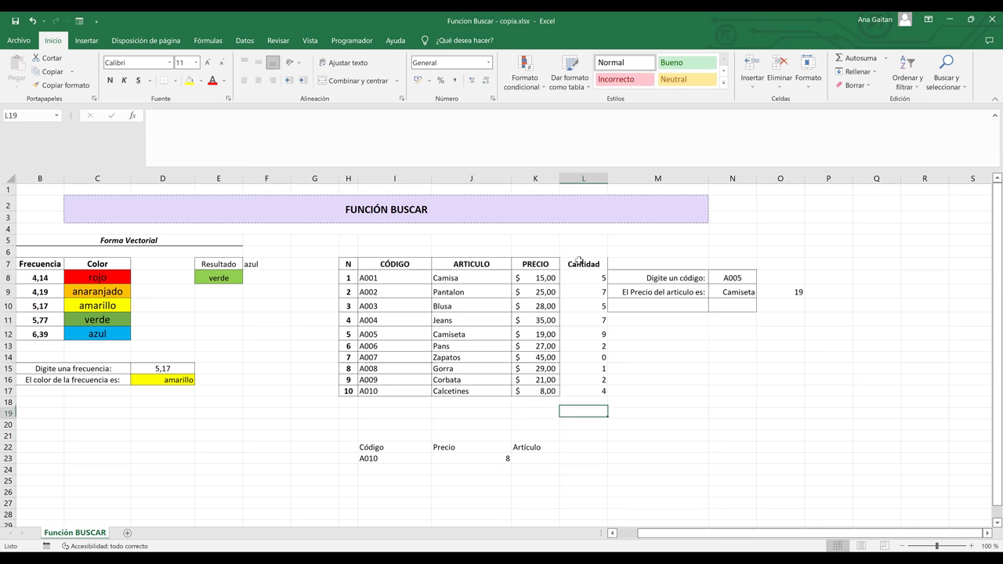
key(Left)
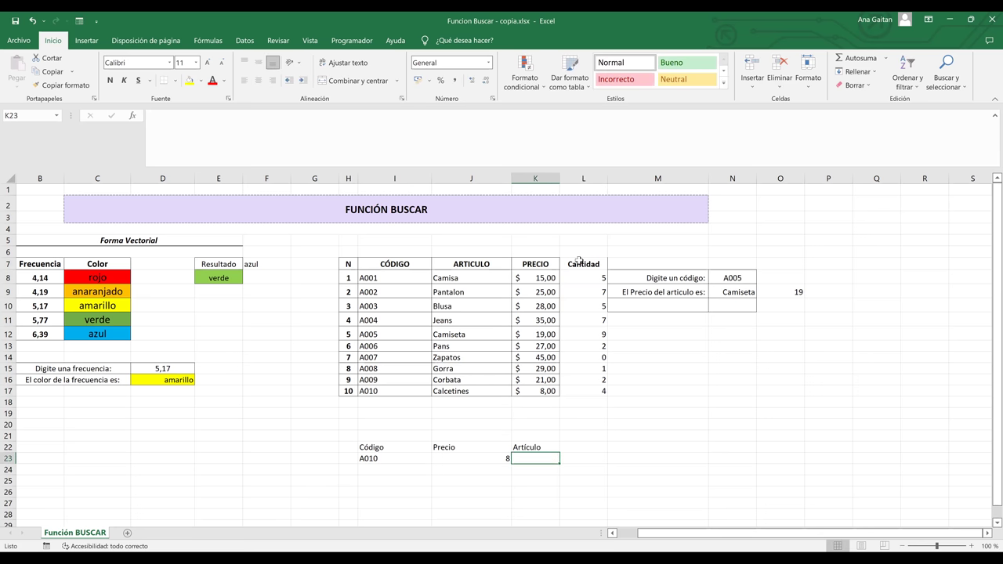
key(Left)
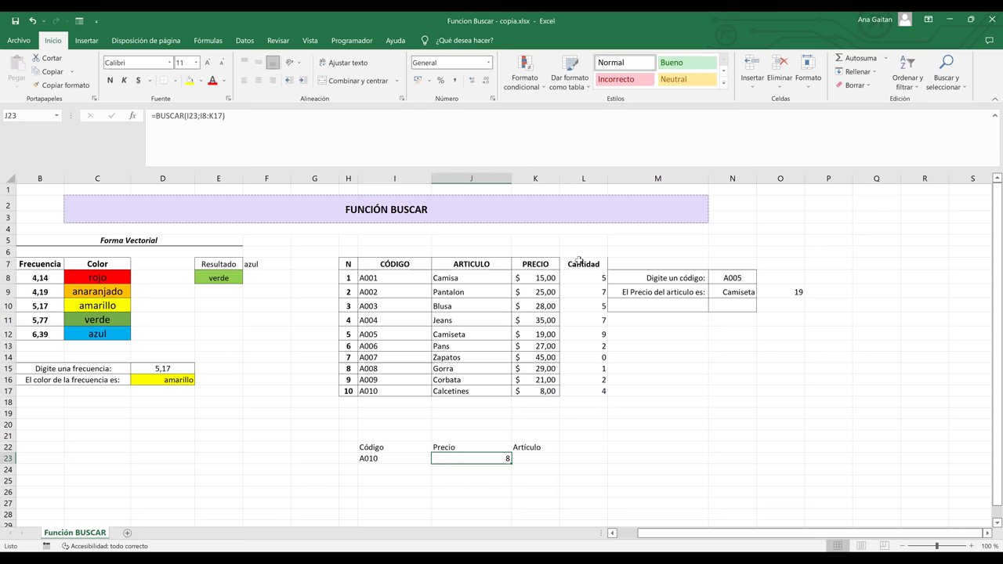
click(398, 445)
drag(480, 453, 598, 460)
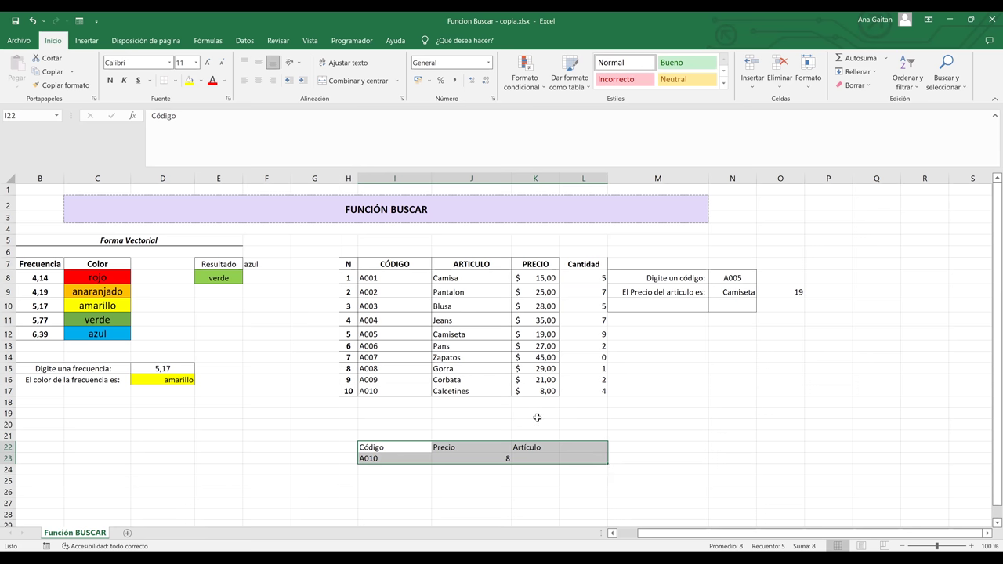
click(557, 458)
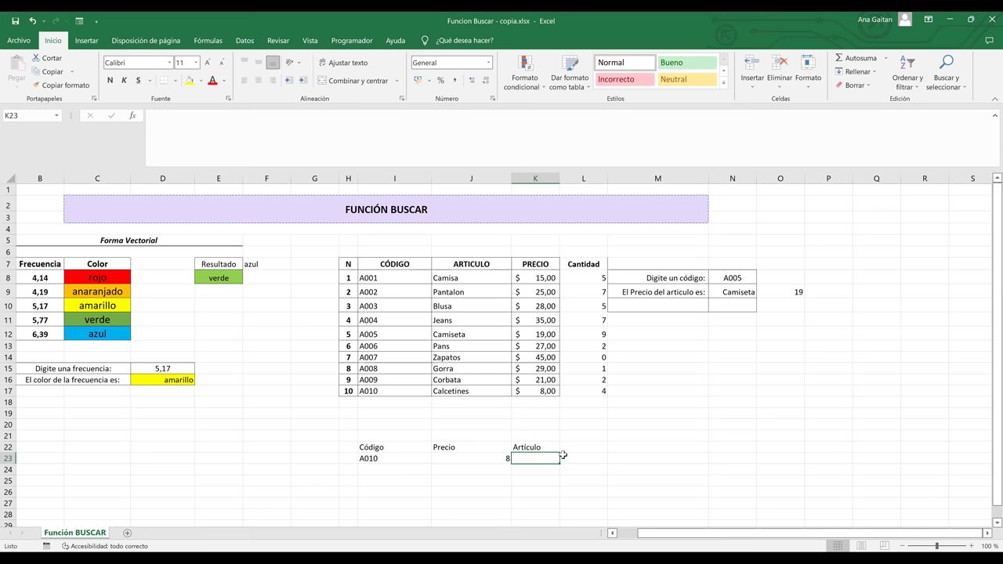
Change the K22 header to "Articulos" and add the header "Cantidad" in L22
click(550, 443)
key(BackSpace)
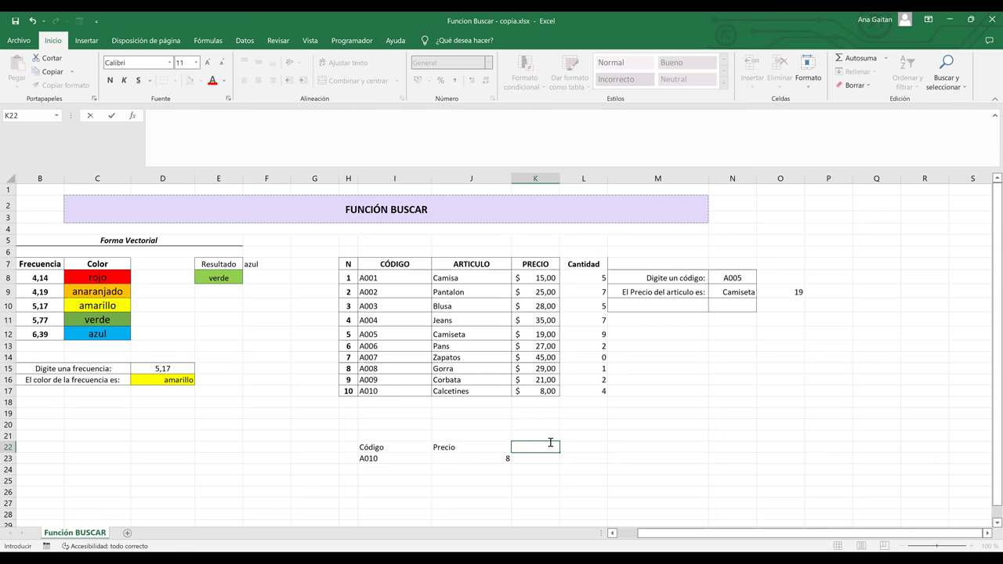
text(Articulo)
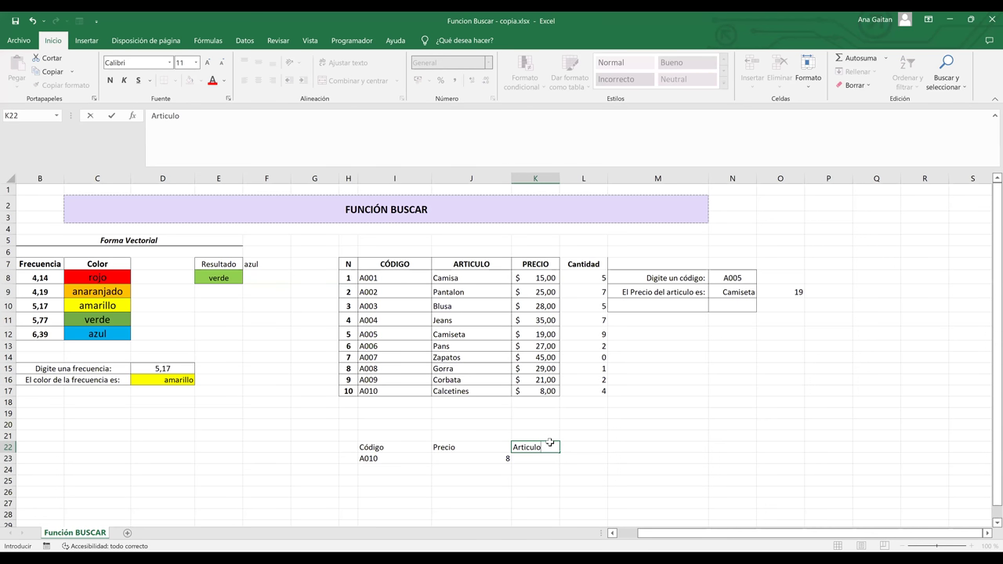
text(s)
key(Tab)
text(Cantidad)
key(Return)
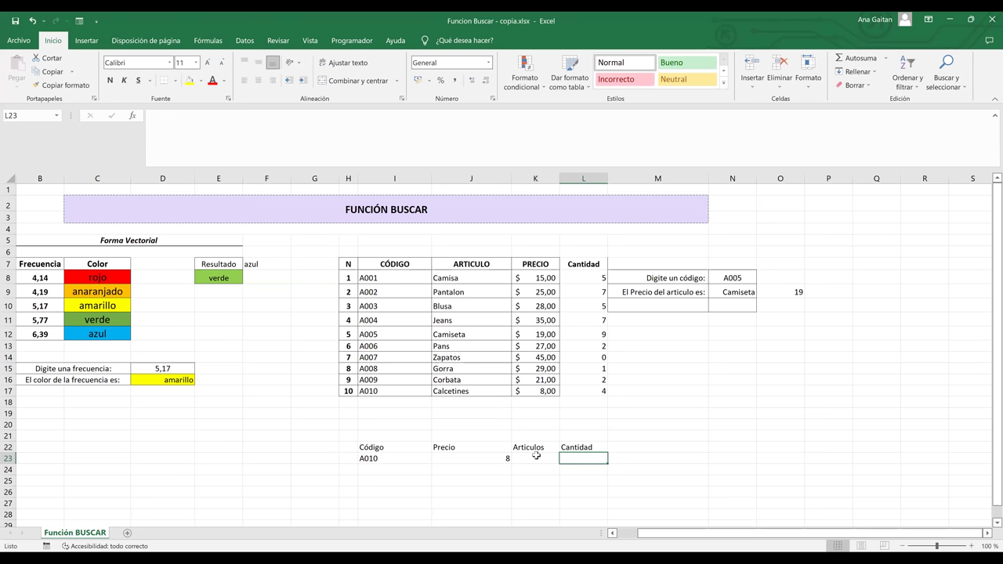
Start a BUSCAR formula in K23 with I23 as the lookup value
click(536, 458)
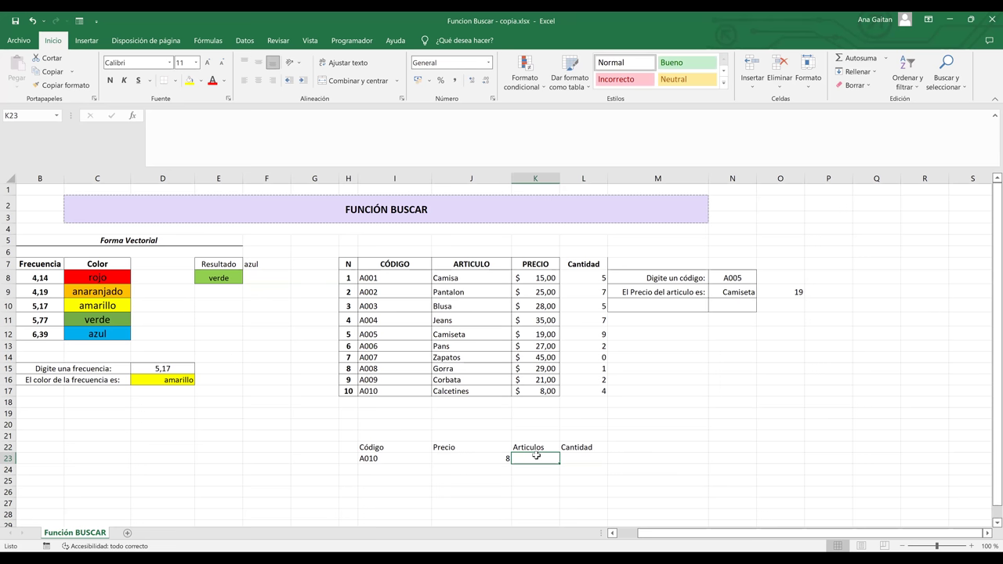
text(=)
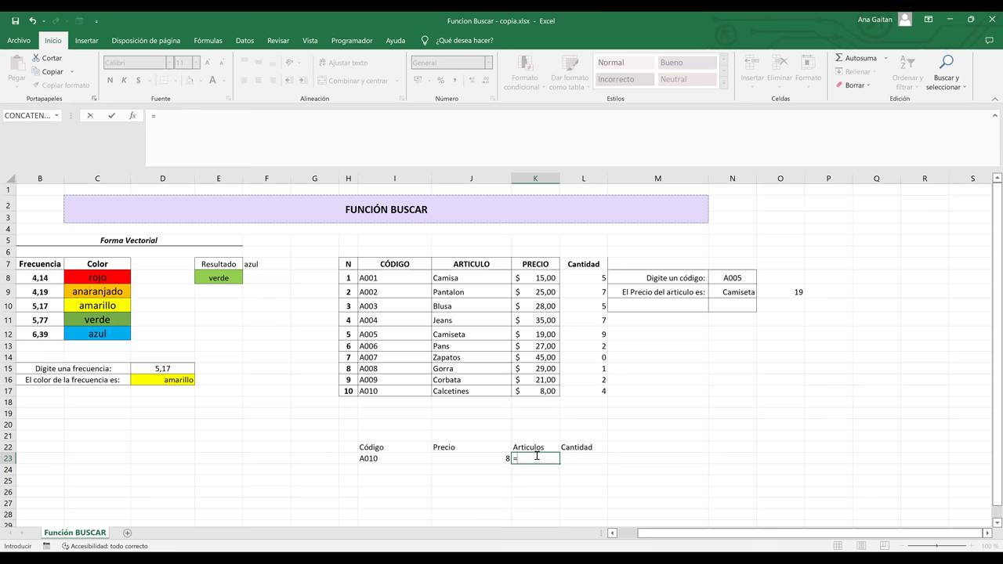
text(bus)
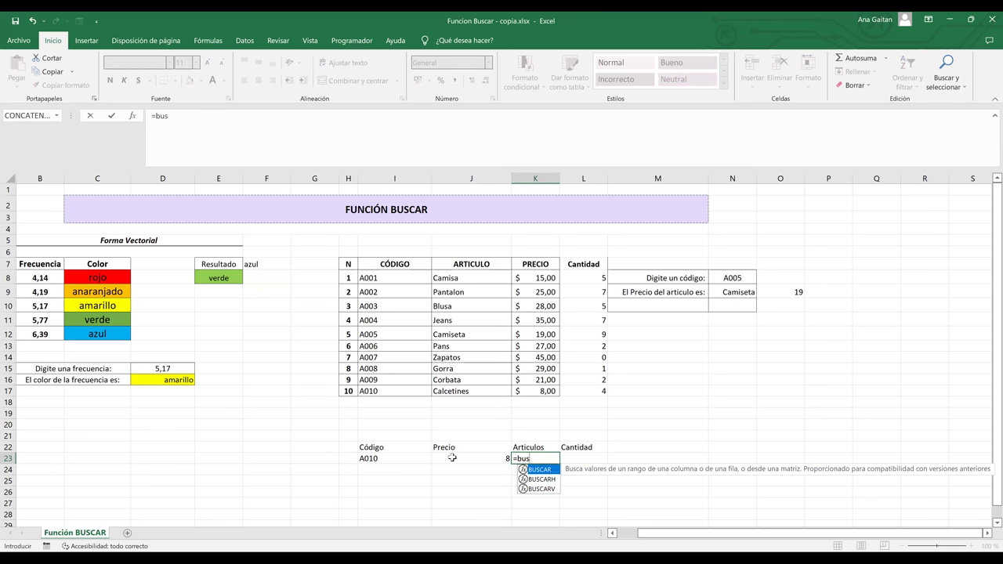
key(Tab)
click(400, 459)
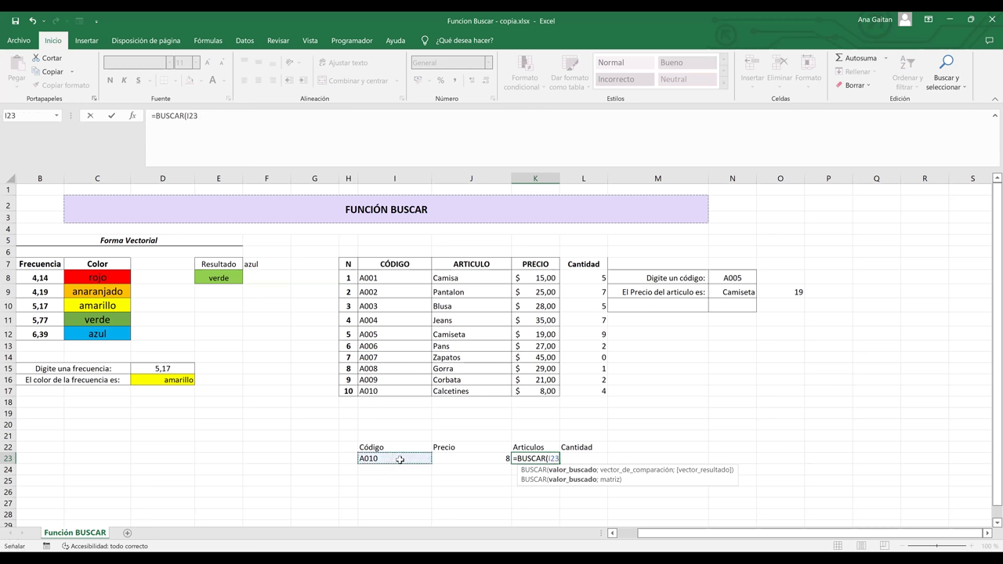
text(;)
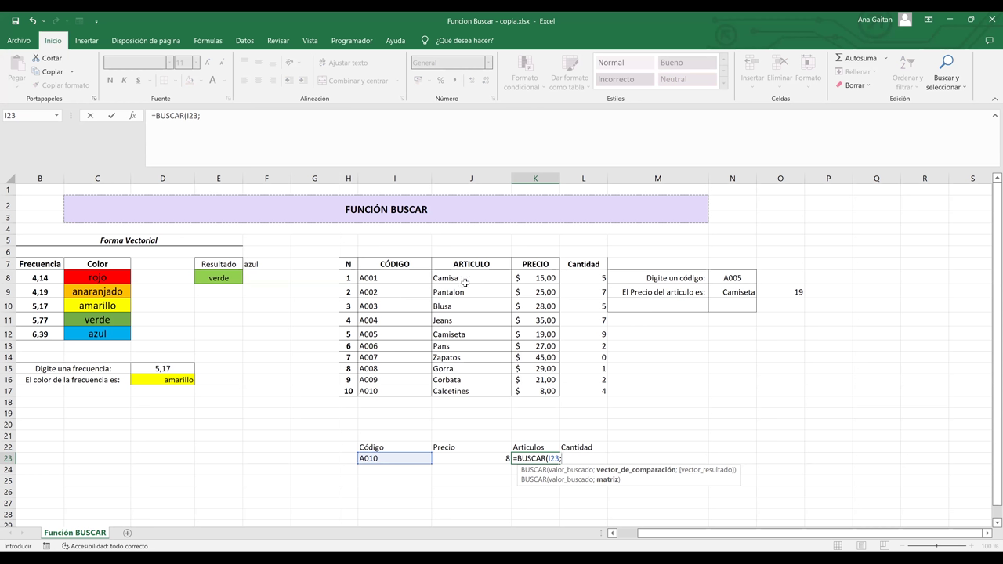
click(542, 279)
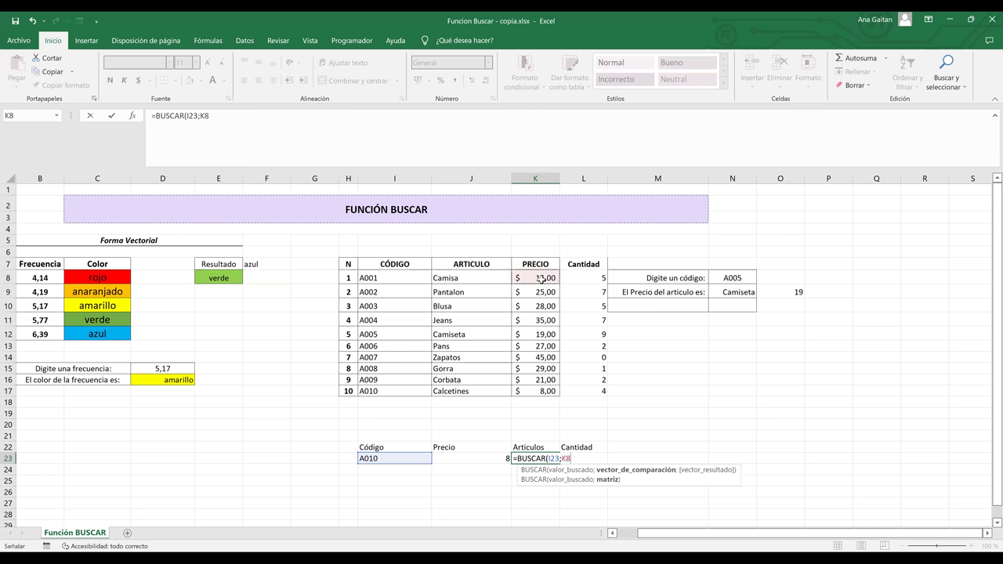
shift+click(540, 390)
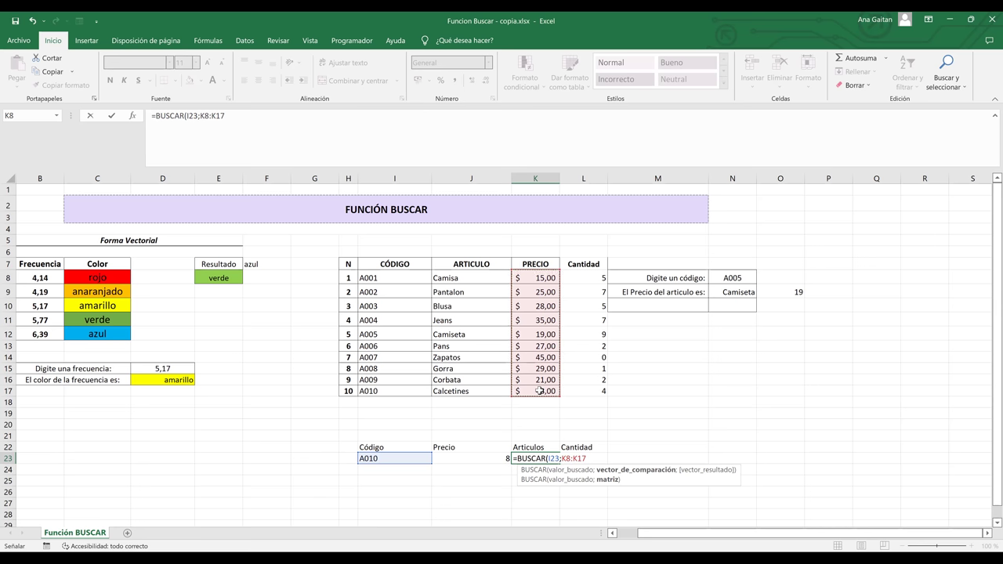
text())
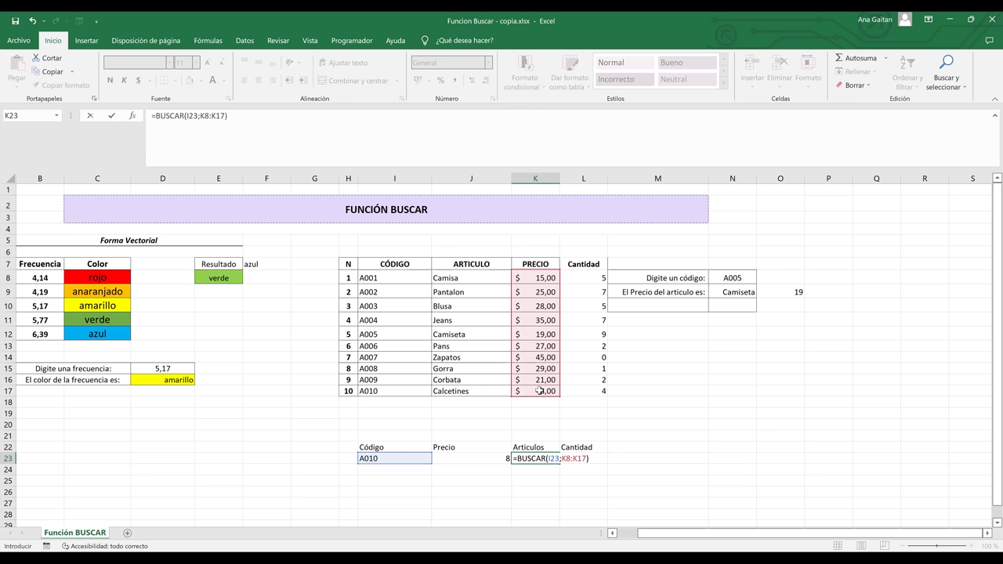
key(BackSpace)
key(BackSpace)
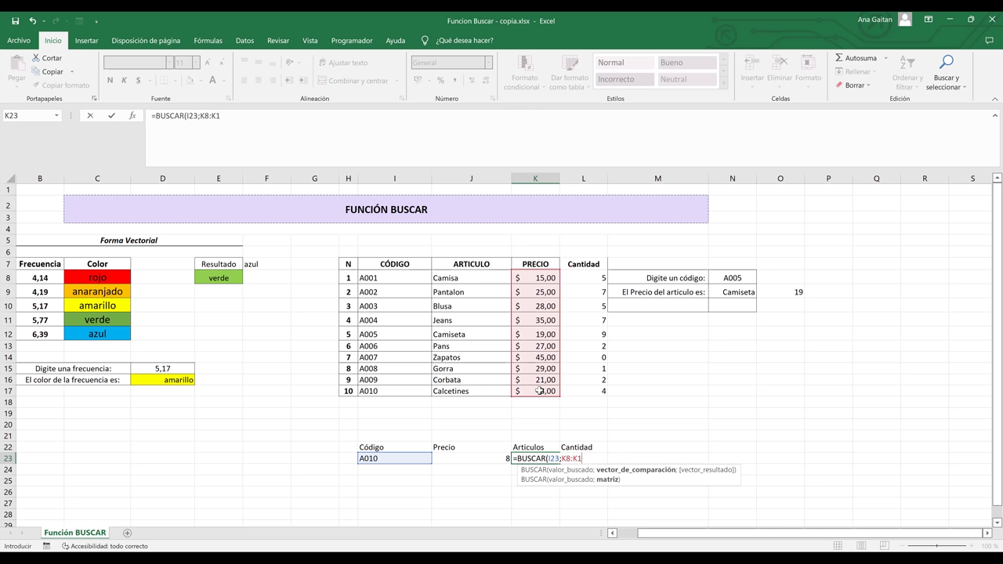
key(BackSpace)
key(BackSpace)
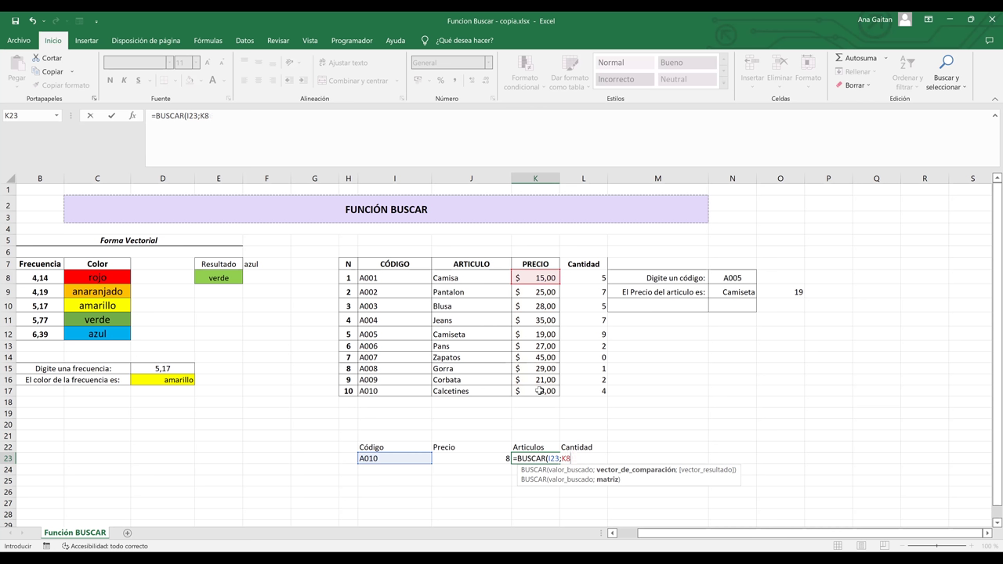
key(BackSpace)
key(BackSpace)
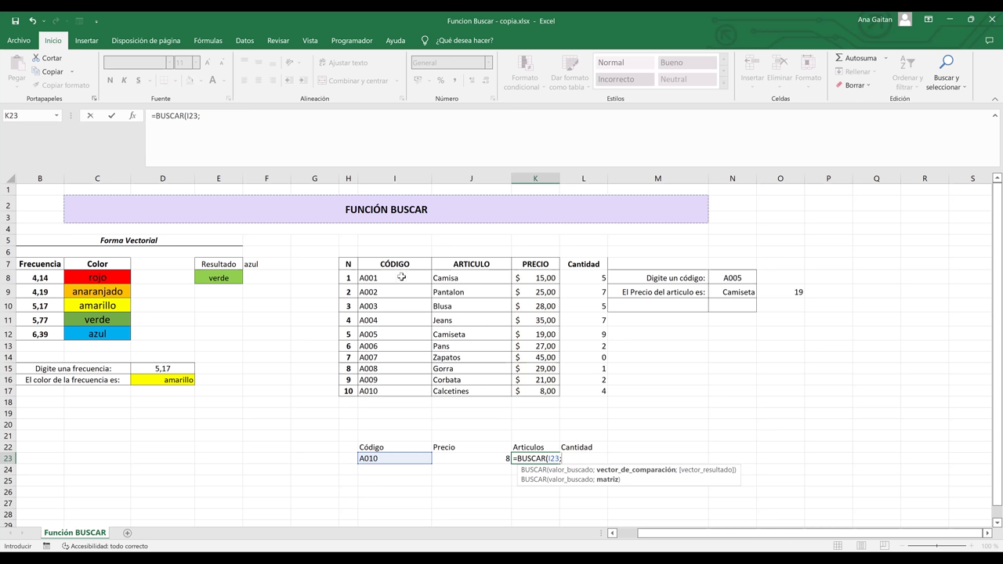
Complete the BUSCAR formula in K23 with I8:I17 as the comparison vector and K8:K17 as the result vector
drag(401, 277, 390, 390)
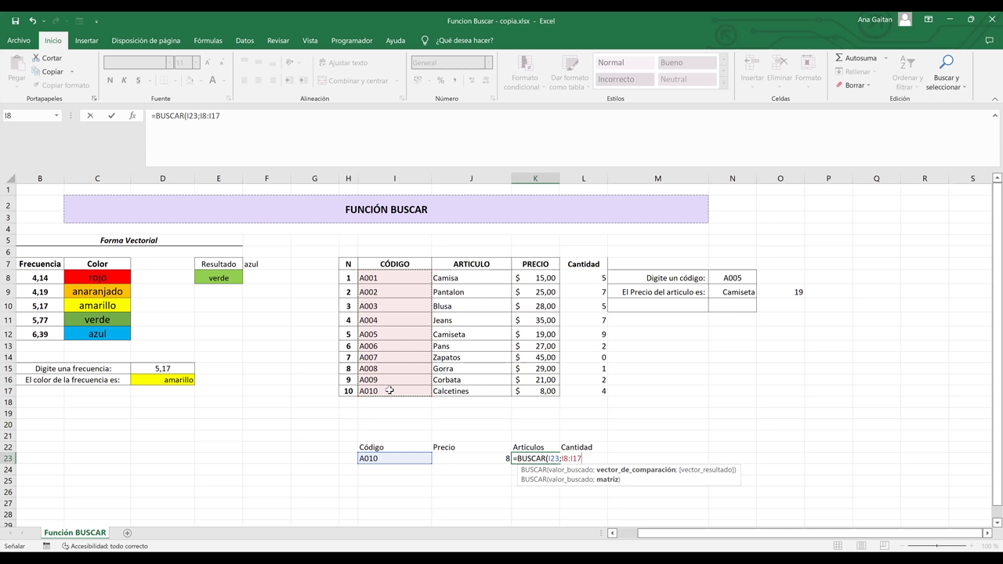
text(;)
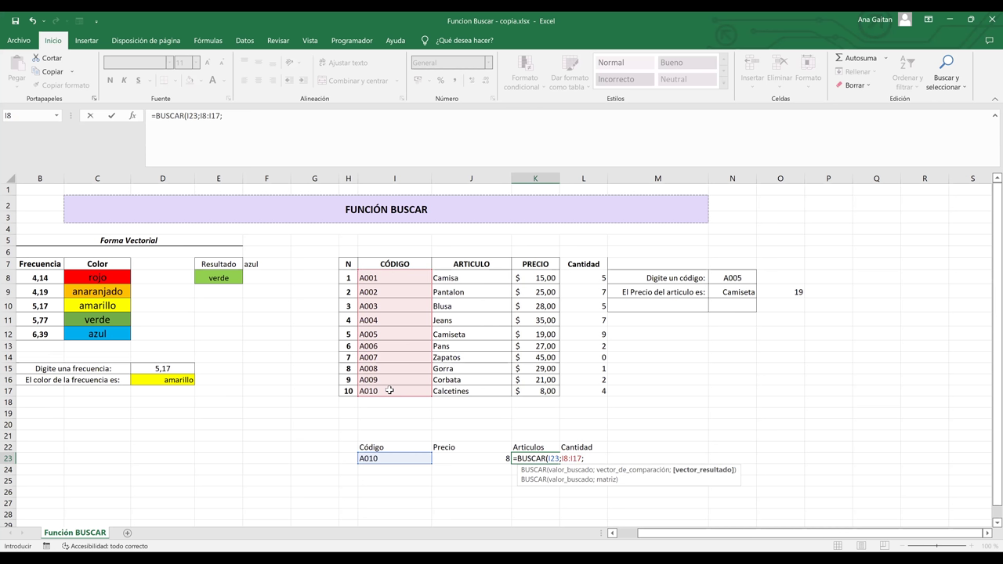
click(534, 280)
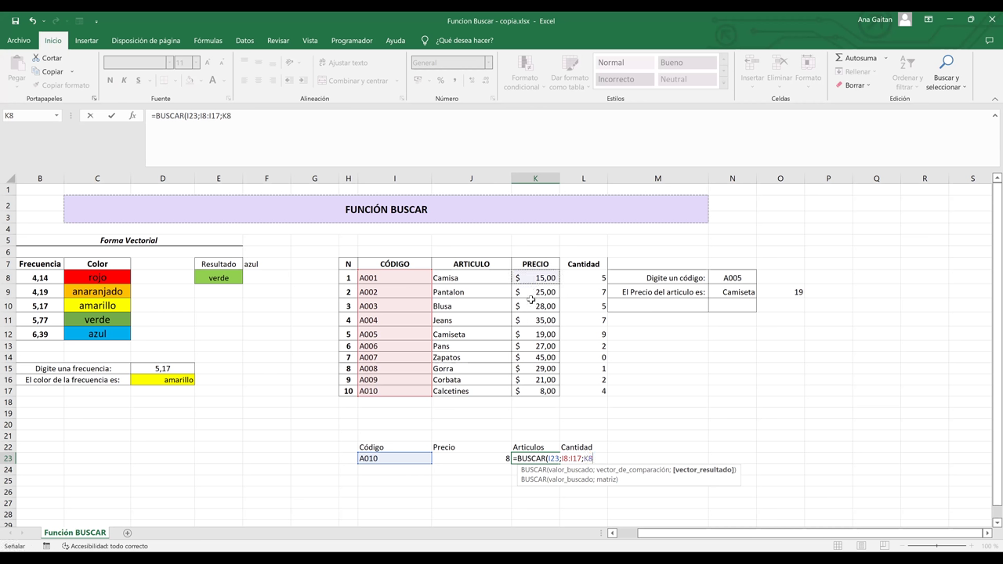
shift+click(525, 392)
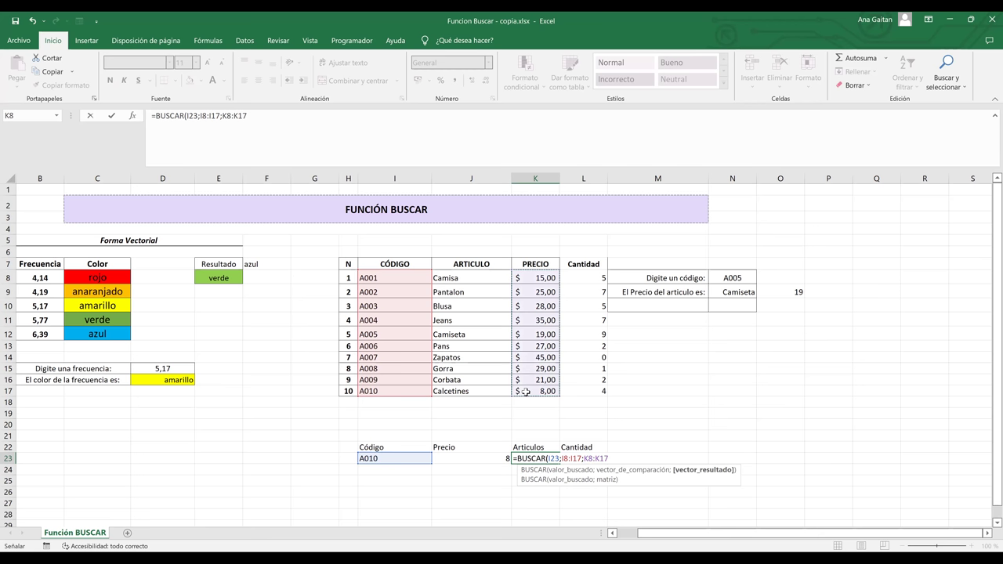
text())
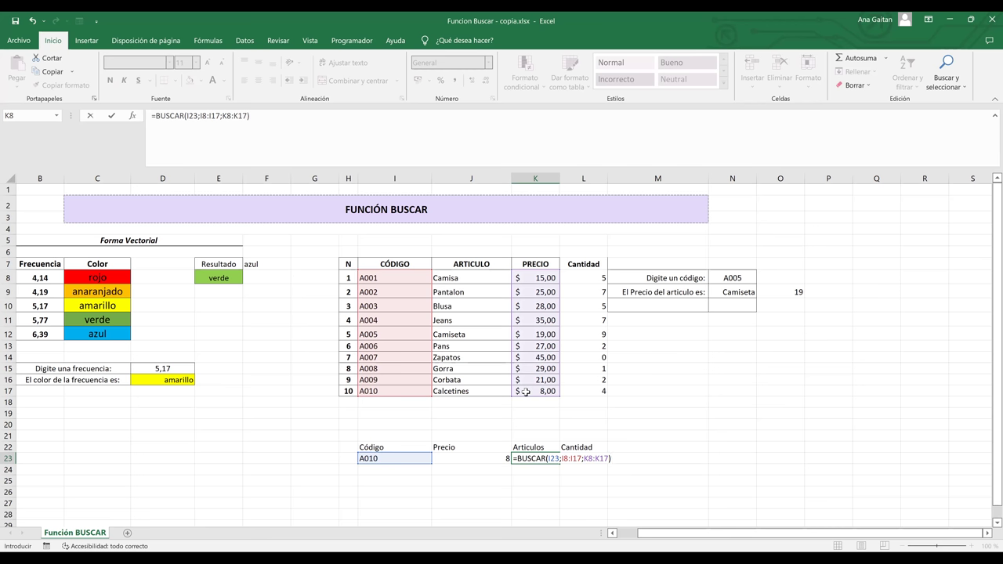
key(Return)
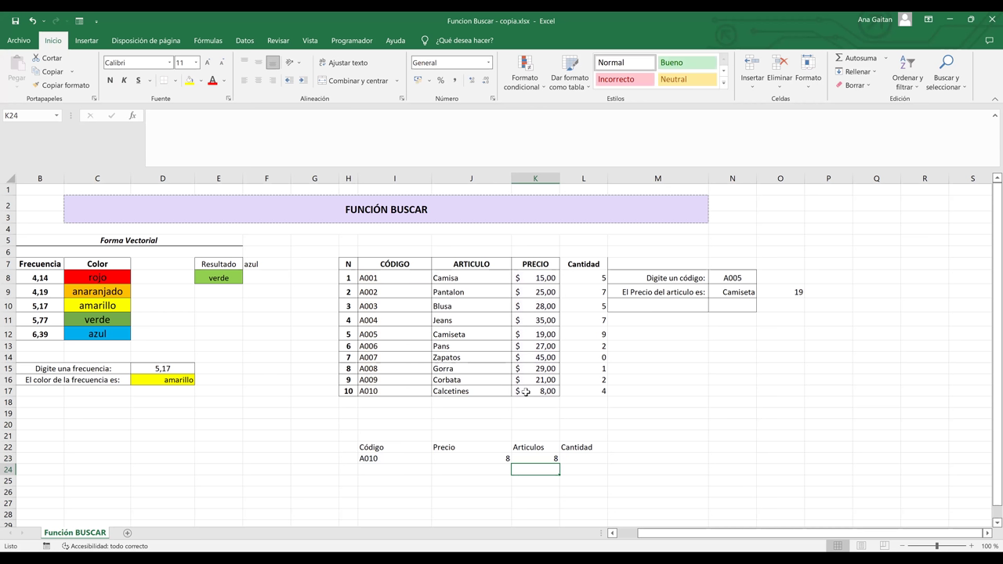
Compare the vector-form BUSCAR formula in K23 with the array-form formula in J23
click(545, 459)
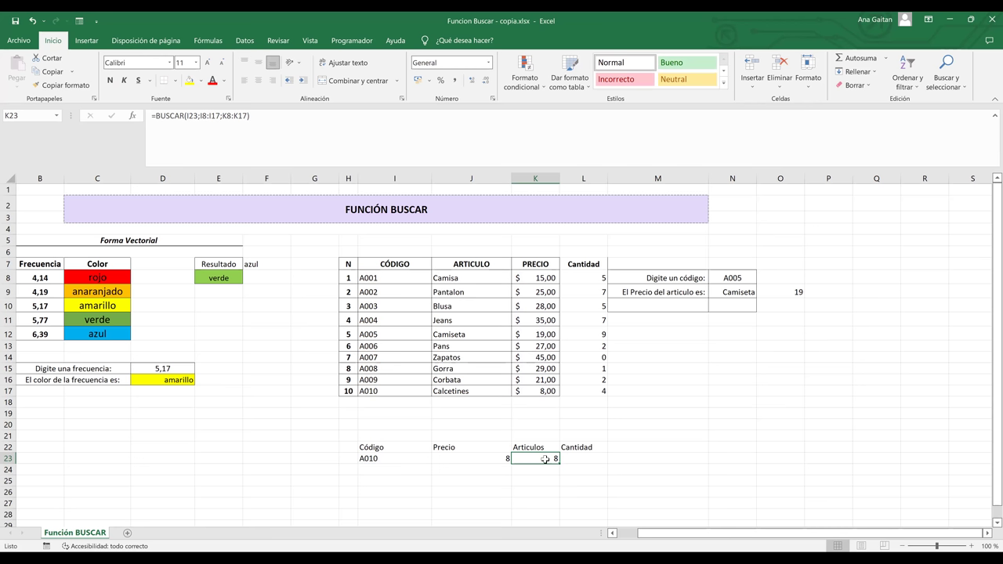
click(503, 460)
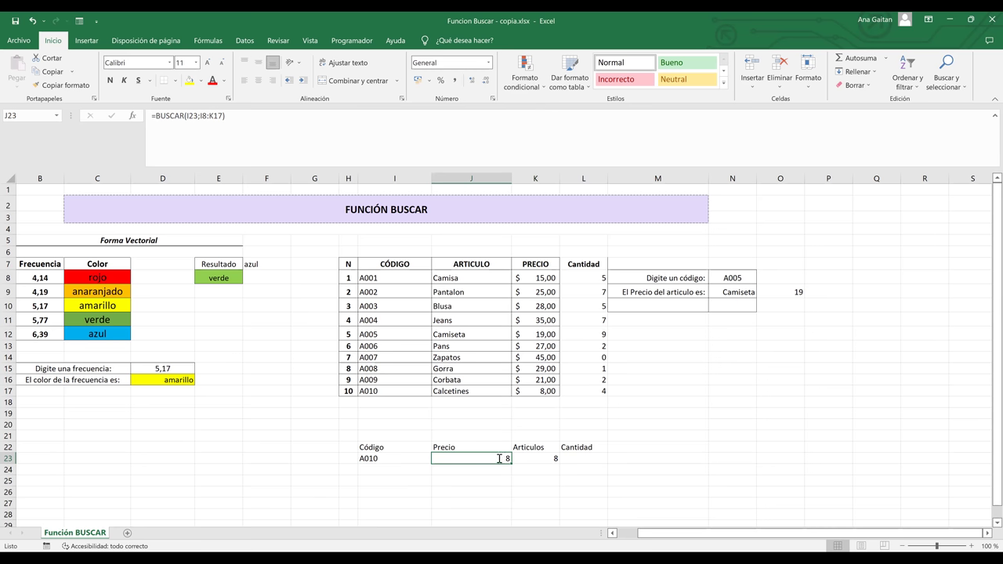
double_click(499, 459)
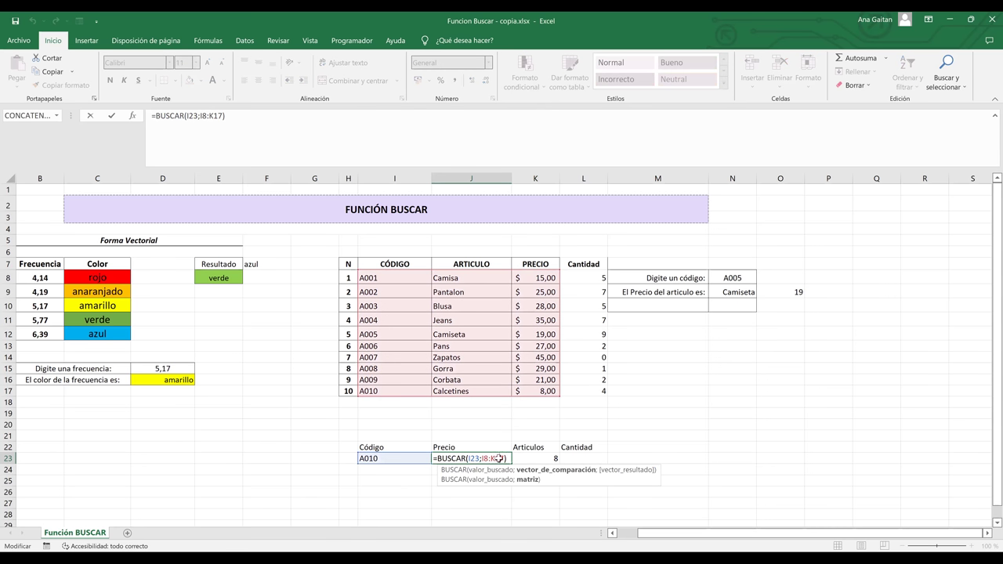
key(Escape)
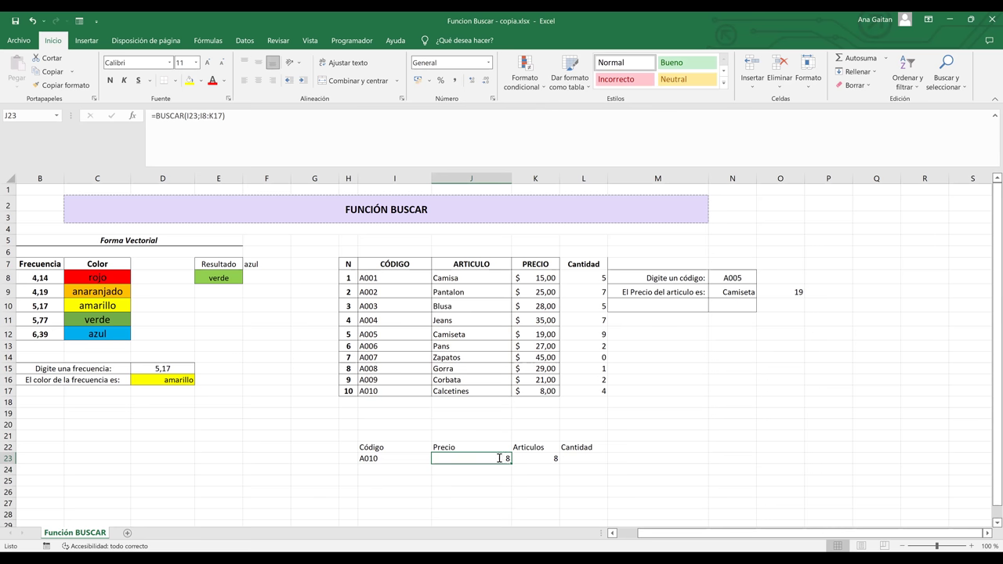
double_click(499, 458)
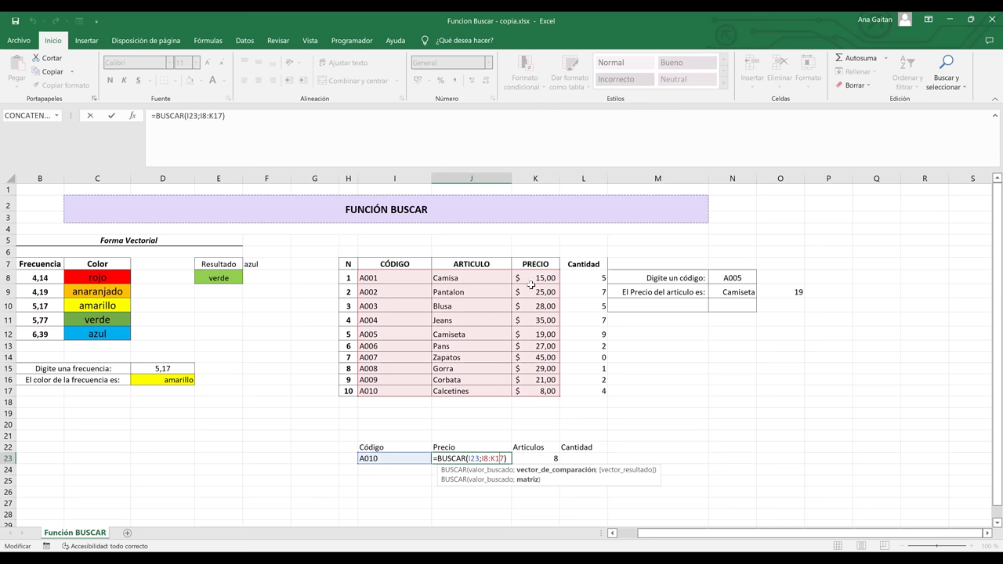
key(Return)
Change the K22 header to "Precio"
click(530, 447)
text(Precio)
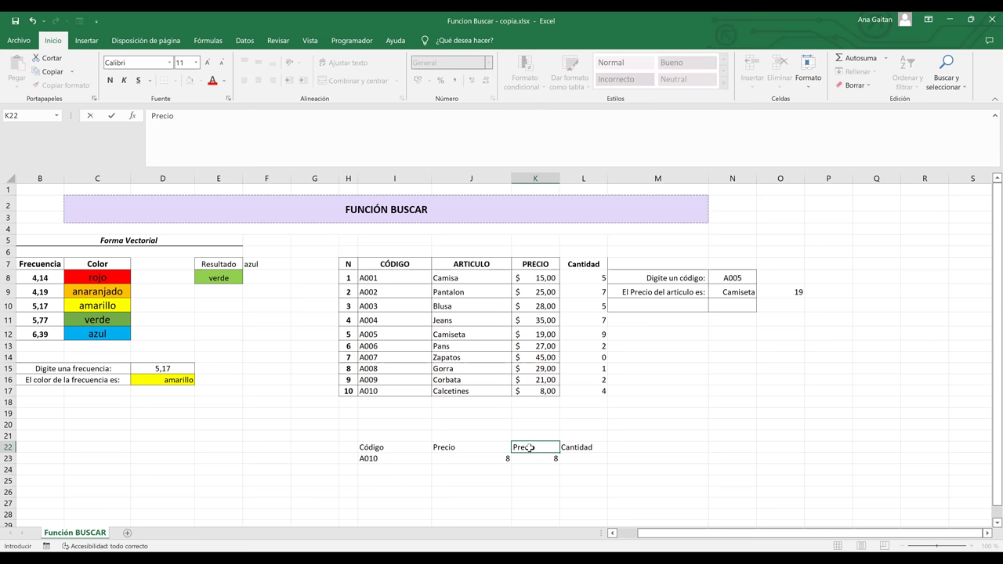
key(Return)
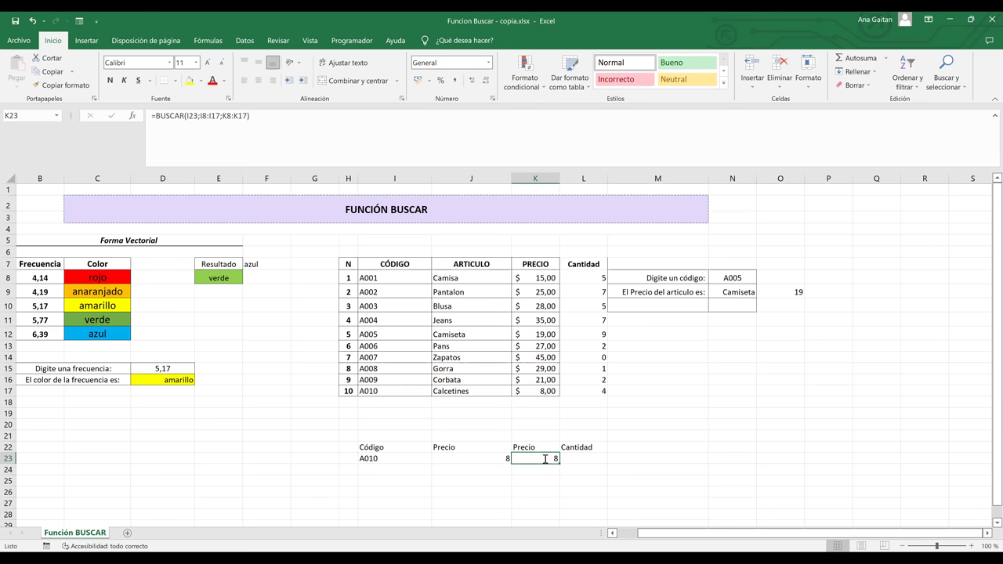
Examine the comparison and result ranges referenced by the BUSCAR formula in K23
double_click(546, 459)
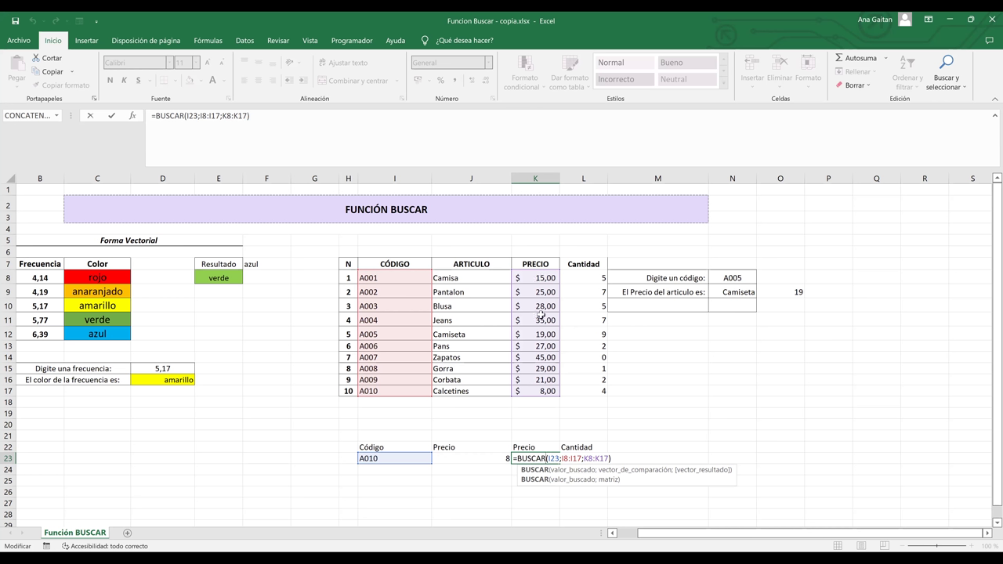
key(Return)
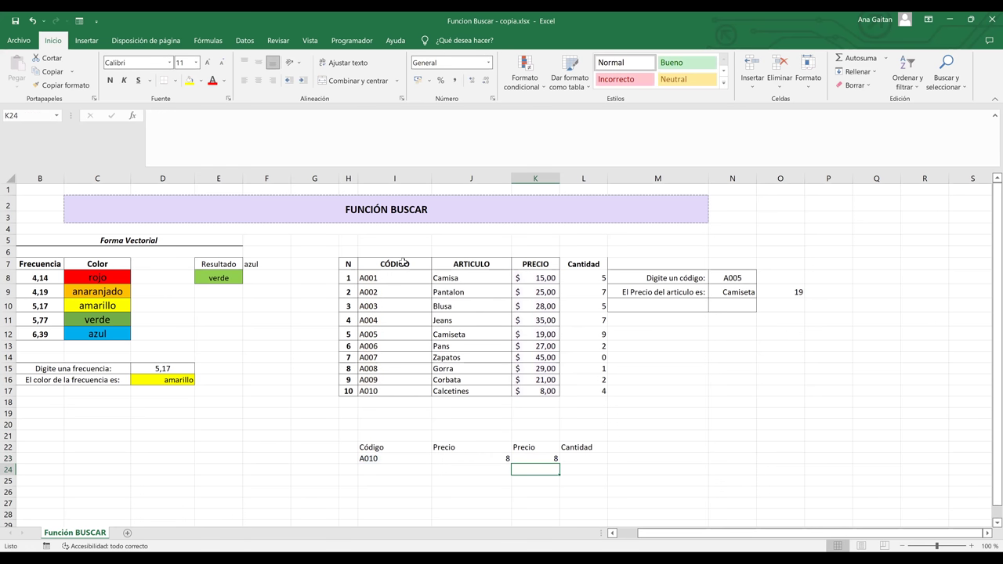
double_click(540, 456)
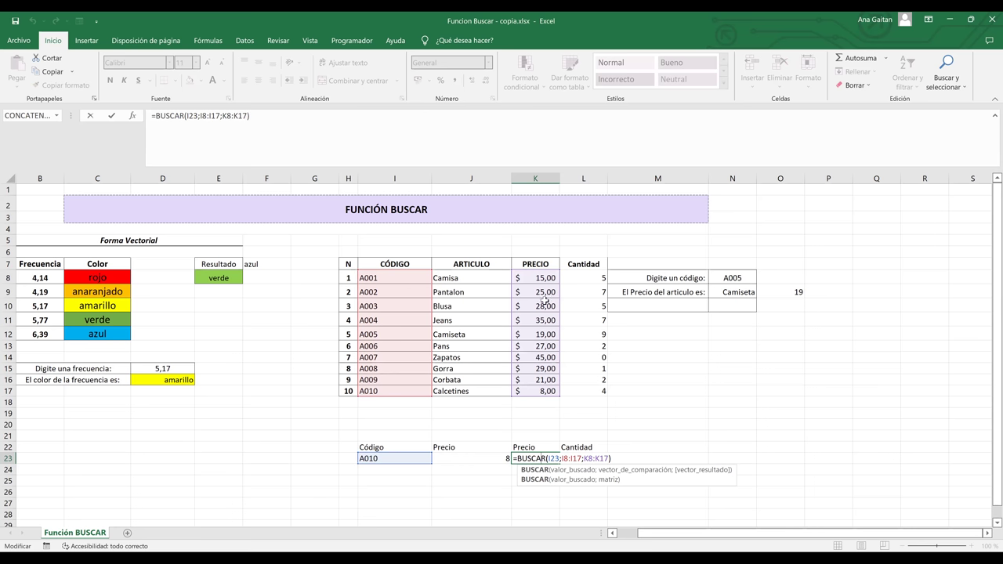
key(Return)
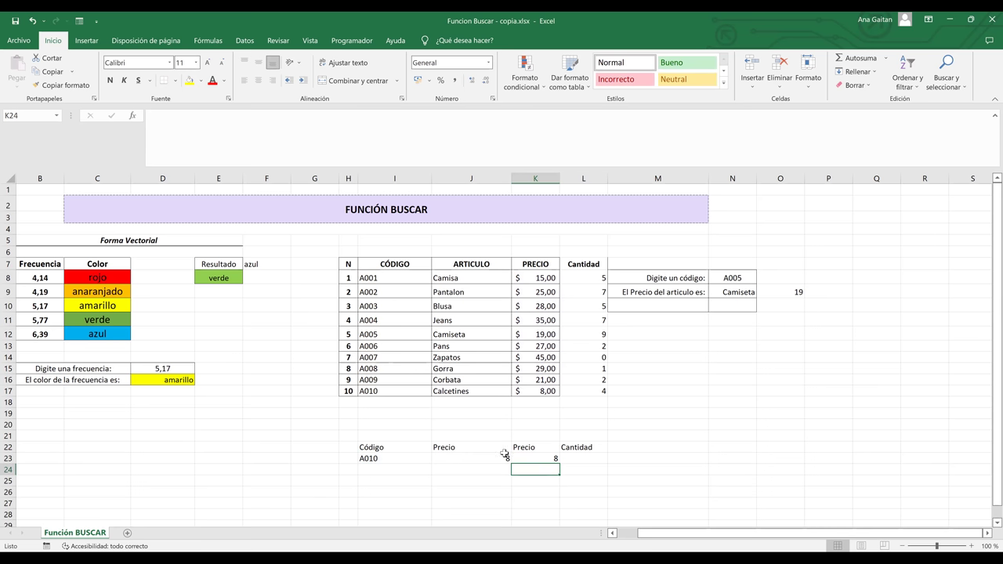
Change the K22 header to "Articulo" and clear the formula from K23
click(541, 448)
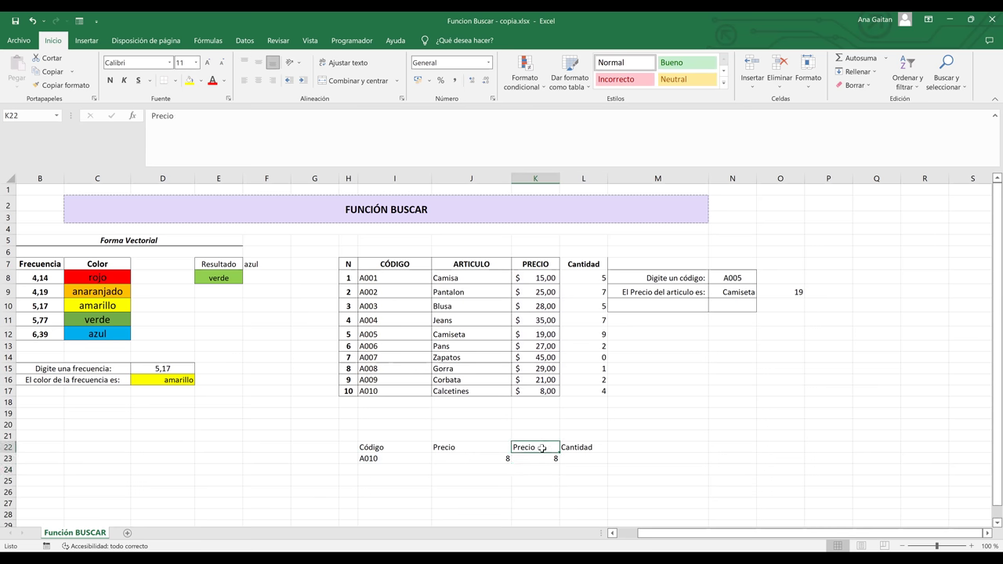
key(BackSpace)
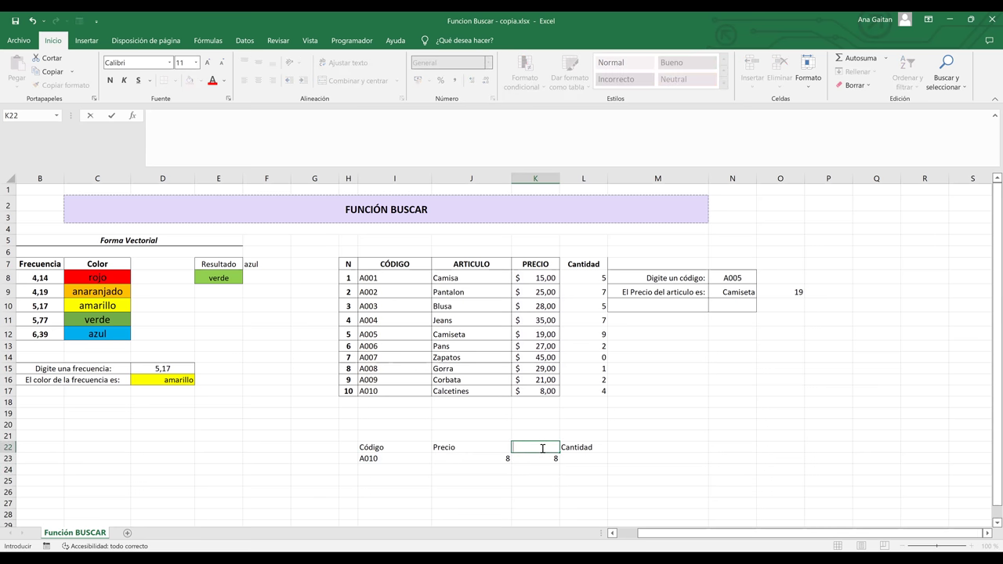
text(Articulo)
key(Return)
key(Delete)
key(Right)
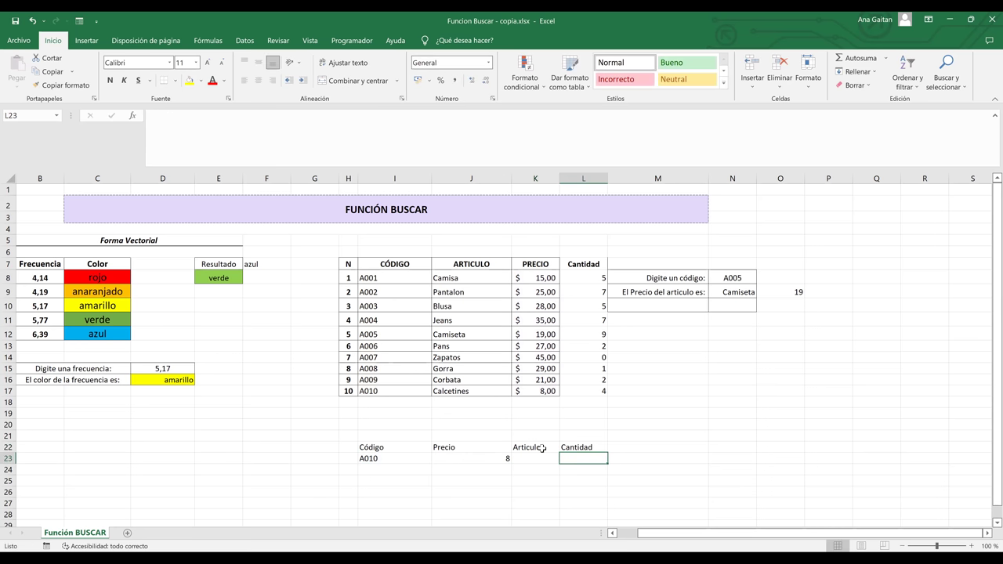
Start a new BUSCAR formula in the empty K23 with the code in I23 as the lookup value
click(541, 458)
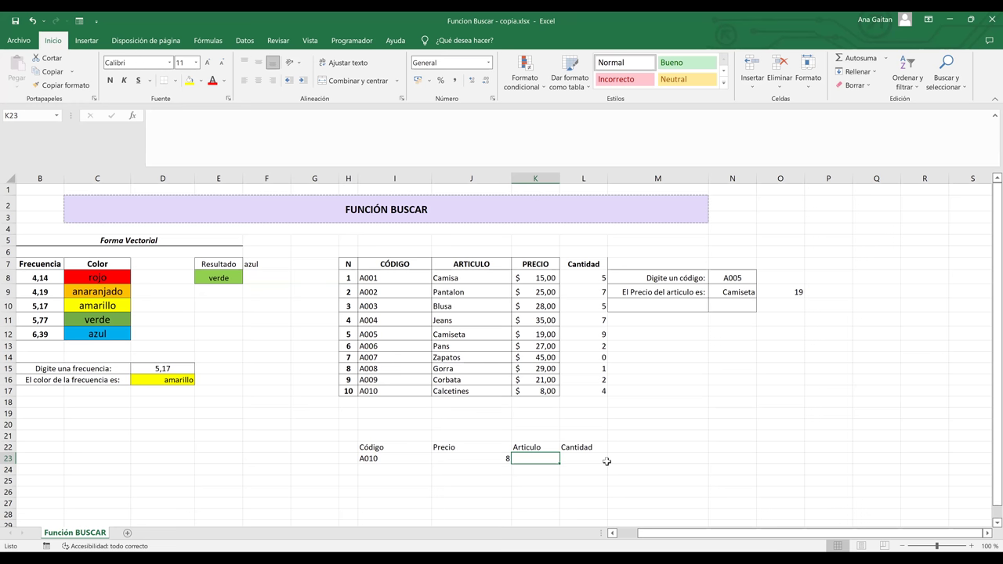
text(=)
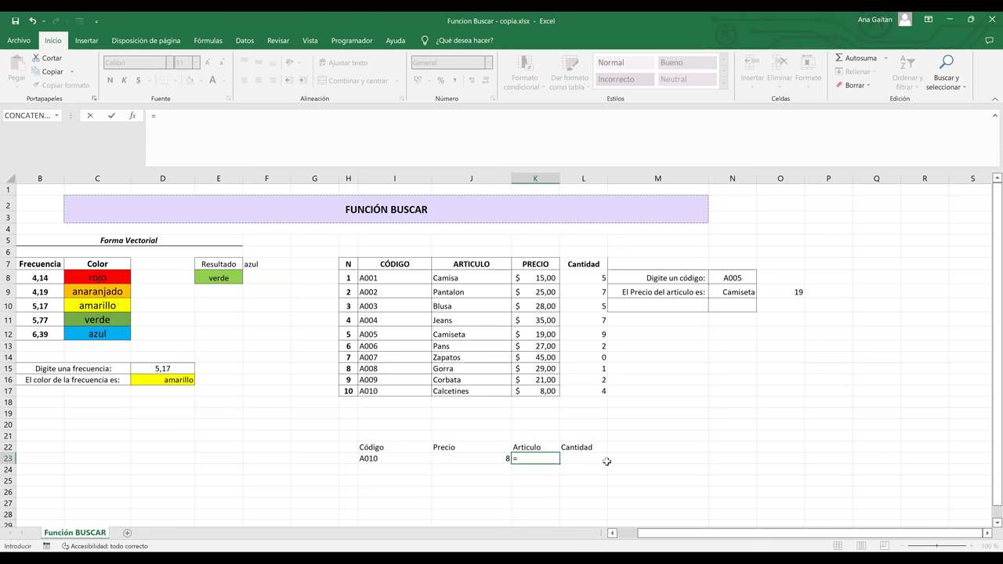
text(busca)
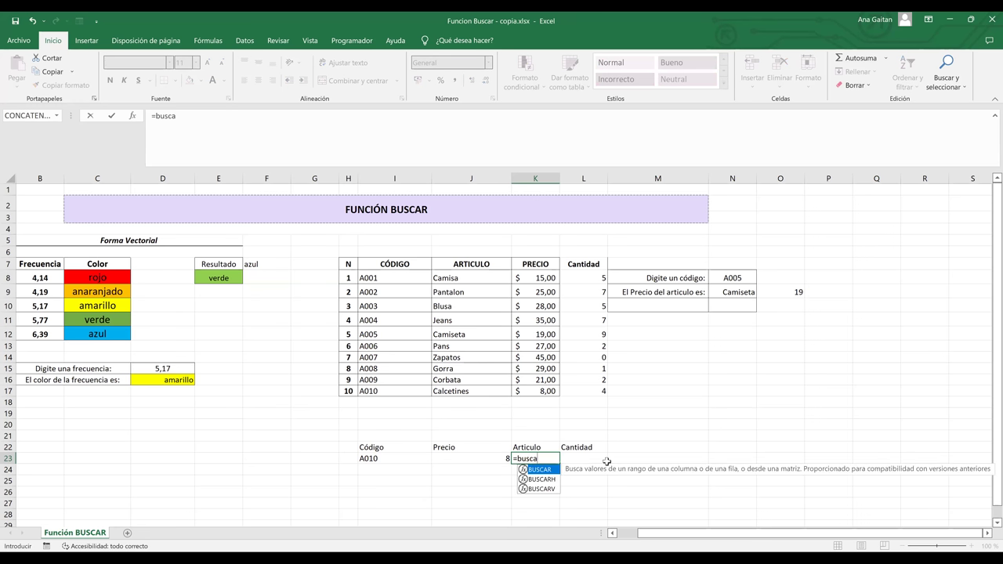
double_click(544, 471)
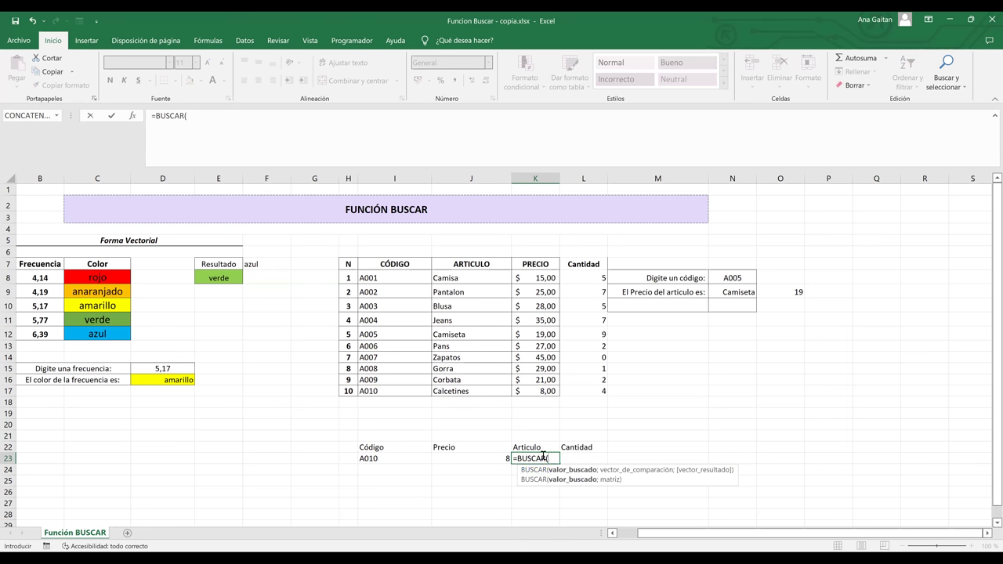
click(388, 459)
key(F8)
key(BackSpace)
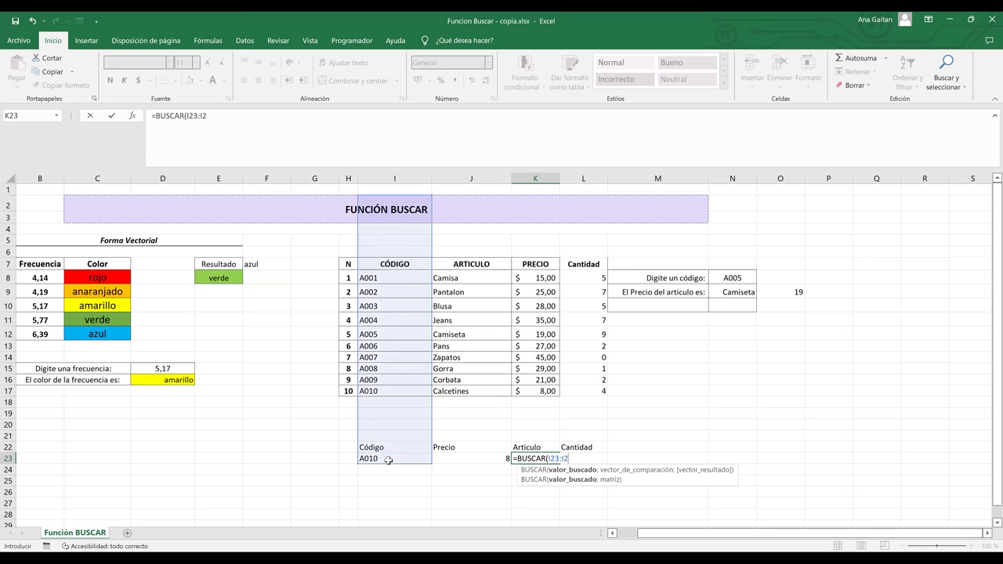
key(BackSpace)
key(BackSpace)
key(BackSpace)
text(;)
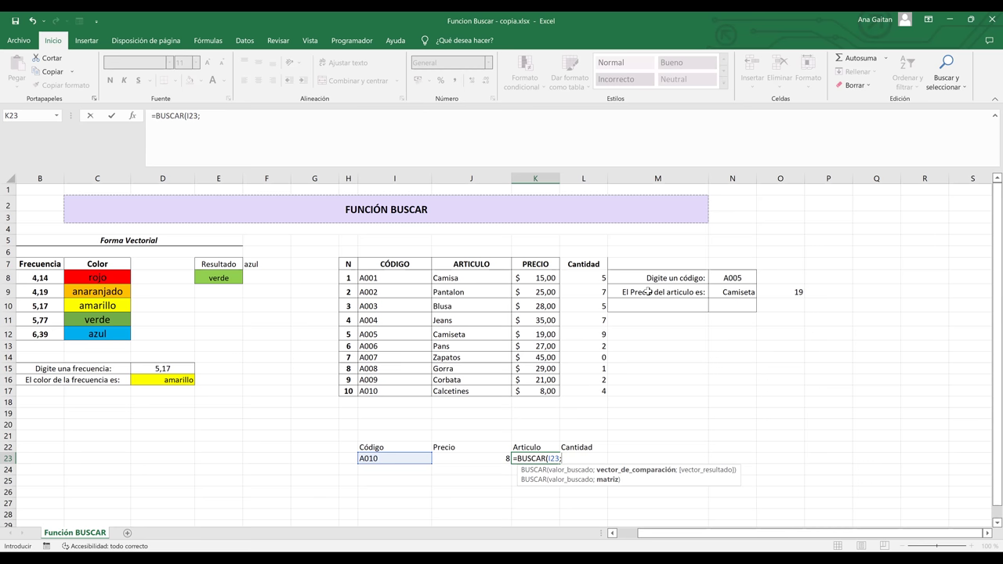
Complete the BUSCAR formula in K23 in array form with the range I8:J17, and compare its result with the A010 row
click(373, 278)
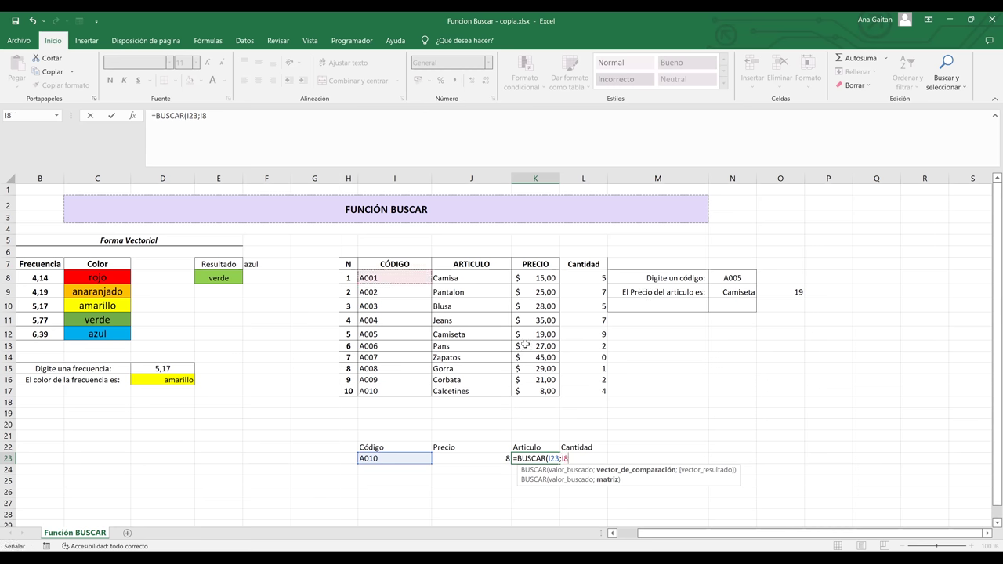
drag(526, 348, 509, 344)
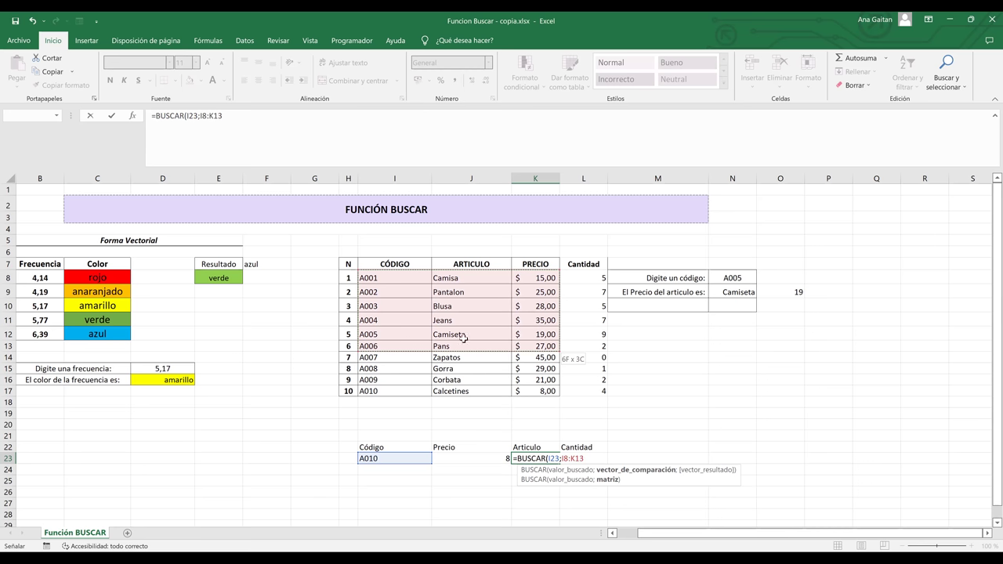
drag(409, 354, 396, 387)
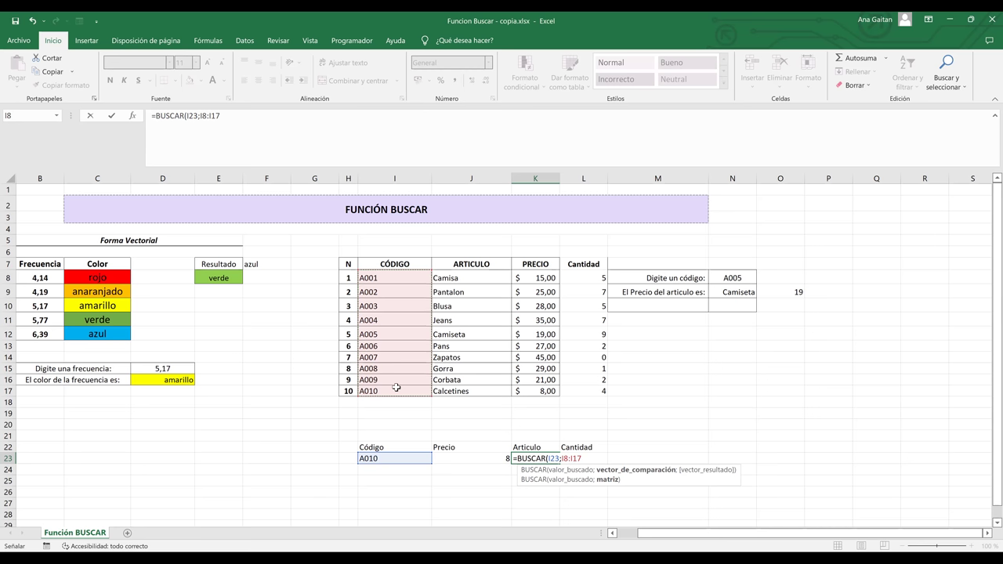
key(shift+Right)
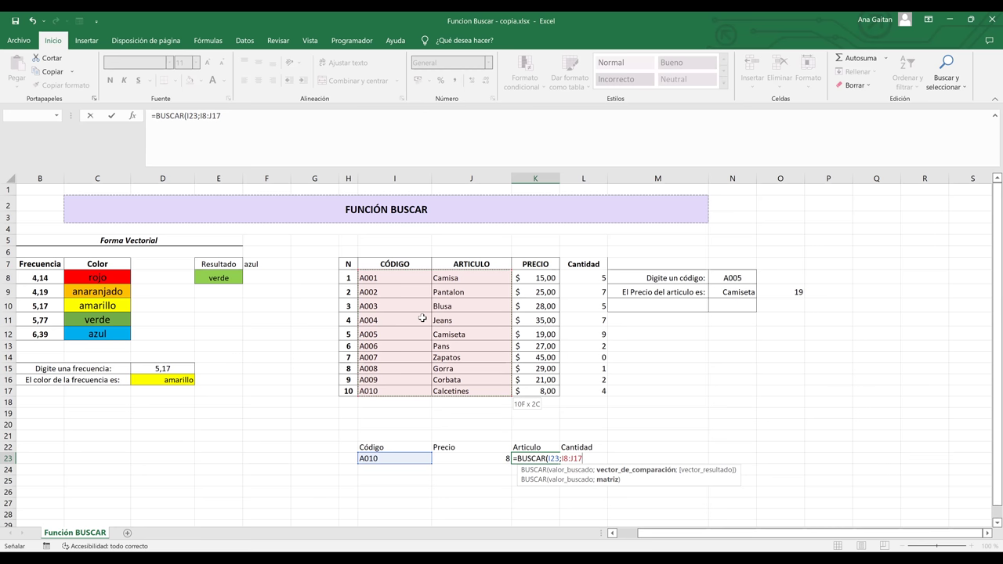
text())
key(Return)
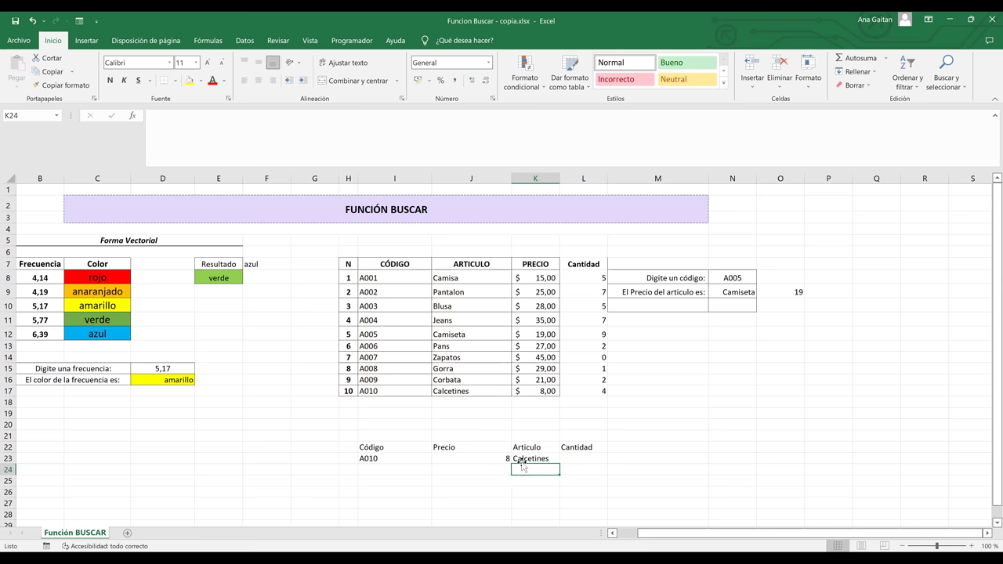
click(522, 459)
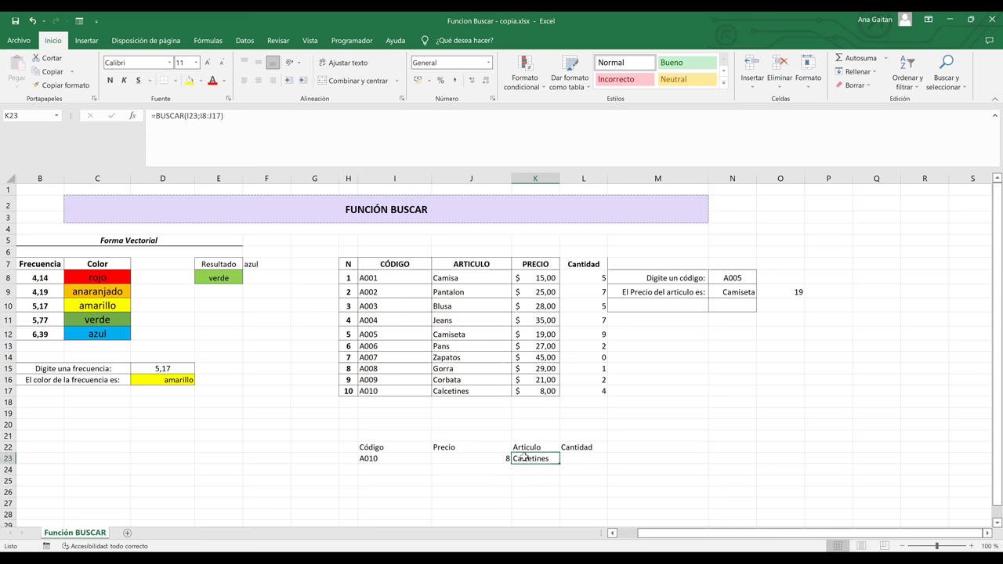
click(375, 392)
click(449, 392)
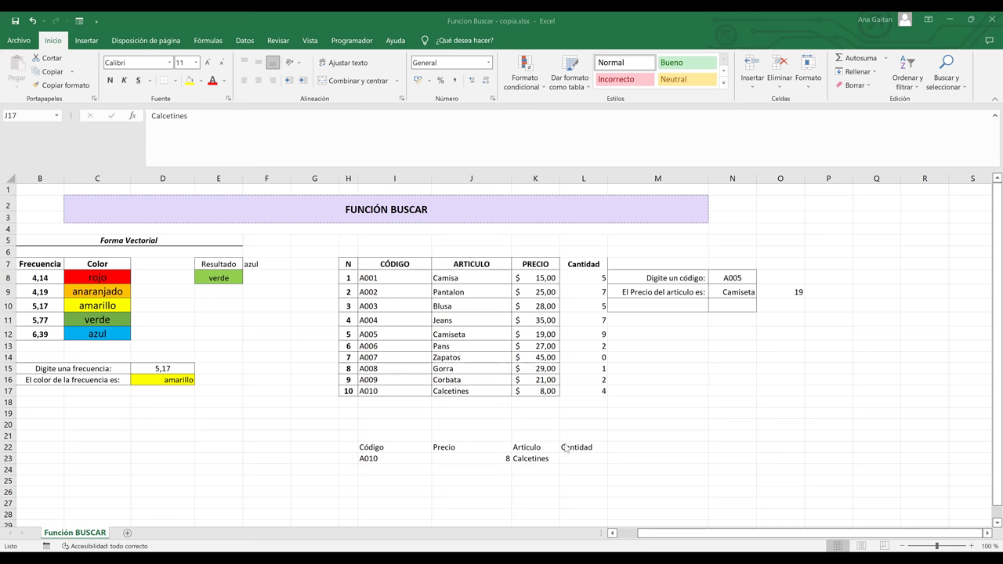
click(675, 434)
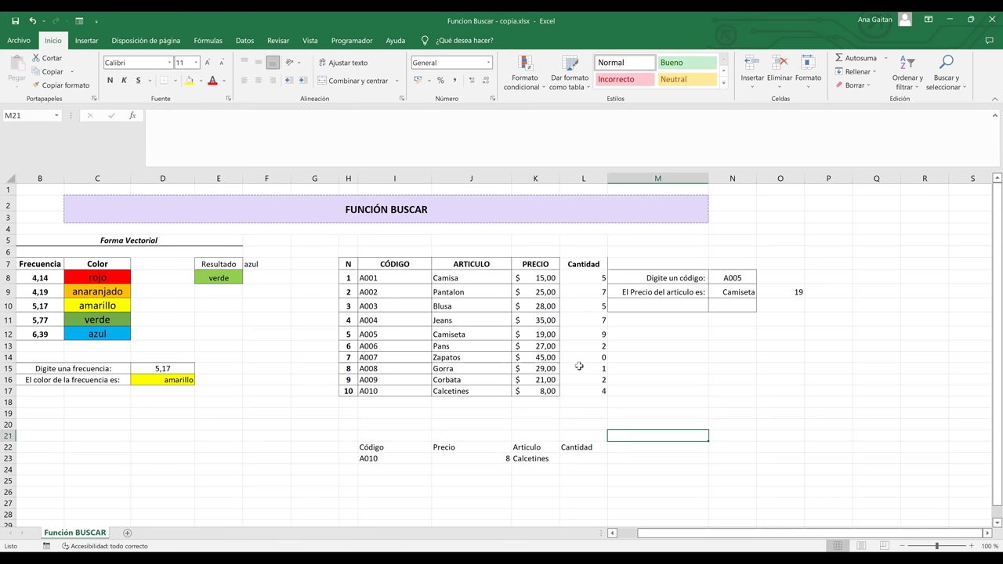
click(544, 458)
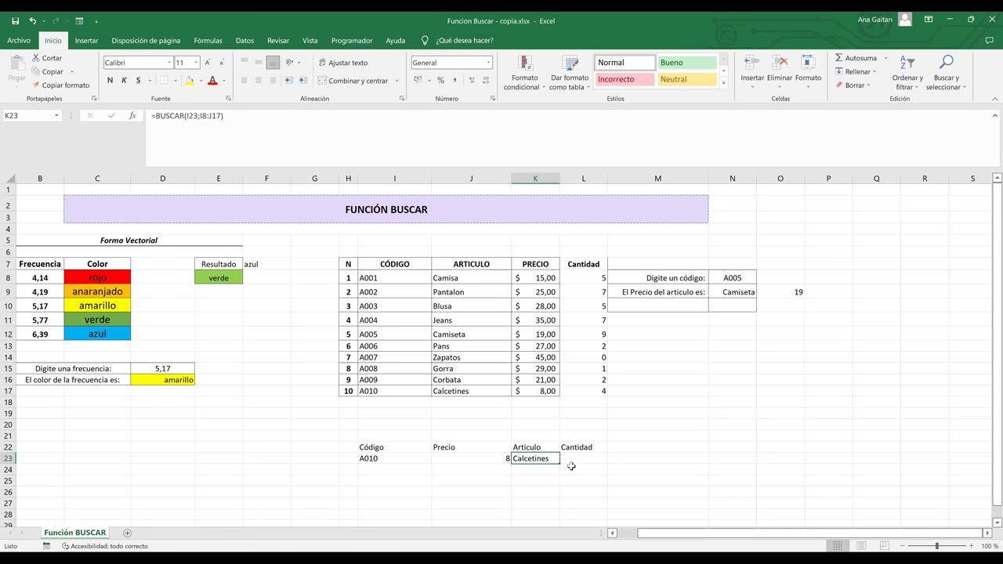
Start a BUSCAR formula in L23 with I23 as the lookup value and I8:I17 as the comparison vector
click(579, 455)
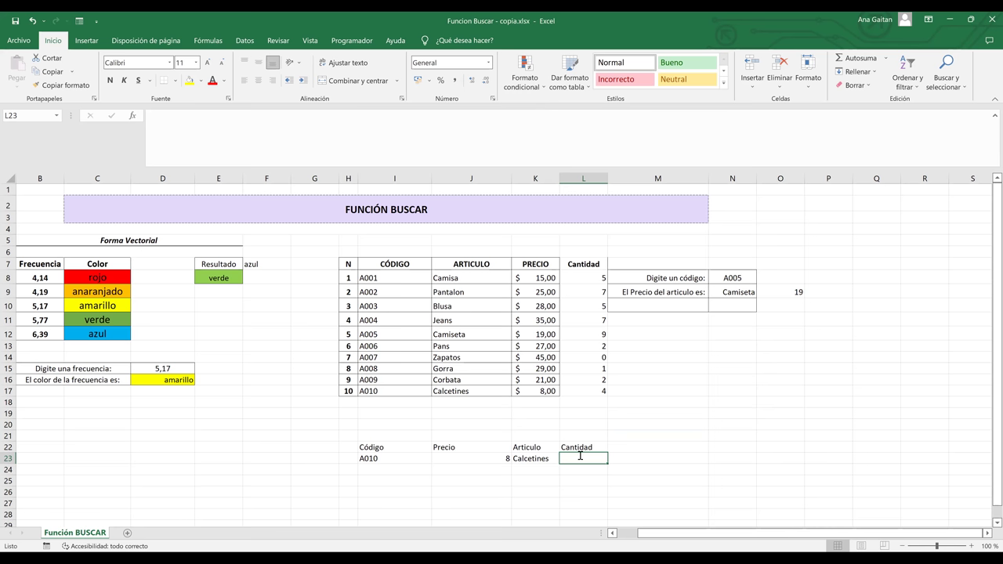
text(=)
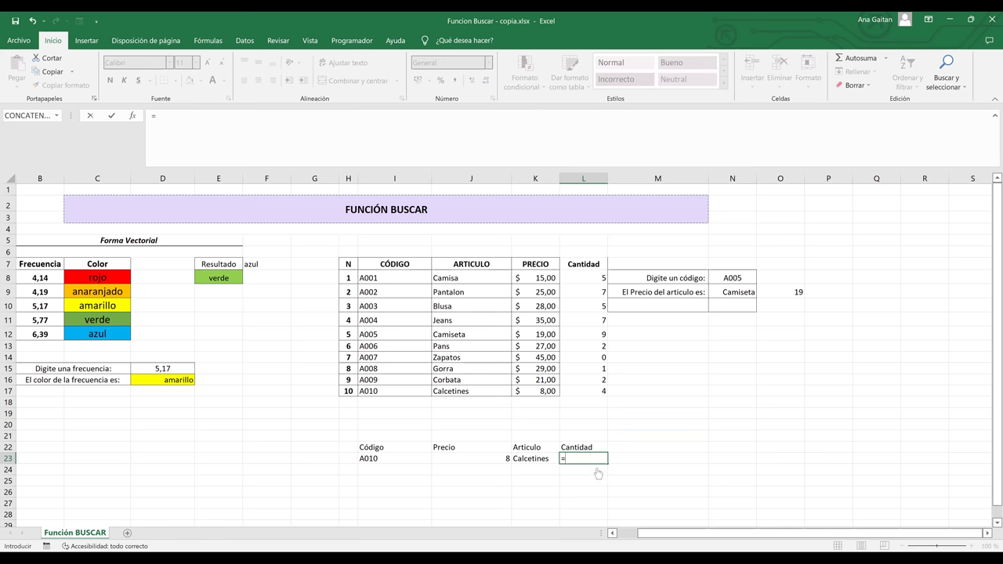
text(BUSCAR()
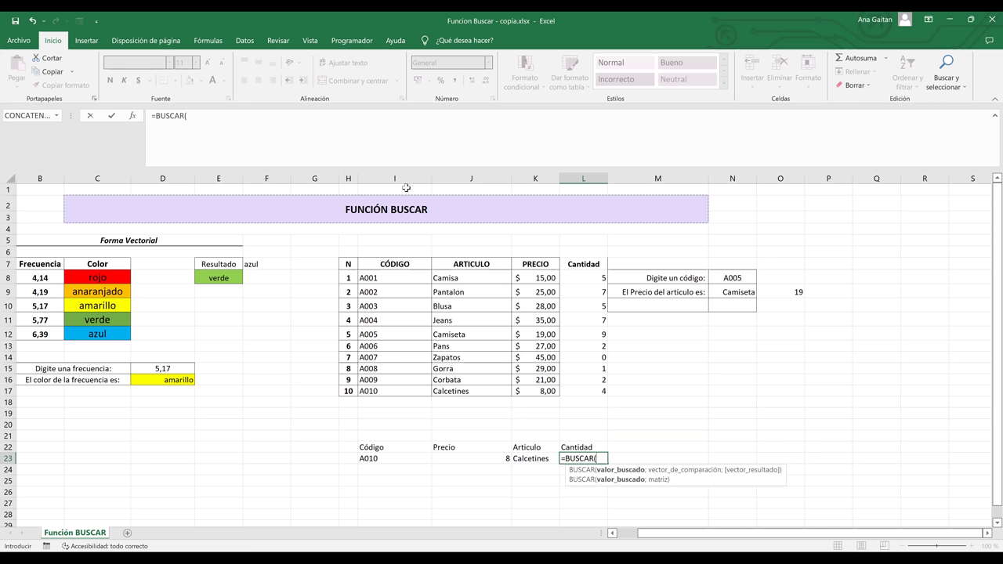
click(380, 458)
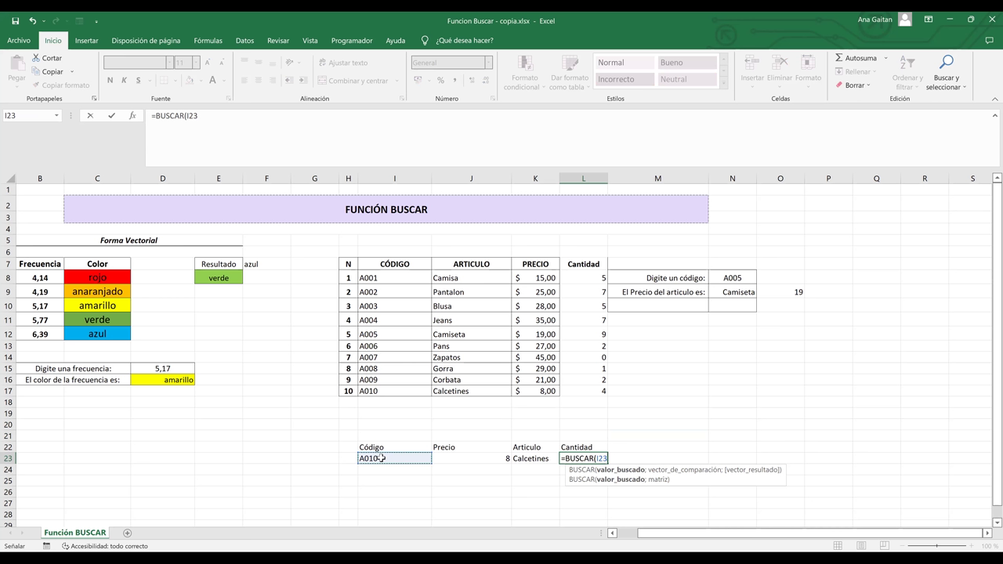
text(;)
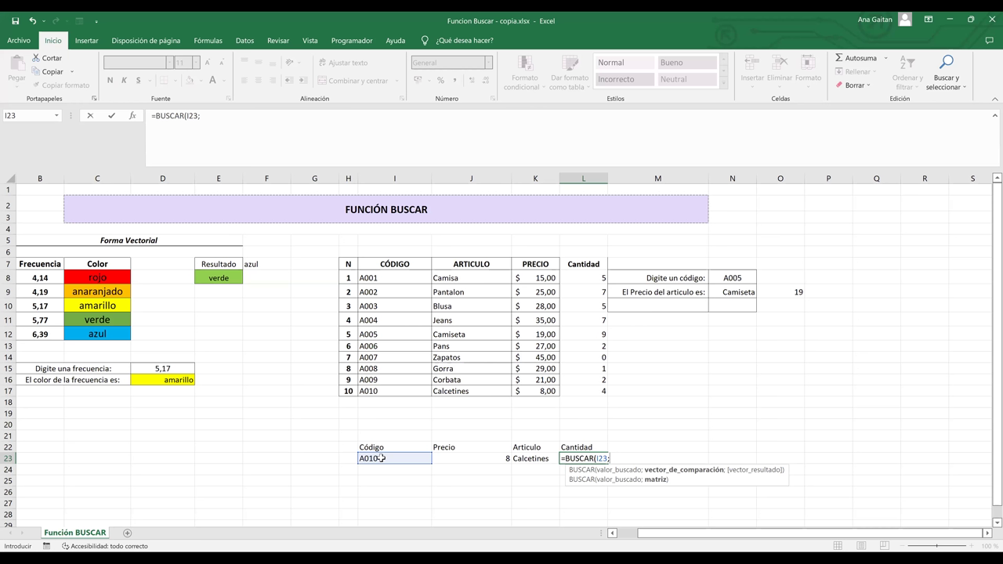
click(388, 279)
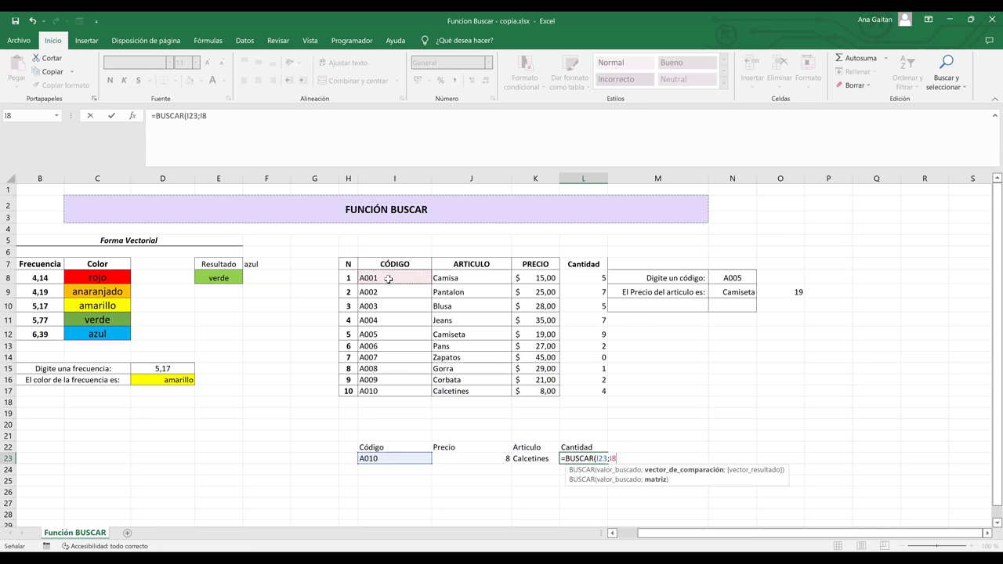
drag(388, 279, 387, 295)
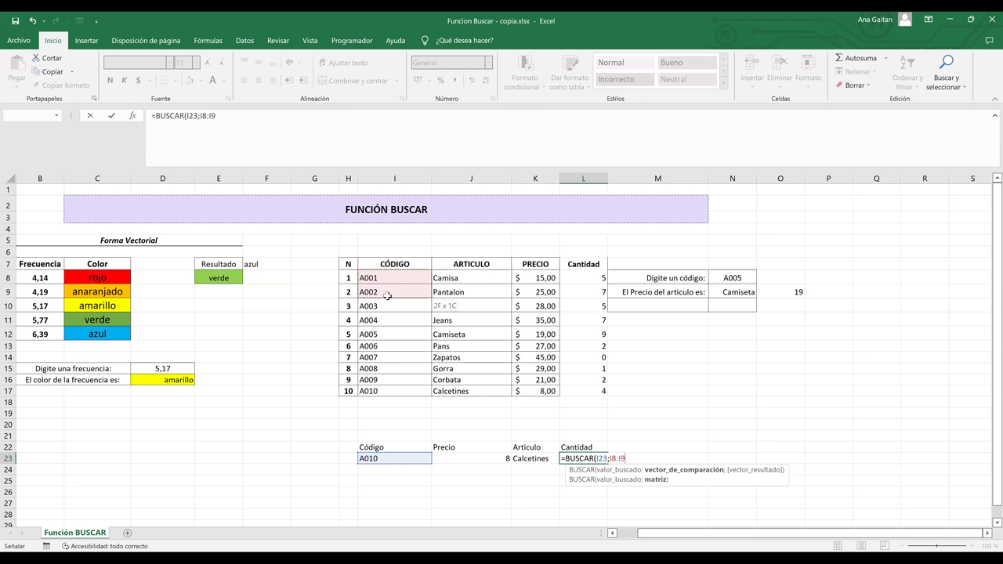
drag(387, 295, 385, 339)
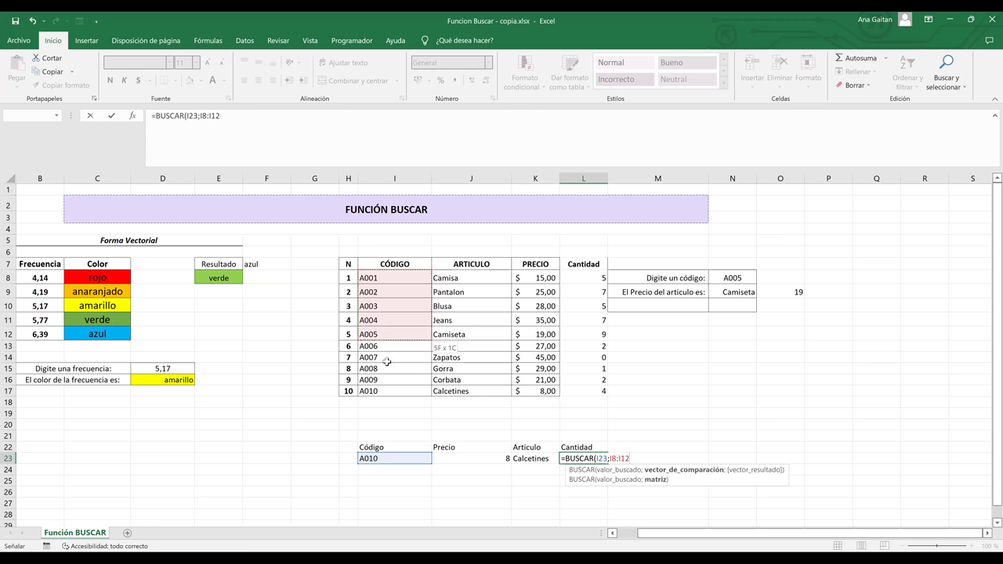
drag(390, 389, 390, 389)
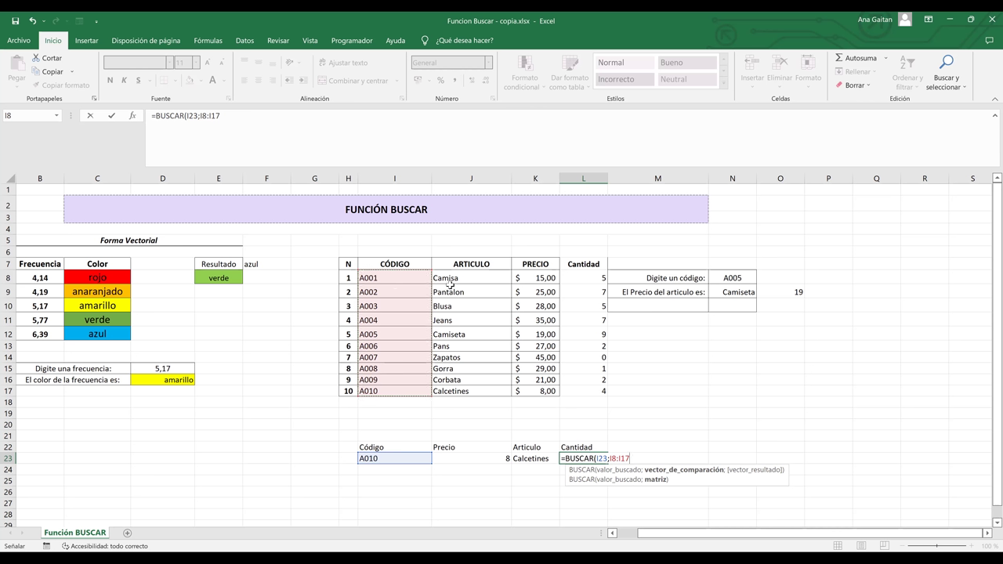
text(;)
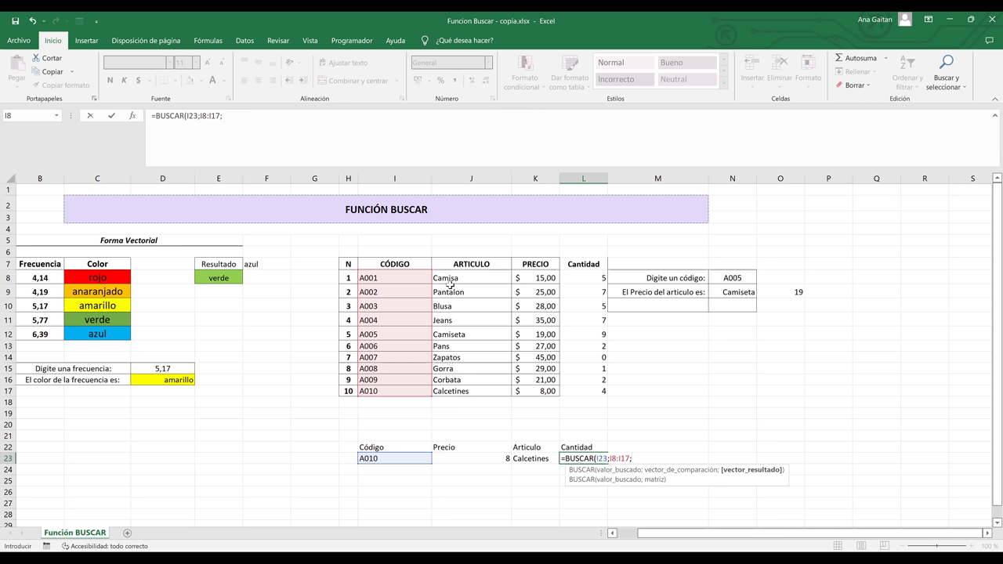
click(539, 279)
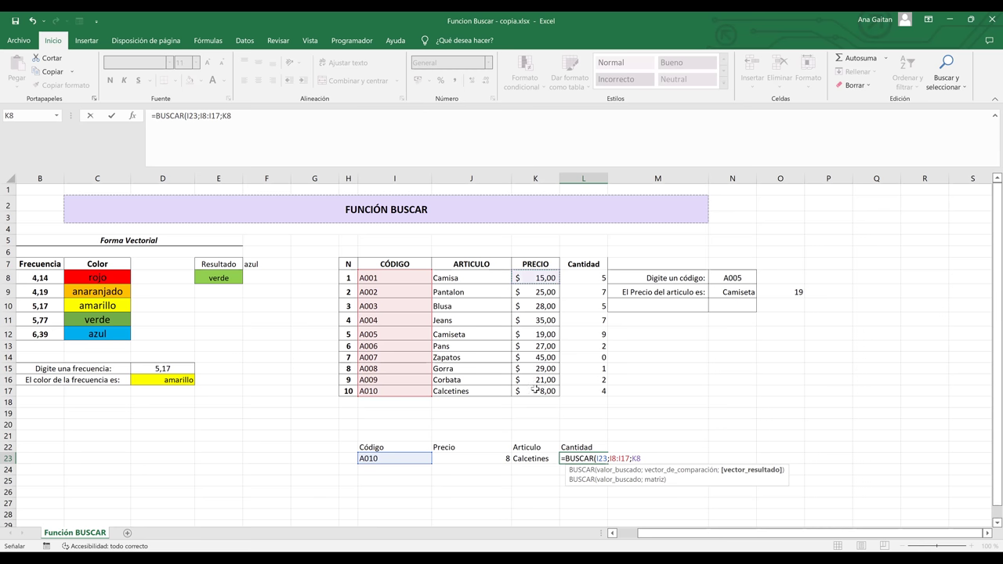
shift+click(533, 389)
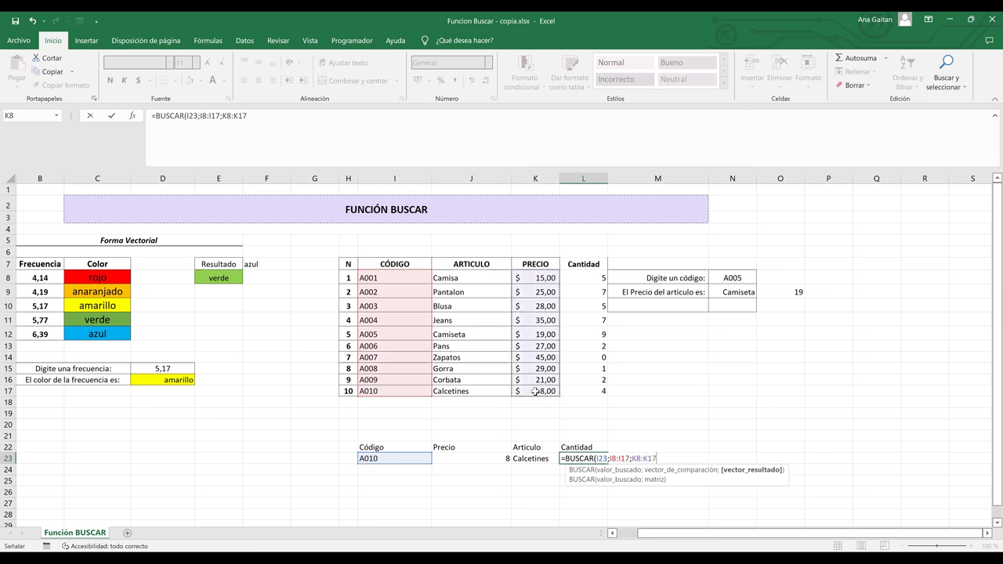
text())
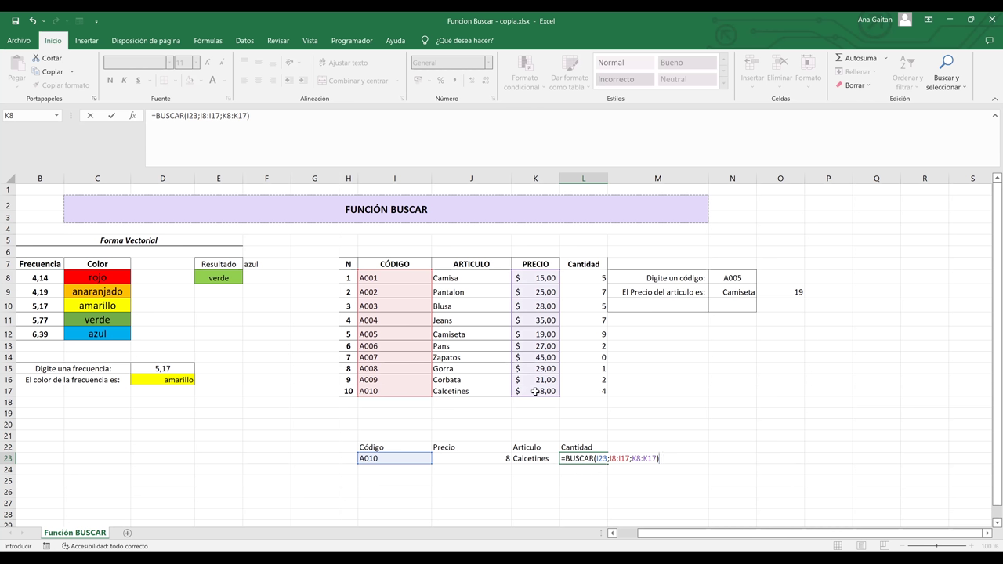
key(BackSpace)
key(BackSpace)
key(BackSpace)
key(BackSpace)
key(BackSpace)
key(BackSpace)
key(BackSpace)
Complete the L23 formula with the quantities L8:L17 as the result vector, and check it against the A010 row
click(591, 274)
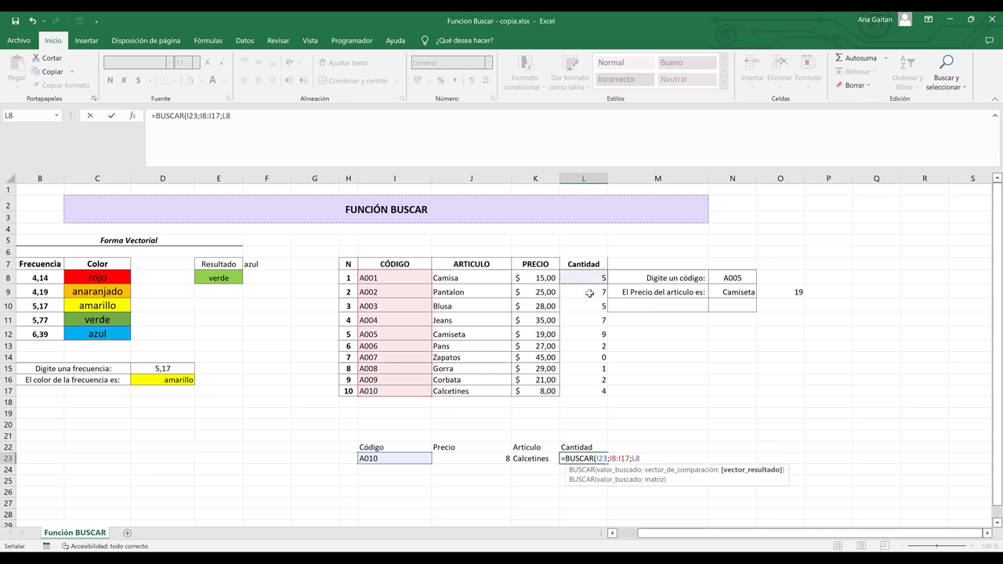
shift+click(587, 390)
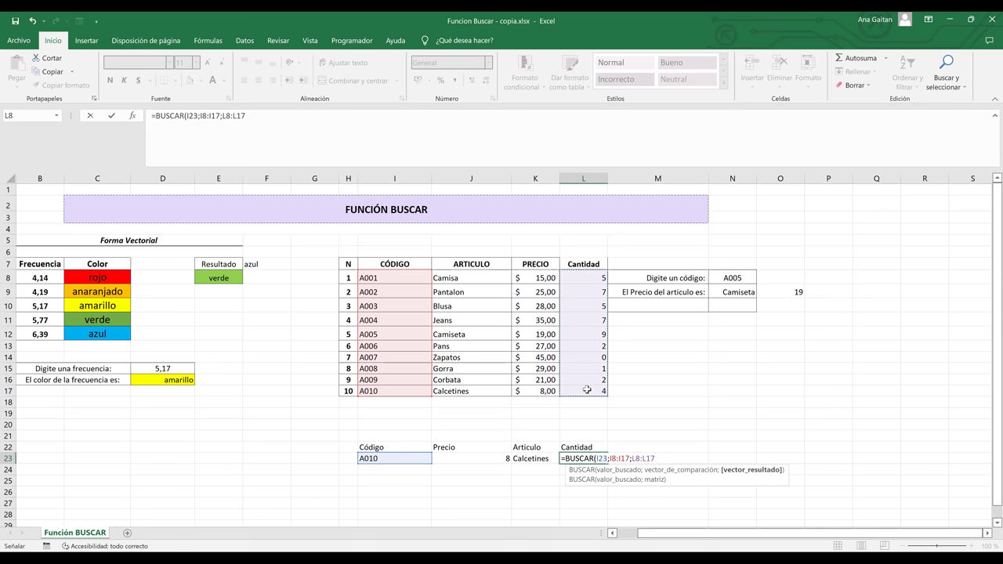
text())
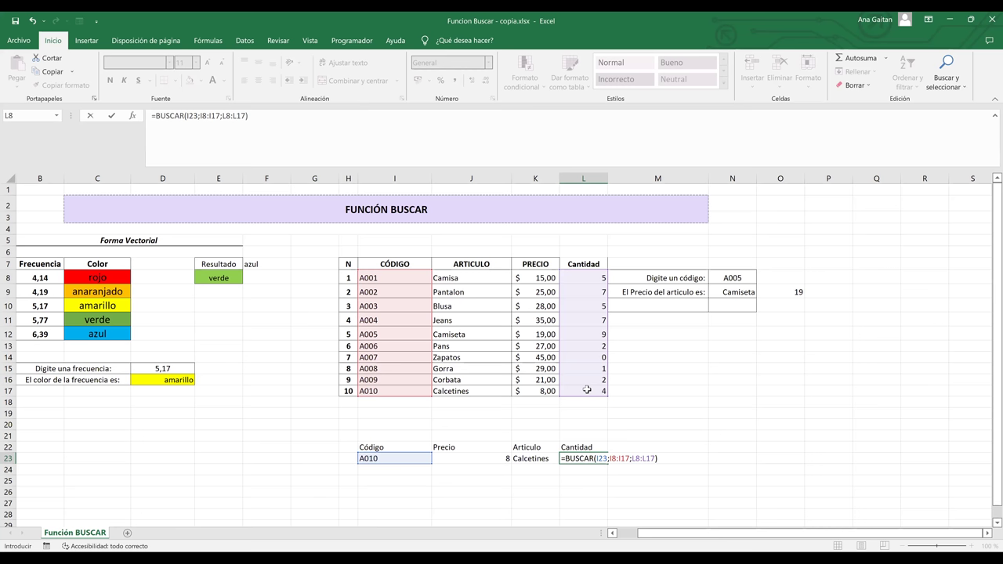
key(Return)
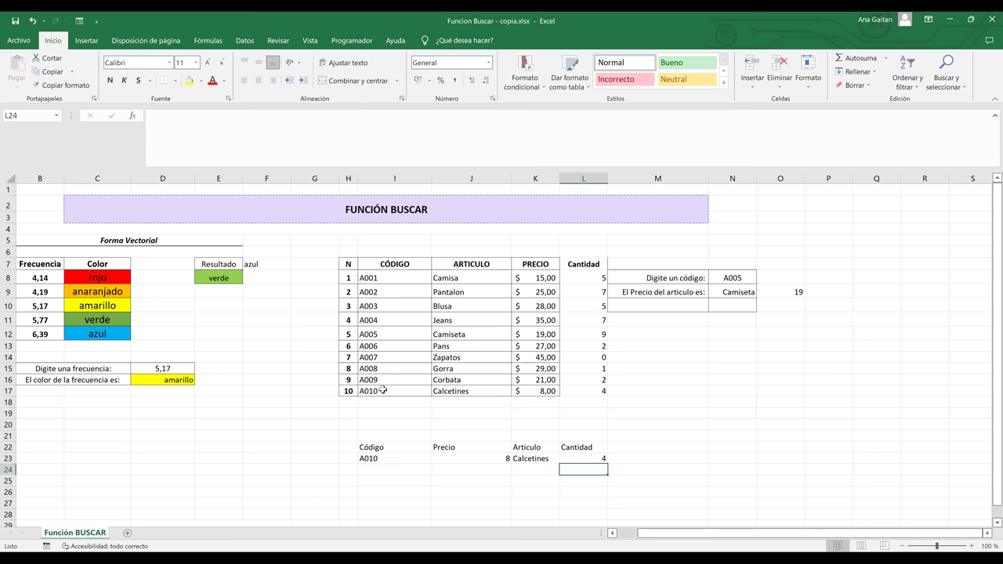
click(382, 389)
click(501, 394)
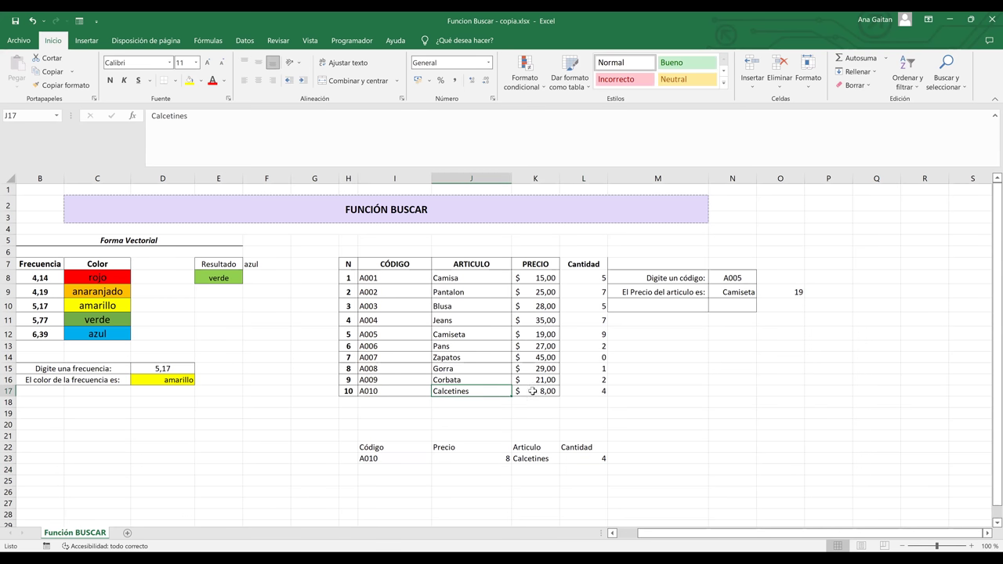
click(532, 391)
click(603, 392)
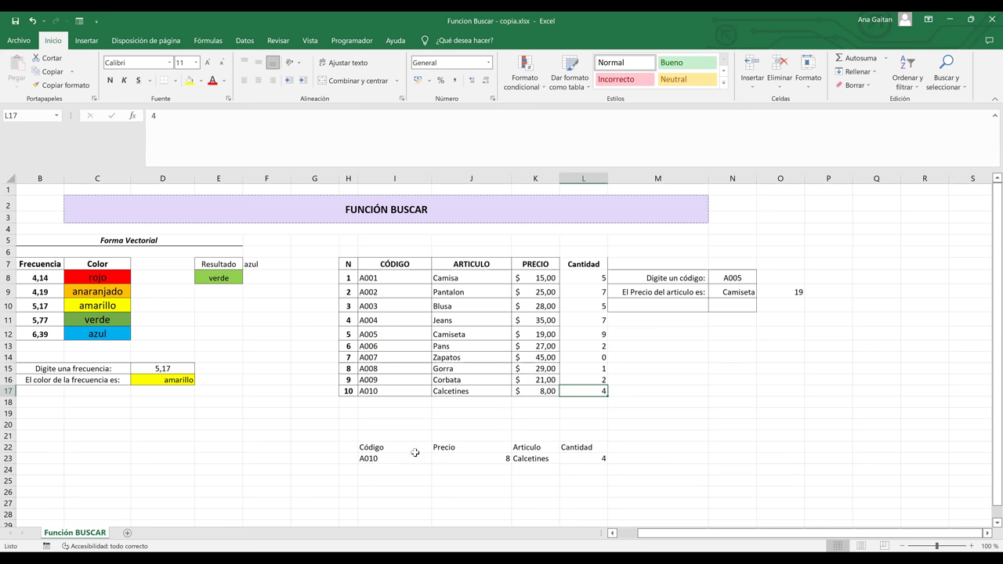
Apply all borders to the small lookup table in I22:L23
drag(403, 446, 600, 458)
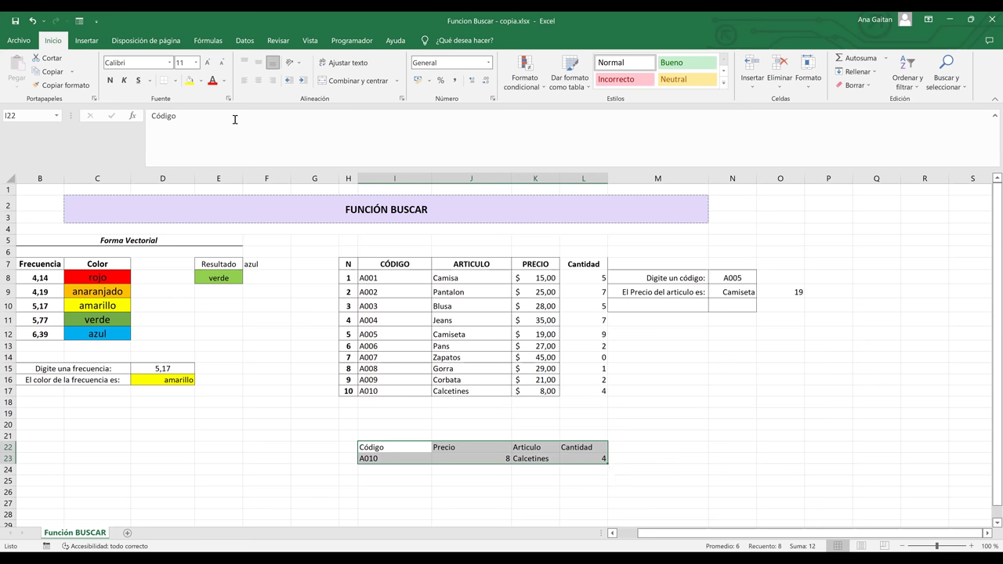
click(174, 84)
click(185, 189)
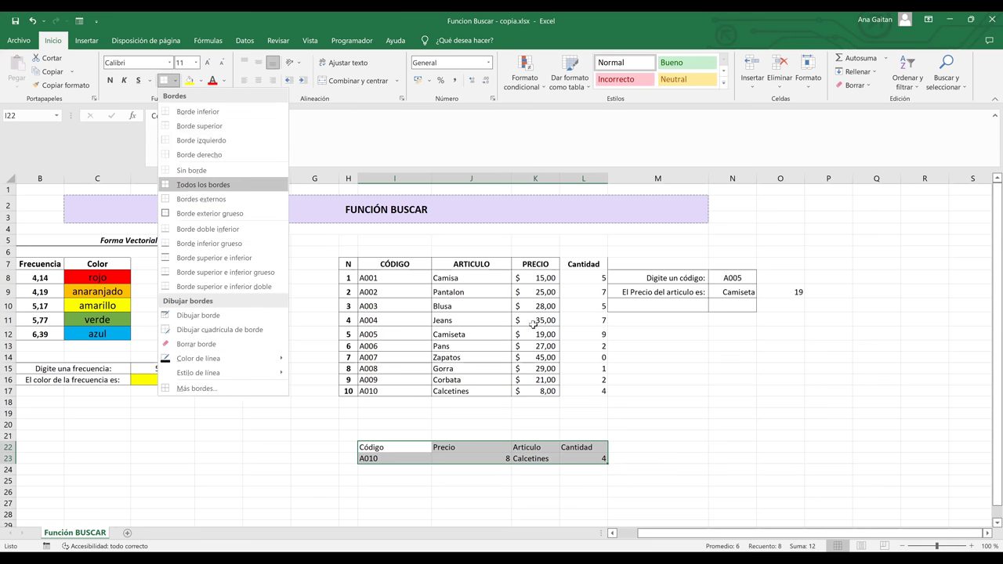
click(577, 422)
Fill the lookup table's header cells I22:L22 with yellow
drag(583, 447, 381, 445)
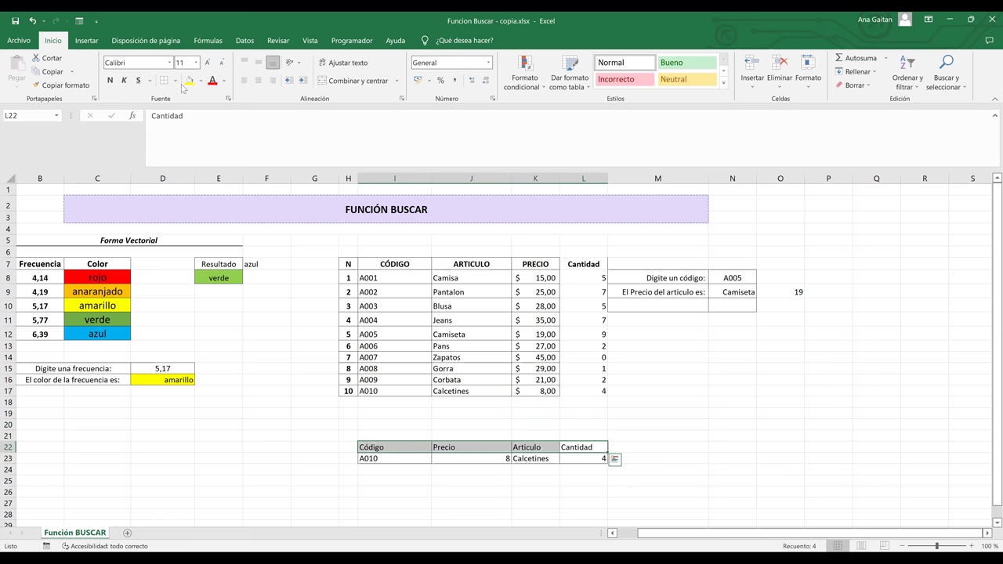
click(189, 81)
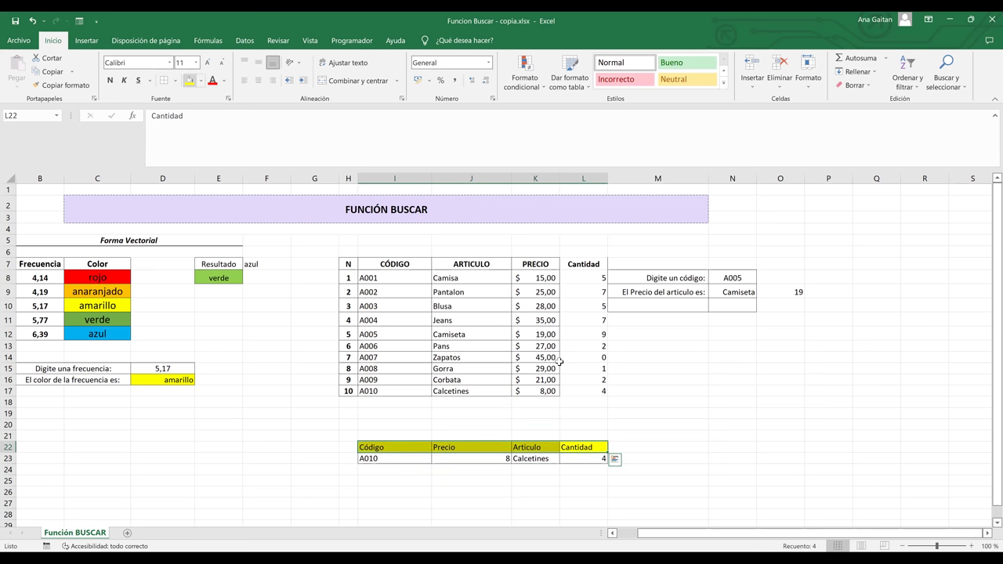
click(697, 439)
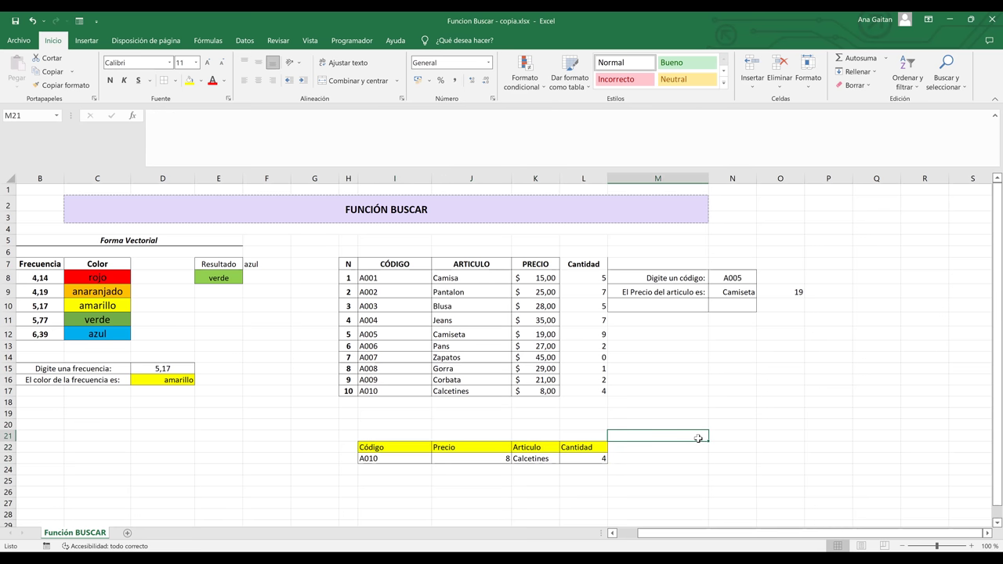
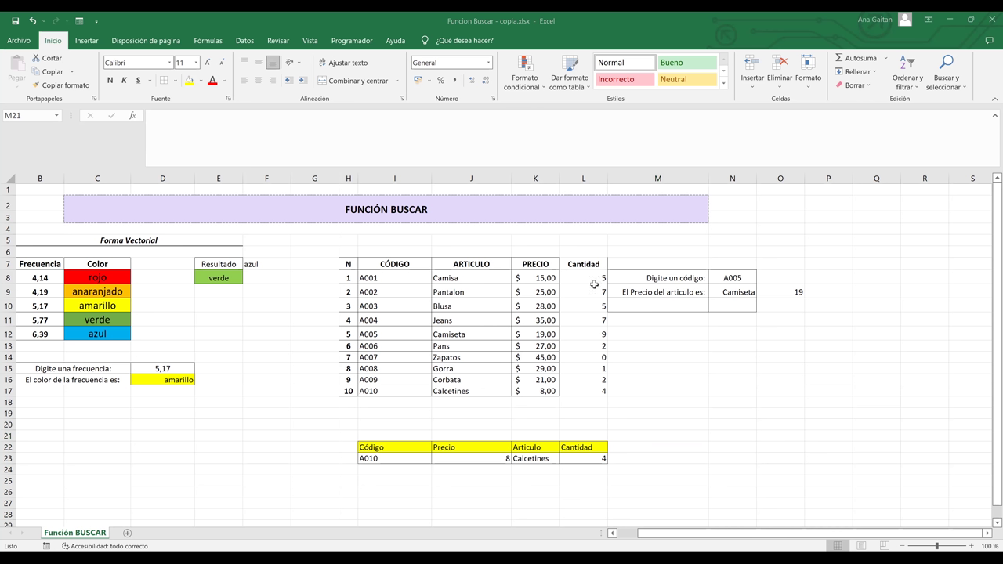
Apply all borders to the Cantidad column in L7:L17 of the article table
drag(588, 262, 568, 391)
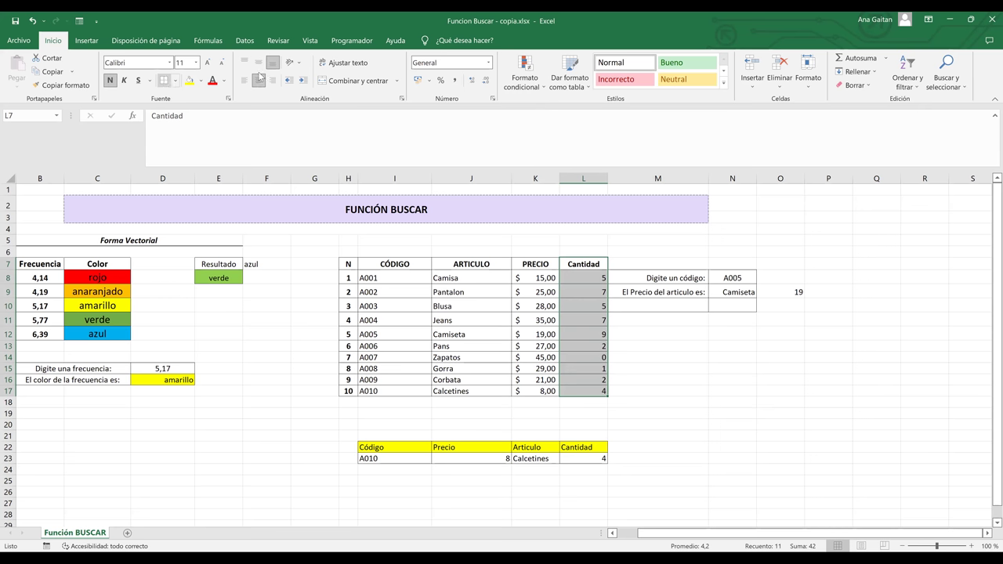
click(519, 329)
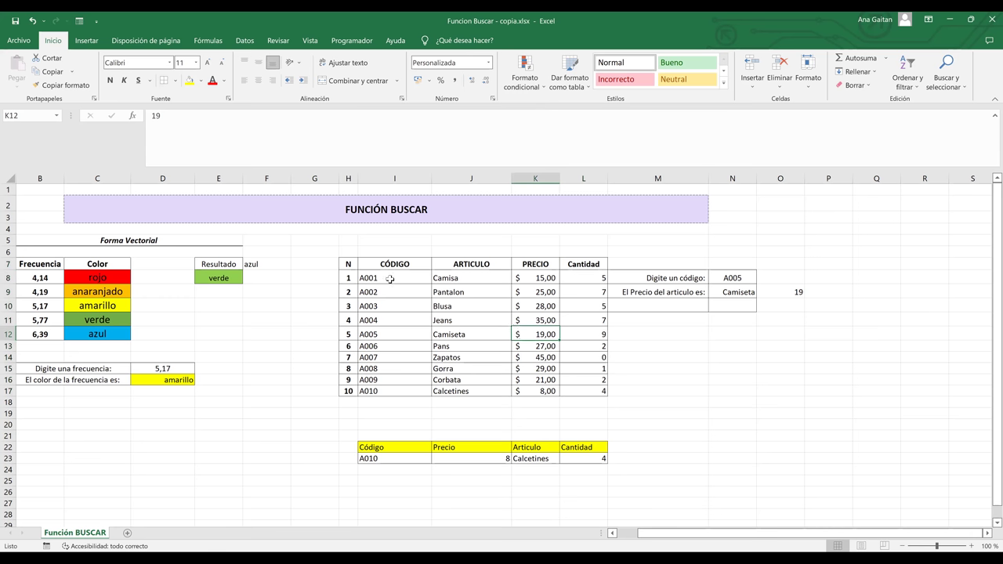
Review the article data in I8:L17 and examine the BUSCAR formulas for price, article and quantity in J23:L23
drag(390, 279, 578, 397)
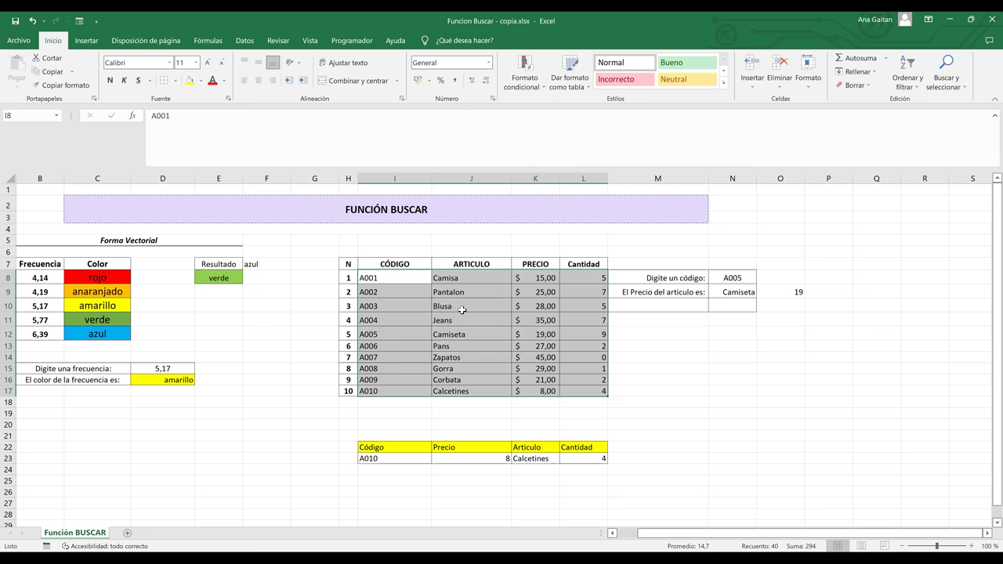
click(416, 303)
click(400, 276)
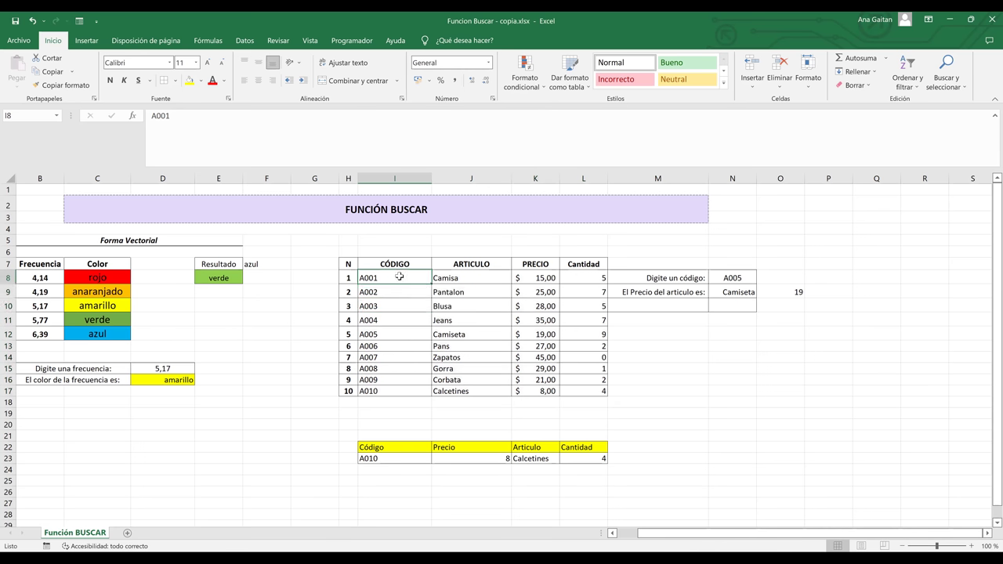
click(394, 458)
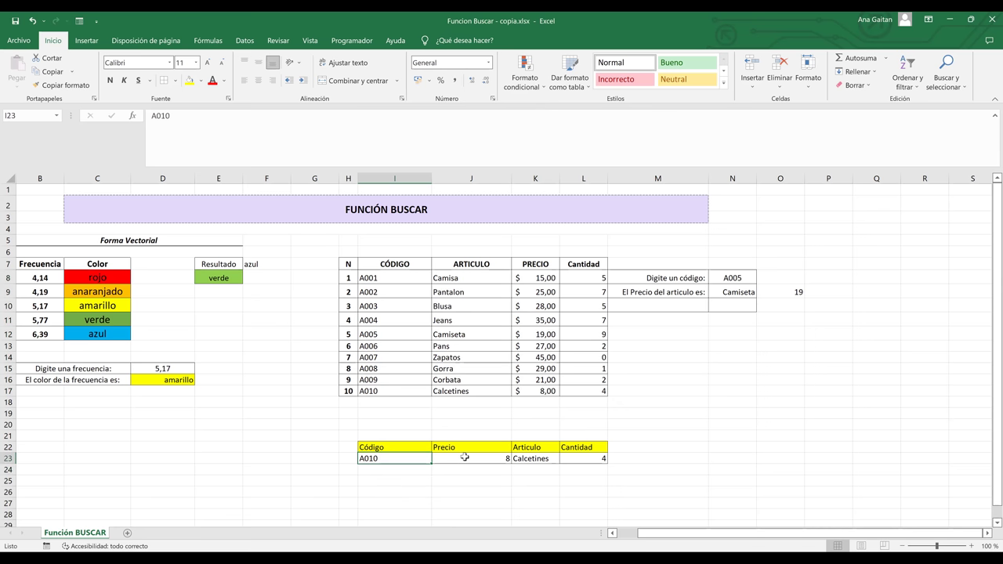
click(465, 457)
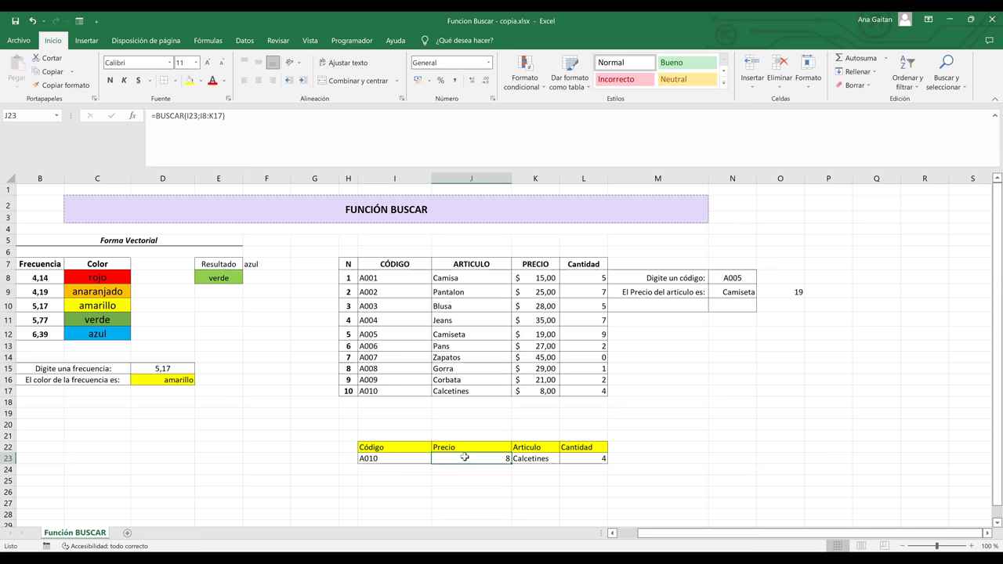
key(Right)
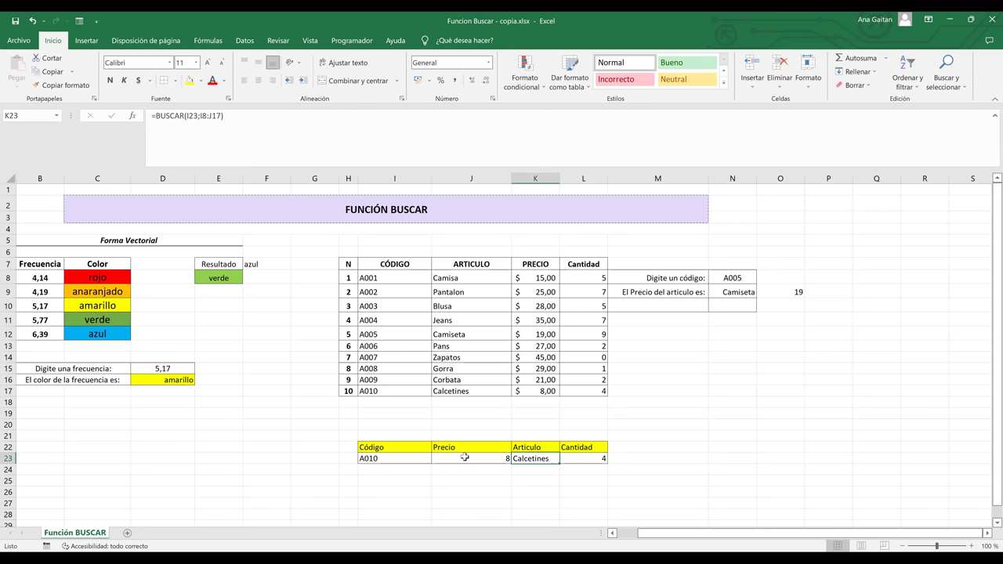
key(Right)
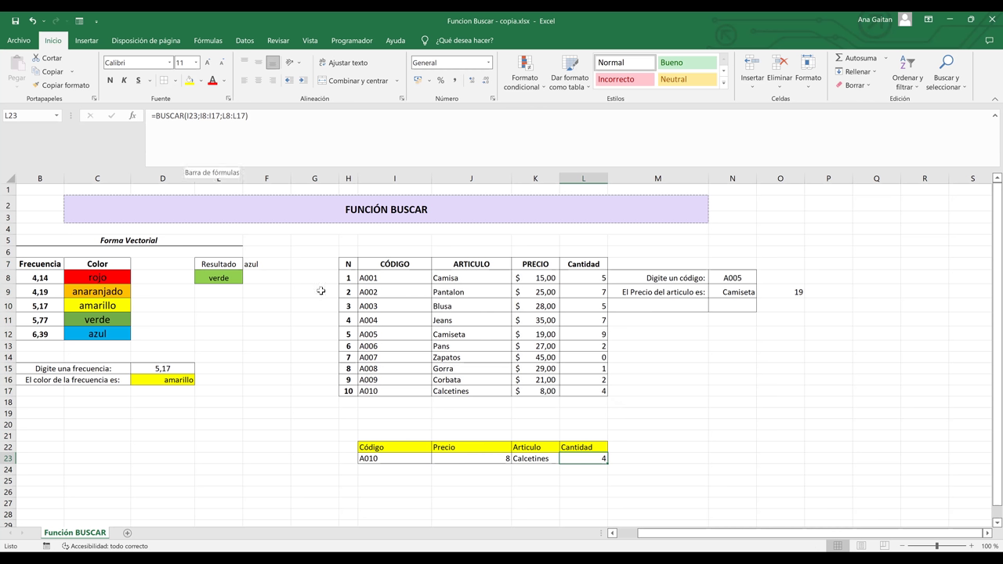
click(369, 139)
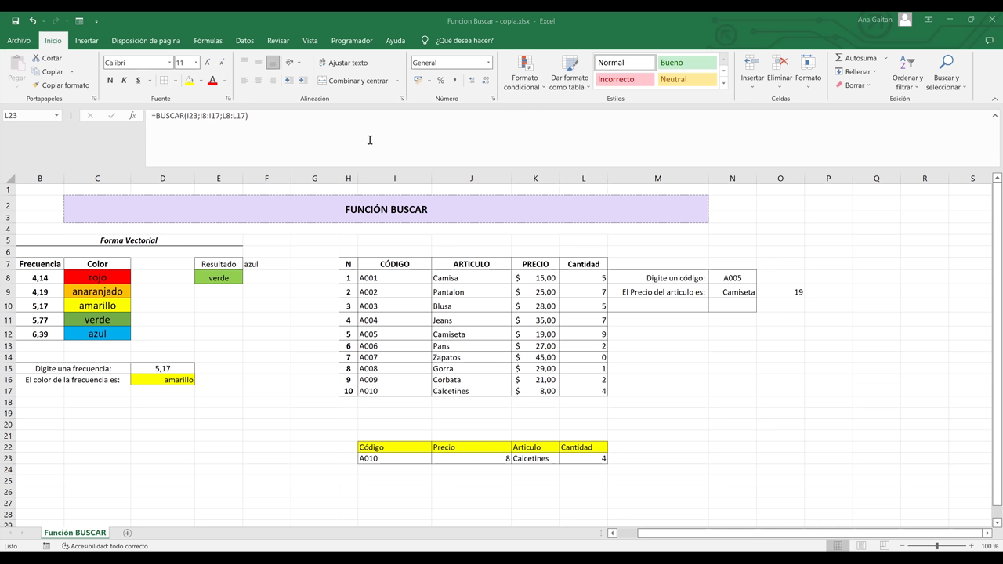
key(Escape)
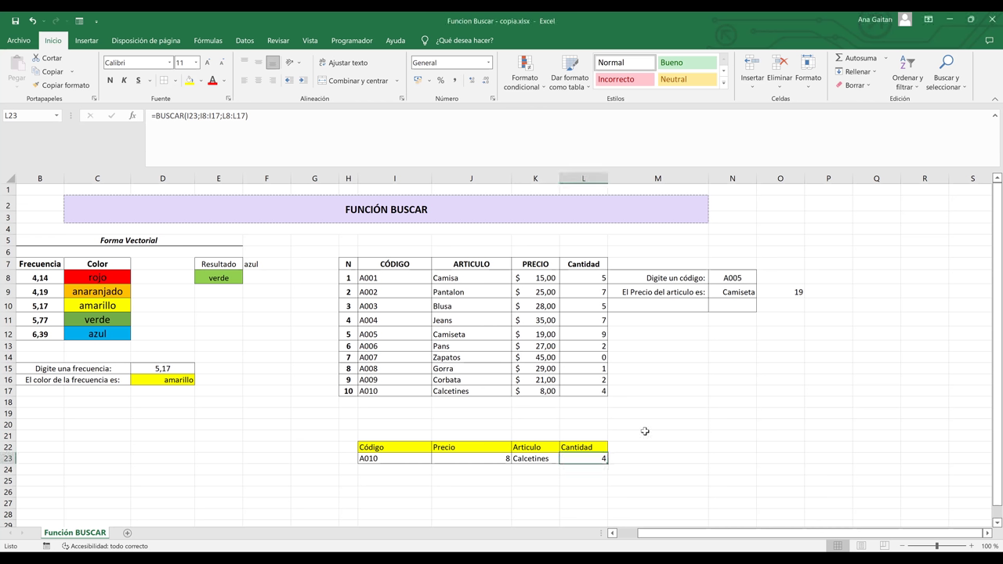
click(668, 423)
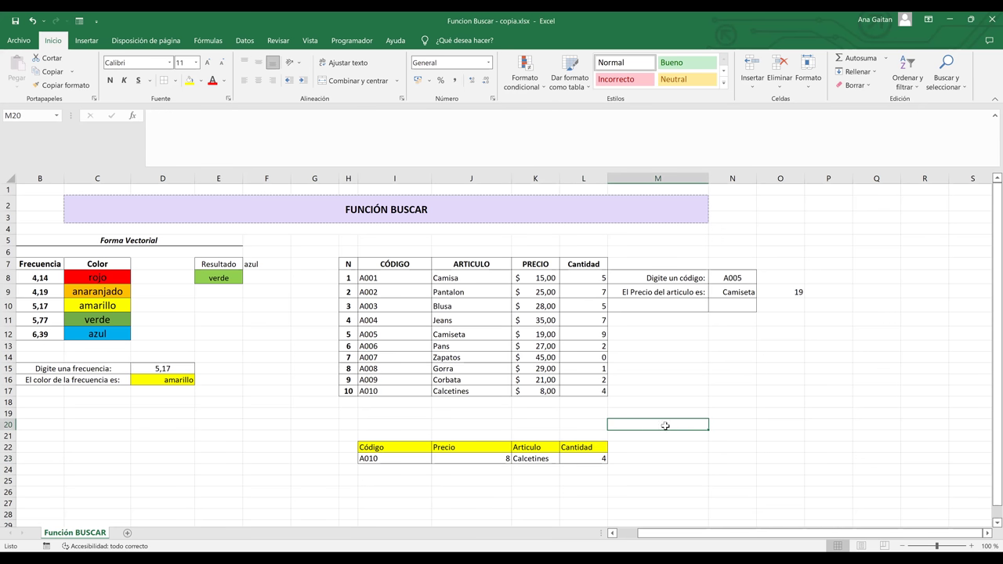
click(409, 480)
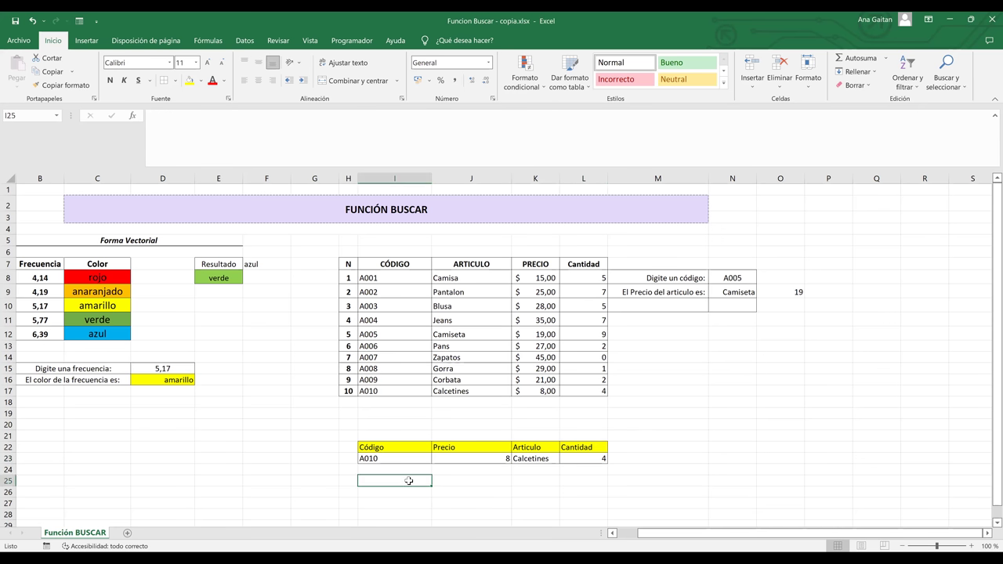
click(398, 468)
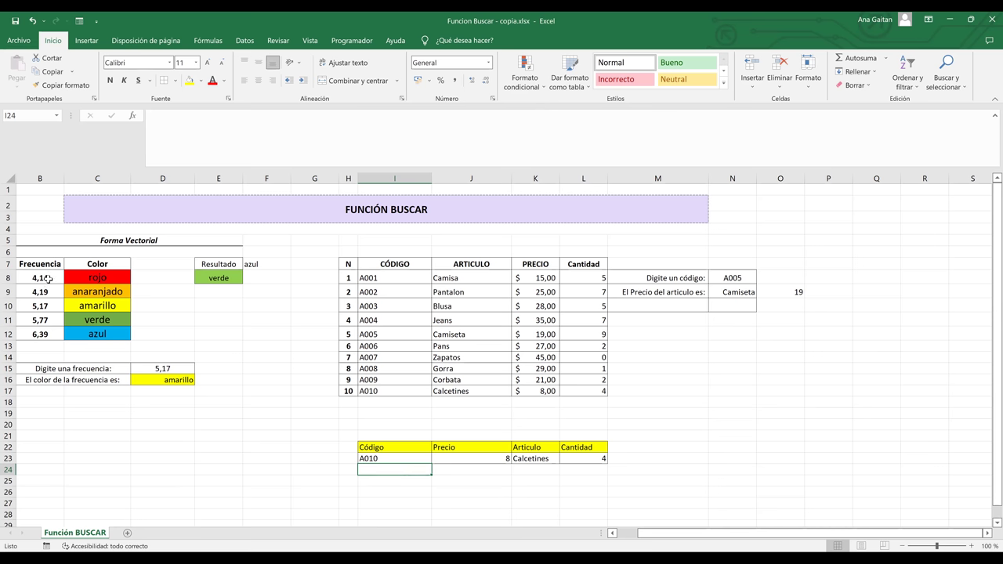
Compare the frequency vector B8:B12 with the code-article range I8:J17 and the full array I8:L17
drag(41, 277, 45, 334)
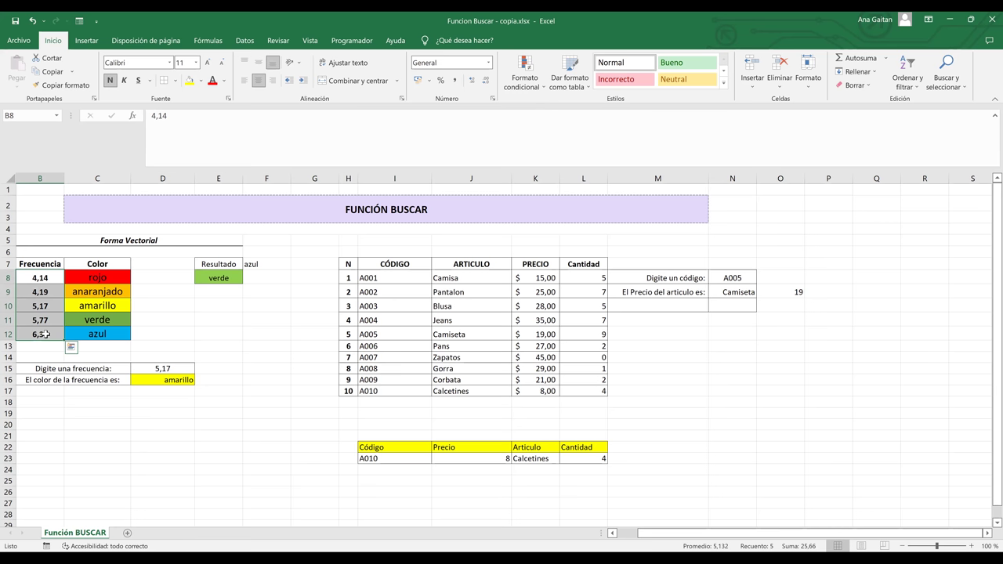
click(181, 287)
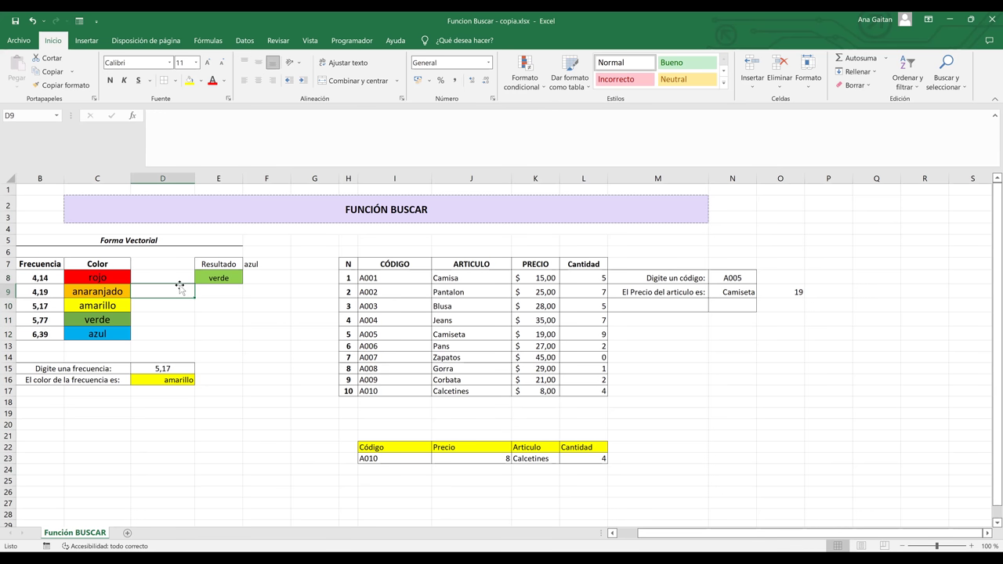
click(411, 287)
drag(373, 275, 591, 391)
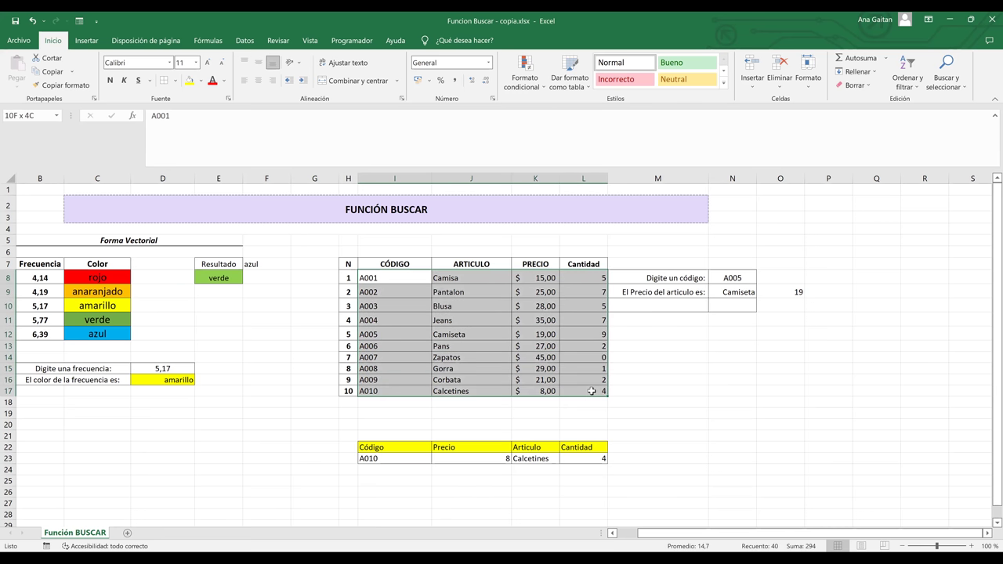
click(459, 346)
drag(379, 277, 495, 390)
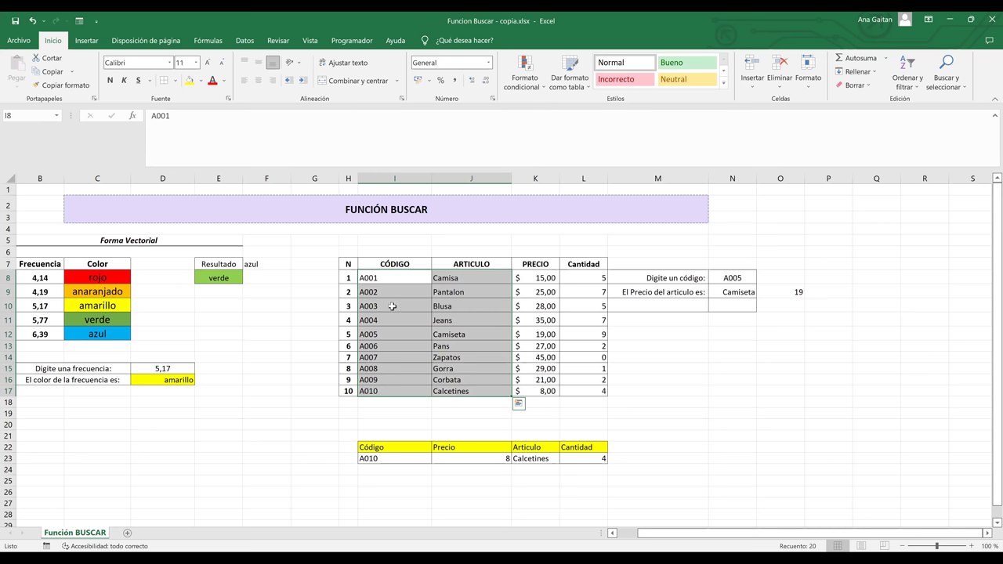
drag(384, 279, 478, 390)
click(377, 277)
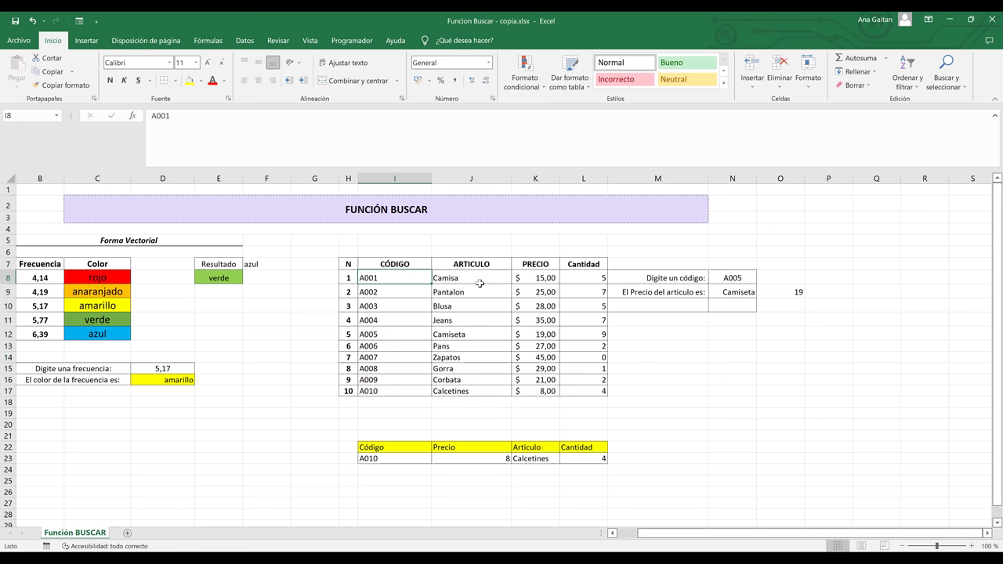
drag(403, 277, 482, 389)
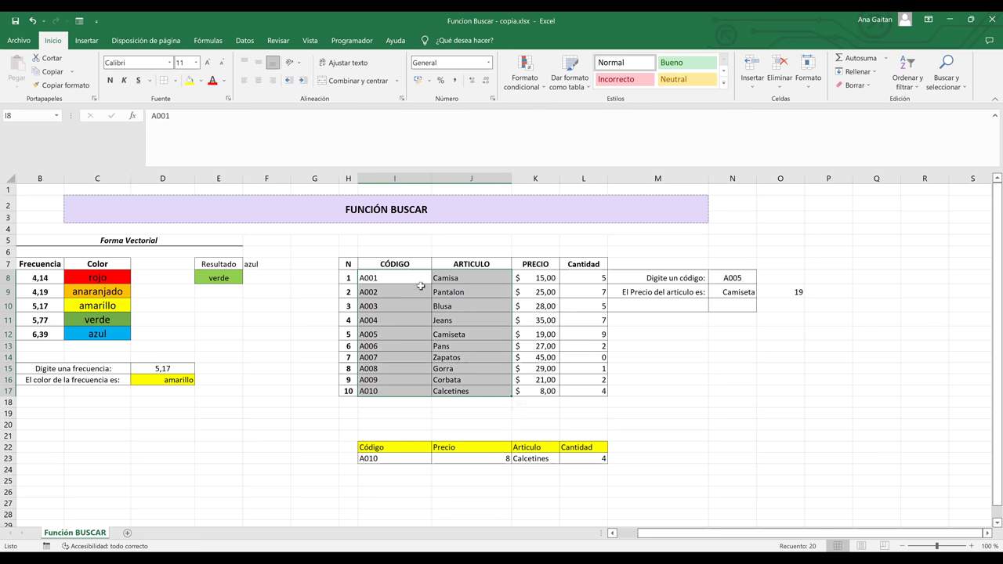
click(542, 311)
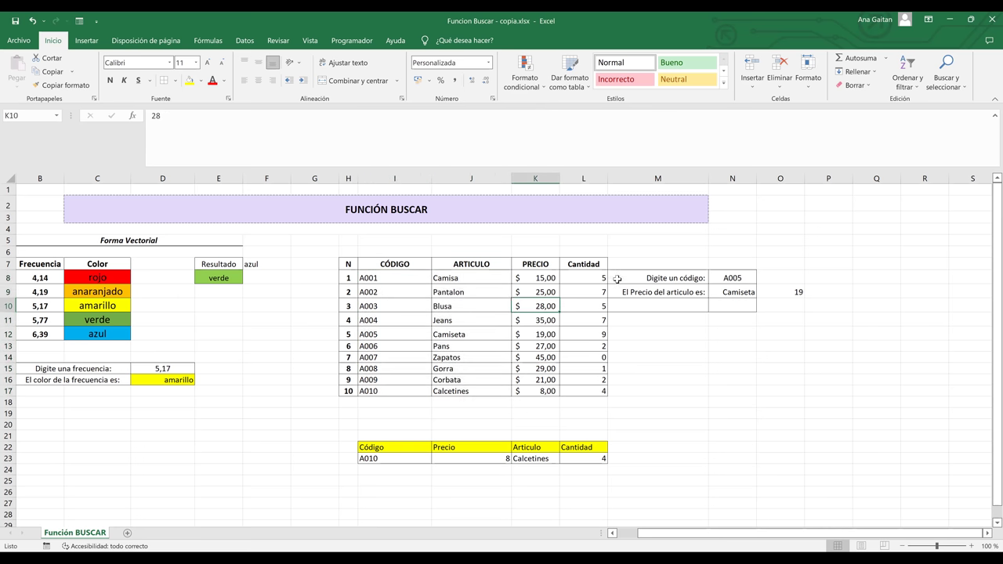
drag(384, 279, 577, 388)
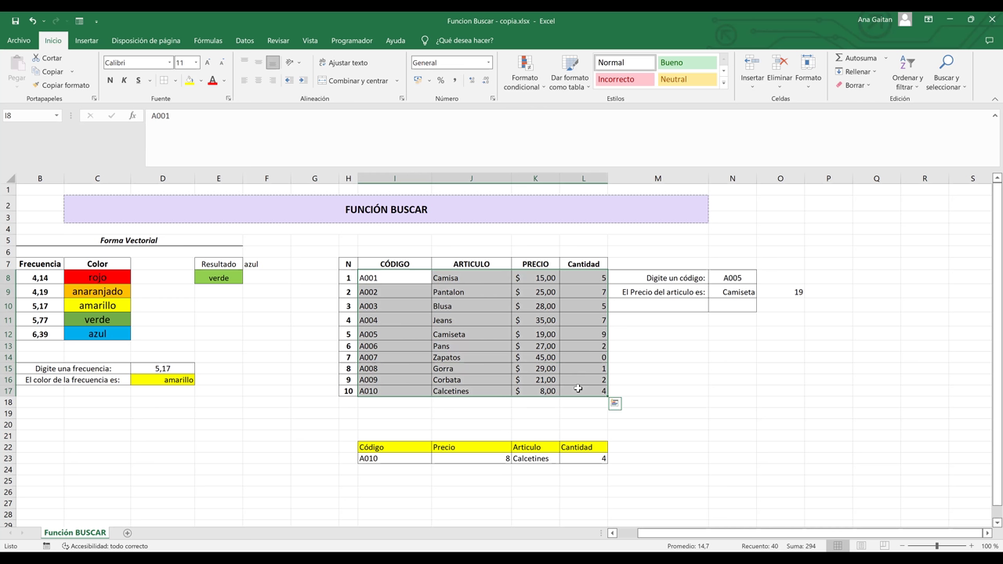
click(647, 357)
click(93, 295)
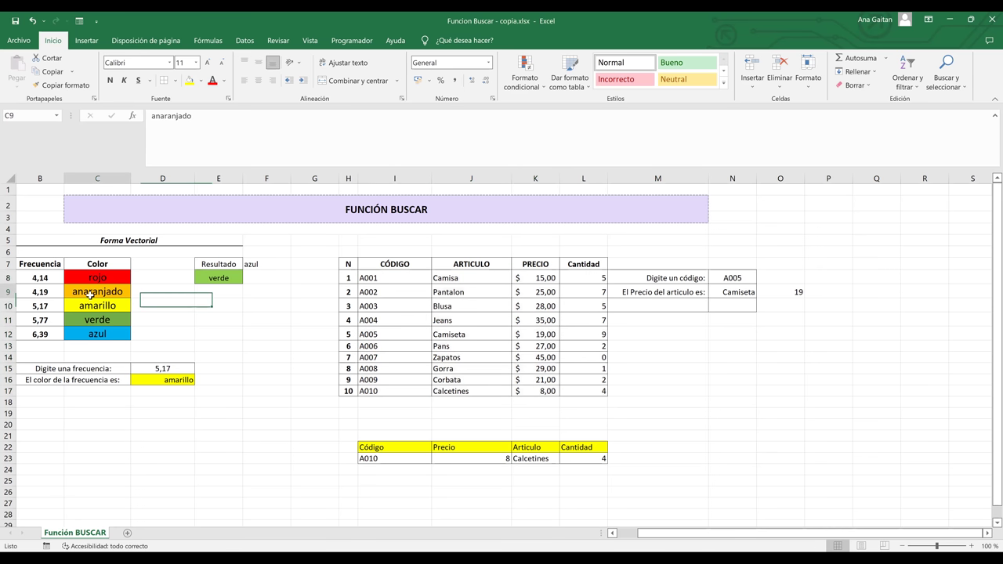
Examine the first frequency in B8, row 8, and the arguments of the array-form BUSCAR formula in E8
click(35, 278)
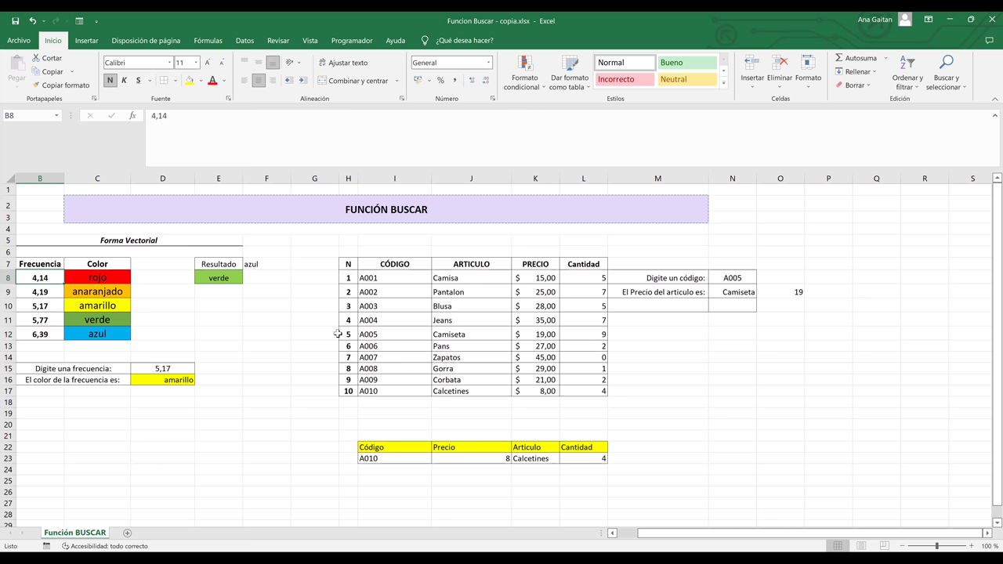
click(7, 278)
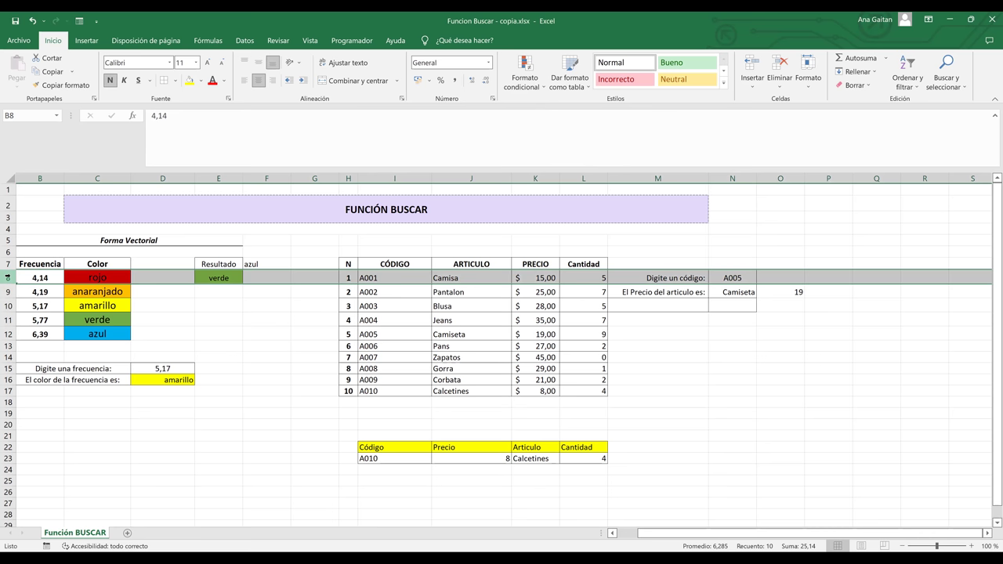
click(80, 302)
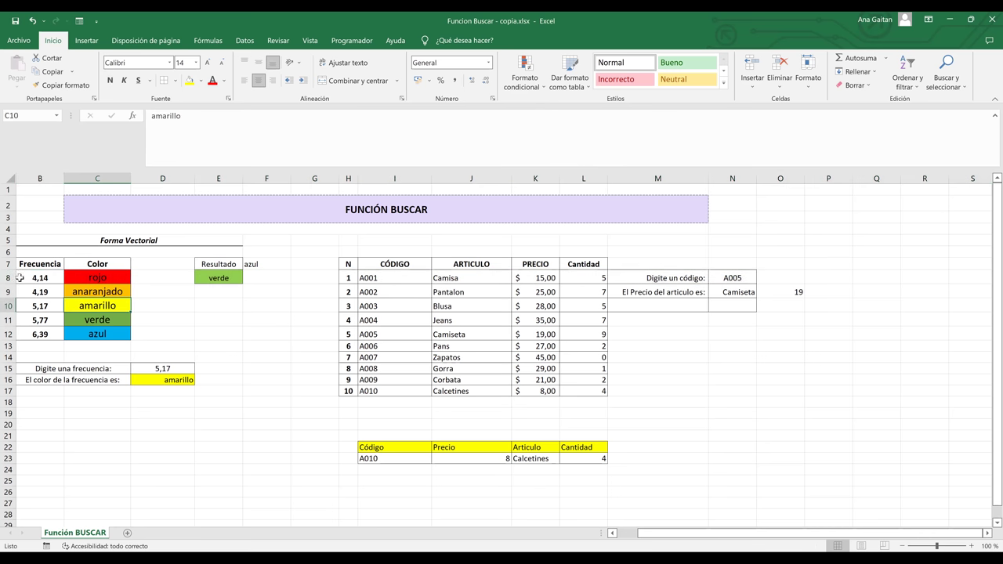
click(7, 278)
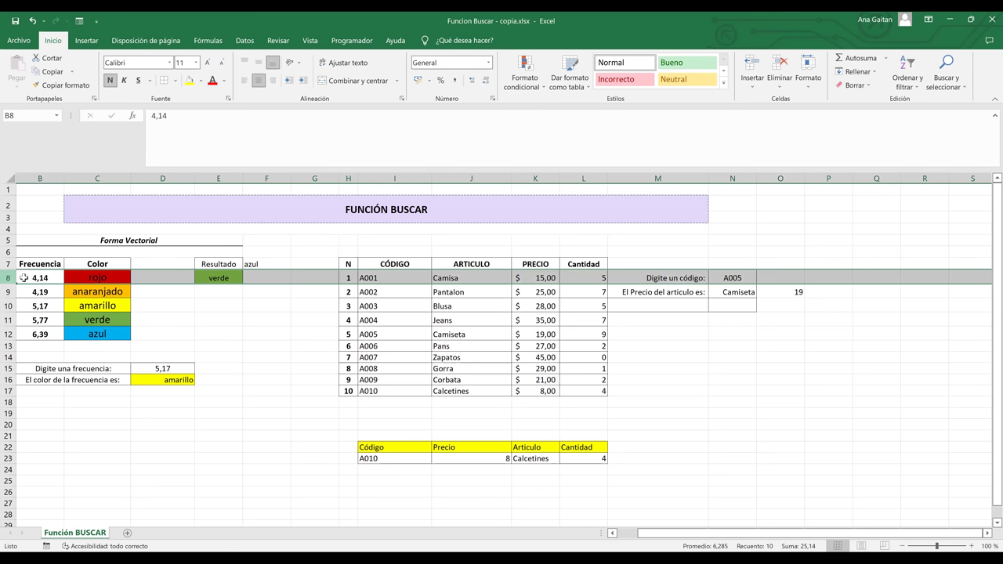
click(216, 278)
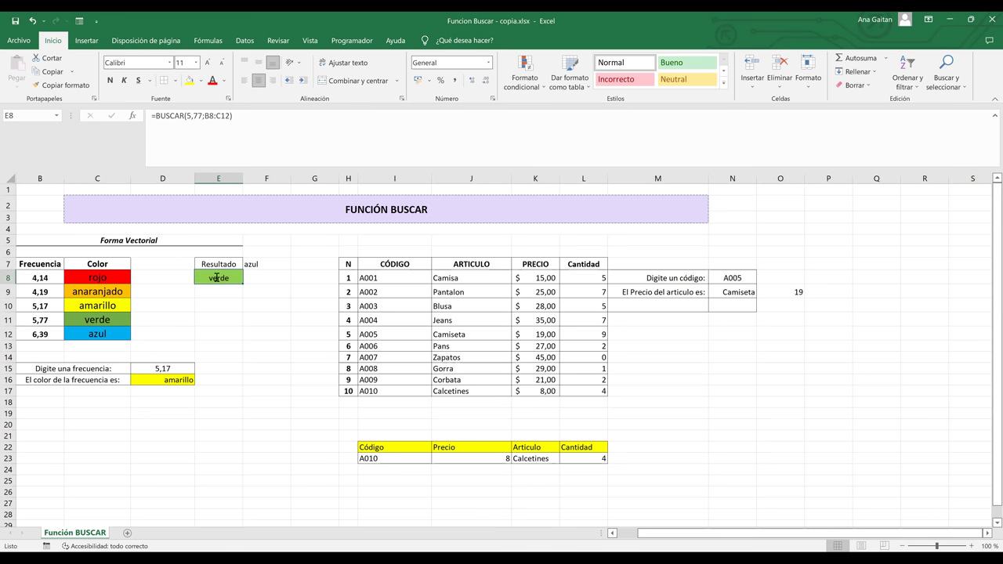
double_click(216, 277)
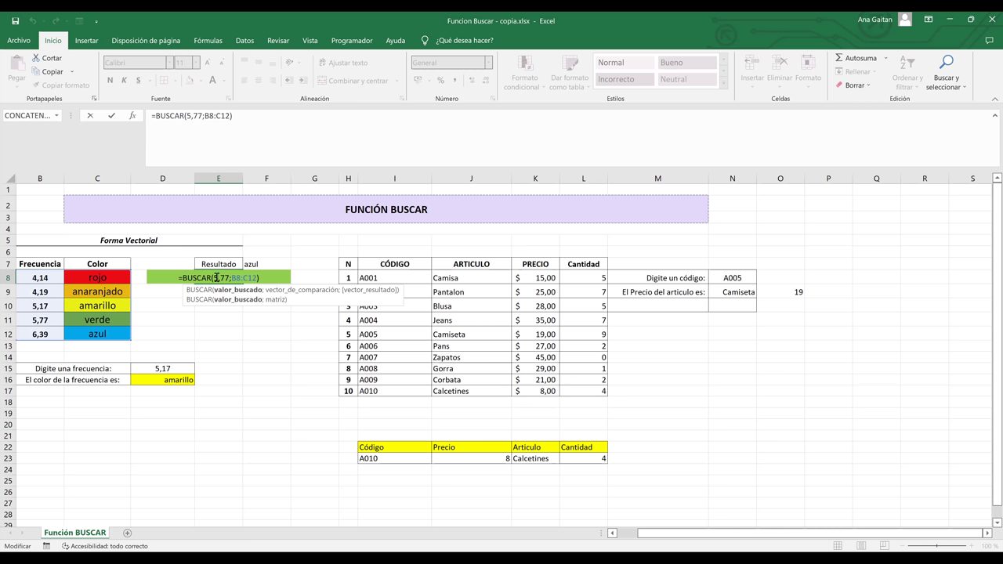
key(Return)
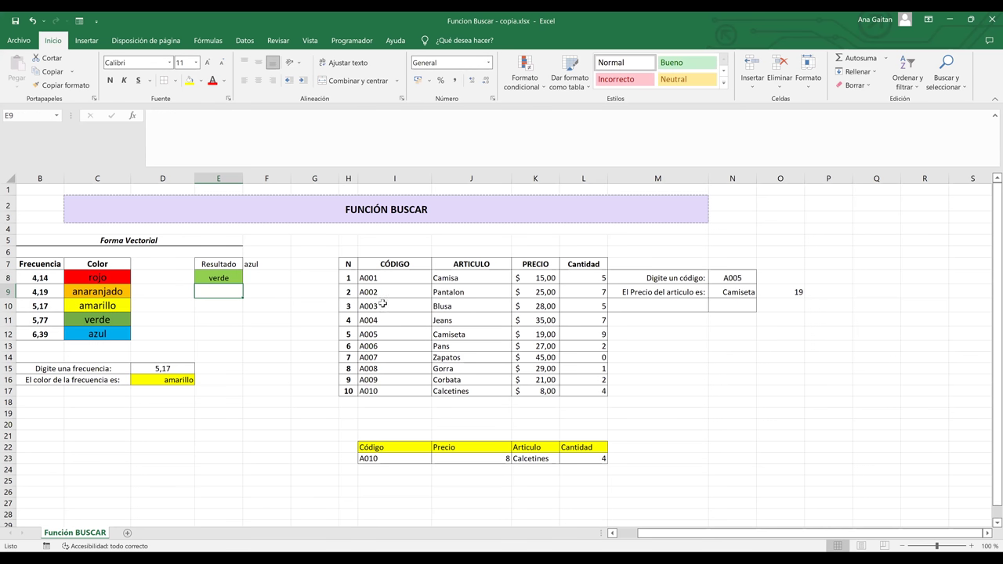
Examine the code column I8:I17 against the first record's row in I8:L8 and its code-to-price cells I8:K8
drag(398, 280, 424, 390)
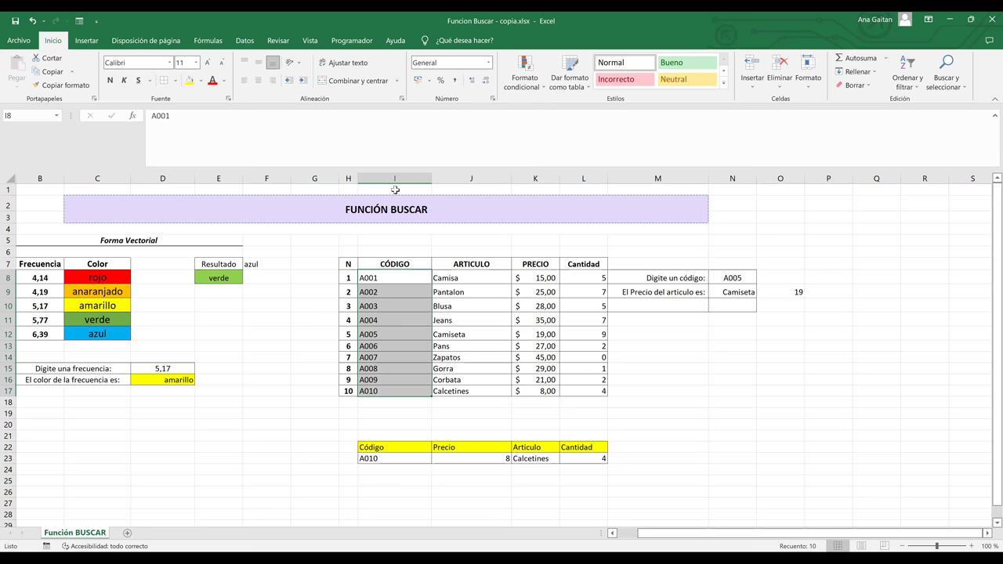
drag(373, 278, 404, 390)
click(443, 278)
click(398, 280)
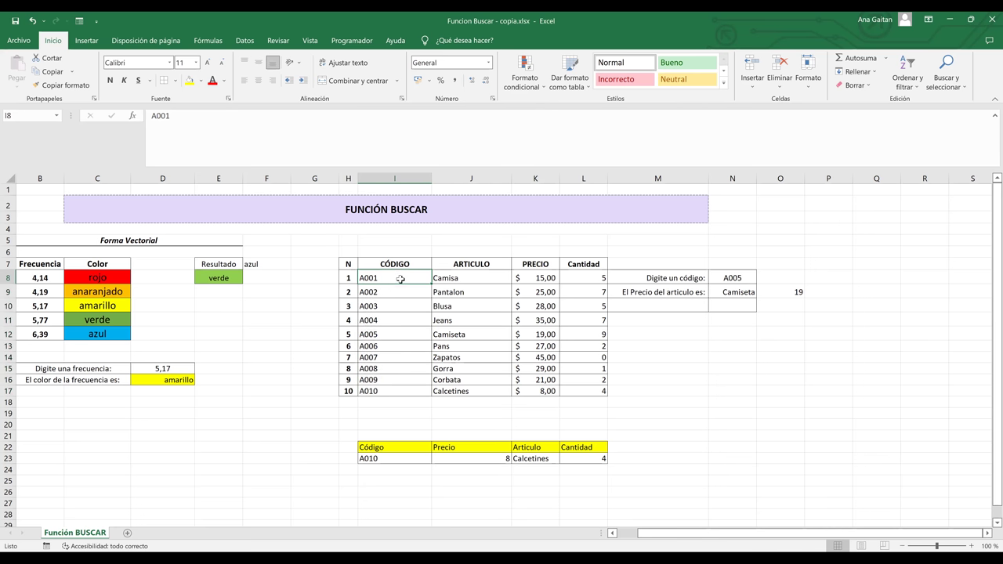
drag(378, 279, 379, 390)
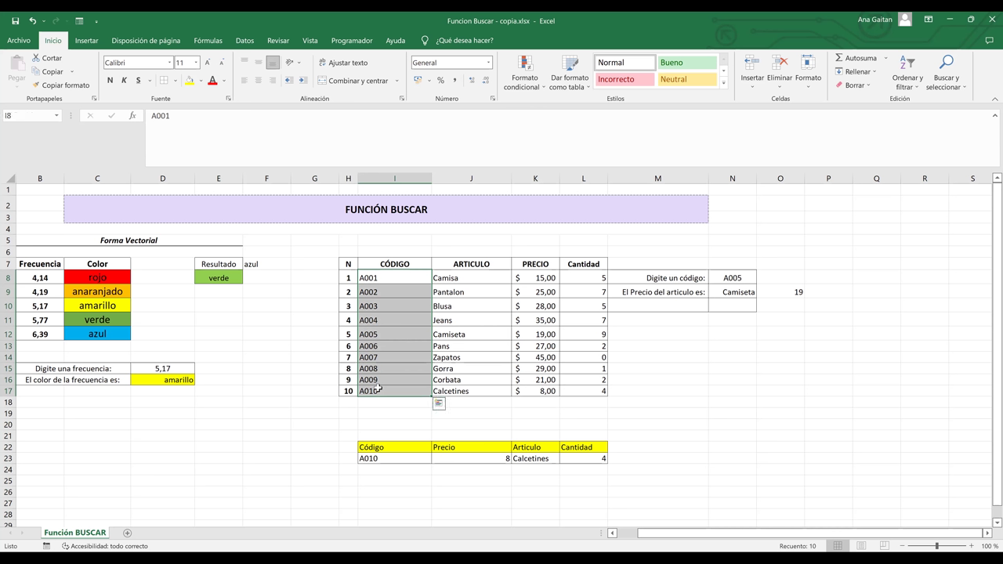
click(408, 291)
drag(397, 280, 584, 287)
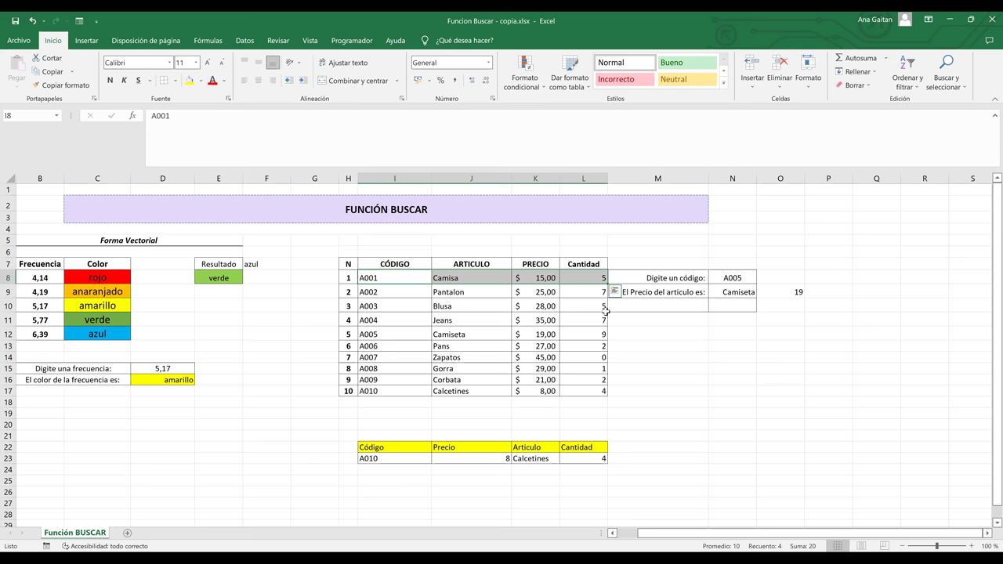
click(606, 312)
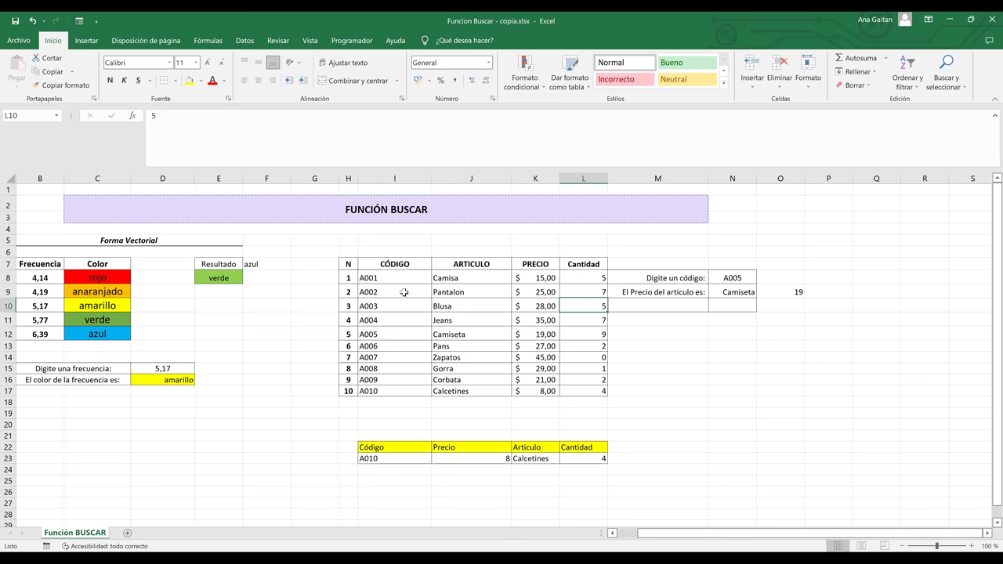
drag(376, 279, 538, 273)
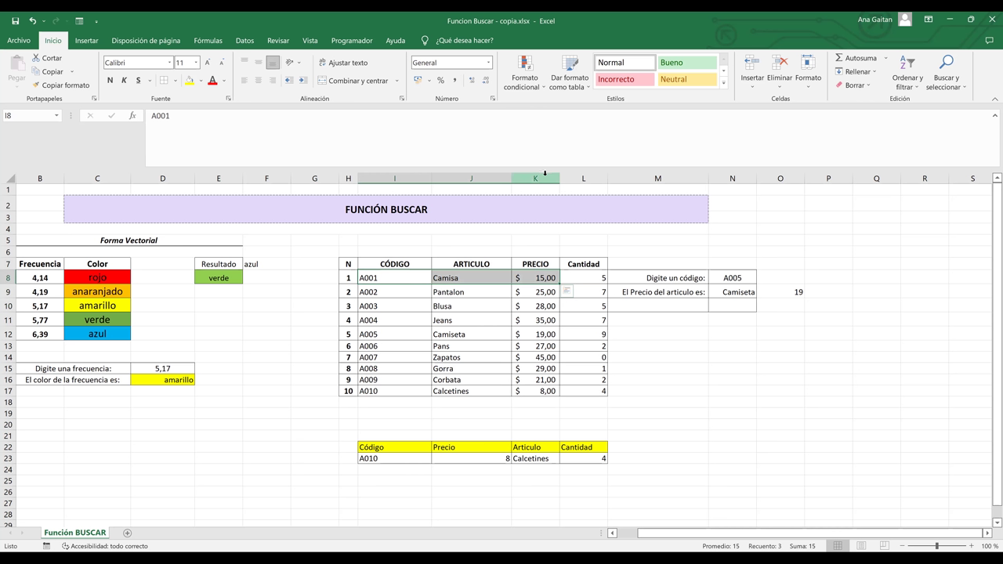
Examine the full article array I8:L17, then its code column I8:I17 and the two-column code-article range I8:J17
click(532, 335)
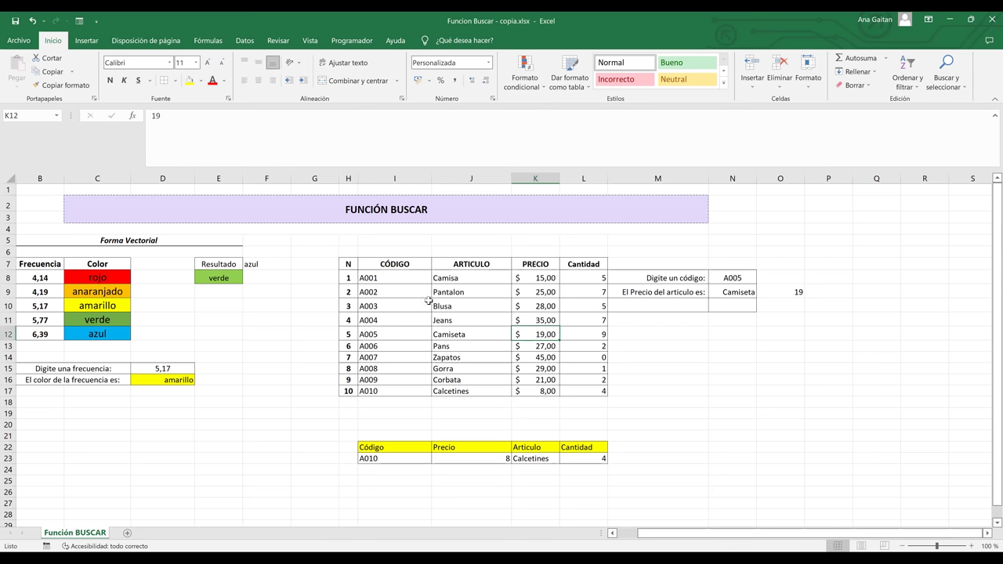
click(376, 280)
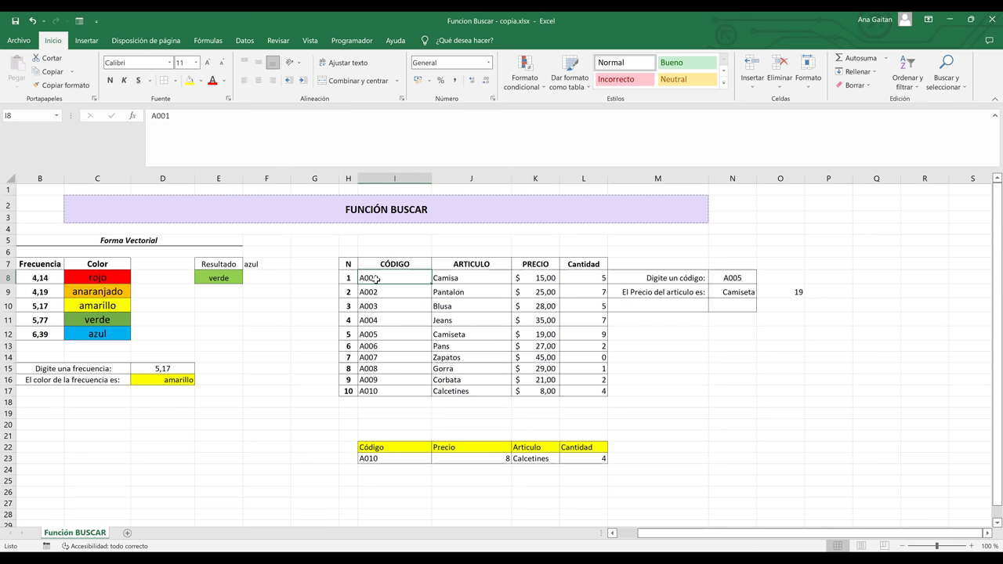
drag(376, 279, 565, 394)
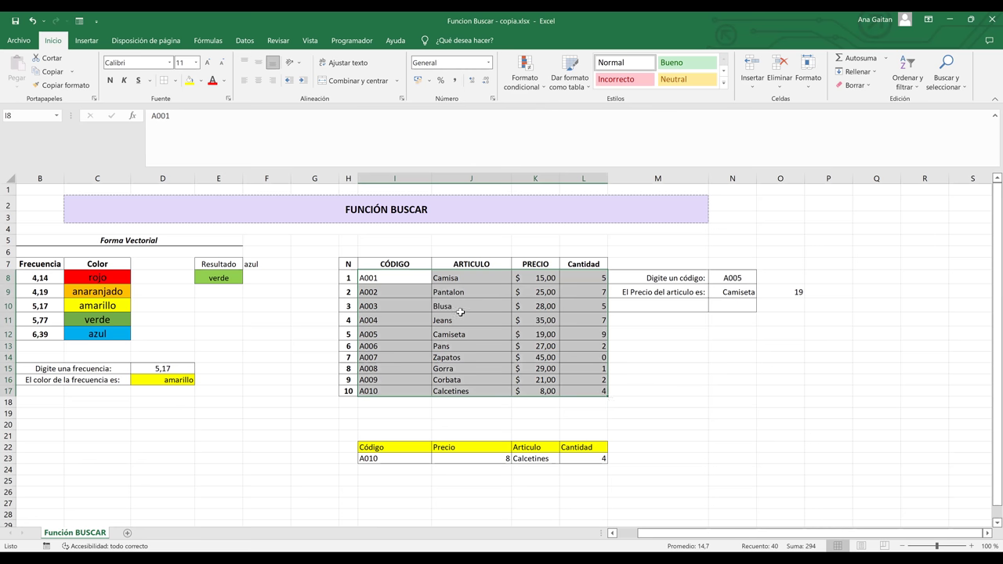
click(390, 277)
drag(390, 277, 401, 391)
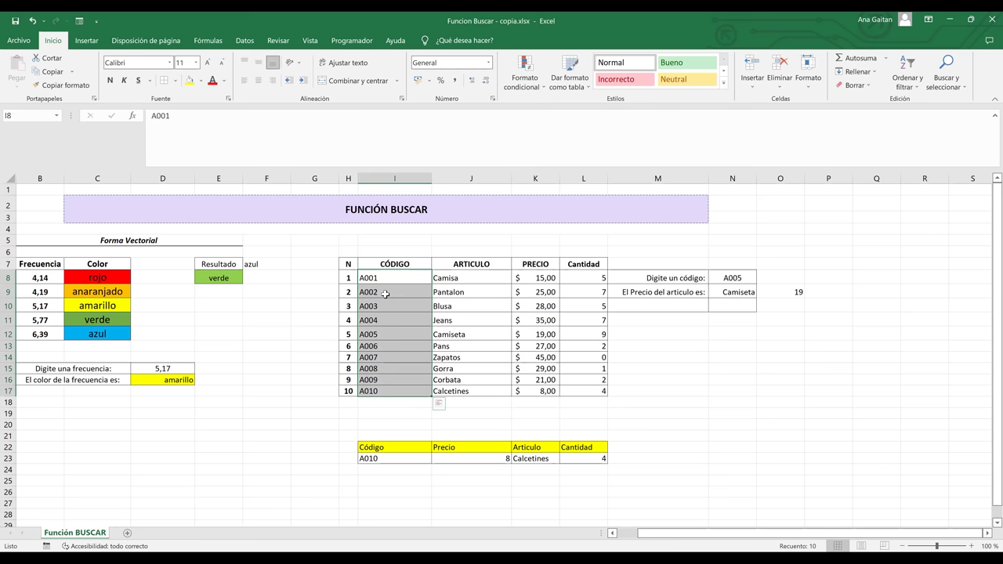
drag(420, 278, 462, 291)
drag(502, 341, 509, 395)
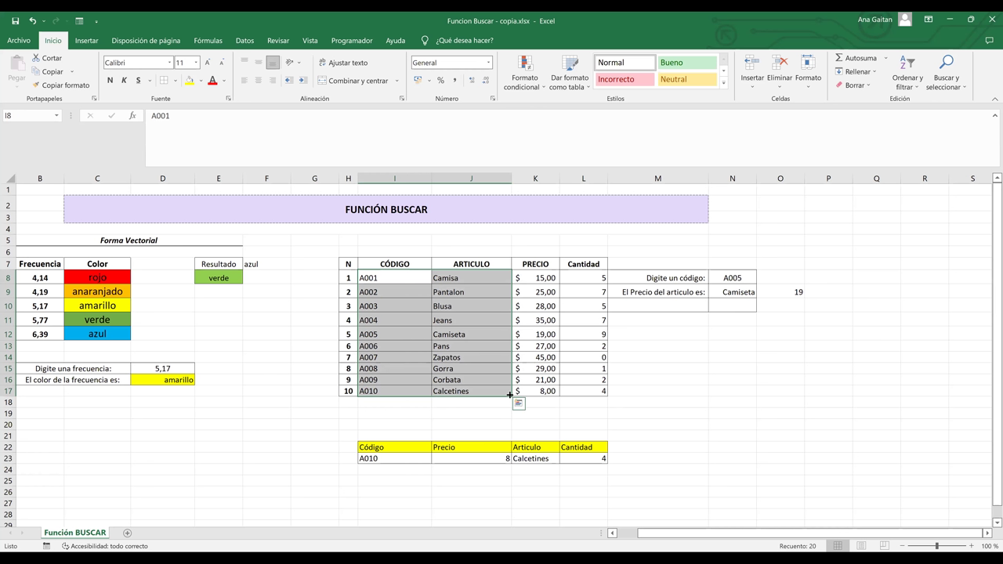
click(501, 320)
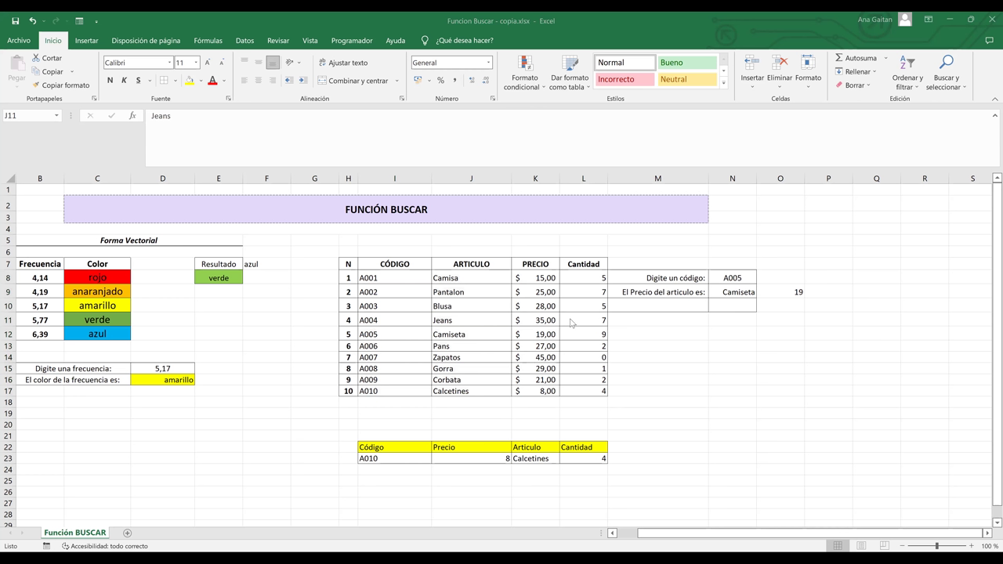
click(458, 317)
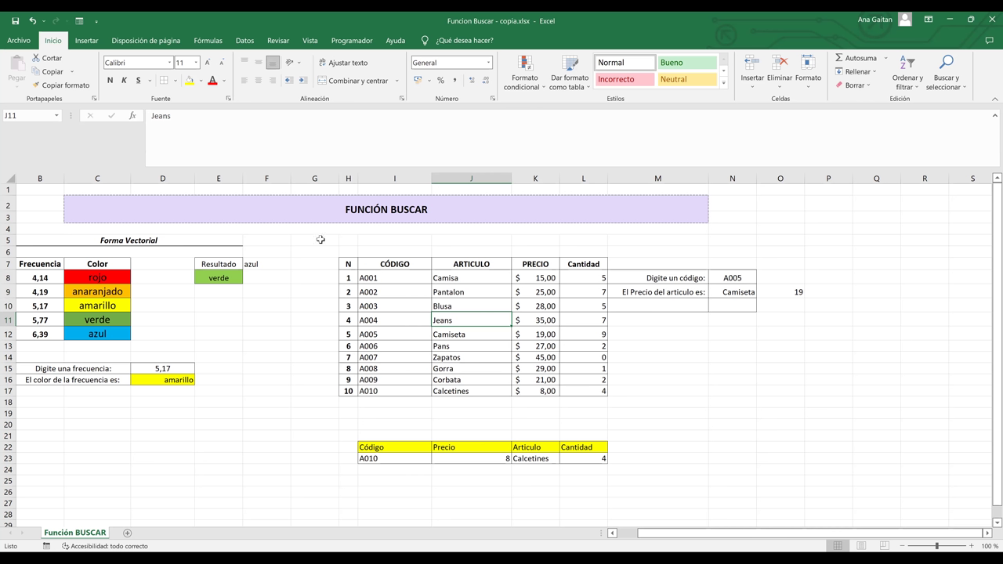
Compare the frequency vector B8:B12 and the color vector C8:C12 with the code column I8:I17
drag(37, 279, 41, 334)
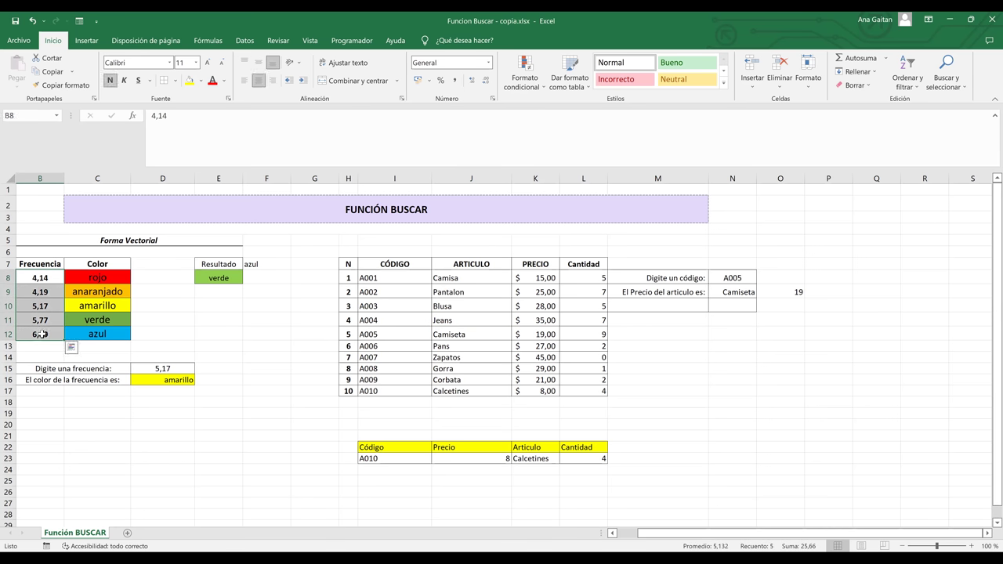
drag(99, 278, 100, 333)
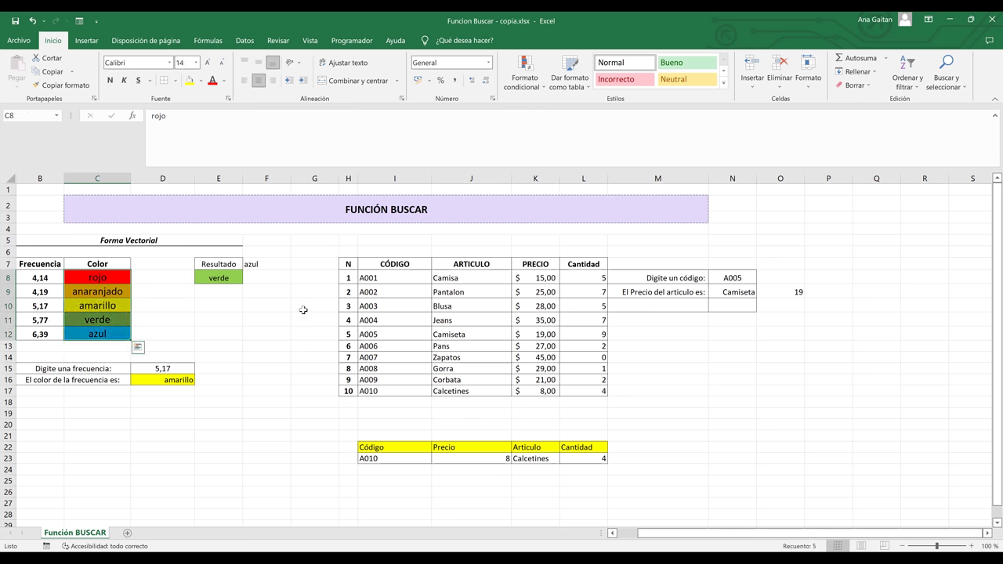
click(370, 317)
drag(374, 274, 411, 389)
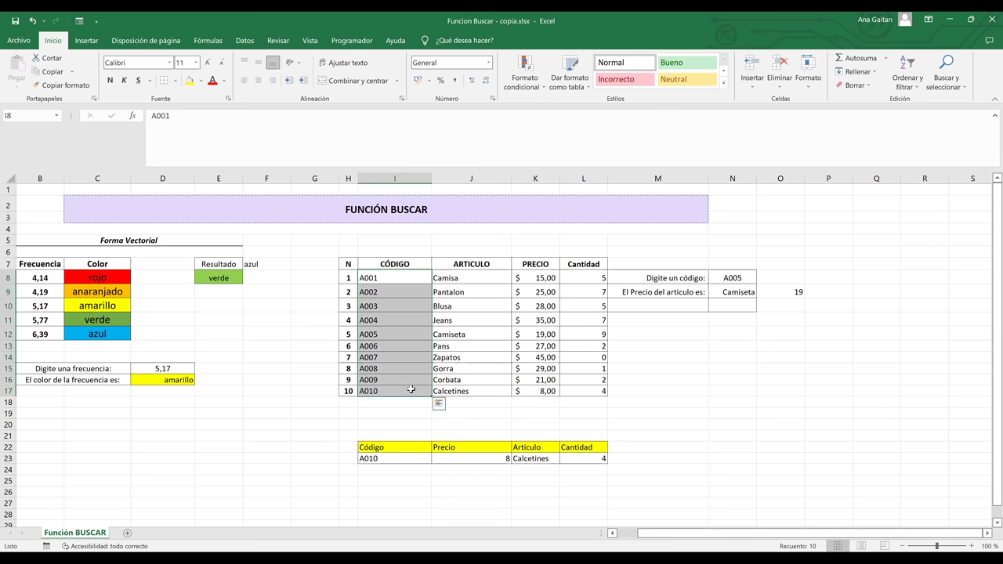
click(398, 279)
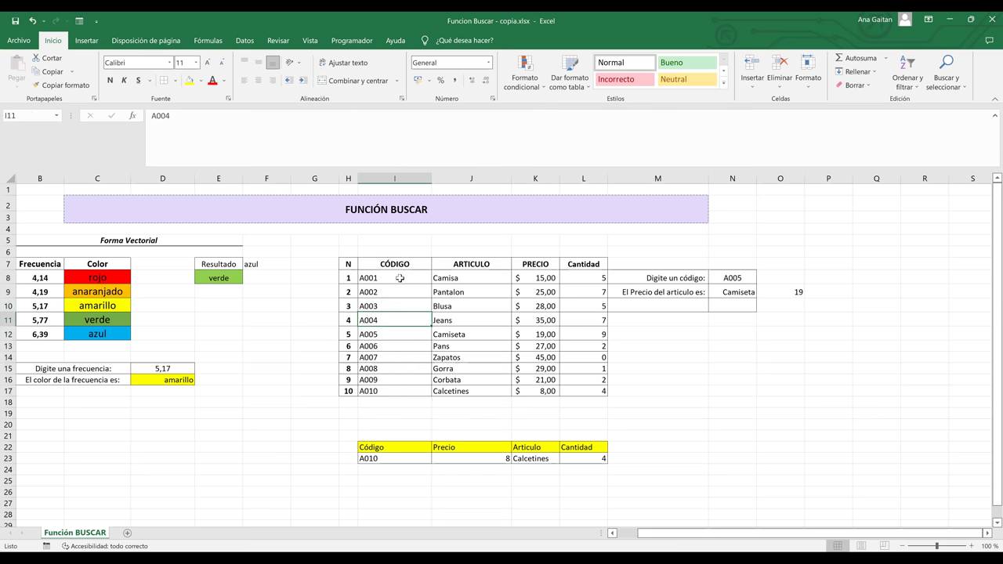
Compare the full four-column array I8:L17 with the narrower code-article range I8:J17
drag(501, 292, 600, 392)
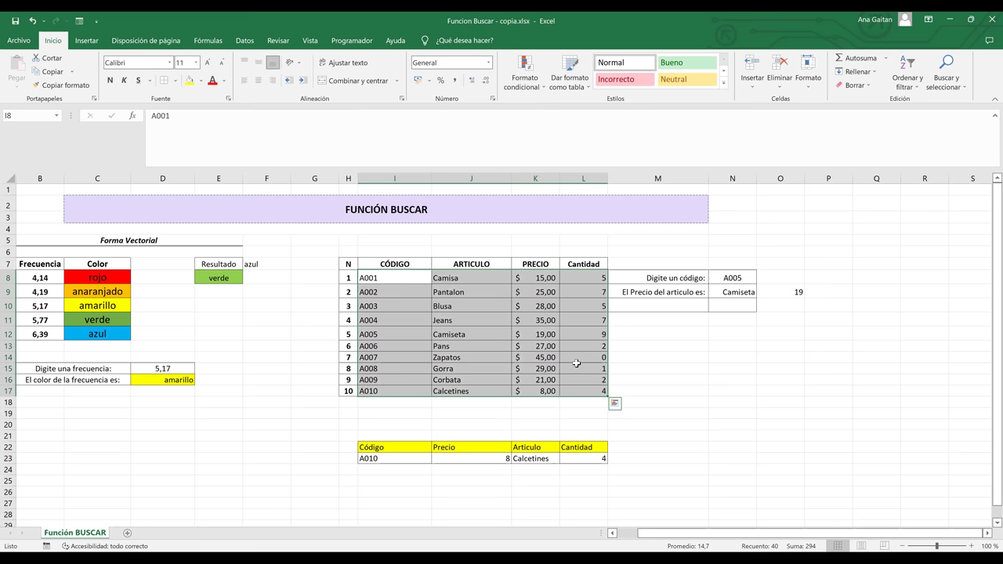
click(577, 363)
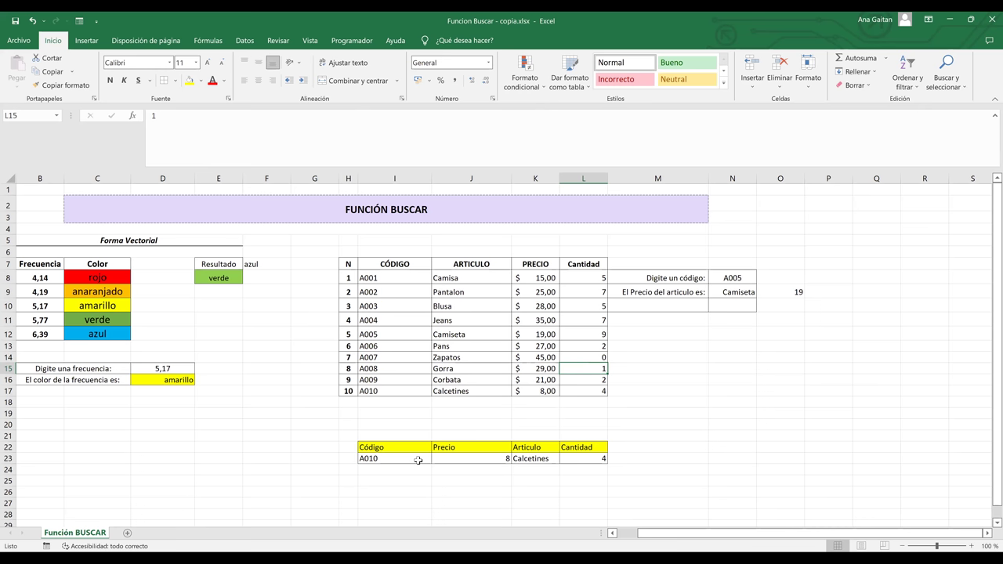
click(459, 268)
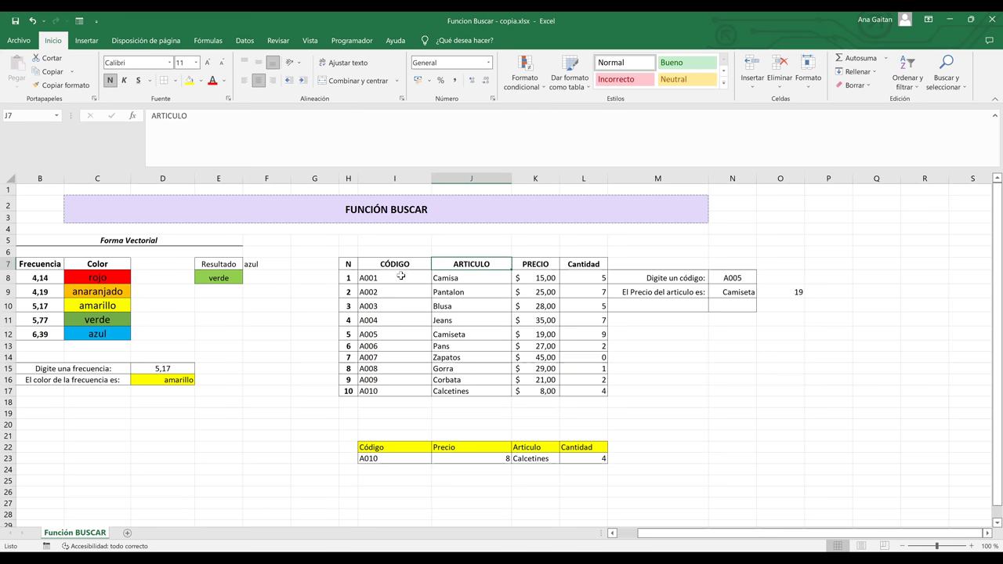
drag(396, 277, 482, 394)
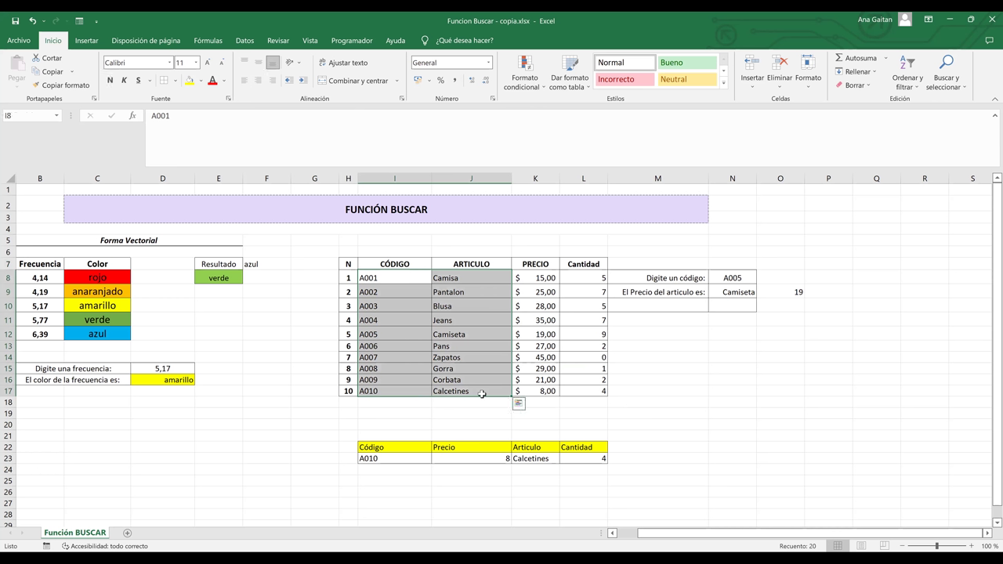